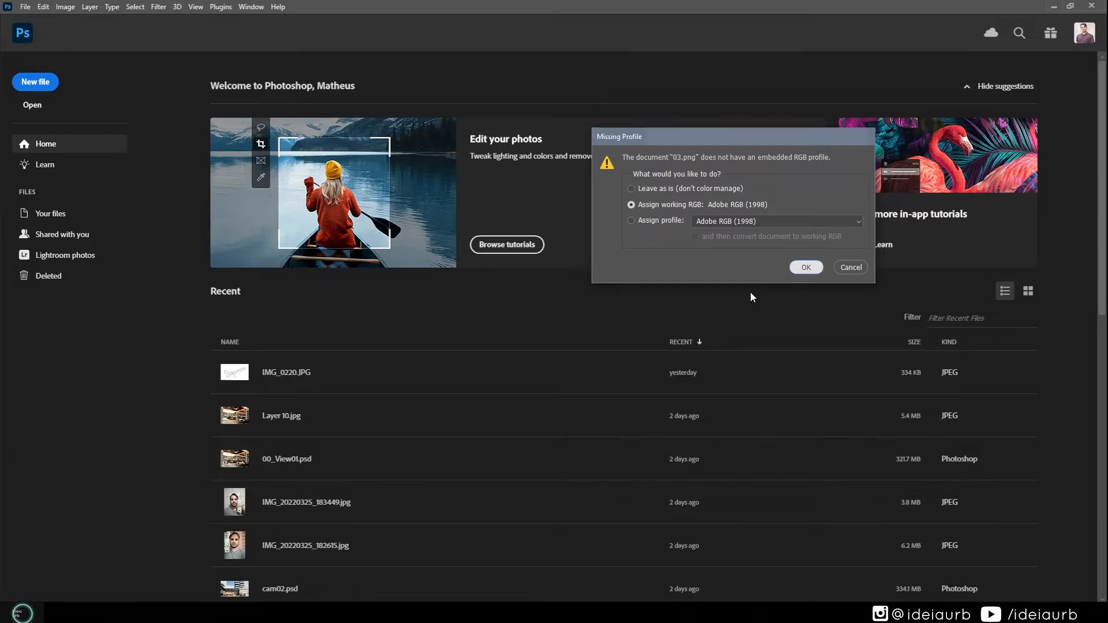
# - Open 03.png with the working RGB profile Adobe RGB (1998) assigned
pyautogui.press('Return')
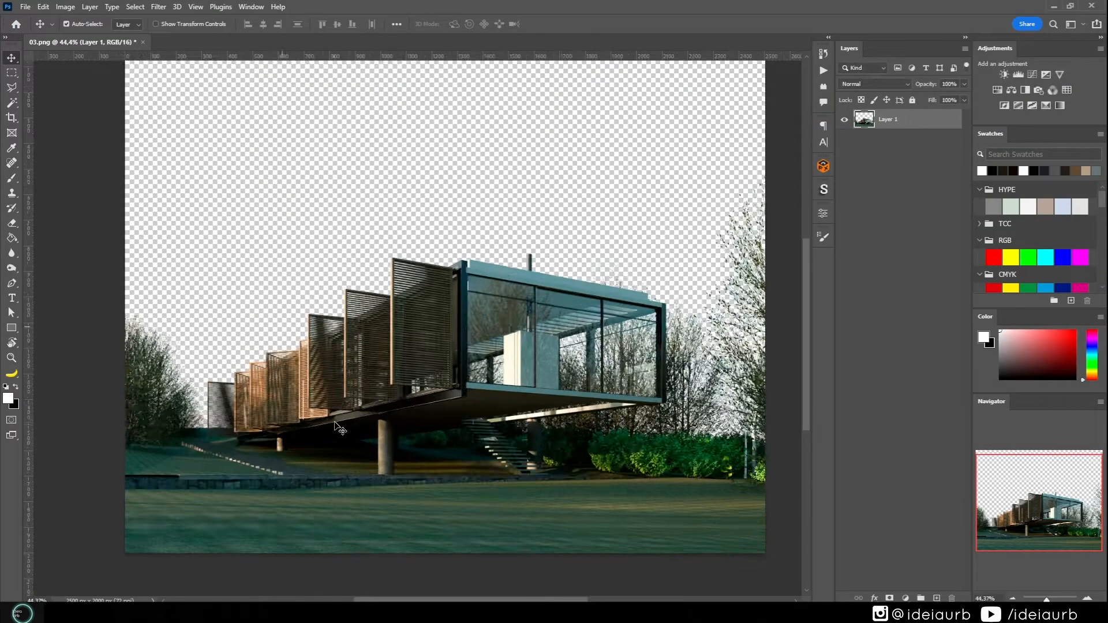
pyautogui.scroll(-2, 505, 406)
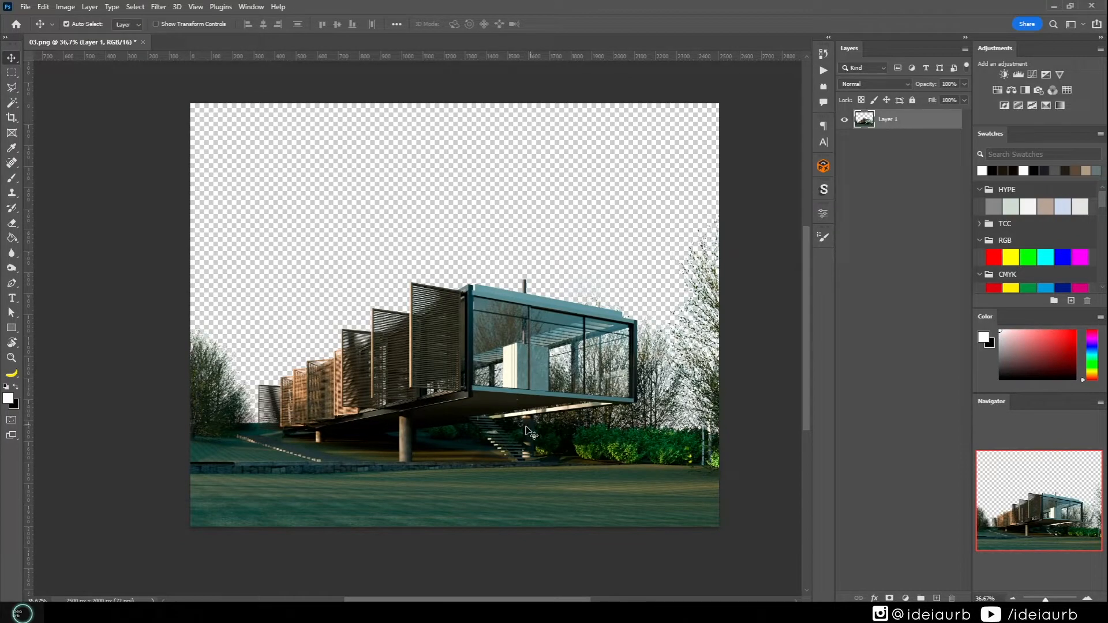
# - From File Explorer, place the 03 render's Reflect, Masking_ID, Masking_ID001, RawComponent, SourceColor and Shadows PNG passes into the open Photoshop document
pyautogui.click(145, 613)
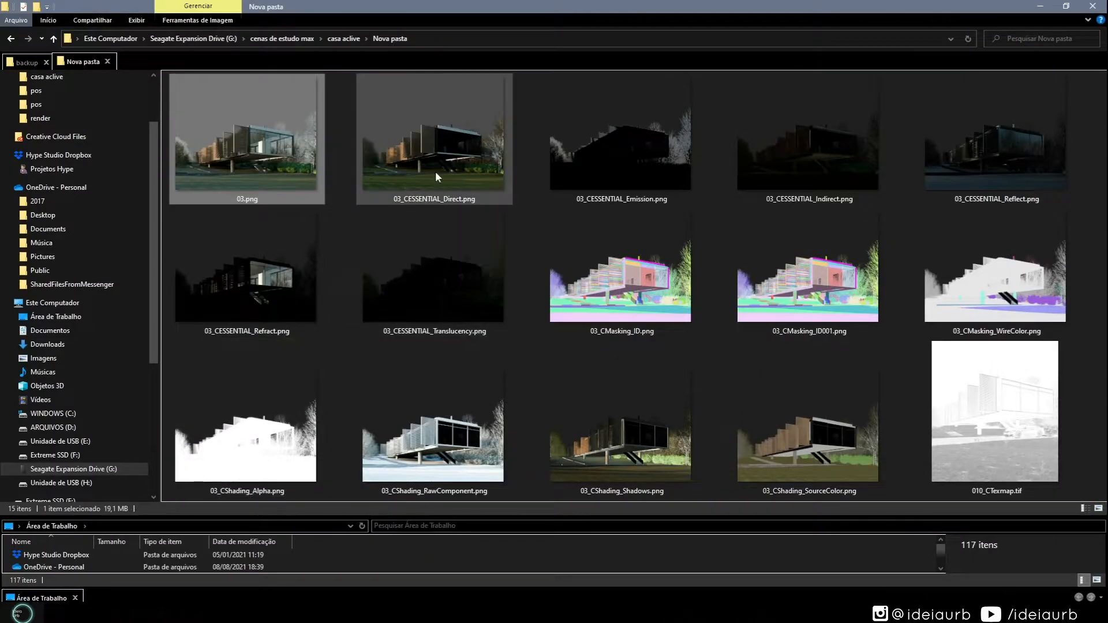
pyautogui.moveTo(626, 146)
pyautogui.moveTo(360, 147)
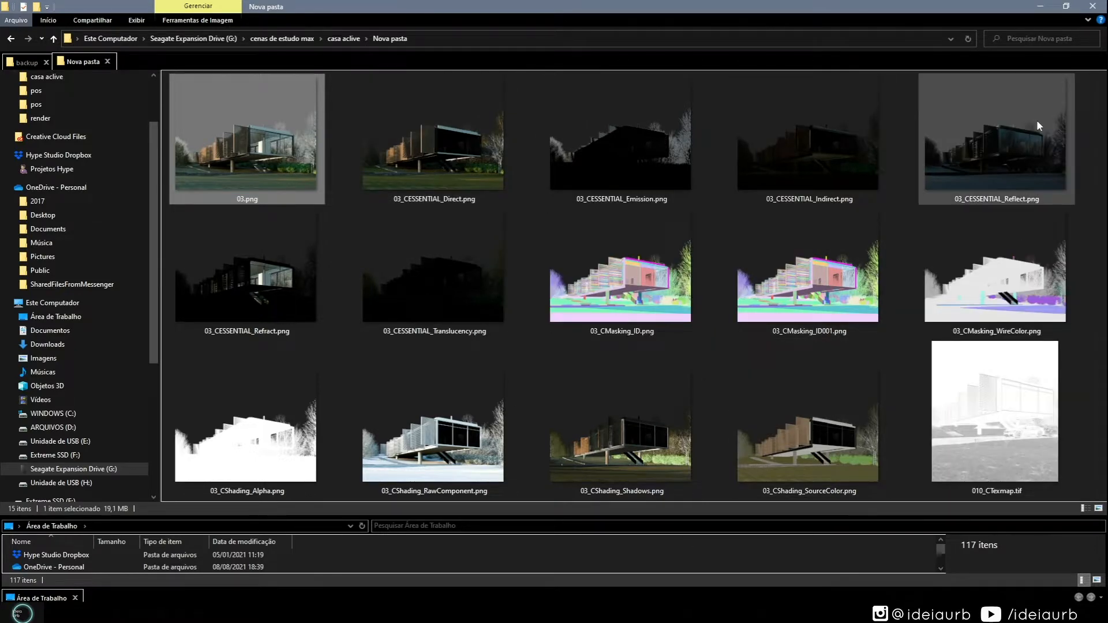
pyautogui.click(1038, 121)
pyautogui.keyDown('ctrl'); pyautogui.click(610, 291); pyautogui.keyUp('ctrl')
pyautogui.keyDown('ctrl'); pyautogui.click(803, 289); pyautogui.keyUp('ctrl')
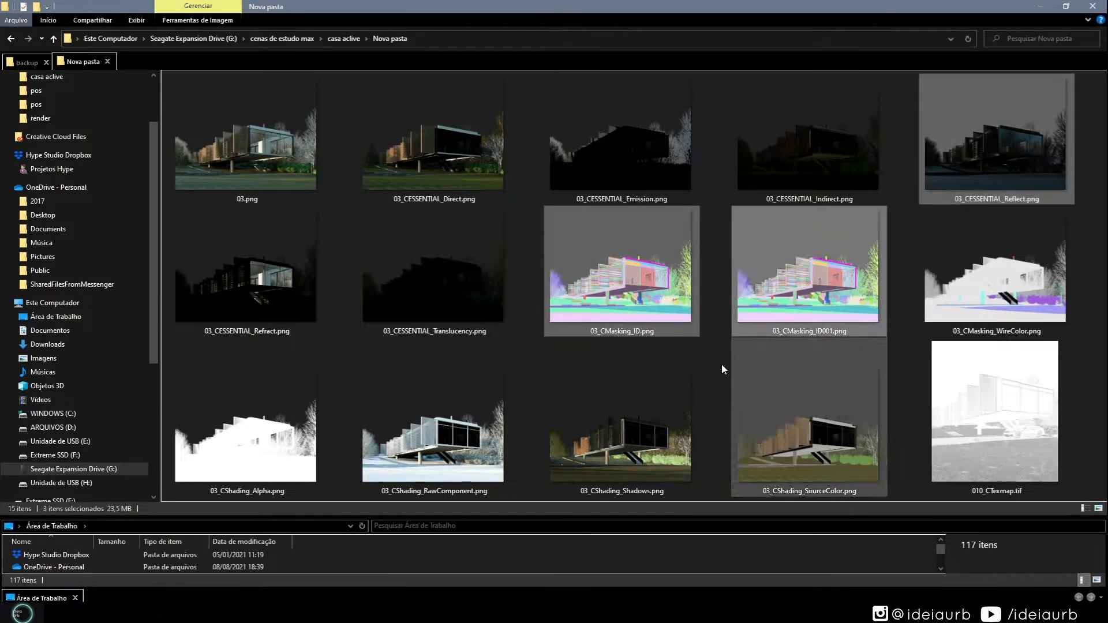
pyautogui.moveTo(642, 485)
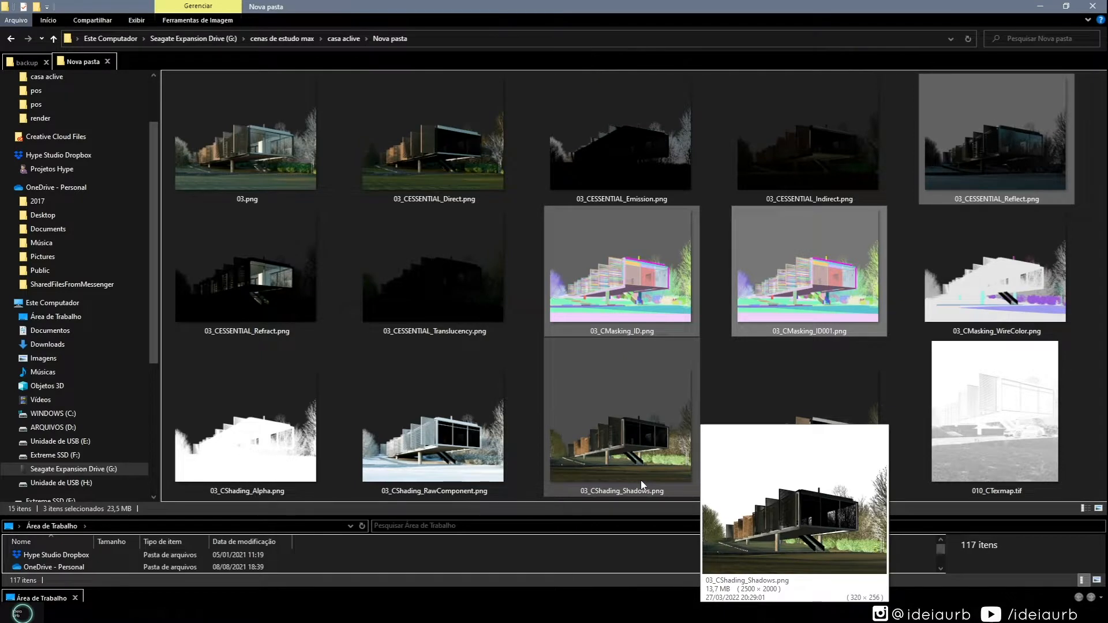
pyautogui.keyDown('ctrl'); pyautogui.click(437, 428); pyautogui.keyUp('ctrl')
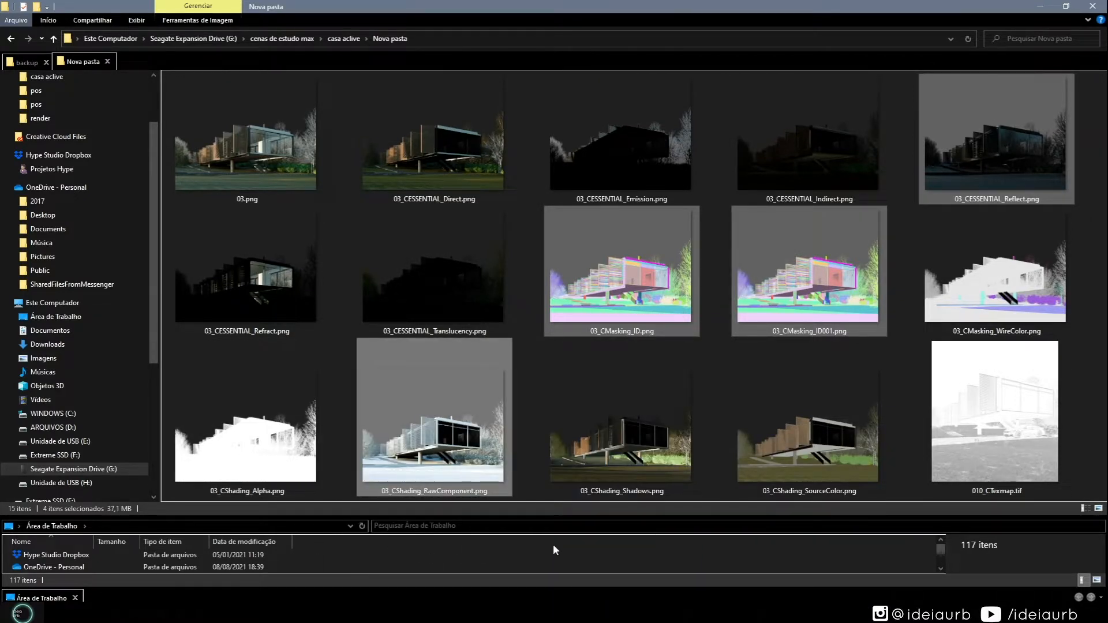
pyautogui.keyDown('ctrl'); pyautogui.click(783, 480); pyautogui.keyUp('ctrl')
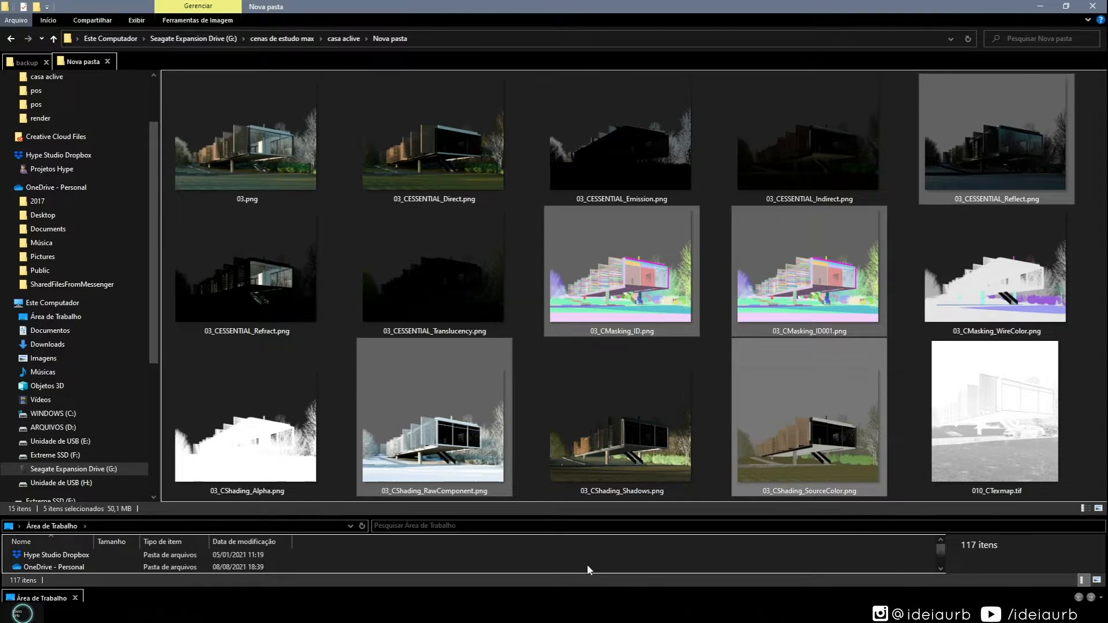
pyautogui.keyDown('ctrl'); pyautogui.click(619, 428); pyautogui.keyUp('ctrl')
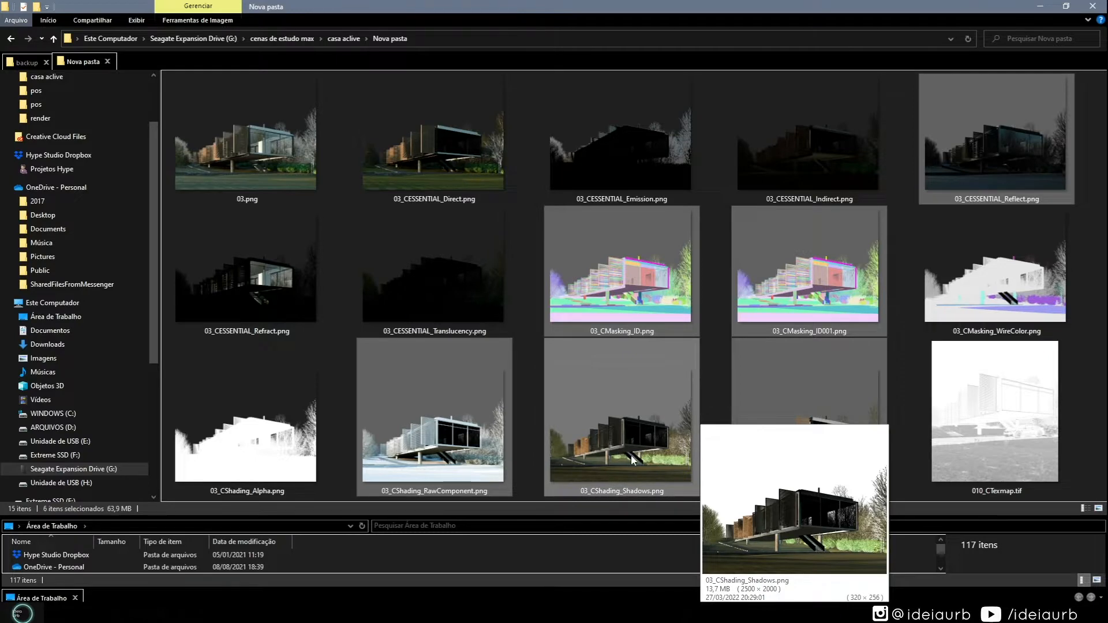
pyautogui.moveTo(631, 456); pyautogui.dragTo(475, 332)
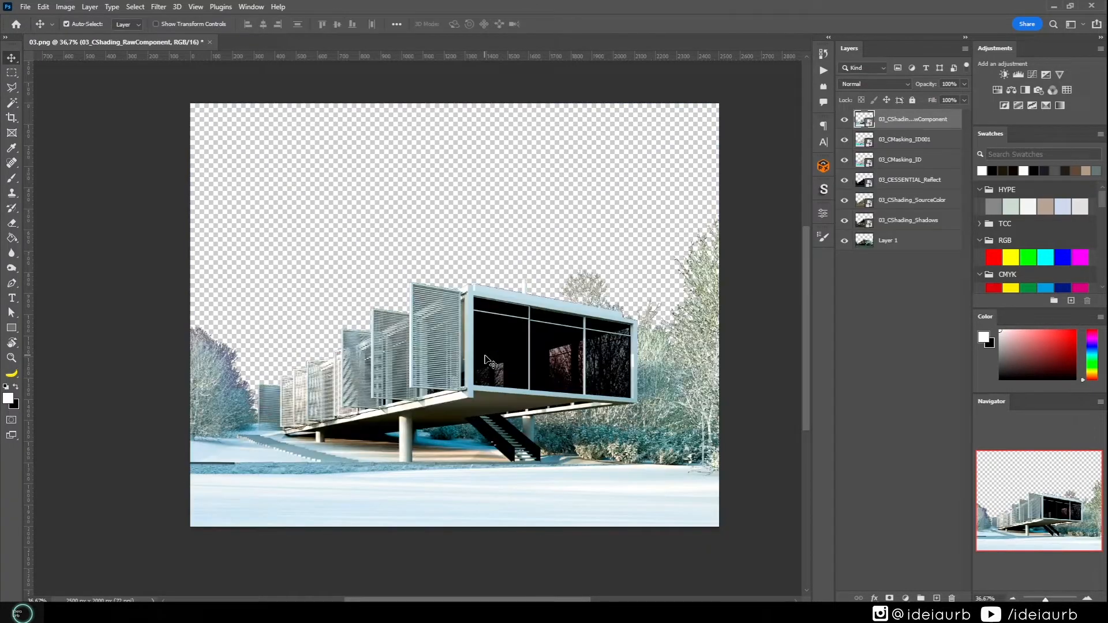
# - Convert the six placed render pass smart objects to regular layers
pyautogui.keyDown('shift'); pyautogui.click(918, 225); pyautogui.keyUp('shift')
pyautogui.rightClick(910, 226)
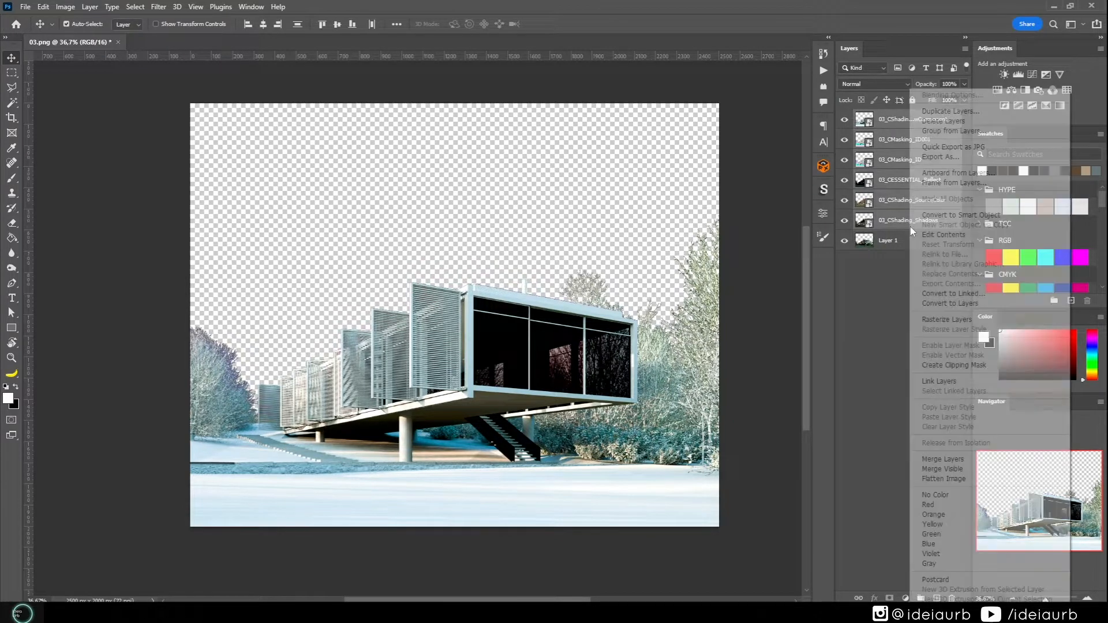
pyautogui.click(936, 304)
# - Hide all the placed pass layers except 03_CShading_Shadows and examine that pass on the slatted facade
pyautogui.moveTo(844, 119); pyautogui.dragTo(847, 222)
pyautogui.click(845, 221)
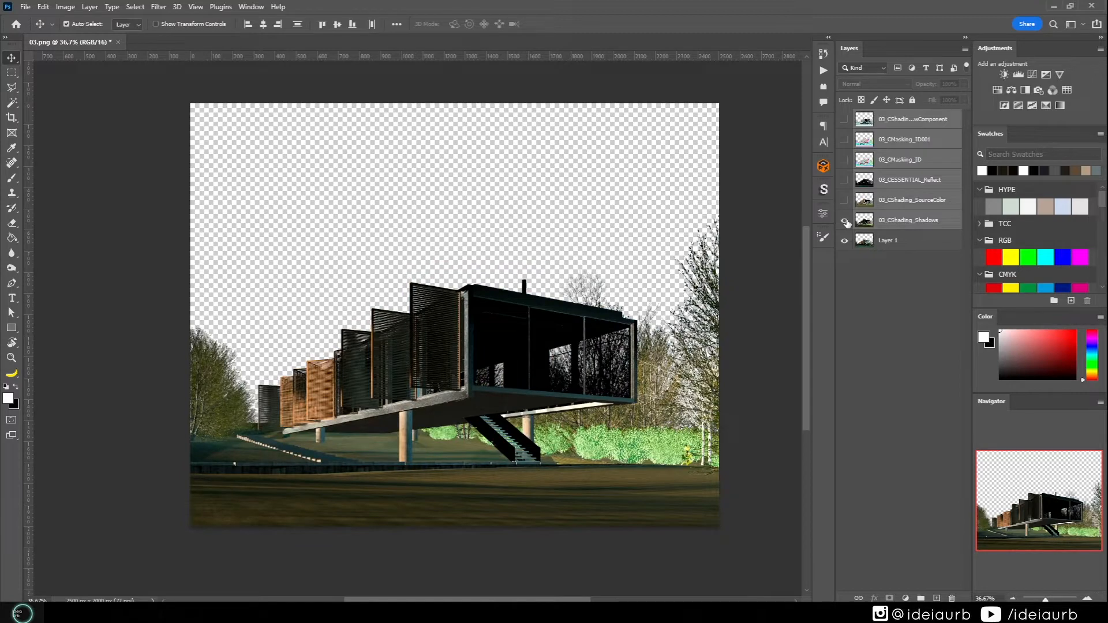
pyautogui.scroll(5, 441, 363)
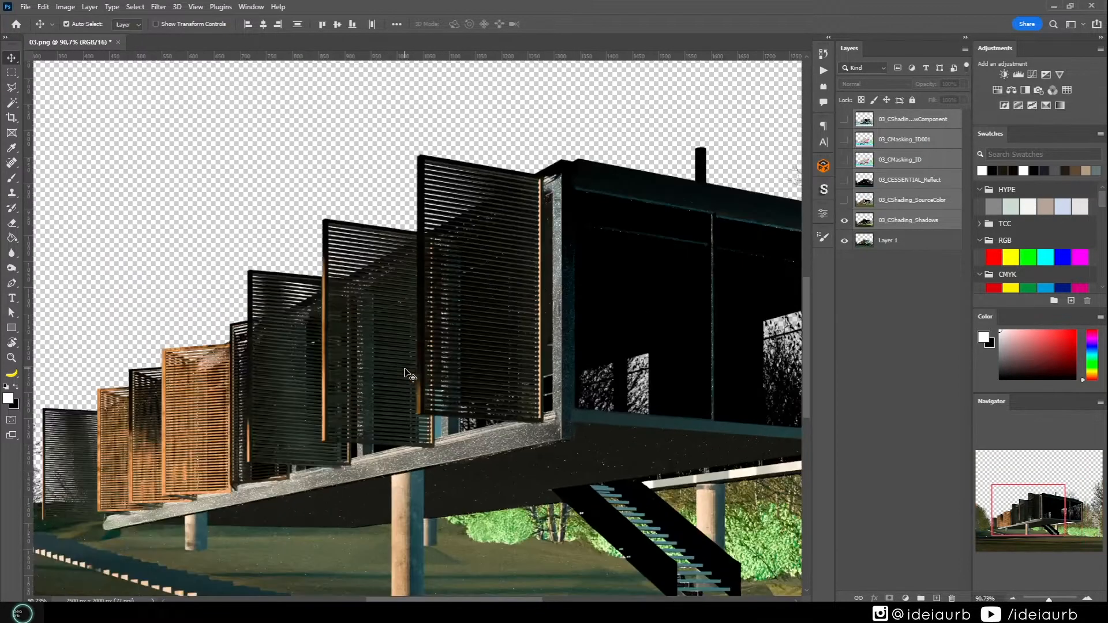
pyautogui.click(893, 203)
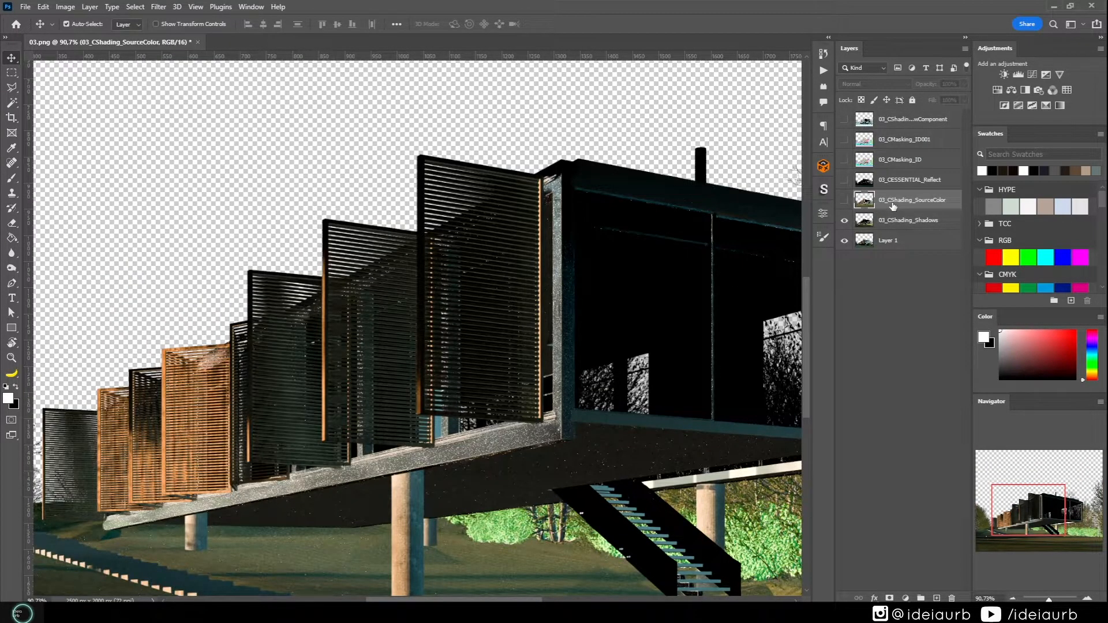
pyautogui.press('Delete')
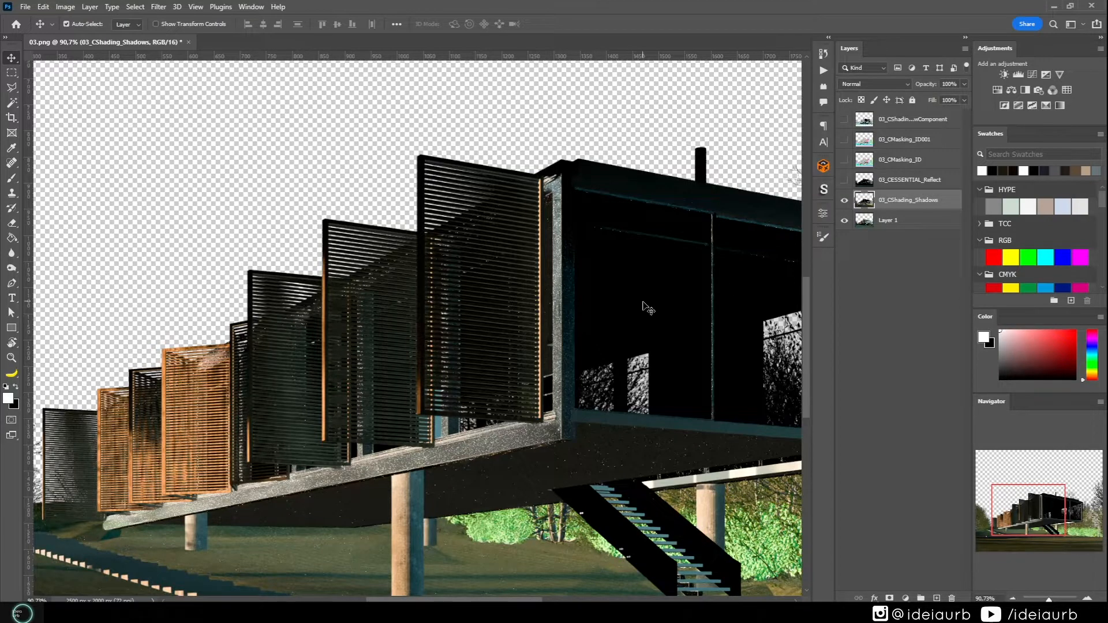
pyautogui.hotkey('ctrl', 'z')
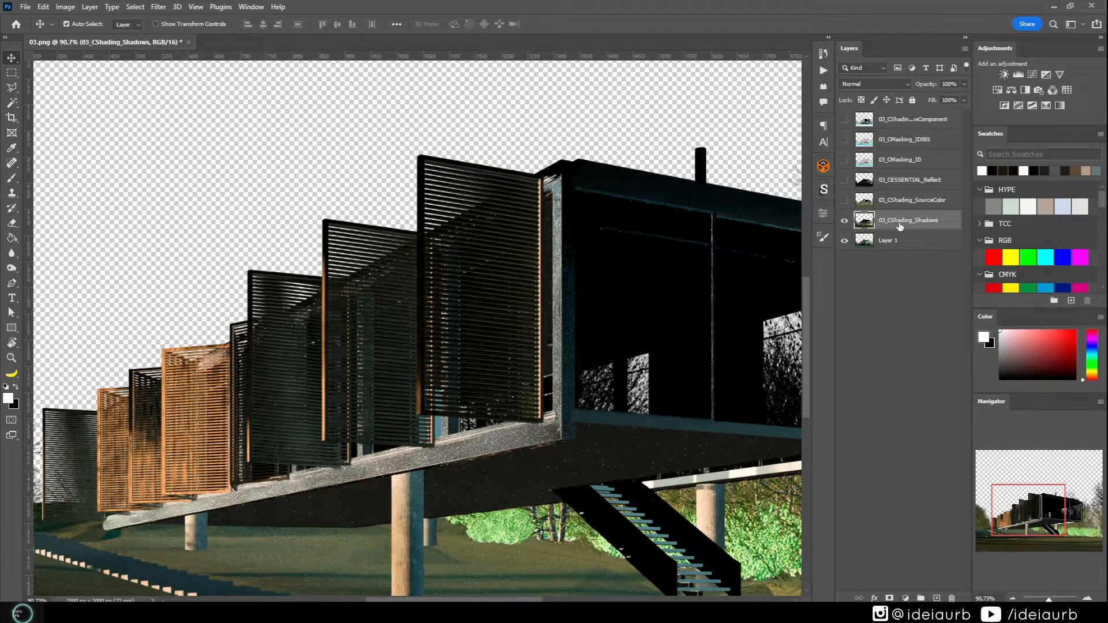
# - Delete the 03_CShading_Shadows layer and show 03_CShading_SourceColor, comparing it with the base render
pyautogui.press('Delete')
pyautogui.click(844, 201)
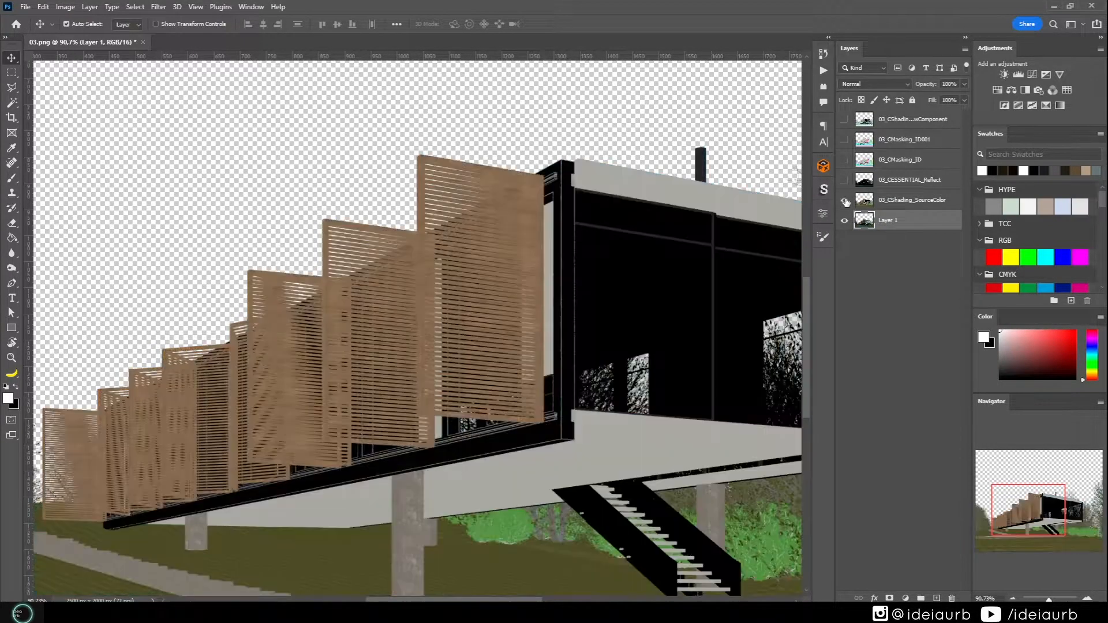
pyautogui.hotkey('ctrl', '0')
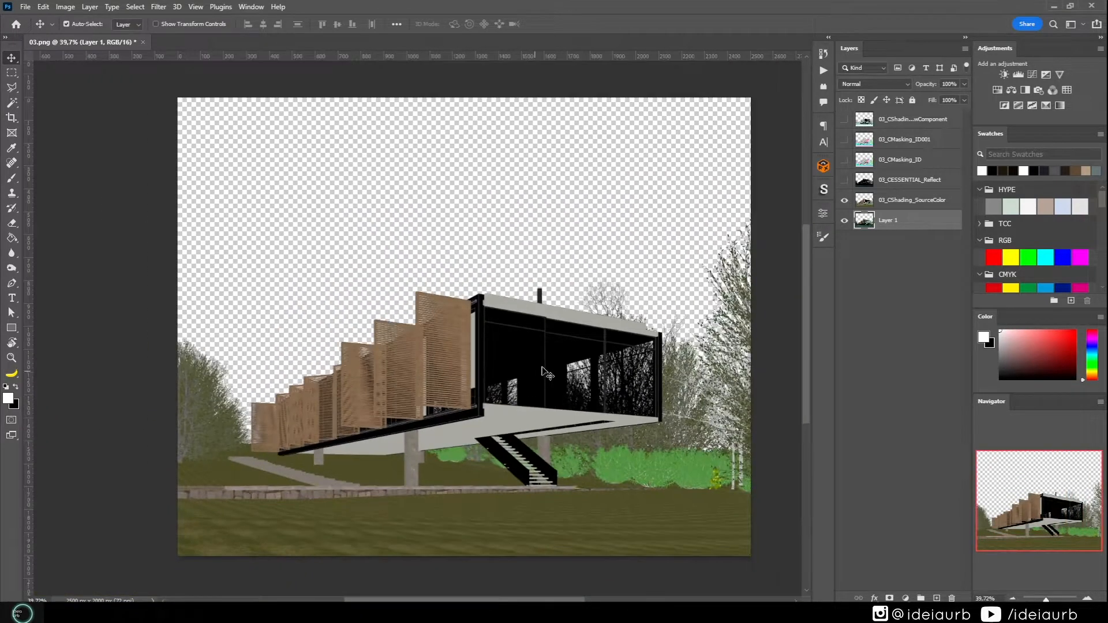
pyautogui.click(845, 201)
pyautogui.click(845, 201)
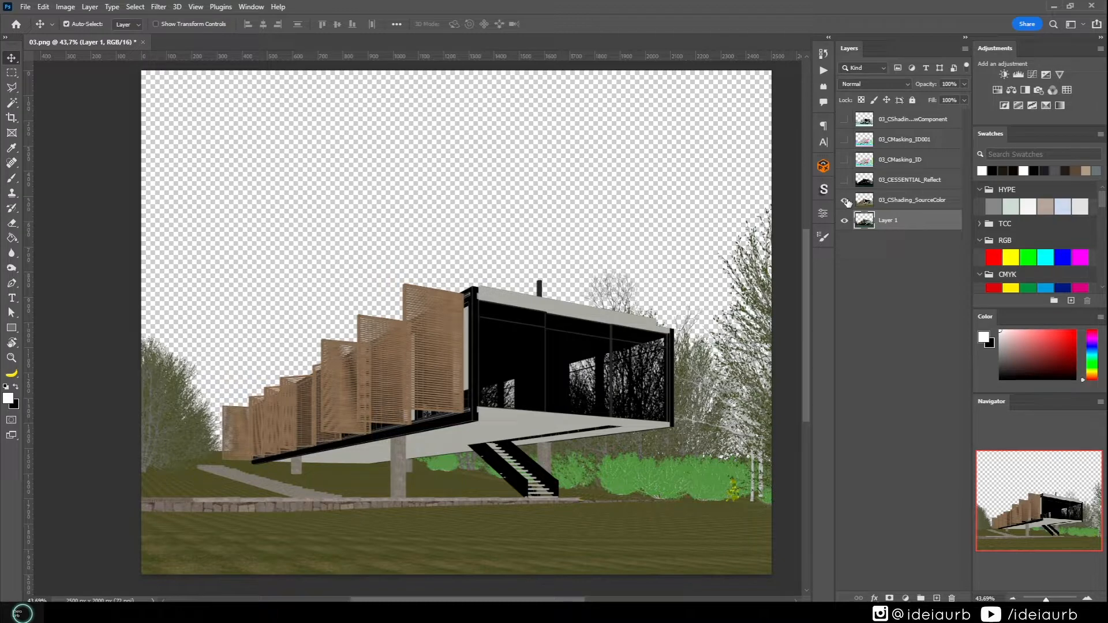
# - Preview the 03_CESSENTIAL_Reflect, 03_CMasking_ID and 03_CShading_RawComponent passes one after another, then hide them again
pyautogui.click(845, 180)
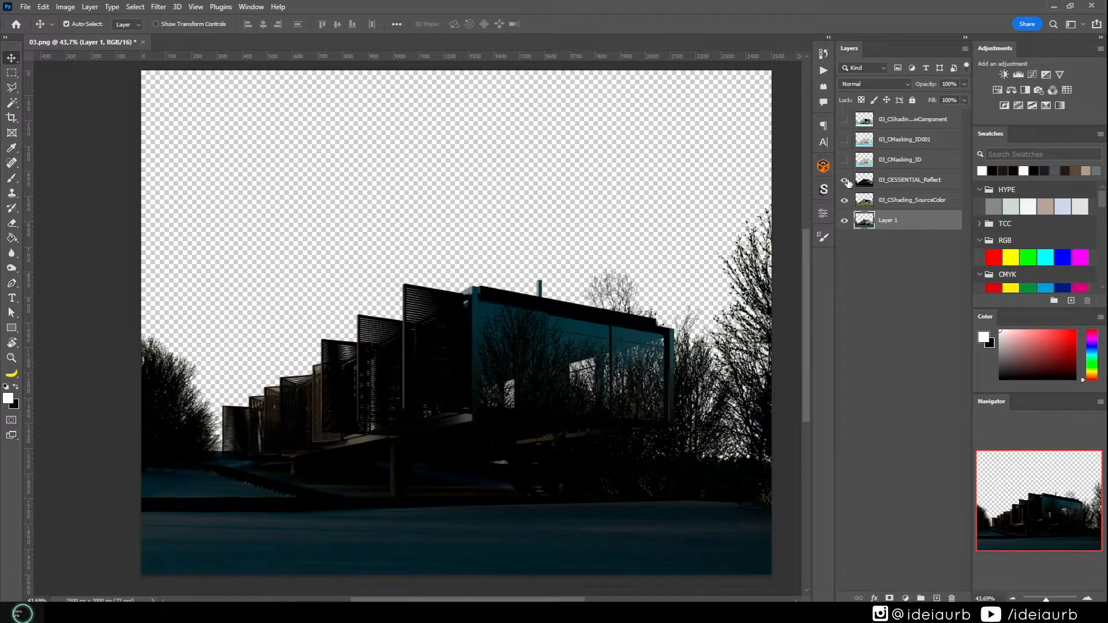
pyautogui.click(925, 180)
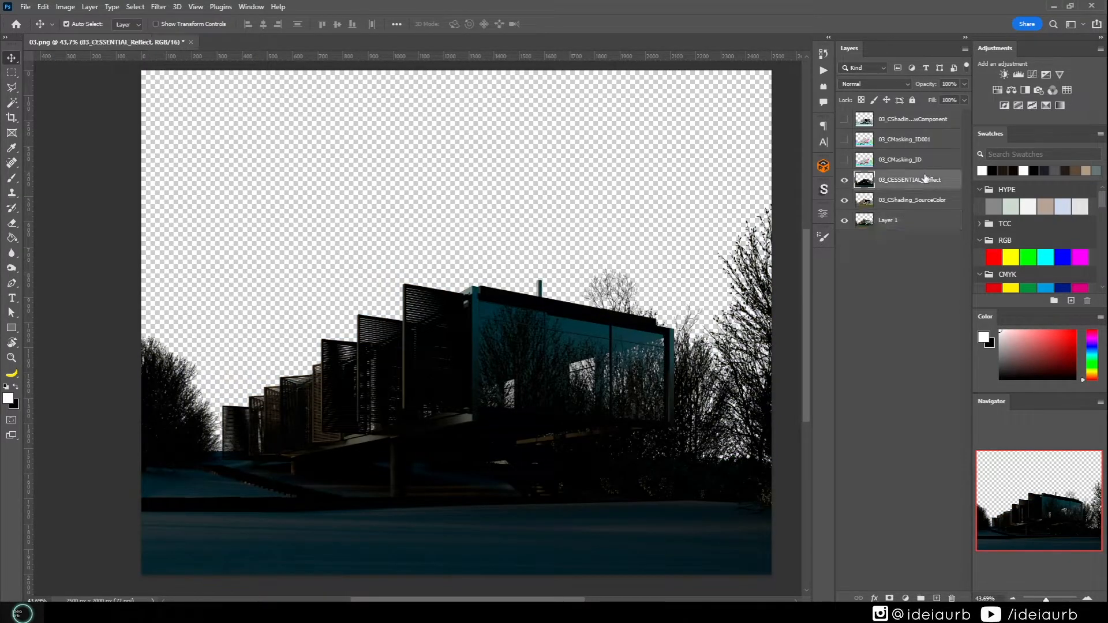
pyautogui.click(846, 160)
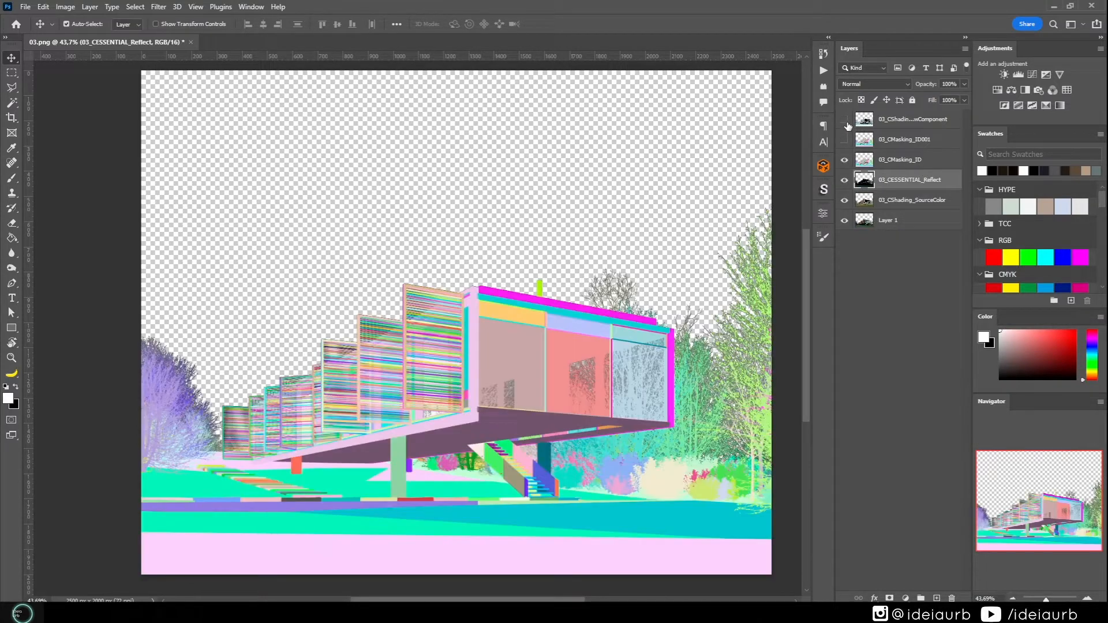
pyautogui.click(845, 120)
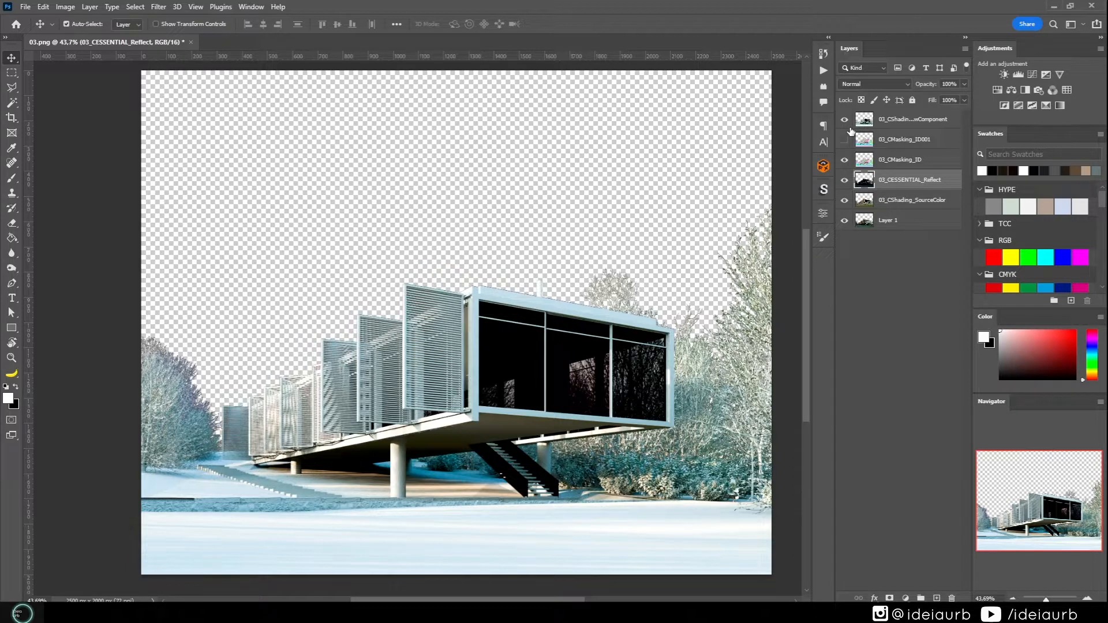
pyautogui.moveTo(847, 134); pyautogui.dragTo(846, 182)
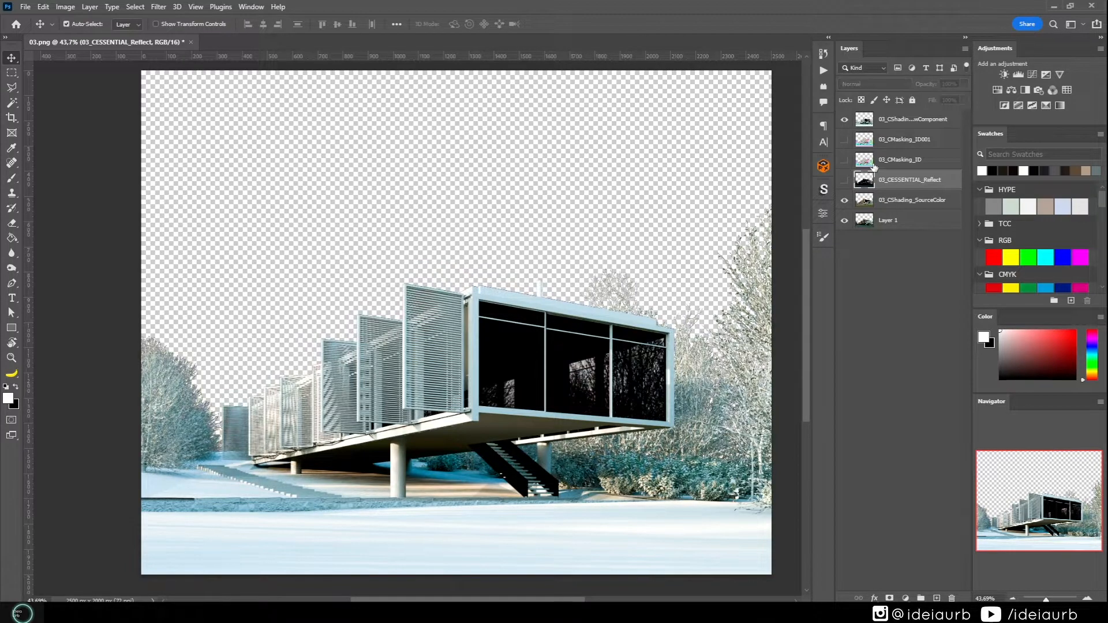
pyautogui.click(845, 120)
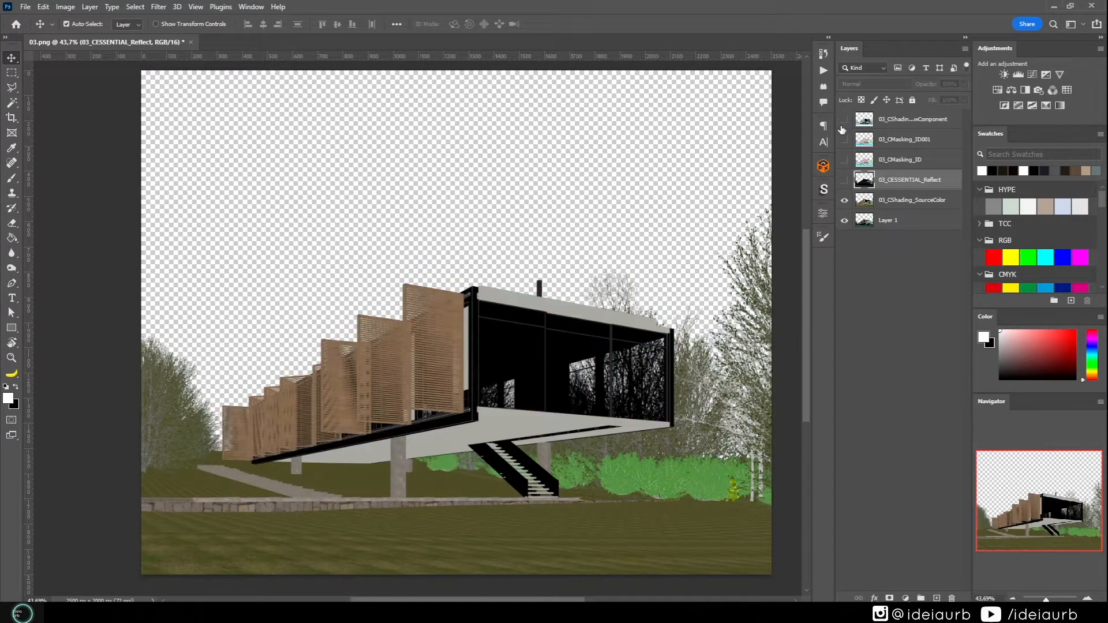
# - Show the 03_CShading_RawComponent layer, set its blend mode to Multiply and compare the image with and without SourceColor
pyautogui.click(845, 121)
pyautogui.click(883, 122)
pyautogui.click(863, 83)
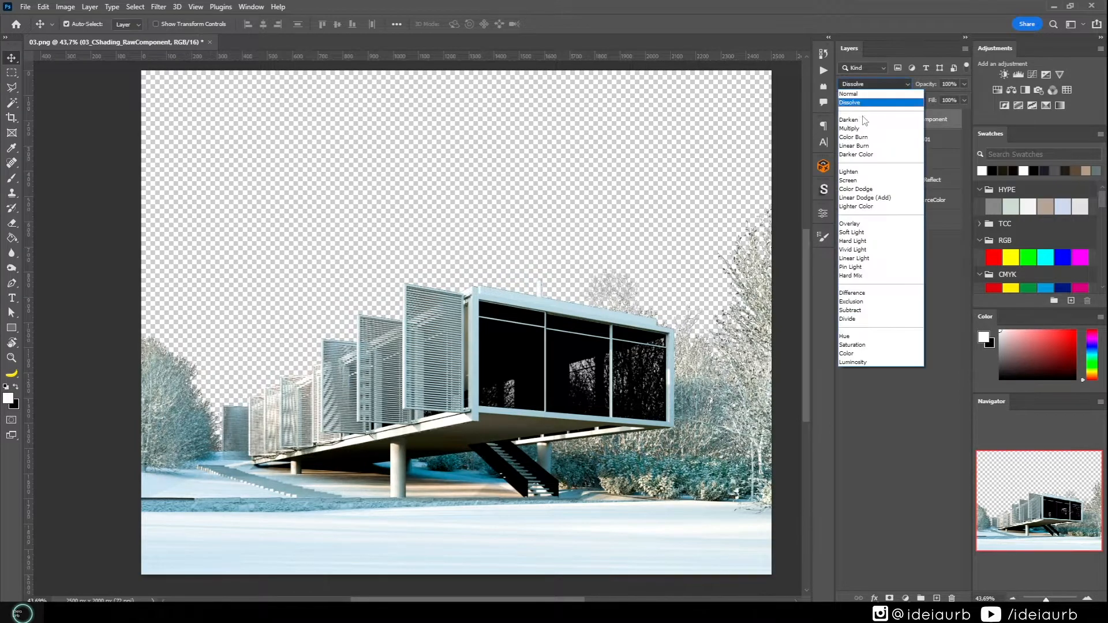
pyautogui.click(860, 123)
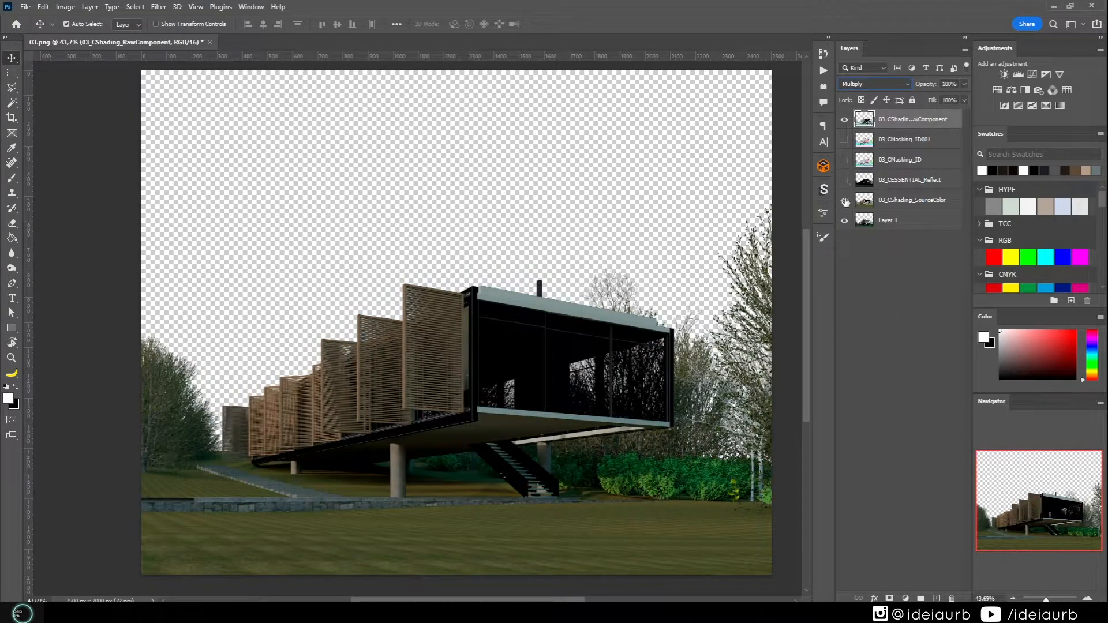
pyautogui.click(845, 201)
pyautogui.click(845, 201)
# - Set the 03_CESSENTIAL_Reflect layer to Screen blend mode and show it together with the RawComponent layer
pyautogui.click(845, 180)
pyautogui.click(846, 181)
pyautogui.click(846, 119)
pyautogui.click(845, 181)
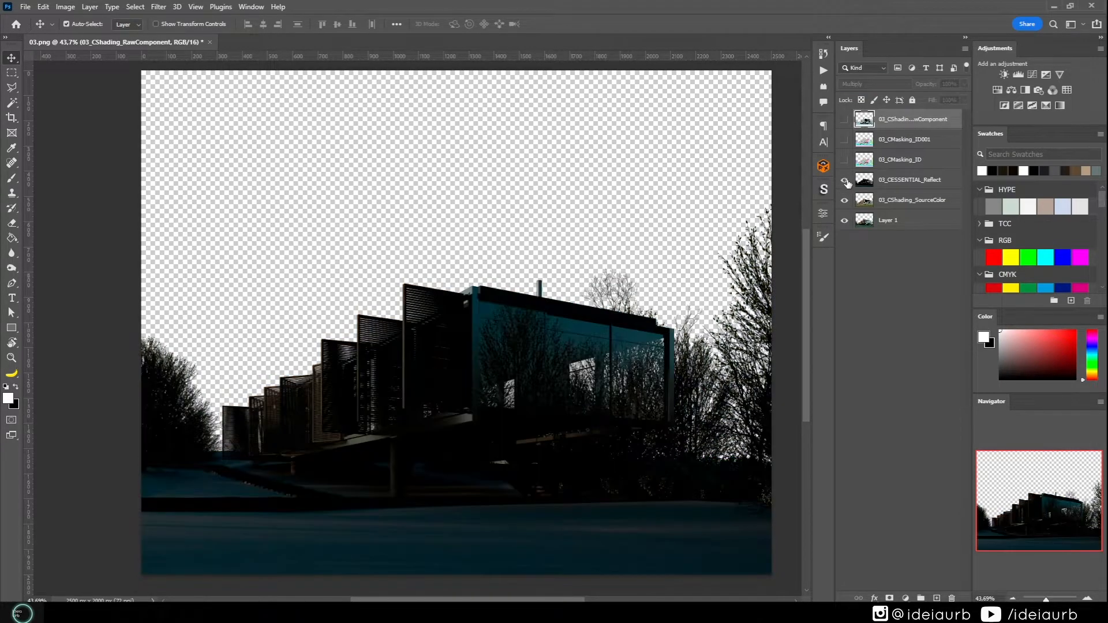
pyautogui.click(890, 183)
pyautogui.click(881, 84)
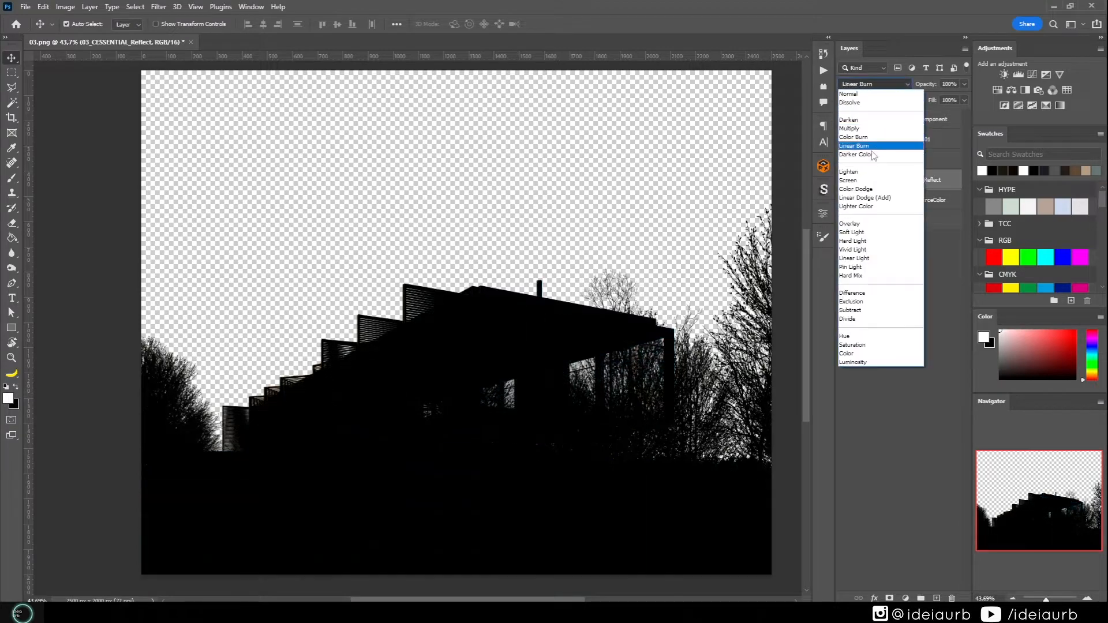
pyautogui.click(855, 173)
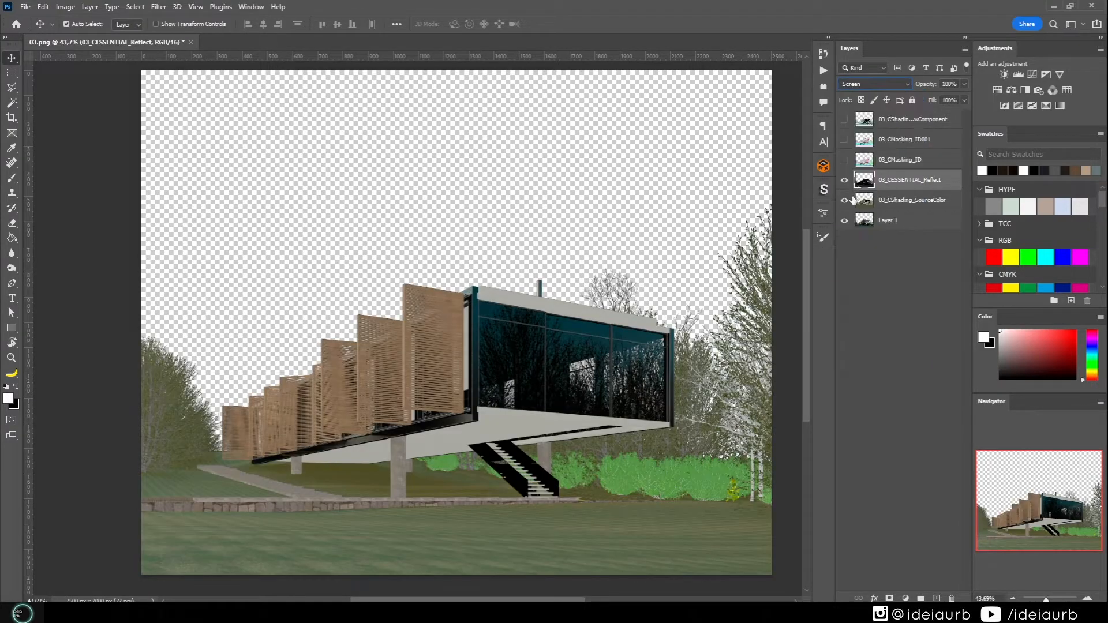
pyautogui.click(845, 125)
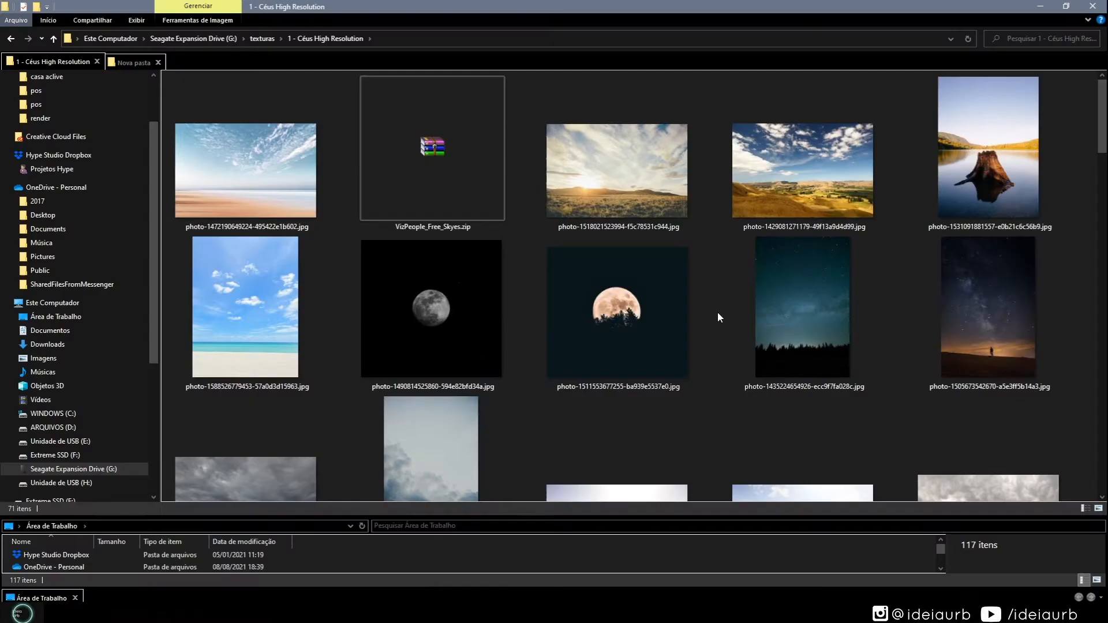
# - Browse the 1 - Céus High Resolution folder for sky photos that suit the render's background
pyautogui.click(1019, 164)
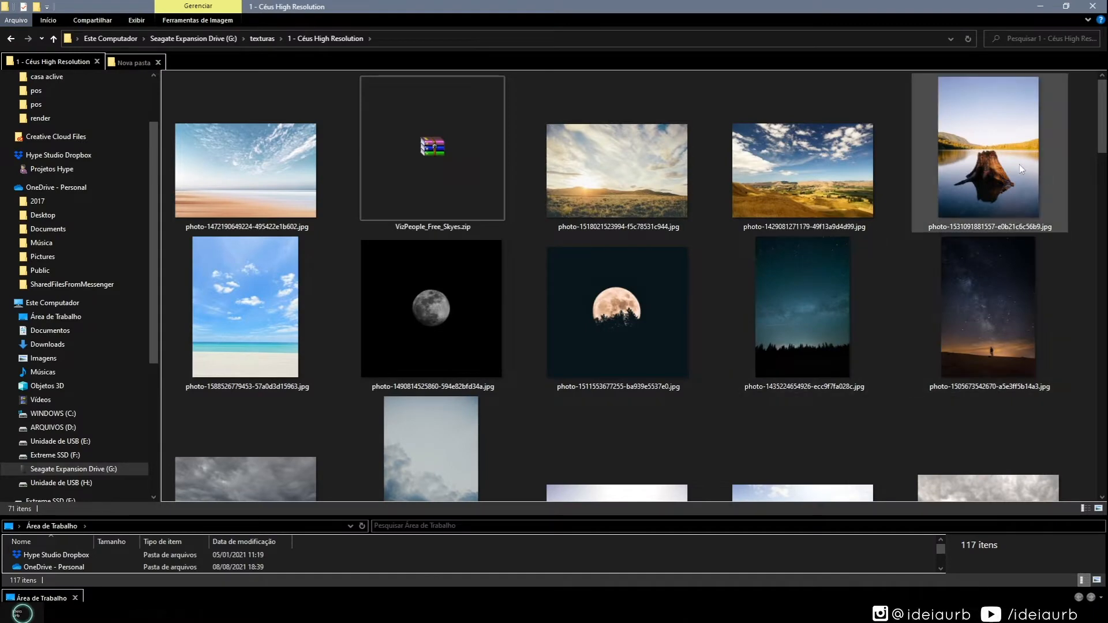
pyautogui.scroll(-6, 1019, 165)
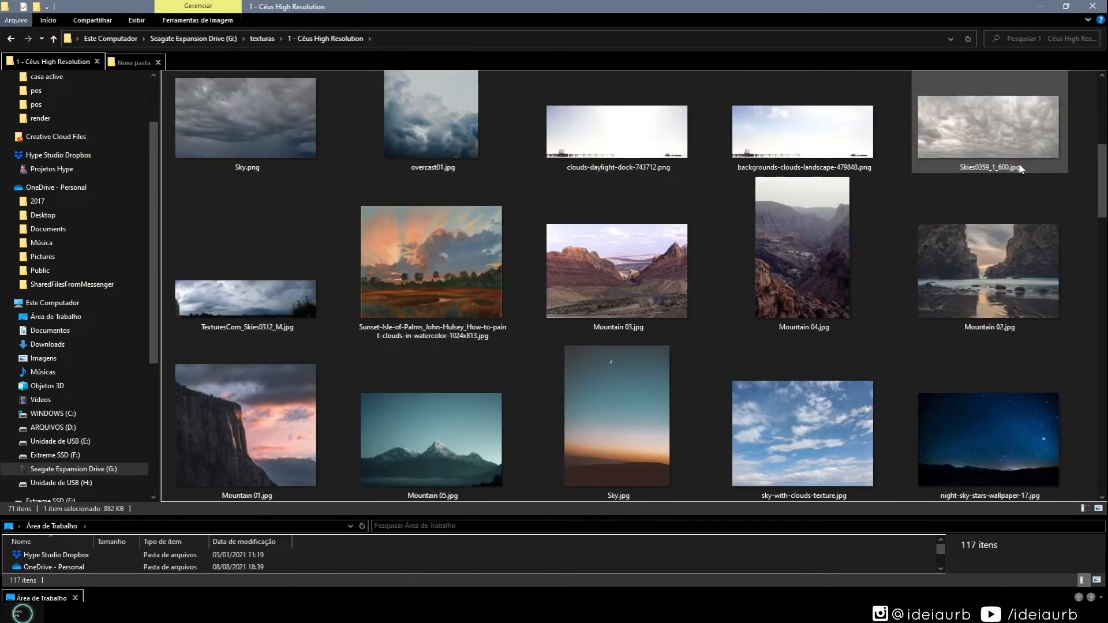
pyautogui.scroll(-3, 1020, 168)
pyautogui.scroll(-3, 1019, 168)
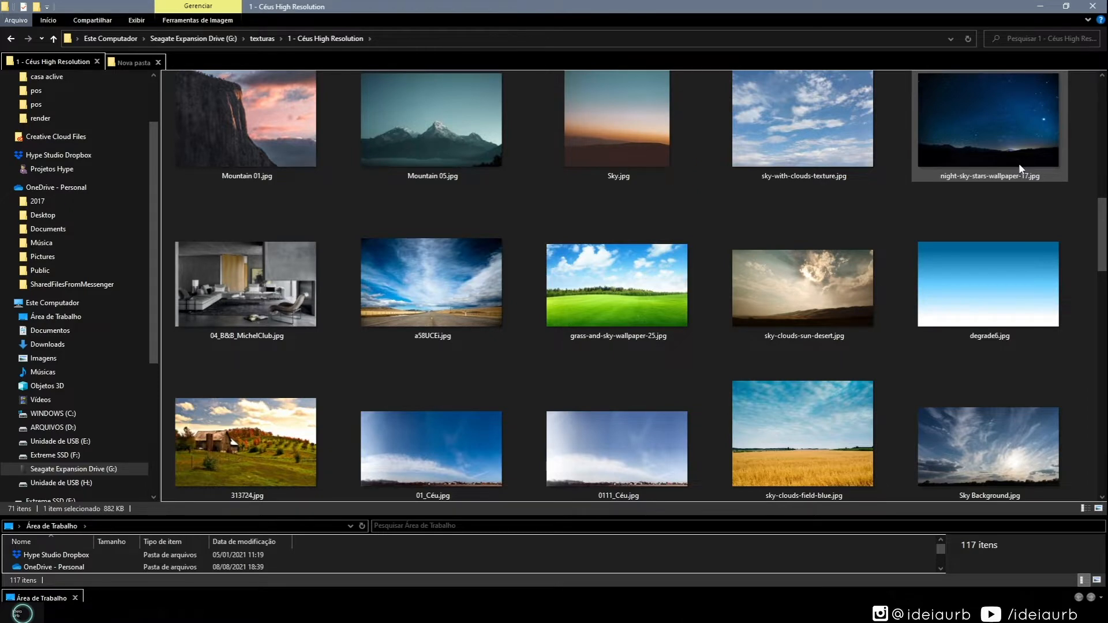
pyautogui.scroll(-3, 1019, 168)
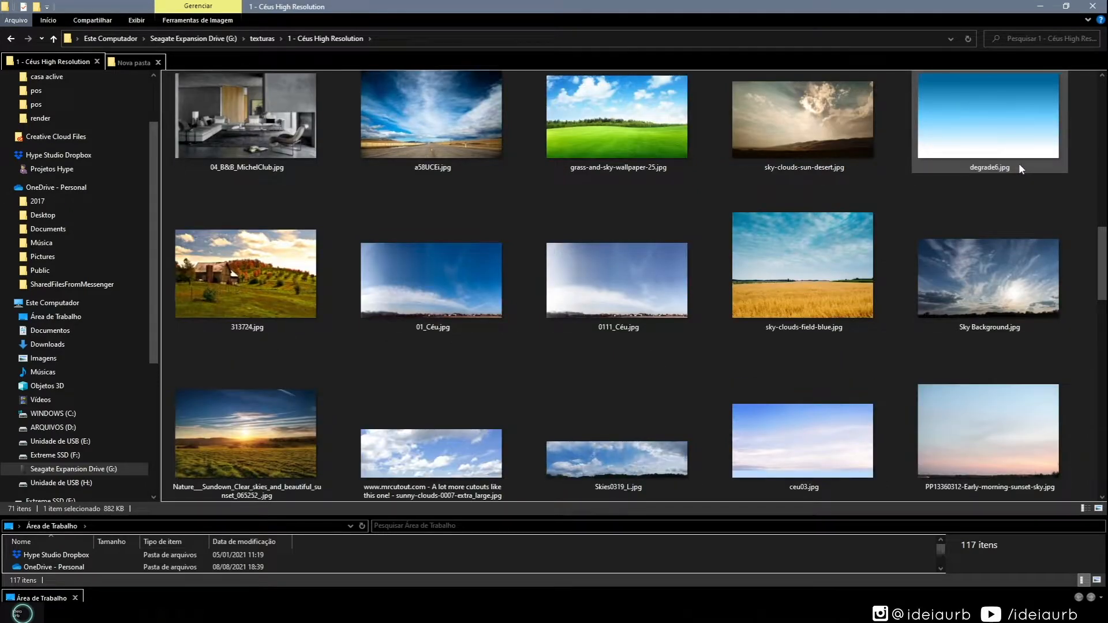
pyautogui.scroll(-9, 1019, 168)
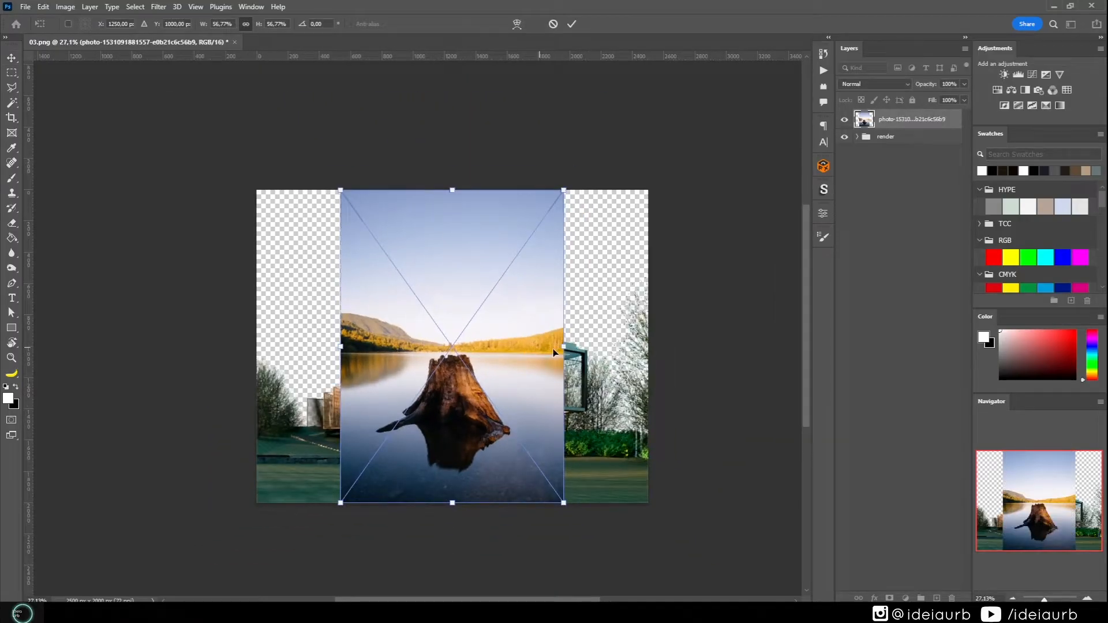
# - Scale the placed lake photo to about 102% and lower it so its sky fills the canvas; reposition and enlarge the cloudy sunset photo
pyautogui.moveTo(553, 349); pyautogui.dragTo(653, 317)
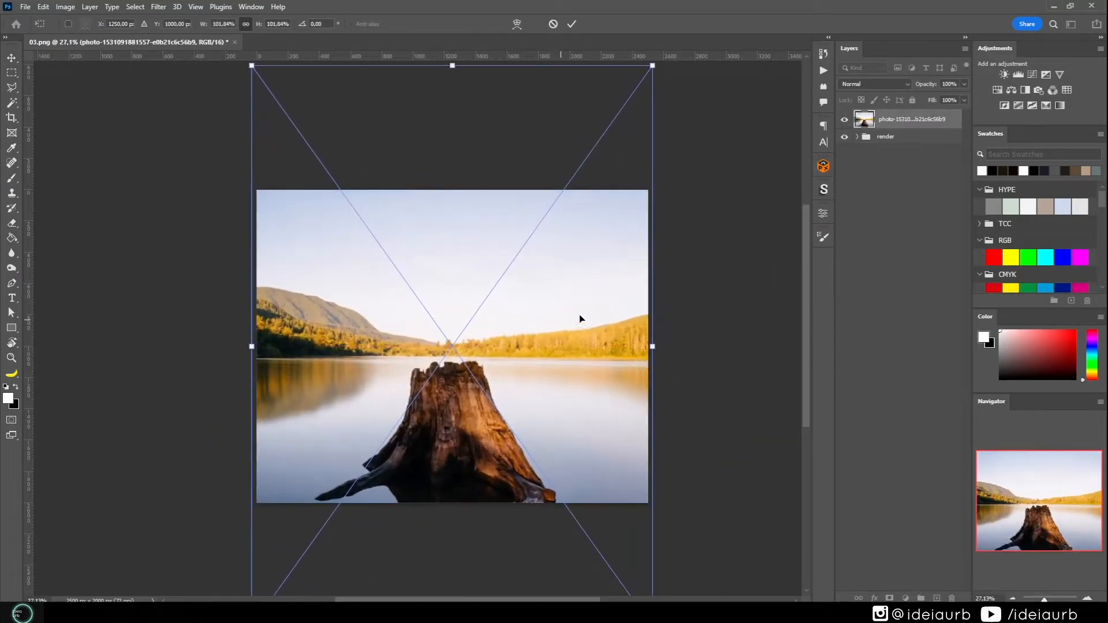
pyautogui.moveTo(581, 280); pyautogui.dragTo(598, 329)
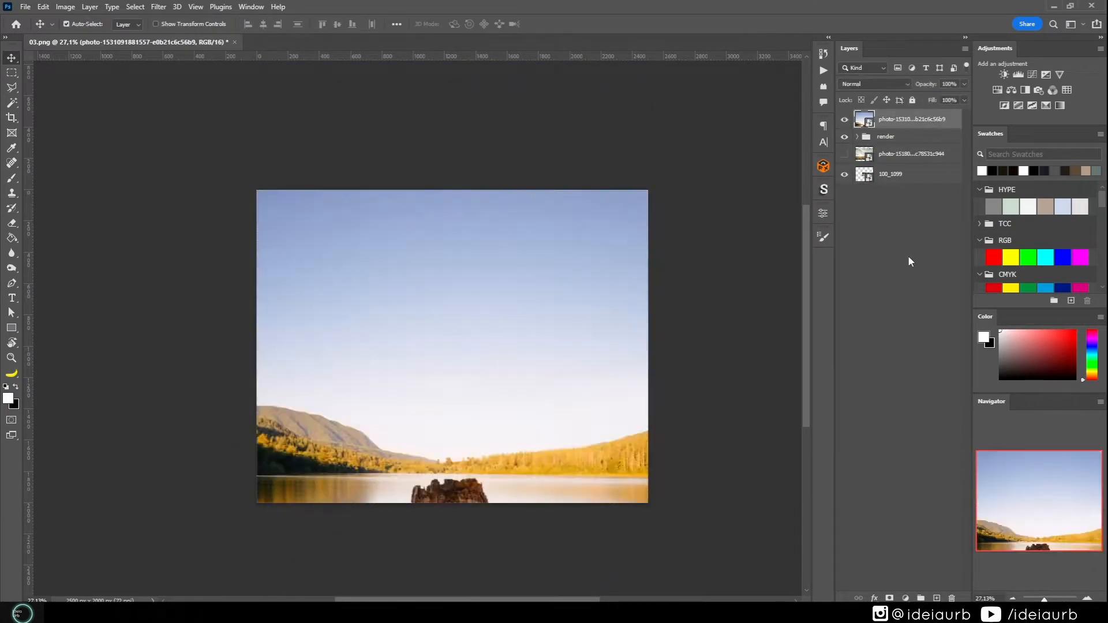
pyautogui.moveTo(484, 395); pyautogui.dragTo(420, 374)
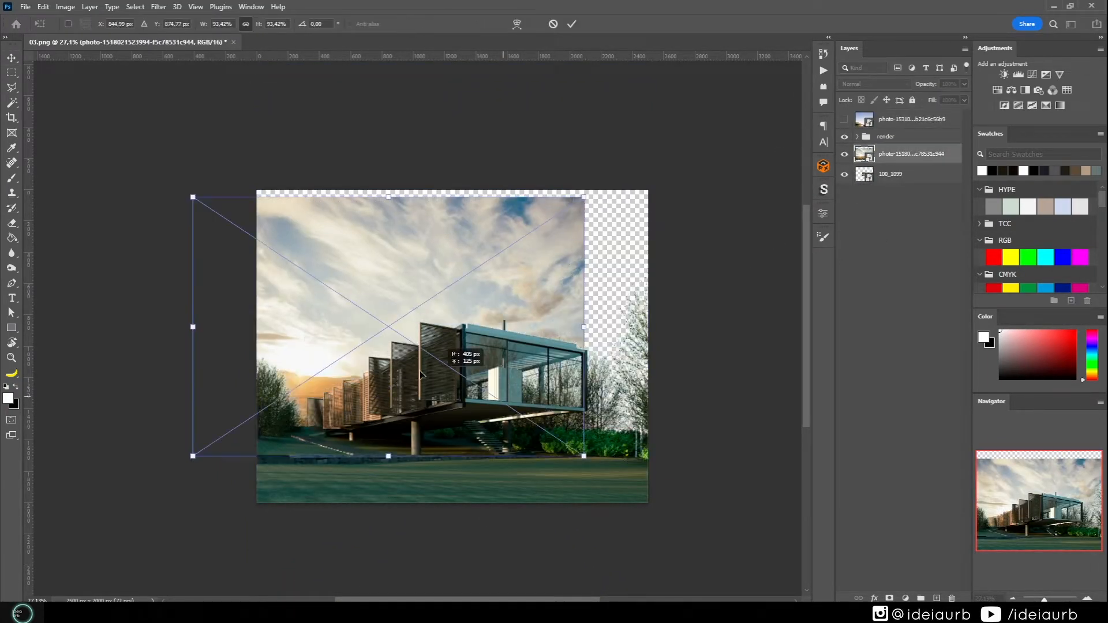
pyautogui.moveTo(584, 327); pyautogui.dragTo(695, 344)
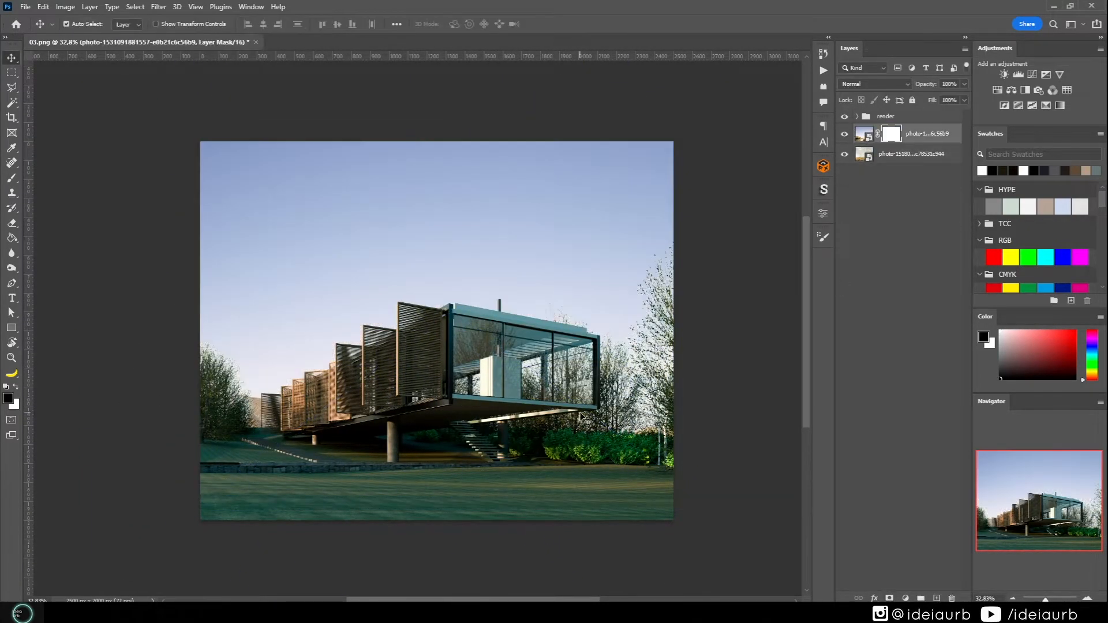
# - Paint black across the lower part of the lake photo's layer mask with the Brush to blend in the sunset sky photo
pyautogui.press('b')
pyautogui.moveTo(237, 513)
pyautogui.mouseDown()
pyautogui.moveTo(223, 479)
pyautogui.moveTo(398, 479)
pyautogui.mouseUp()
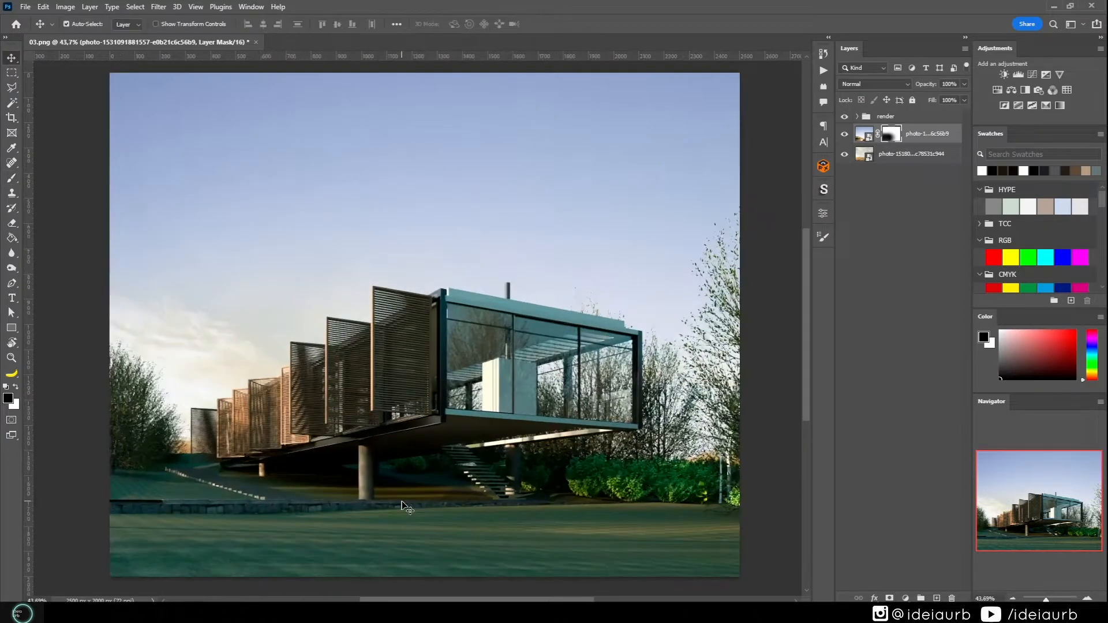
# - Label the render group orange, compare the image with and without 03_CShading_SourceColor, and leave that layer hidden
pyautogui.rightClick(844, 116)
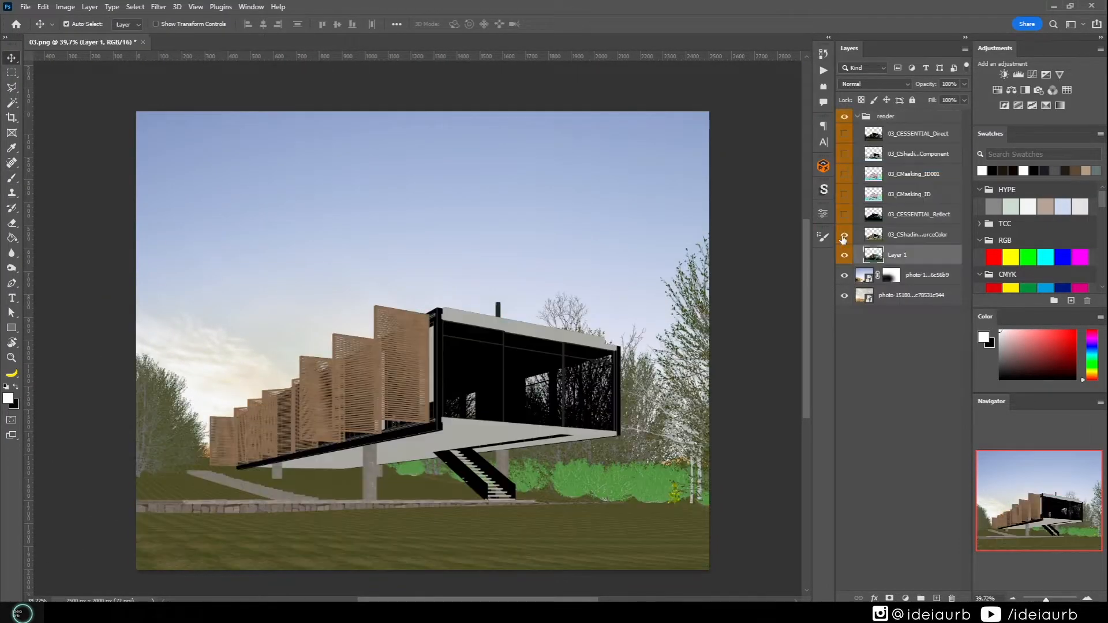
pyautogui.click(845, 235)
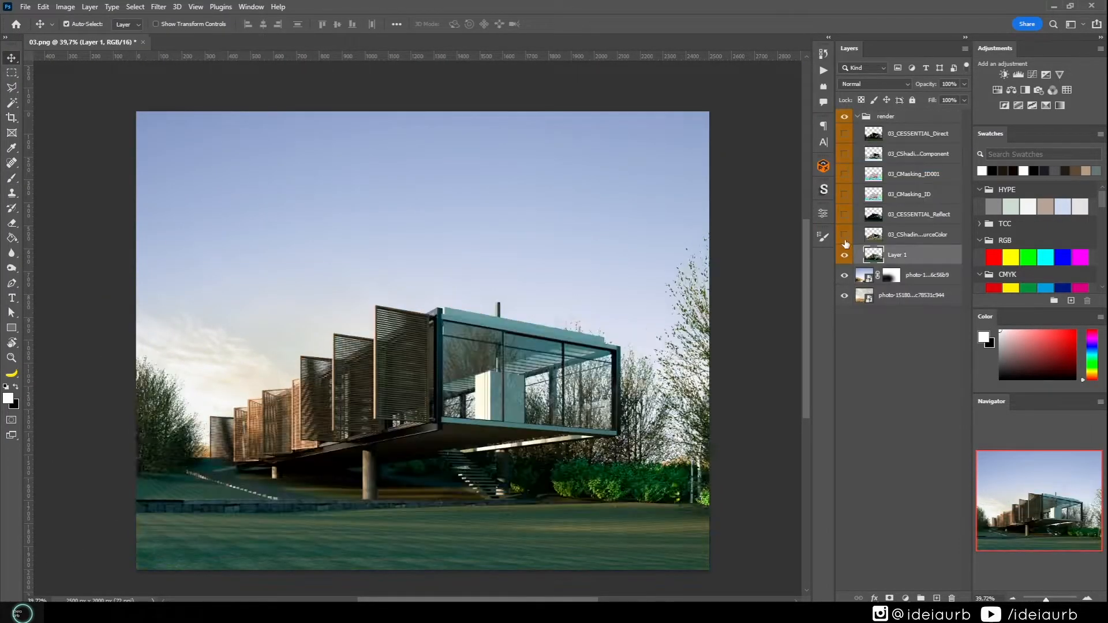
pyautogui.click(845, 235)
pyautogui.click(845, 235)
# - Outline the large glass facade with the Polygonal Lasso and add a layer mask to Layer 1 that keeps only the glass
pyautogui.press('l')
pyautogui.scroll(11, 403, 359)
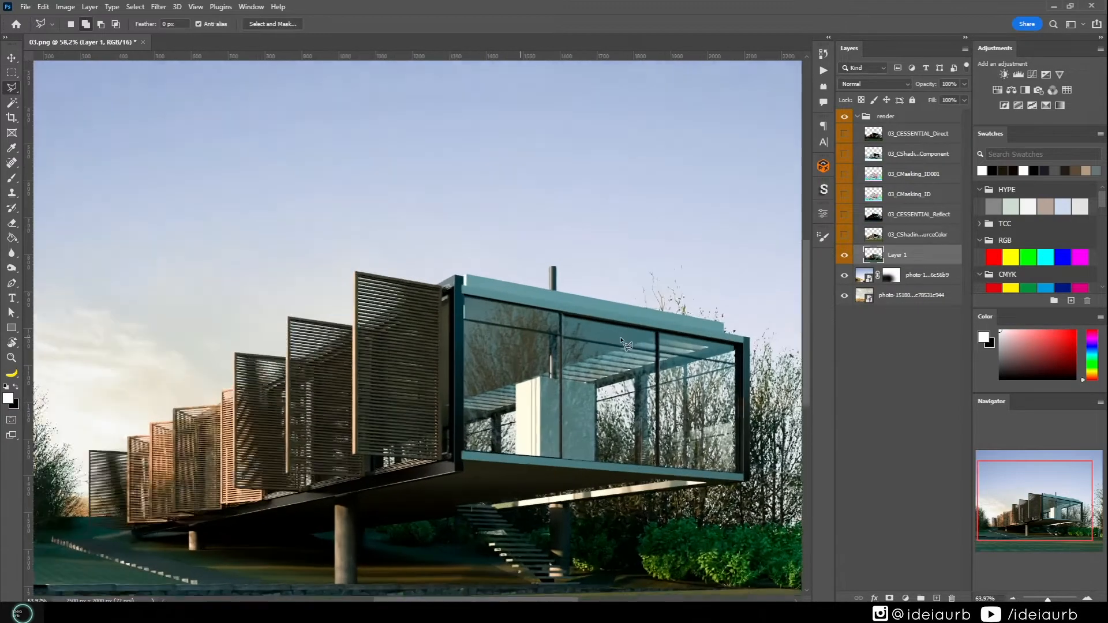
pyautogui.moveTo(414, 314); pyautogui.dragTo(195, 268)
pyautogui.scroll(-3, 195, 268)
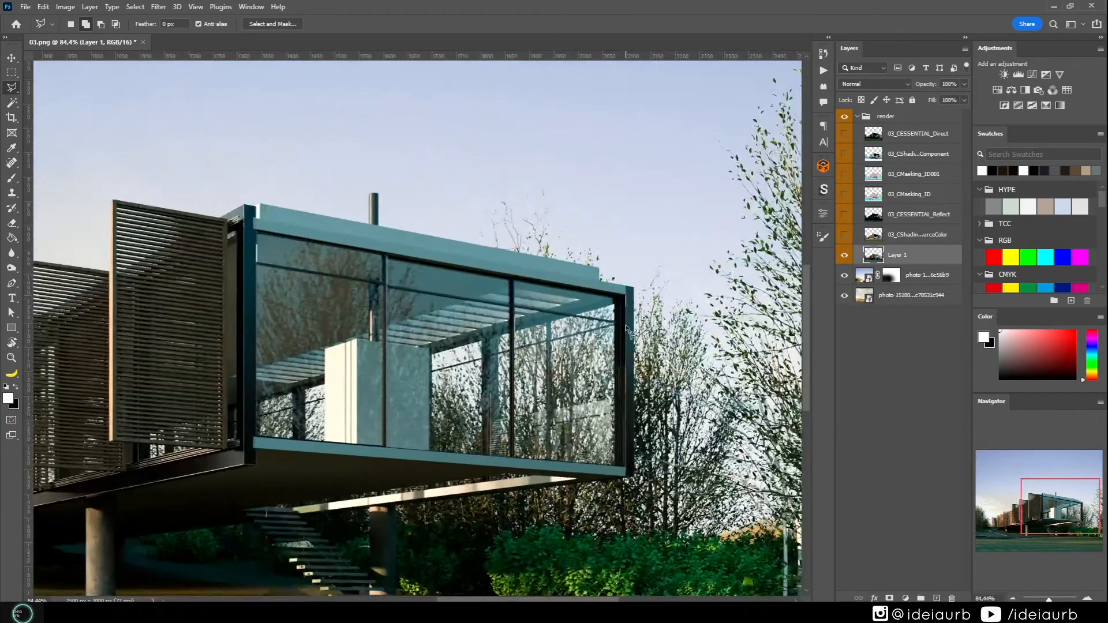
pyautogui.click(627, 466)
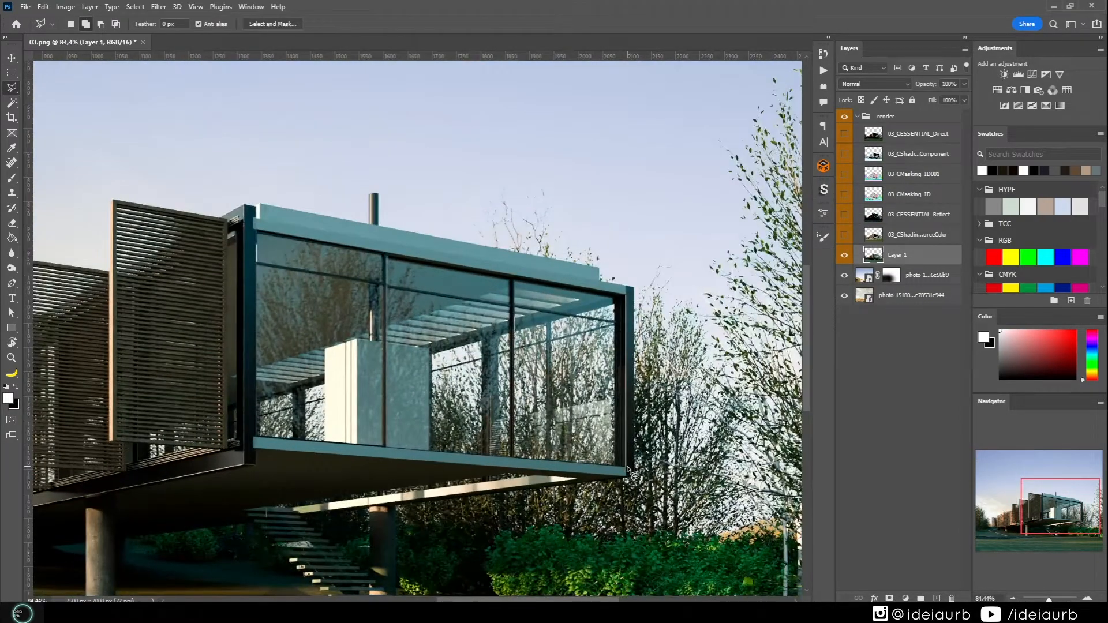
pyautogui.click(258, 440)
pyautogui.click(258, 232)
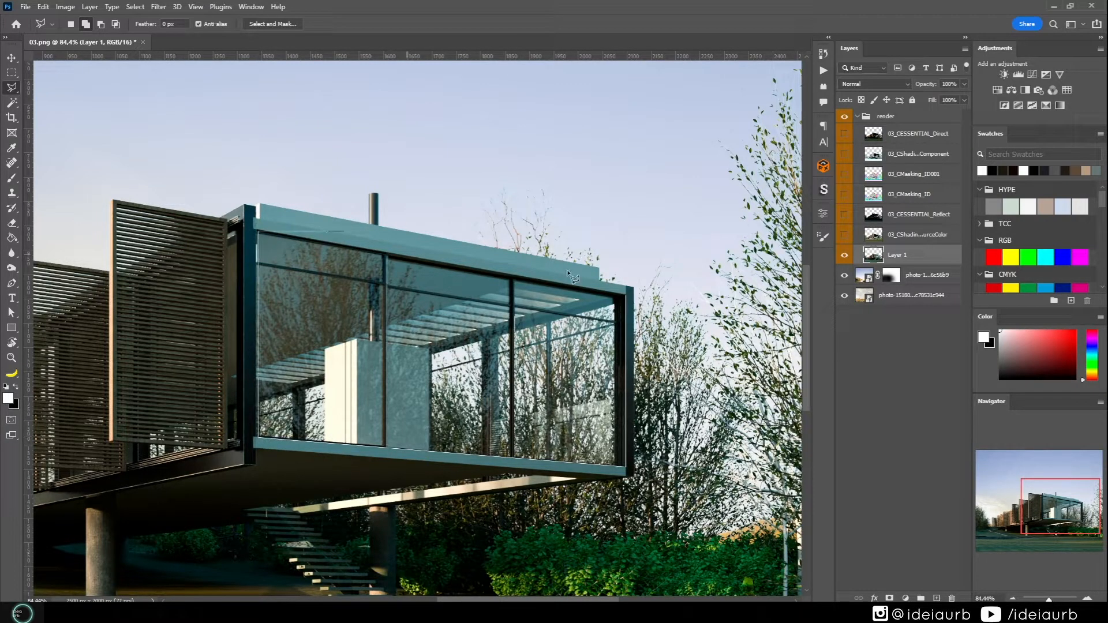
pyautogui.doubleClick(628, 295)
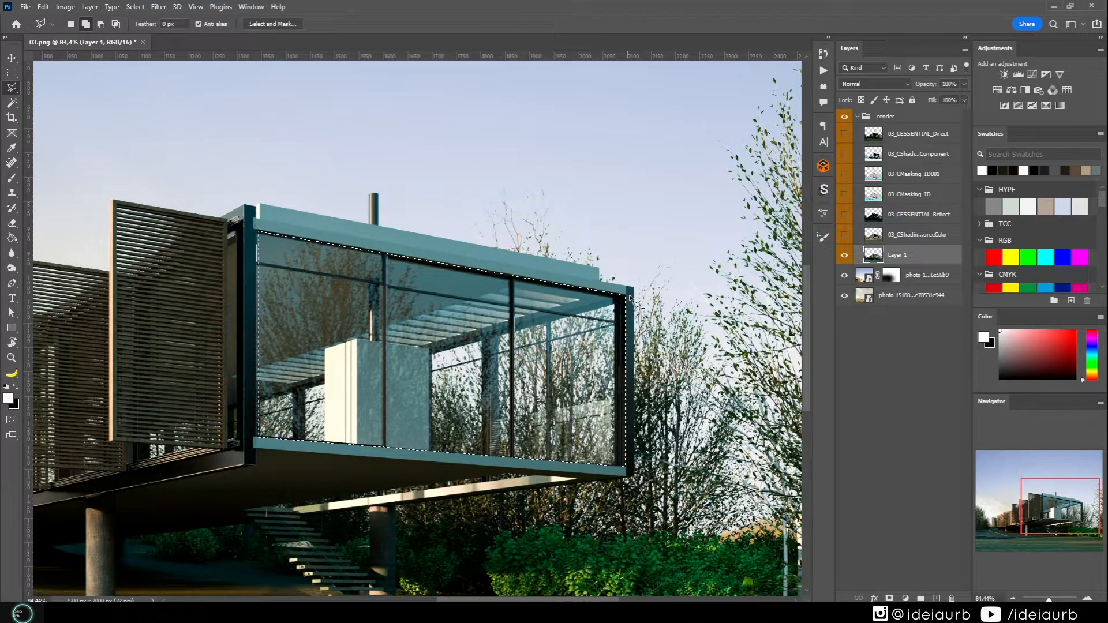
pyautogui.click(889, 598)
# - Show the 03_CShading_SourceColor layer and move the masked Layer 1 to the top of the render group
pyautogui.click(845, 234)
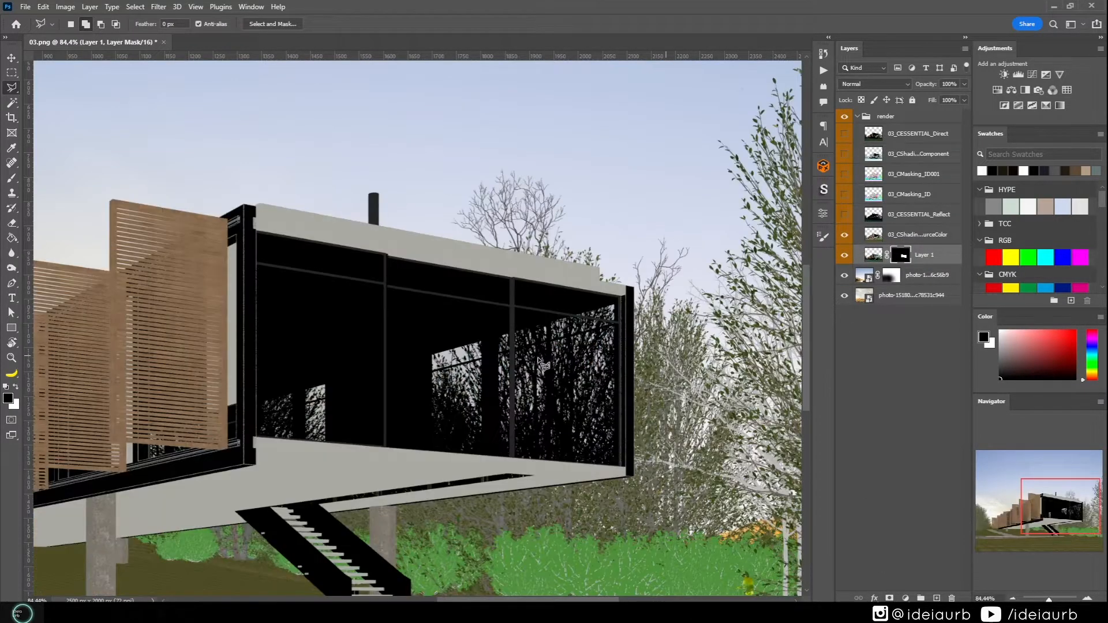
pyautogui.scroll(-2, 544, 364)
pyautogui.moveTo(931, 256); pyautogui.dragTo(924, 128)
pyautogui.scroll(-5, 579, 376)
pyautogui.scroll(3, 299, 496)
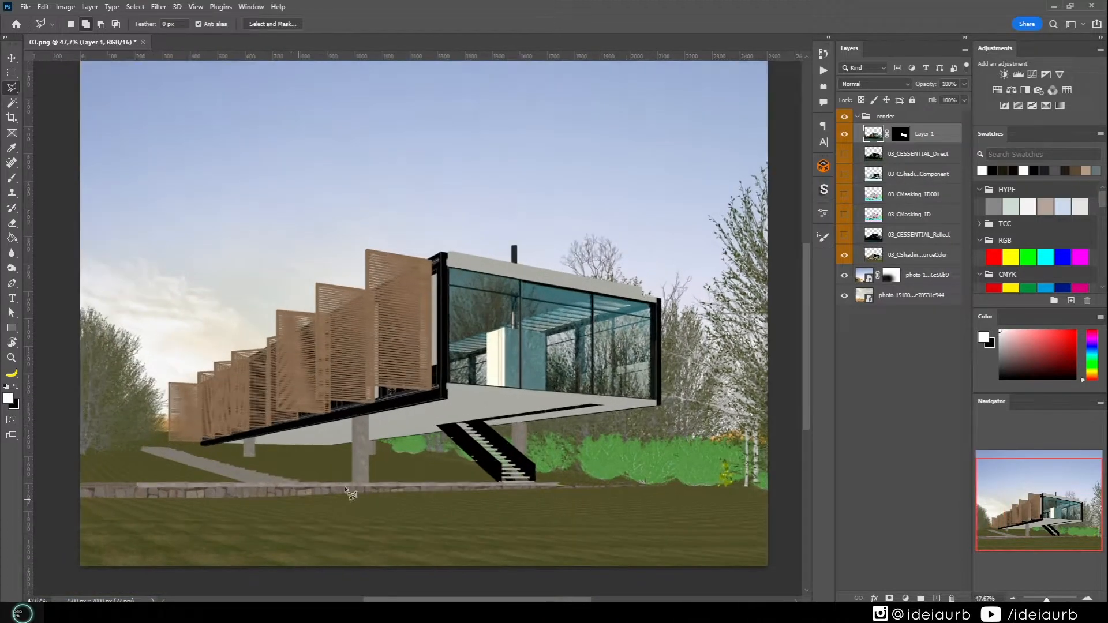
# - Compare the image with and without Layer 1 and with its glass mask enabled and disabled
pyautogui.click(844, 134)
pyautogui.click(844, 133)
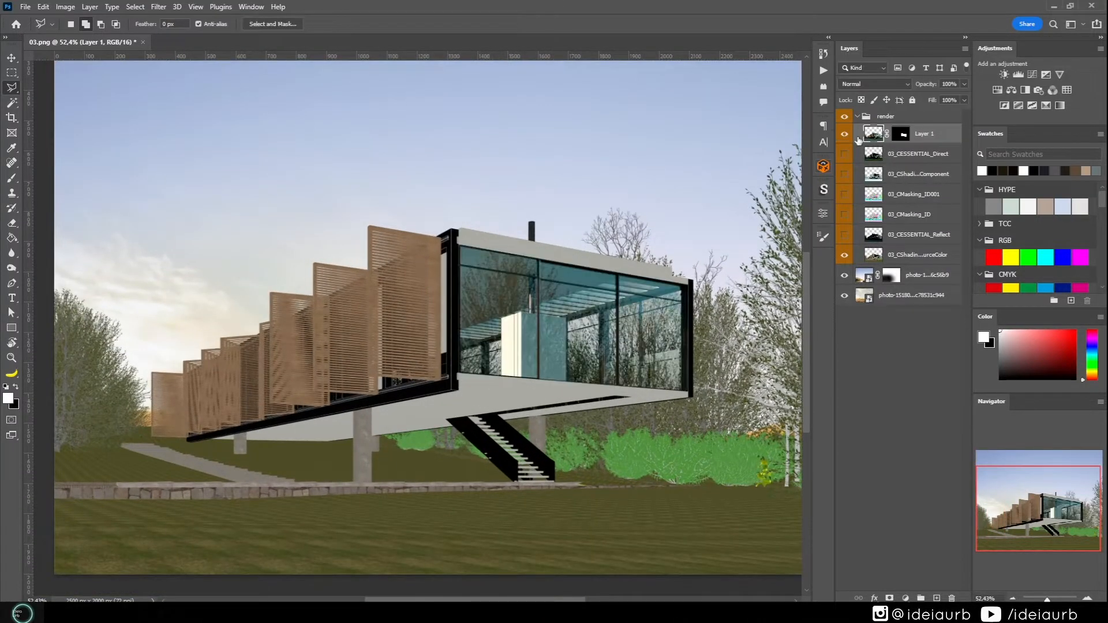
pyautogui.keyDown('shift'); pyautogui.click(902, 137); pyautogui.keyUp('shift')
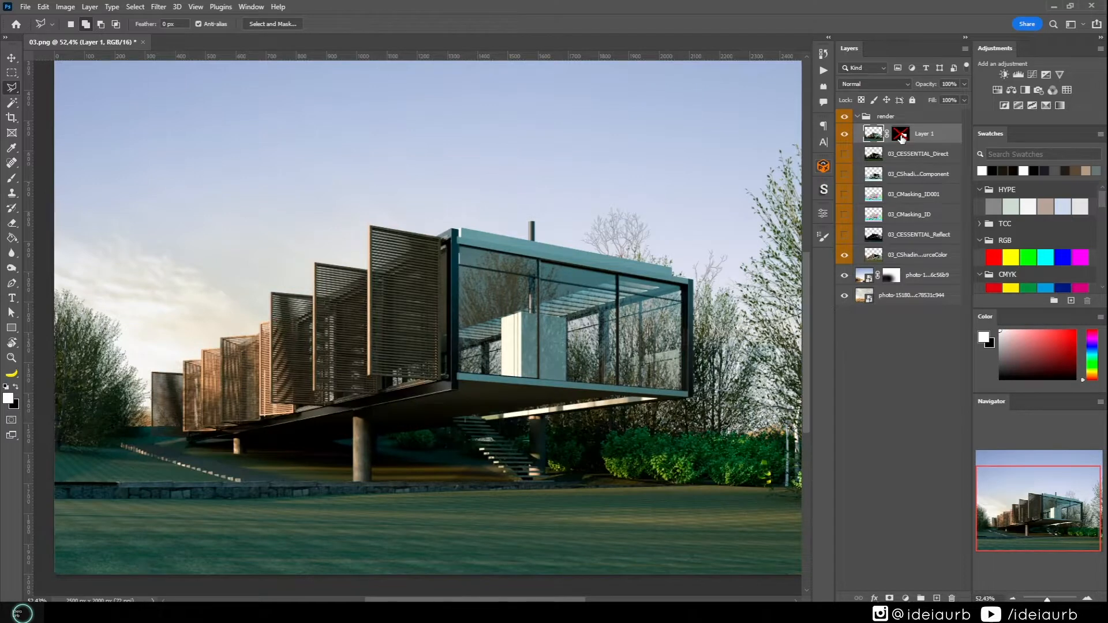
pyautogui.keyDown('shift'); pyautogui.click(902, 137); pyautogui.keyUp('shift')
pyautogui.keyDown('shift'); pyautogui.click(902, 137); pyautogui.keyUp('shift')
pyautogui.keyDown('shift'); pyautogui.click(902, 137); pyautogui.keyUp('shift')
pyautogui.keyDown('shift'); pyautogui.click(902, 138); pyautogui.keyUp('shift')
# - Outline the narrow slot under the cantilevered slab and fill it with white on Layer 1's re-enabled mask
pyautogui.scroll(1, 620, 402)
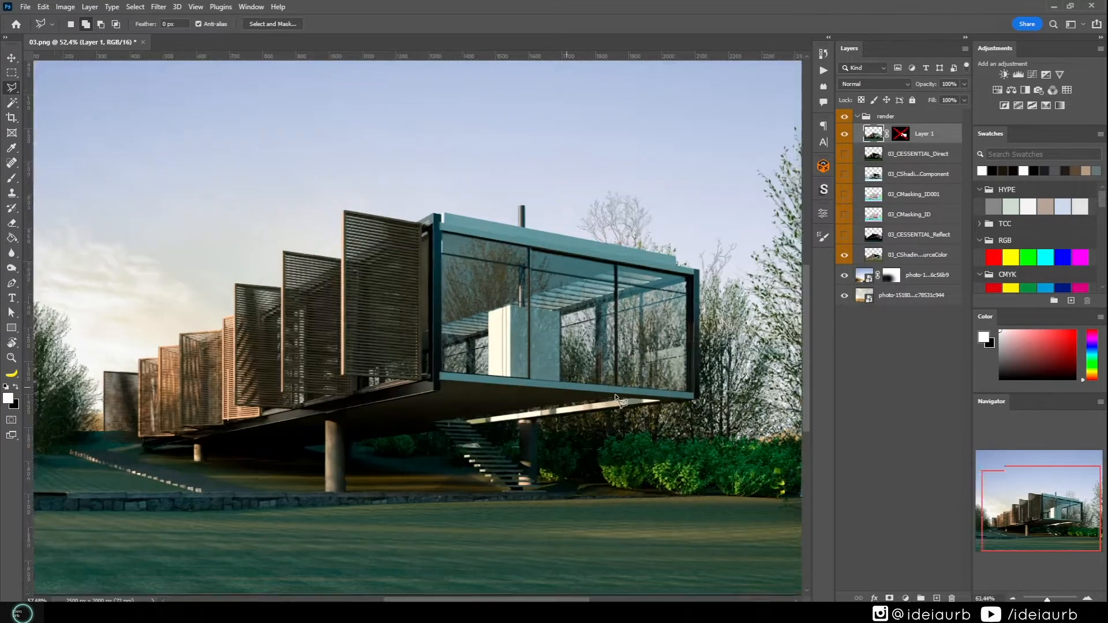
pyautogui.scroll(10, 621, 401)
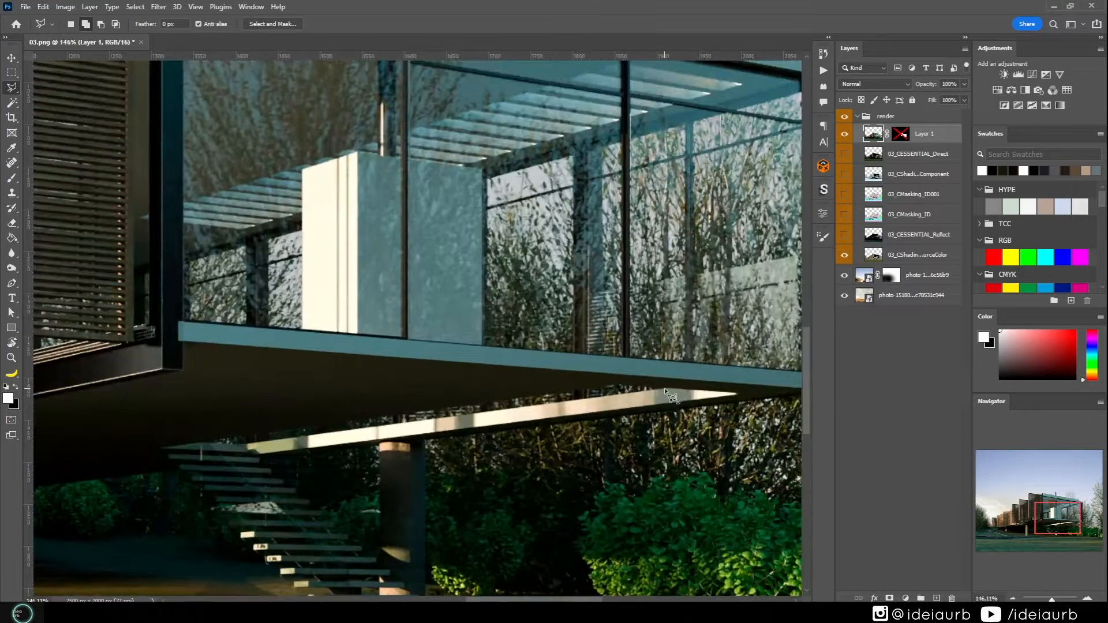
pyautogui.click(664, 388)
pyautogui.click(248, 445)
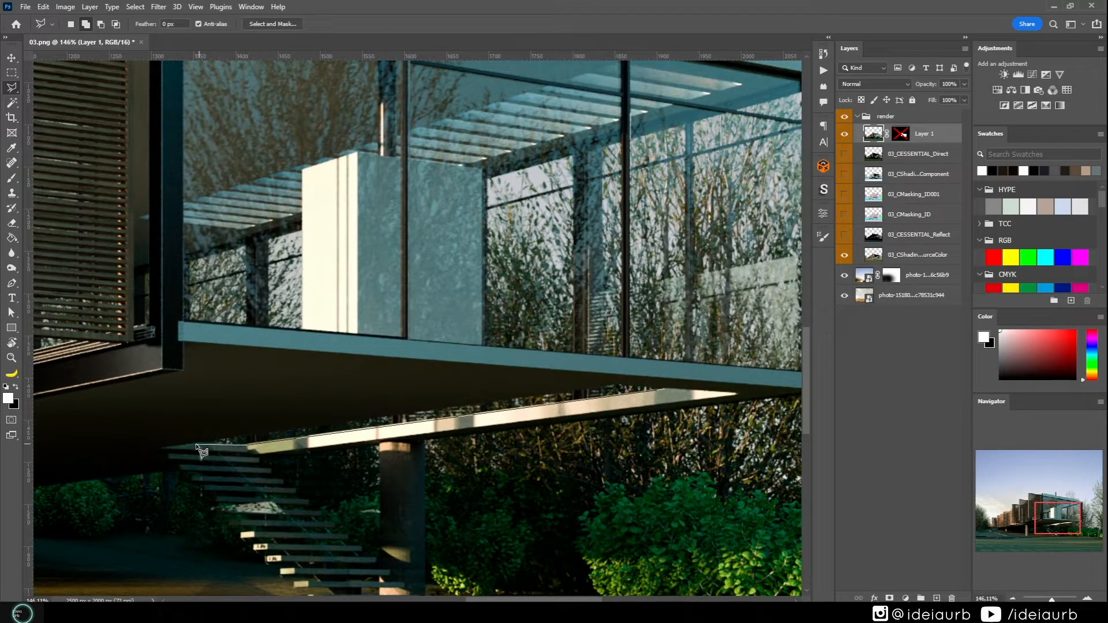
pyautogui.click(199, 445)
pyautogui.doubleClick(619, 385)
pyautogui.keyDown('shift'); pyautogui.click(901, 135); pyautogui.keyUp('shift')
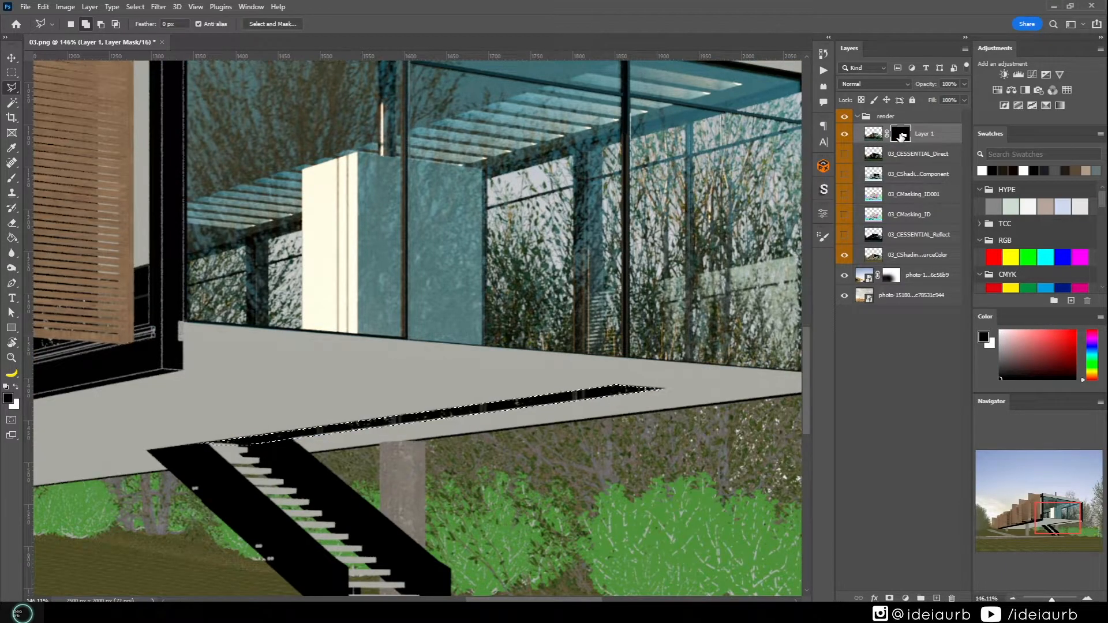
pyautogui.press('x')
pyautogui.hotkey('alt', 'BackSpace')
pyautogui.hotkey('ctrl', 'd')
# - Check Layer 1's effect by toggling the layer and its mask, and examine the slab opening and staircase up close
pyautogui.scroll(-4, 557, 463)
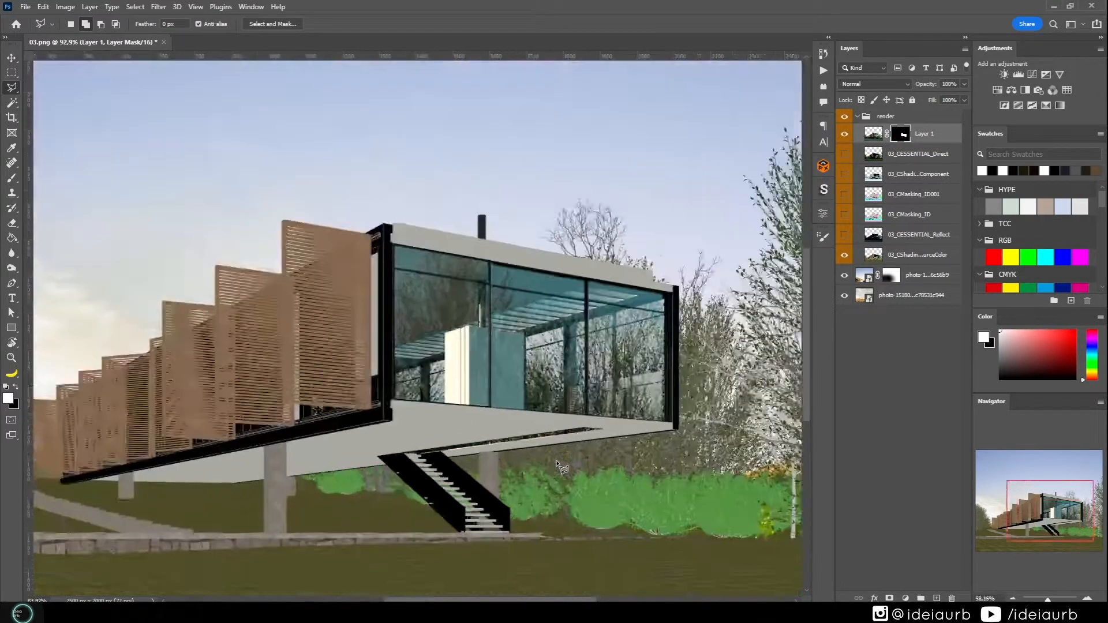
pyautogui.scroll(-3, 557, 463)
pyautogui.moveTo(566, 509); pyautogui.dragTo(578, 492)
pyautogui.scroll(3, 559, 499)
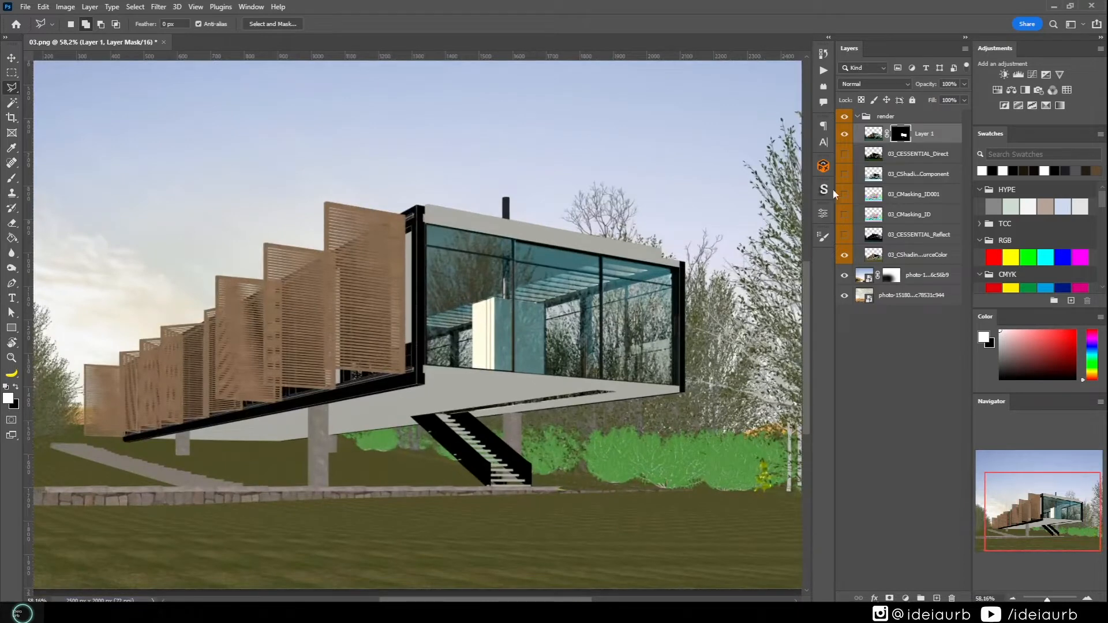
pyautogui.click(844, 135)
pyautogui.click(845, 133)
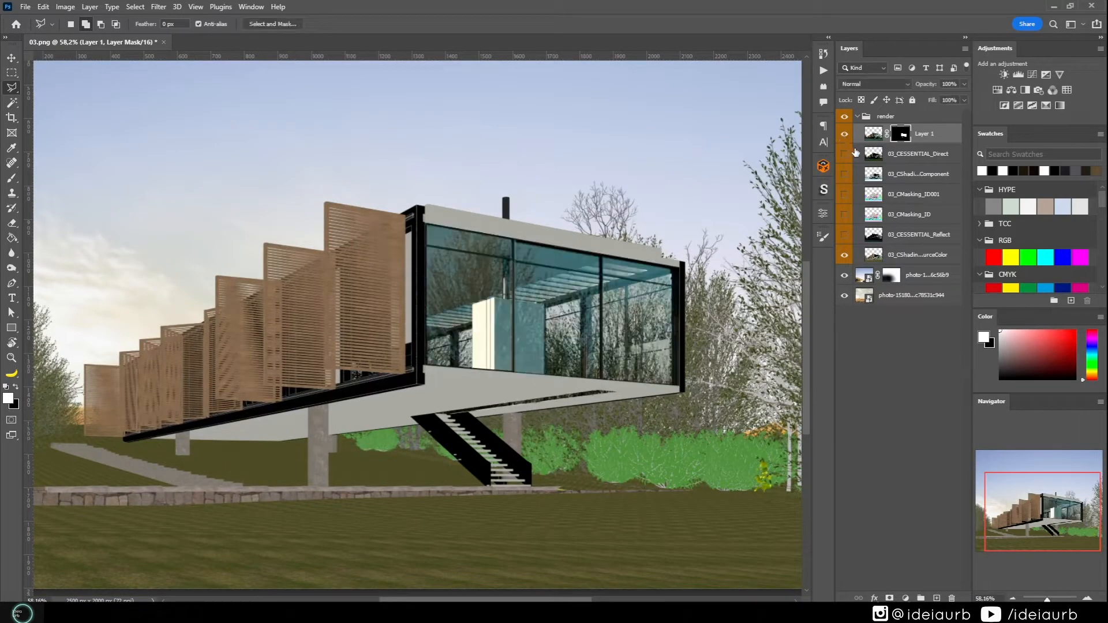
pyautogui.keyDown('shift'); pyautogui.click(903, 136); pyautogui.keyUp('shift')
pyautogui.keyDown('shift'); pyautogui.click(904, 136); pyautogui.keyUp('shift')
pyautogui.scroll(5, 537, 459)
pyautogui.scroll(-5, 483, 454)
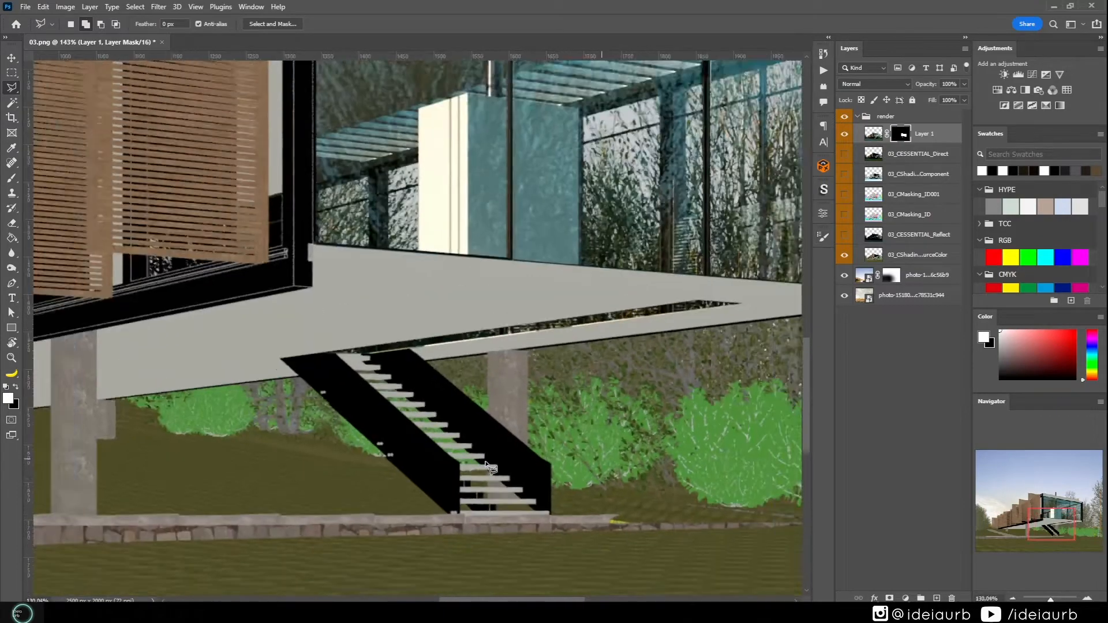
pyautogui.scroll(4, 467, 524)
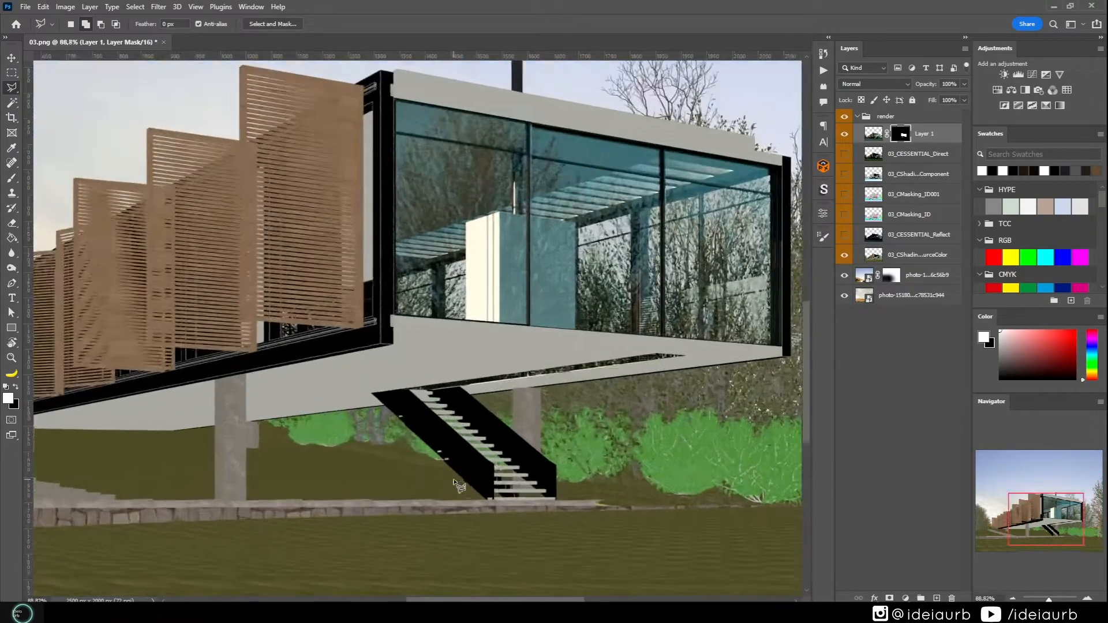
# - Try to reveal the staircase's near side panel by outlining it and filling it with white on Layer 1's mask, and undo it
pyautogui.click(323, 353)
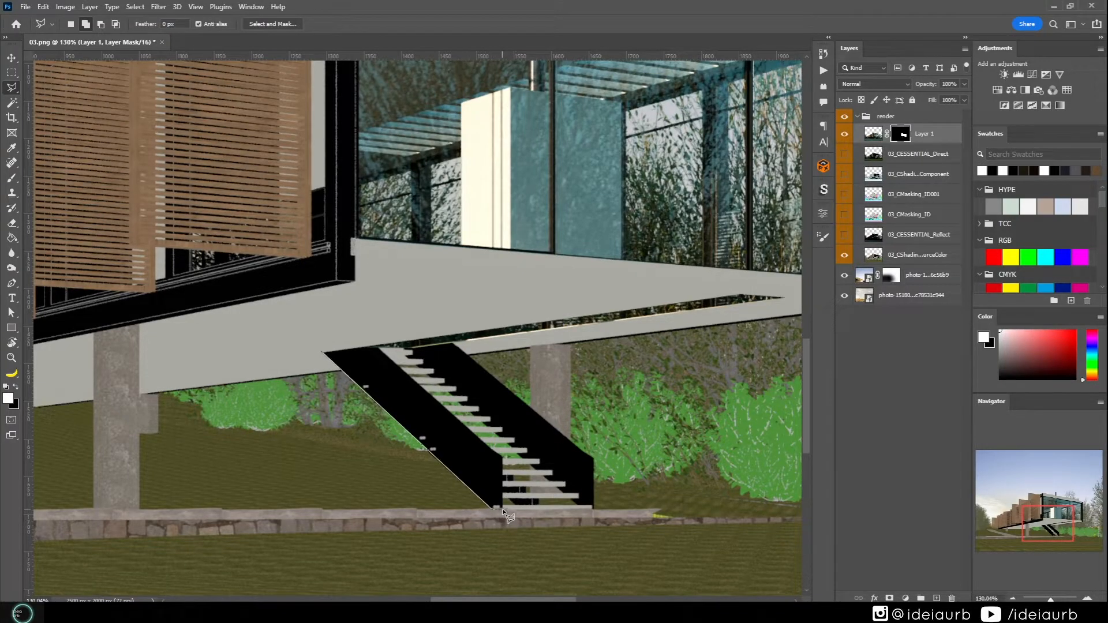
pyautogui.click(501, 508)
pyautogui.click(502, 456)
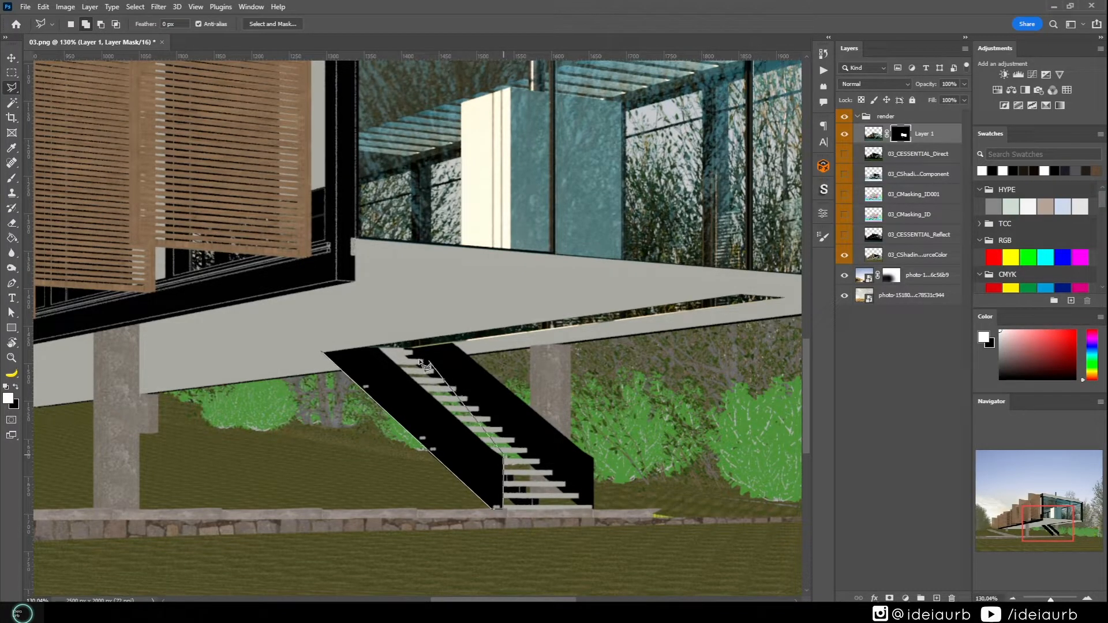
pyautogui.doubleClick(378, 350)
pyautogui.hotkey('alt', 'BackSpace')
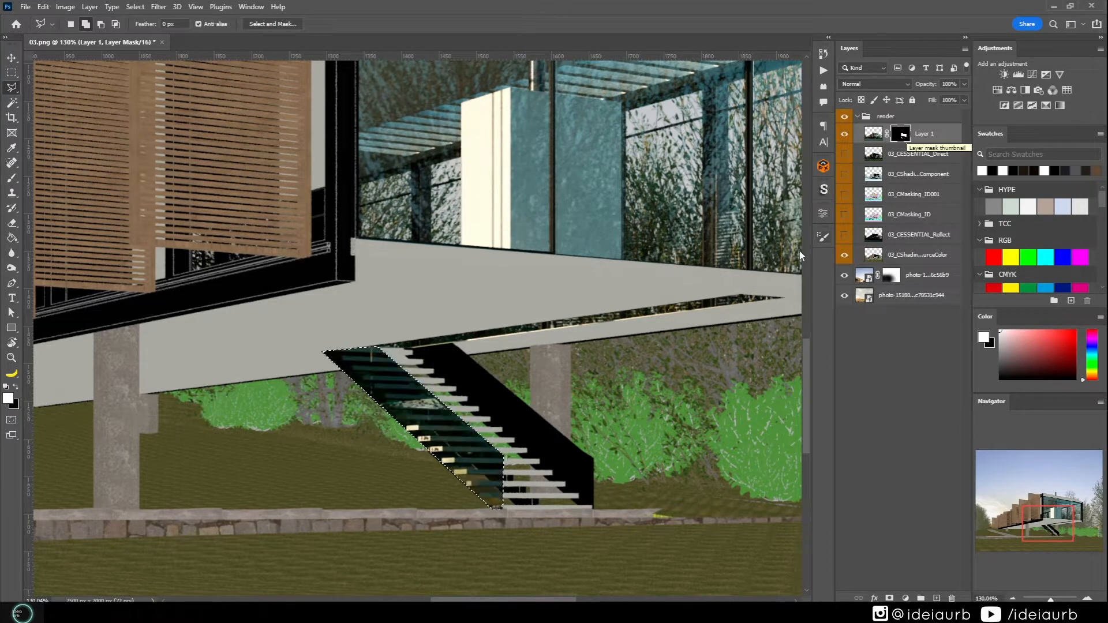
pyautogui.hotkey('ctrl', 'd')
pyautogui.hotkey('ctrl', 'z')
pyautogui.hotkey('ctrl', 'z')
pyautogui.hotkey('ctrl', 'z')
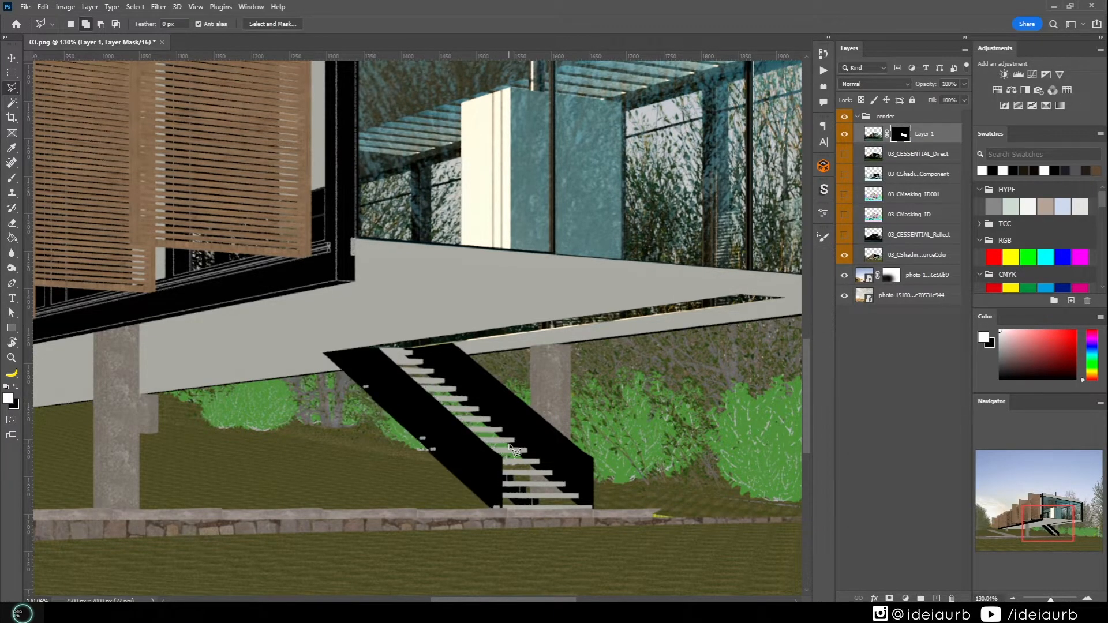
pyautogui.hotkey('ctrl', '0')
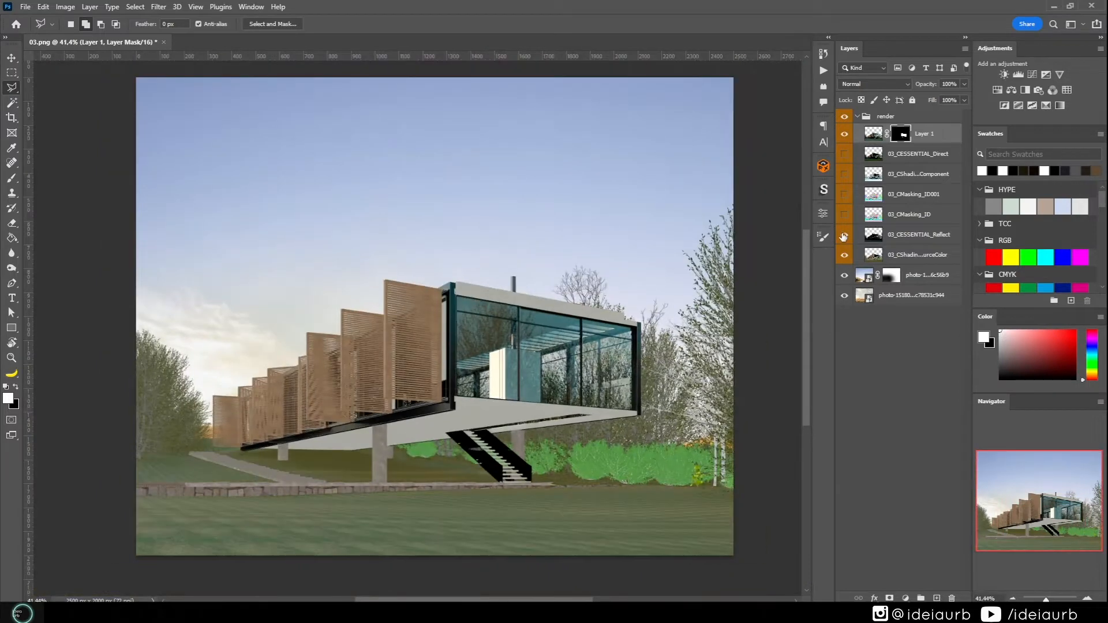
# - Set the 03_CESSENTIAL_Reflect layer's opacity to 58% and compare the image with and without that pass
pyautogui.click(900, 236)
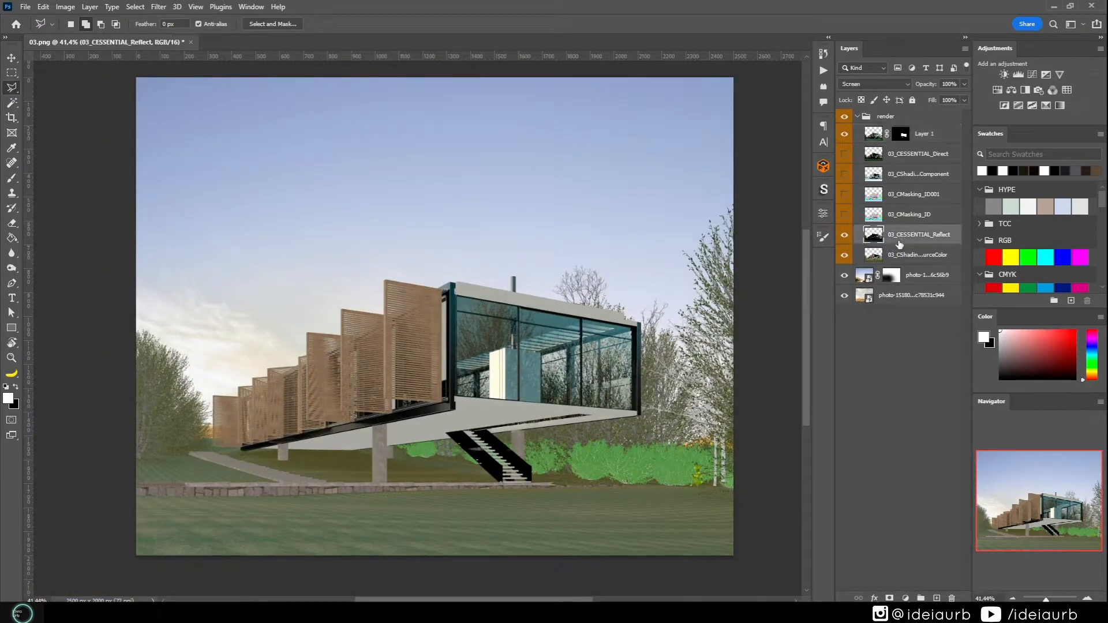
pyautogui.click(844, 236)
pyautogui.click(845, 235)
pyautogui.moveTo(922, 84); pyautogui.dragTo(901, 85)
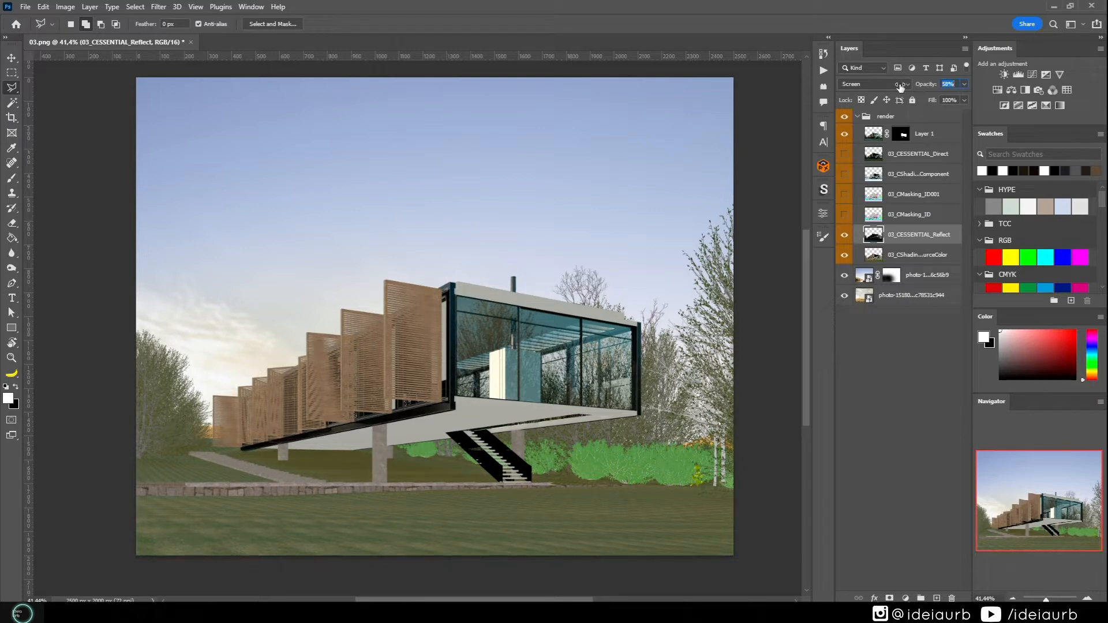
pyautogui.click(845, 236)
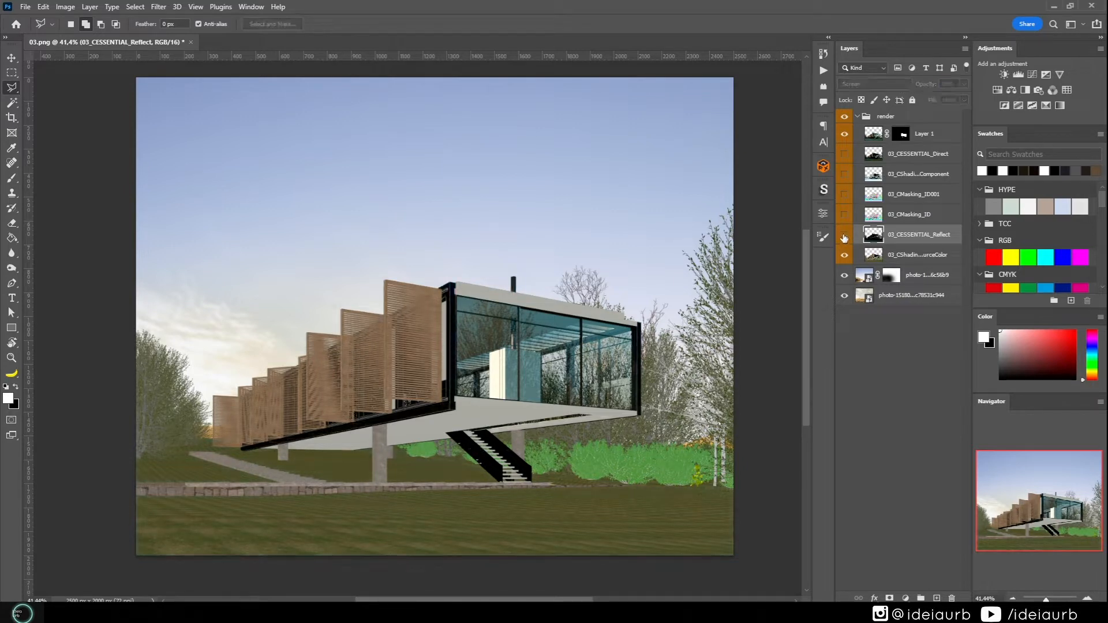
pyautogui.click(844, 236)
pyautogui.click(845, 235)
pyautogui.click(844, 235)
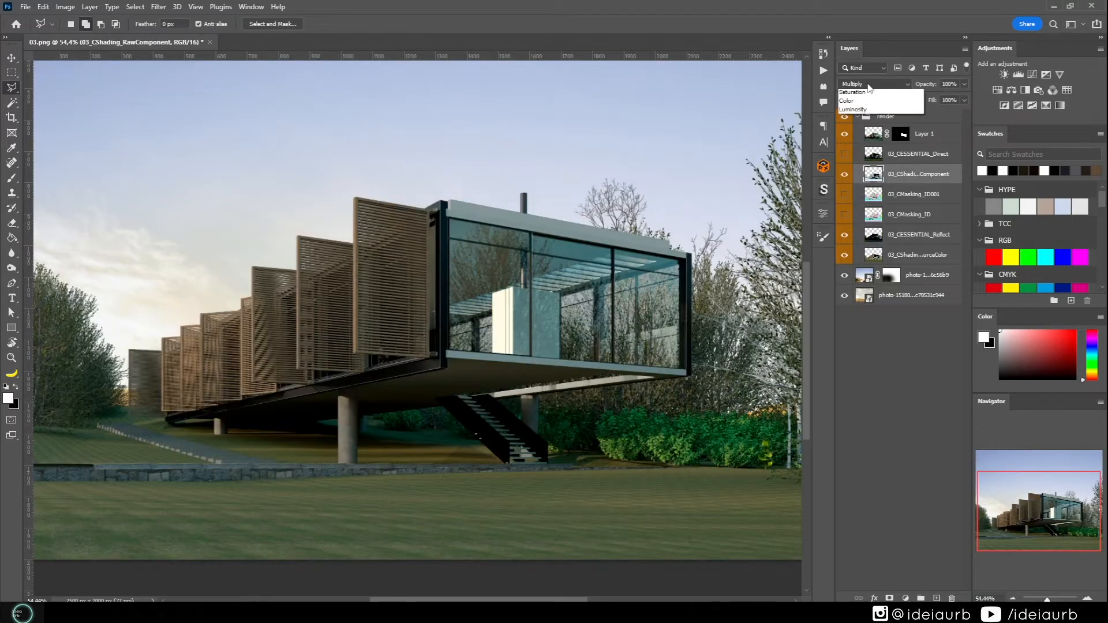
# - Change the 03_CShading_RawComponent layer's blend mode to Normal and duplicate the layer
pyautogui.click(875, 83)
pyautogui.click(854, 88)
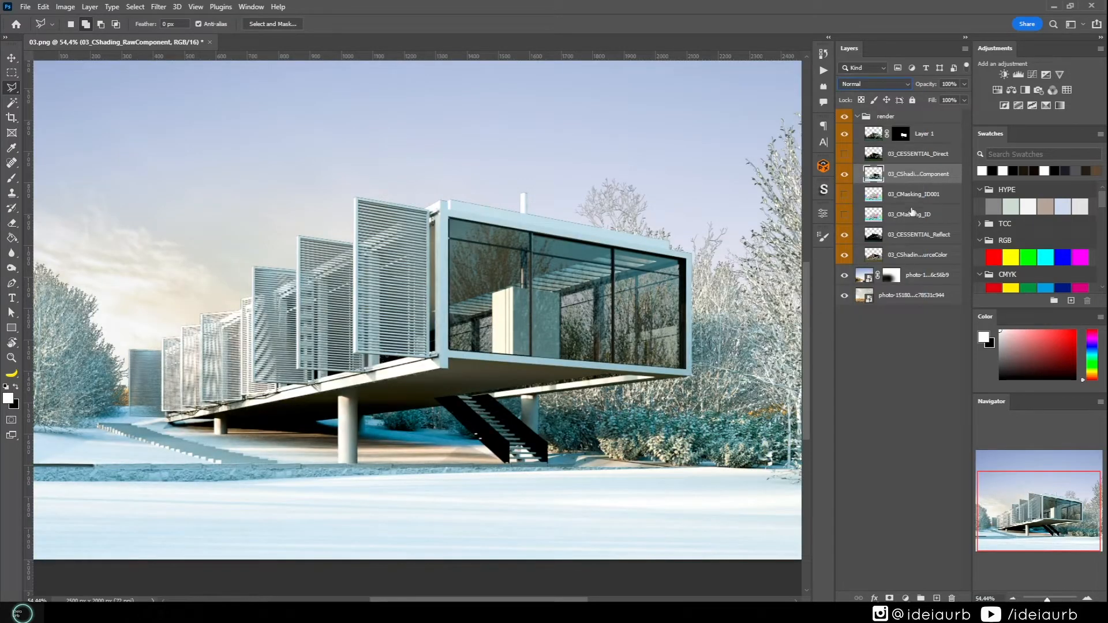
pyautogui.scroll(5, 390, 399)
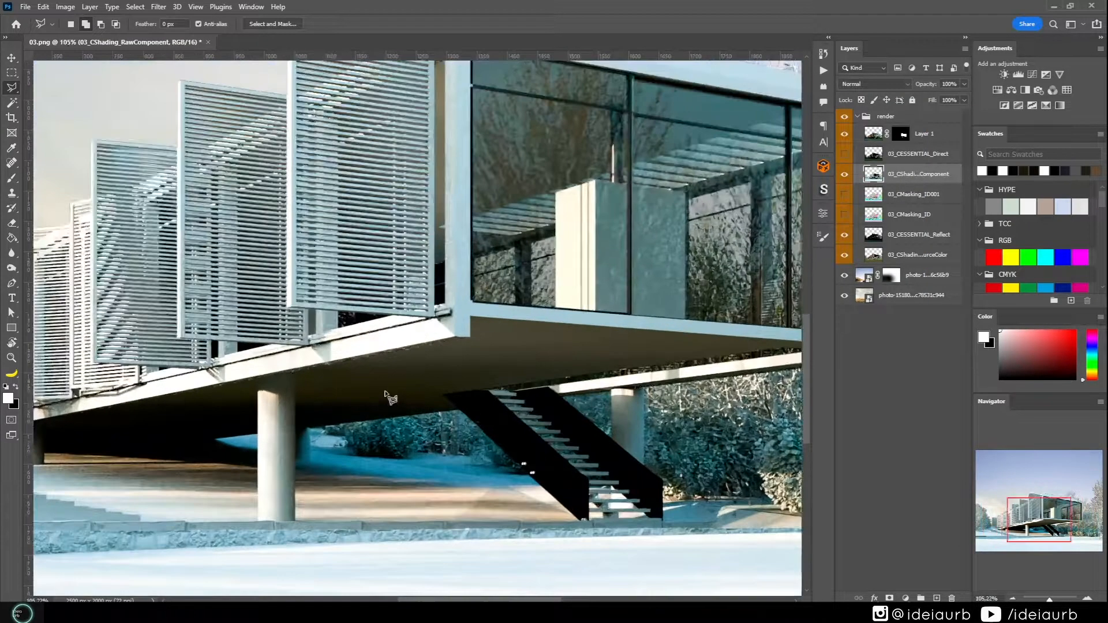
pyautogui.hotkey('ctrl', 'j')
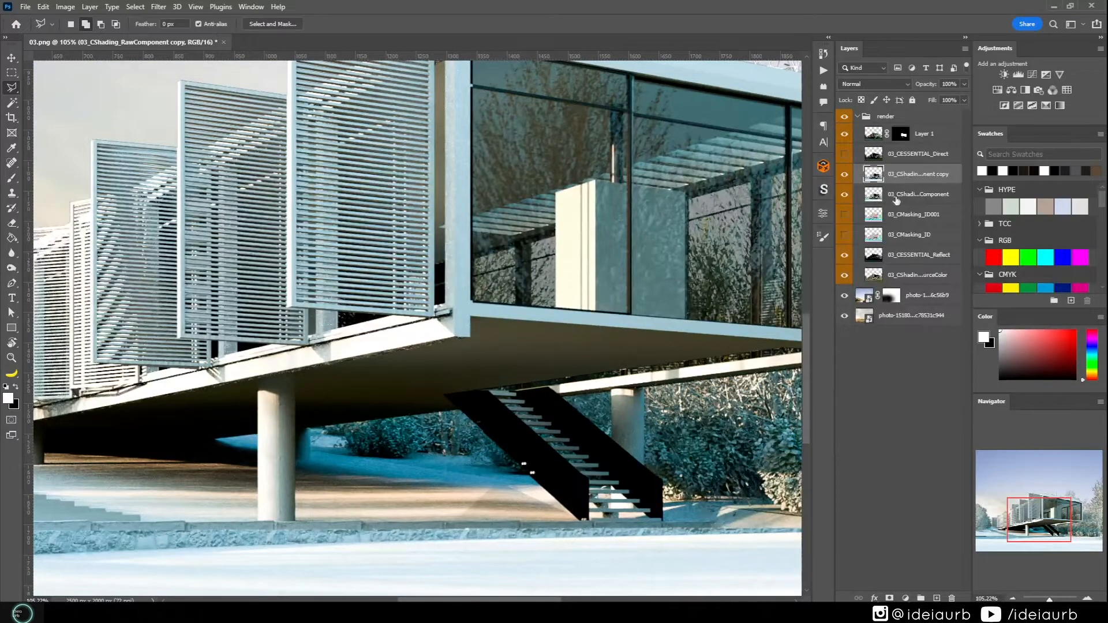
# - Apply the Add Noise filter to the RawComponent copy with a heavy amount of uniform, non-monochromatic noise
pyautogui.scroll(-4, 586, 334)
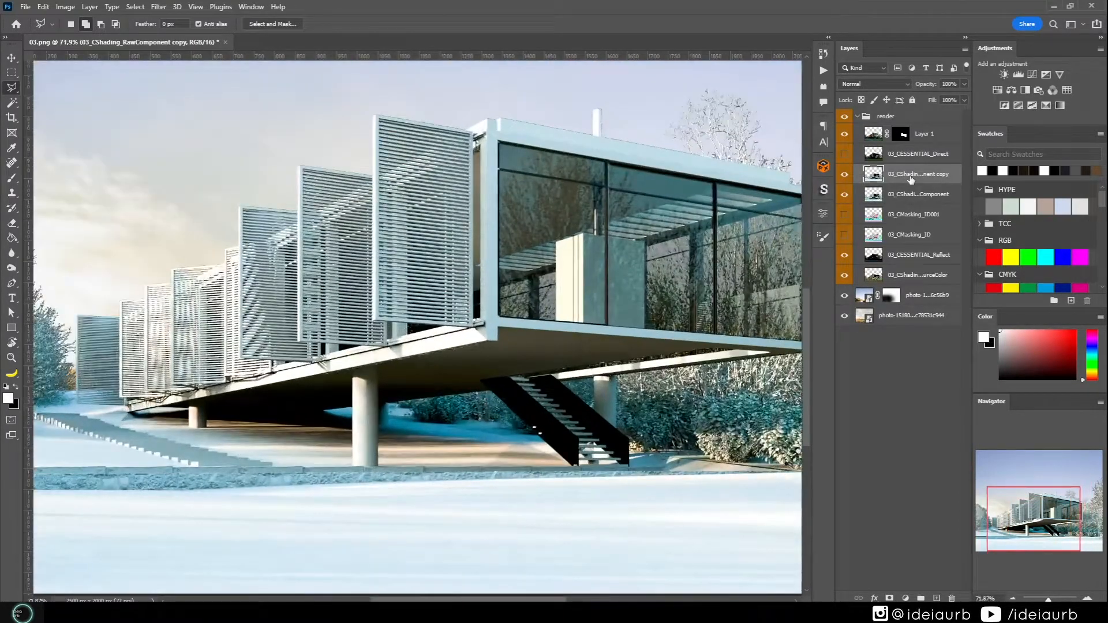
pyautogui.click(159, 6)
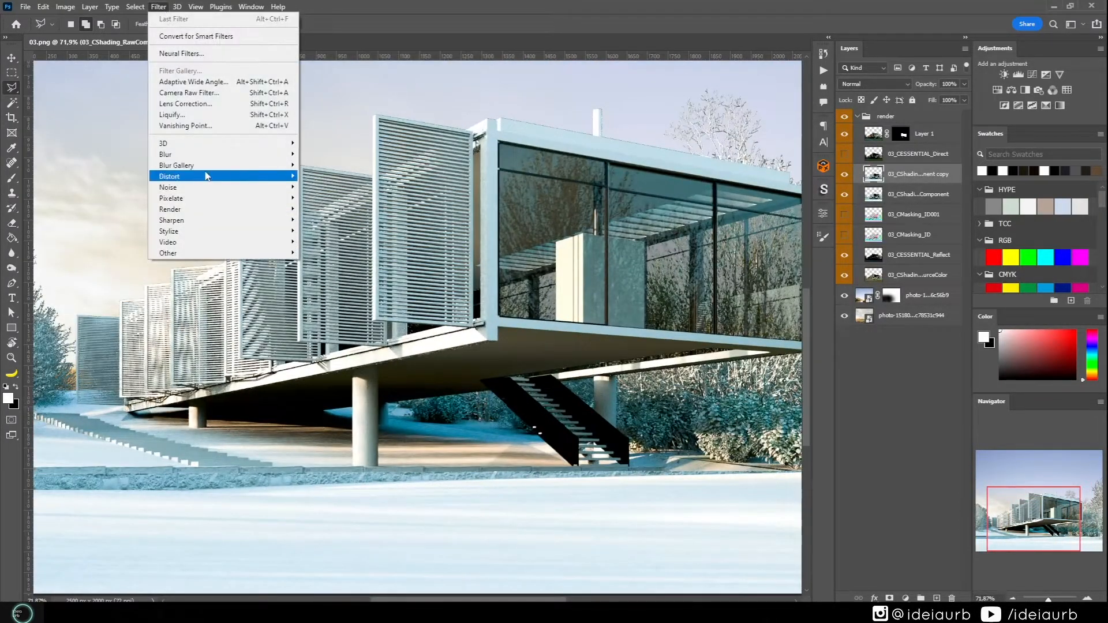
pyautogui.moveTo(211, 189)
pyautogui.click(315, 187)
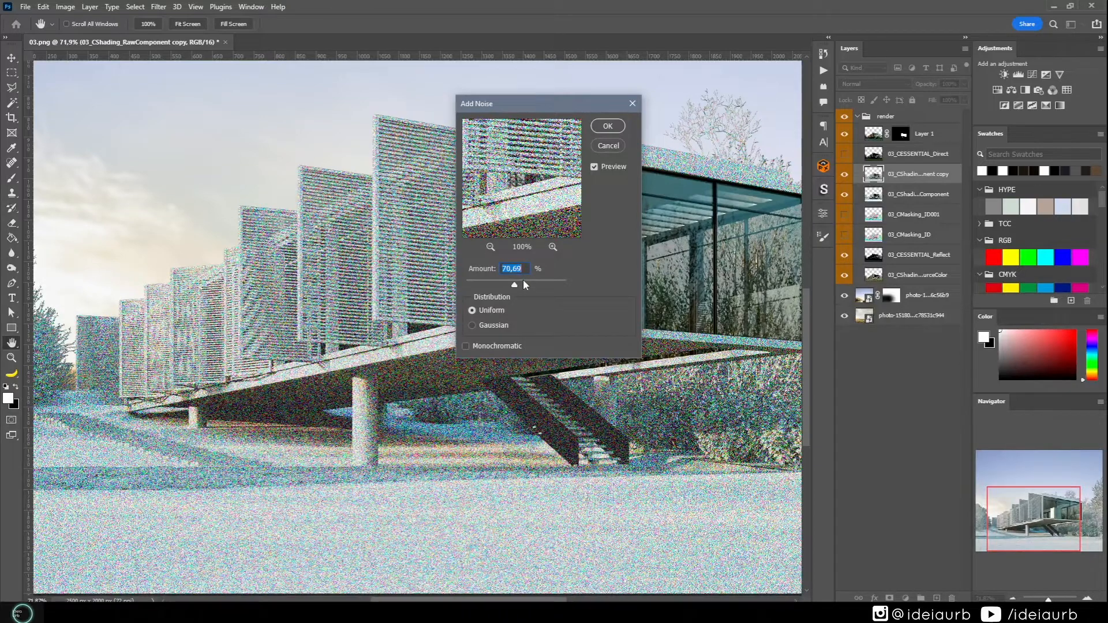
pyautogui.moveTo(523, 279); pyautogui.dragTo(511, 279)
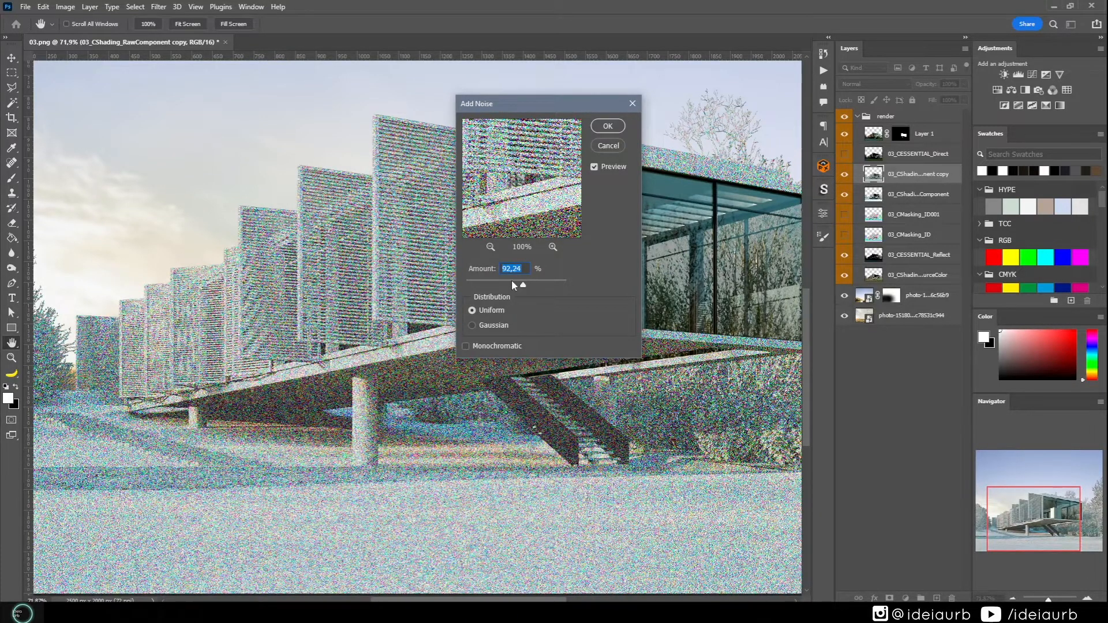
pyautogui.click(607, 127)
pyautogui.press('l')
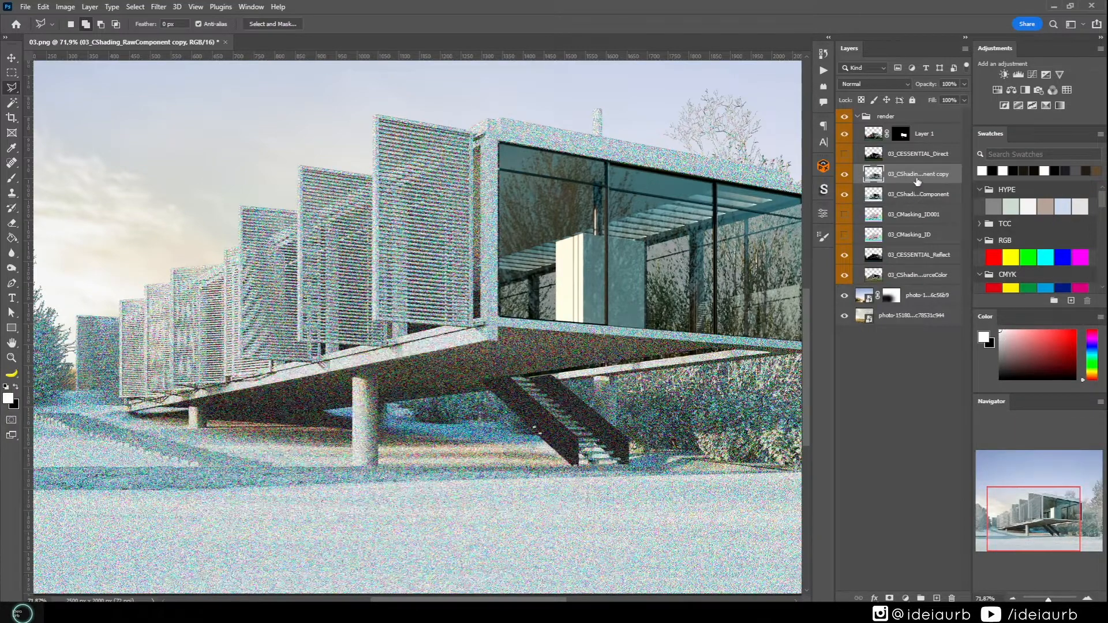
# - Fully desaturate the noisy RawComponent copy by setting its Hue/Saturation saturation to -100
pyautogui.hotkey('ctrl', 'u')
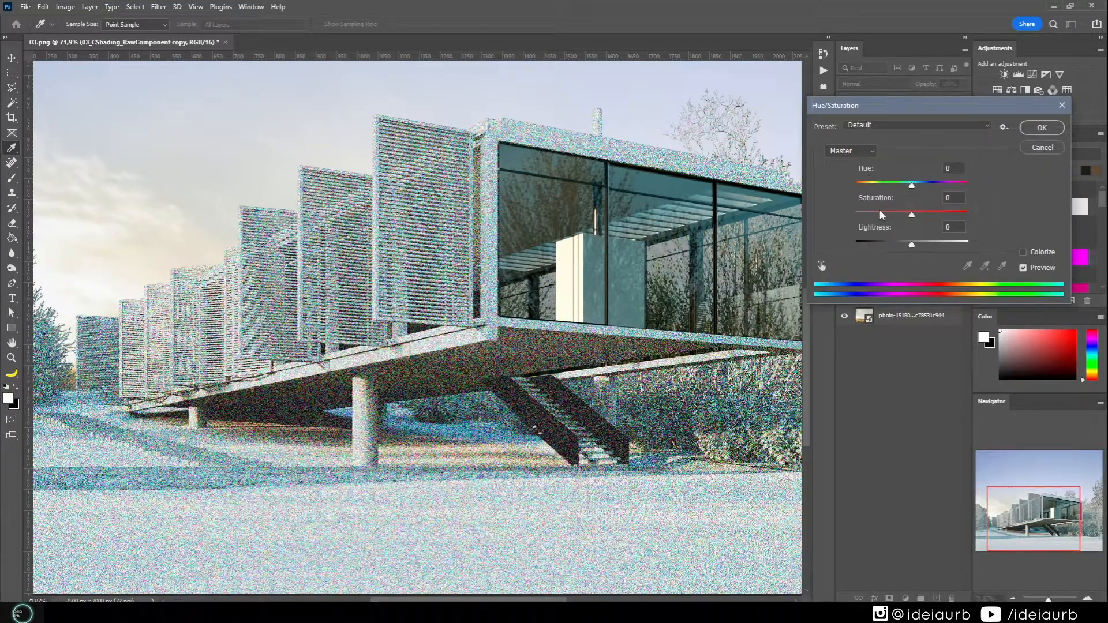
pyautogui.moveTo(882, 215); pyautogui.dragTo(726, 223)
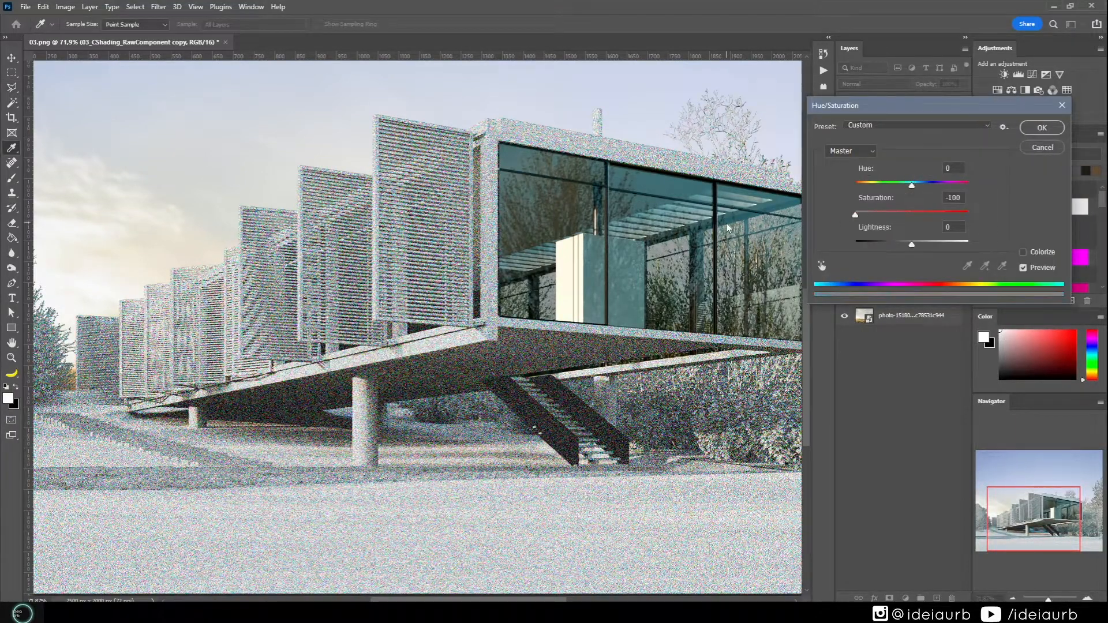
pyautogui.click(1041, 127)
pyautogui.hotkey('ctrl', '-')
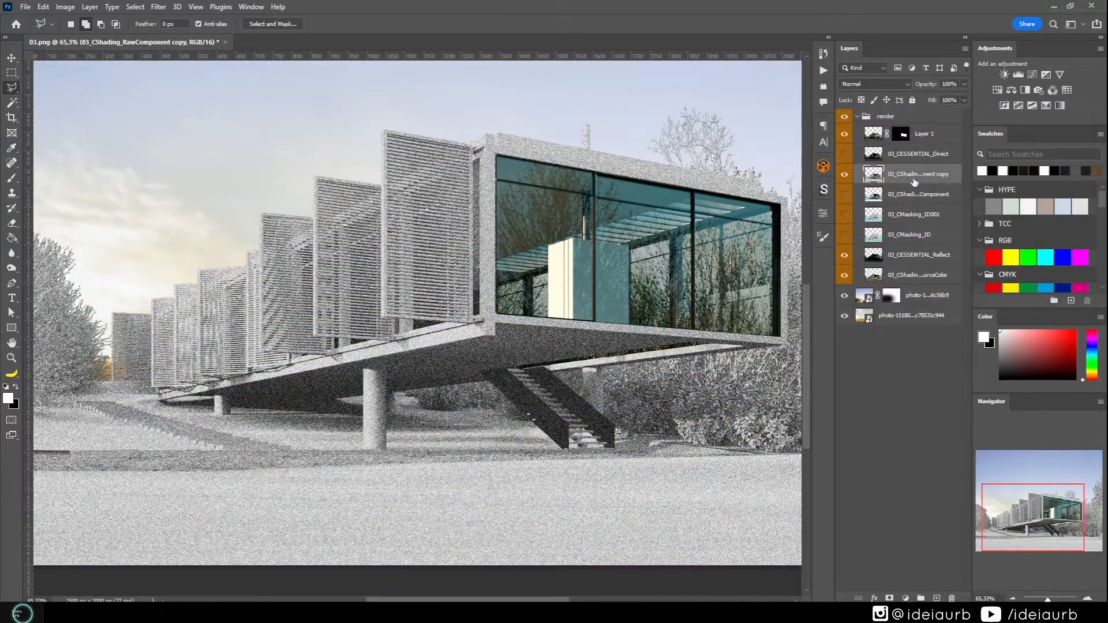
# - Set the grey noisy RawComponent copy's blend mode to Multiply and its opacity to 28%
pyautogui.click(875, 83)
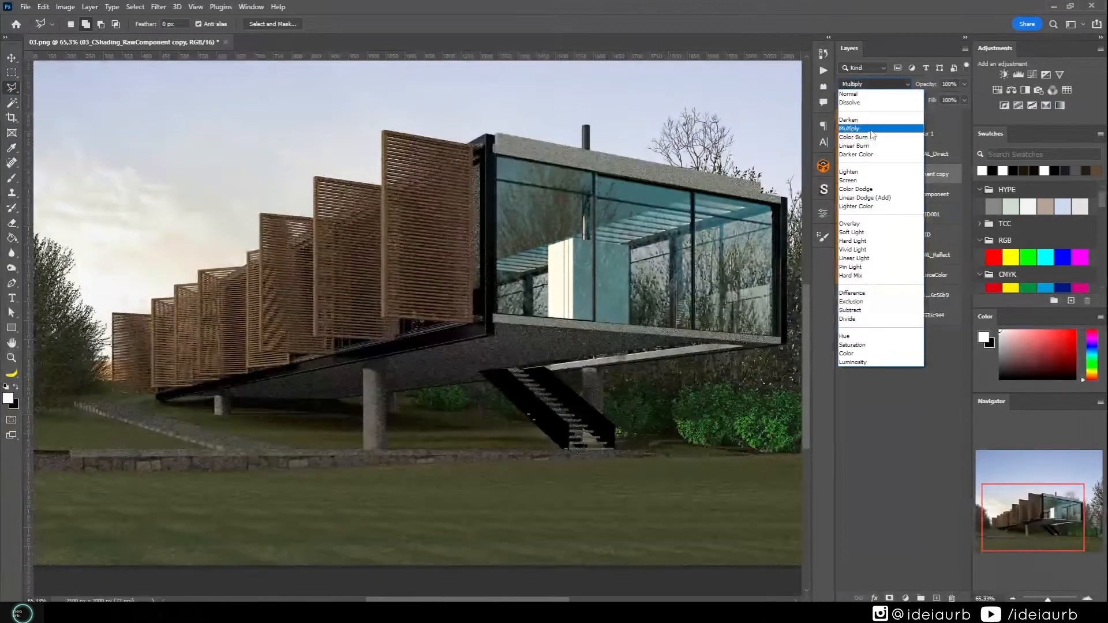
pyautogui.click(902, 123)
pyautogui.moveTo(934, 88)
pyautogui.mouseDown()
pyautogui.moveTo(873, 96)
pyautogui.moveTo(941, 85)
pyautogui.mouseUp()
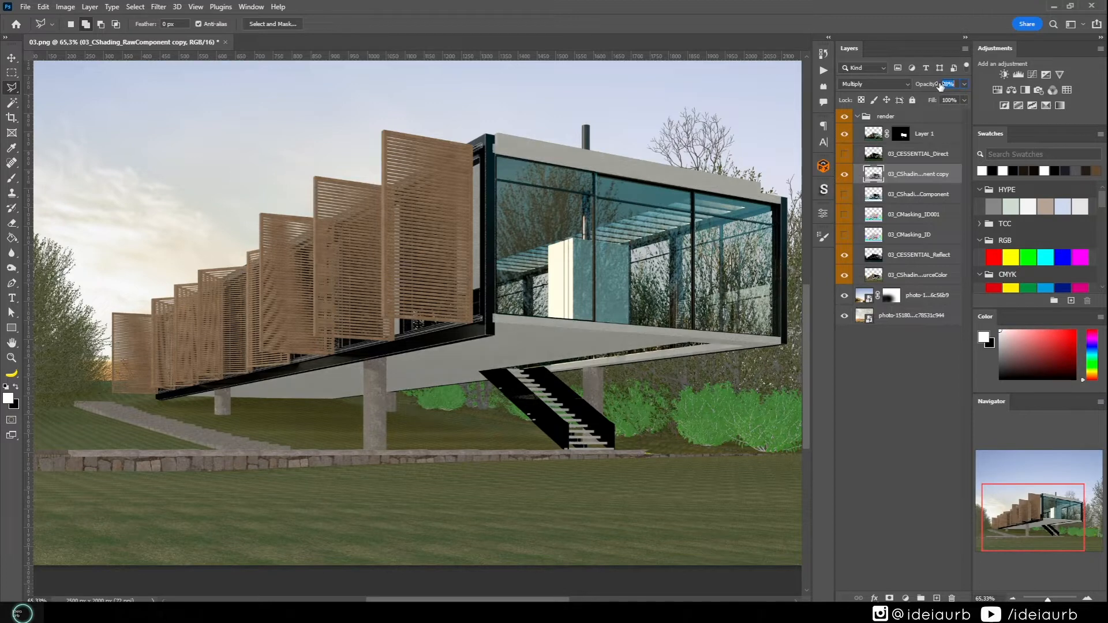
# - Inspect the glass box up close and lower the opacity of the masked Layer 1
pyautogui.click(11, 59)
pyautogui.scroll(-4, 388, 437)
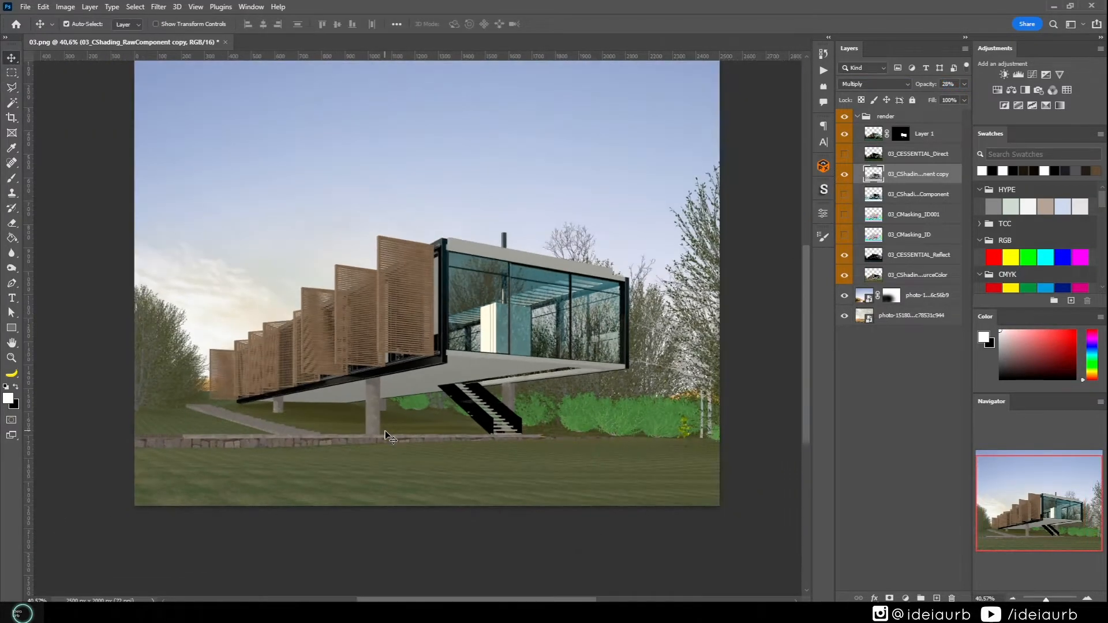
pyautogui.scroll(3, 409, 427)
pyautogui.scroll(10, 491, 383)
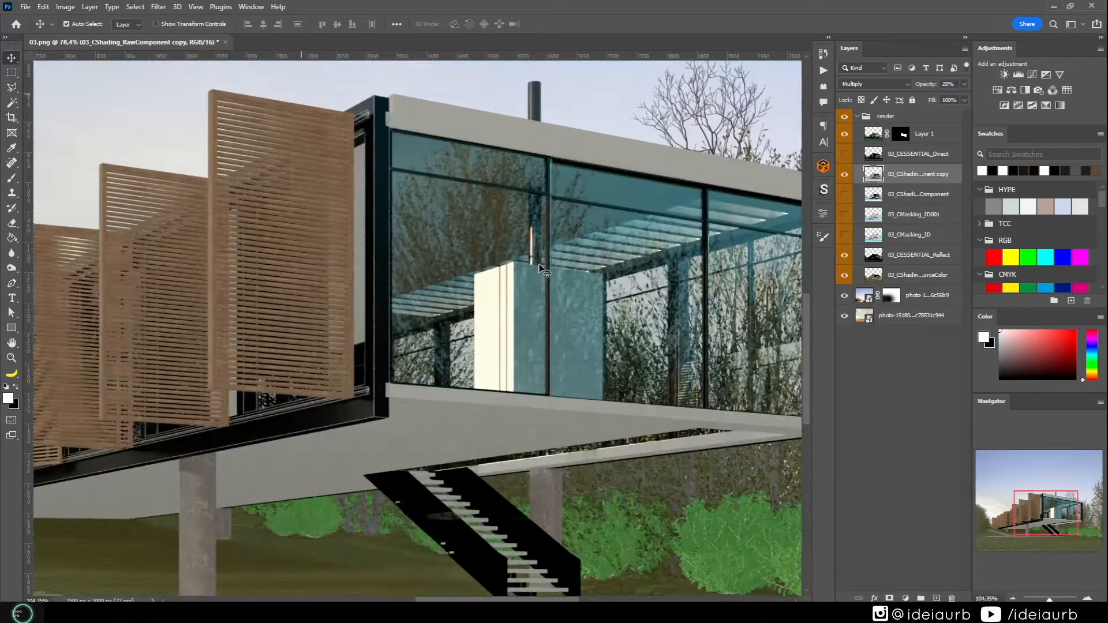
pyautogui.scroll(-2, 588, 237)
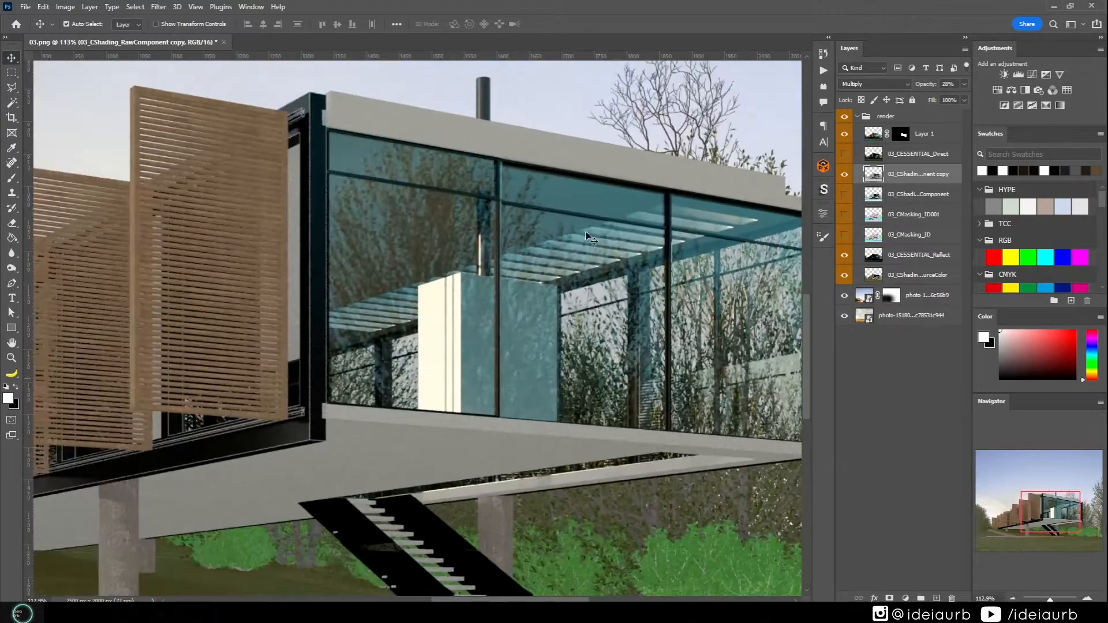
pyautogui.scroll(-6, 410, 279)
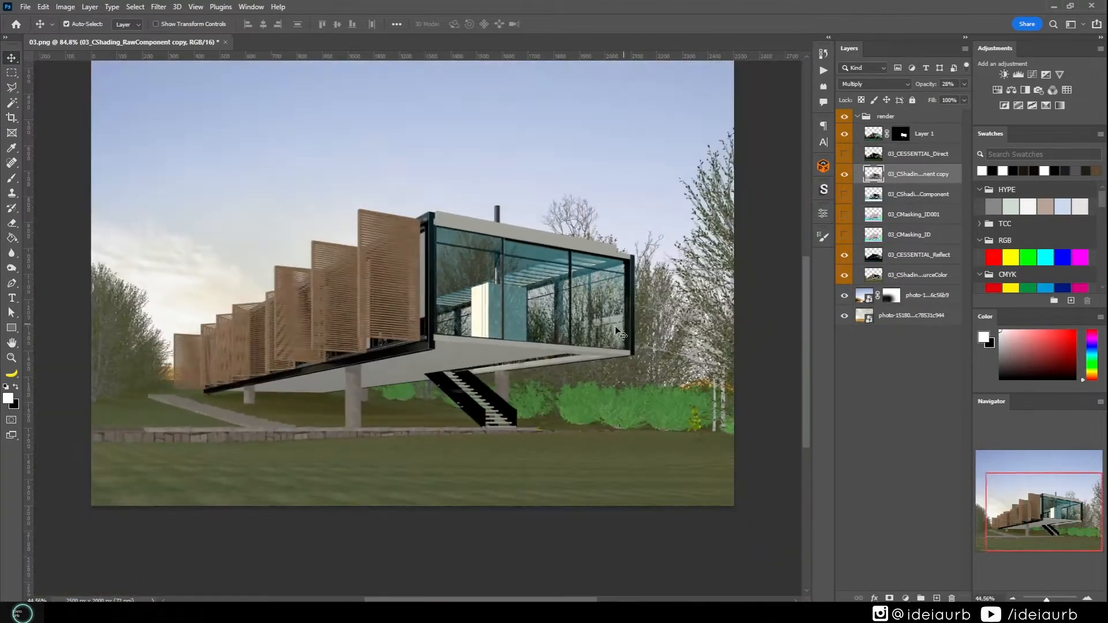
pyautogui.click(923, 134)
pyautogui.moveTo(924, 84)
pyautogui.mouseDown()
pyautogui.moveTo(890, 86)
pyautogui.moveTo(901, 87)
pyautogui.mouseUp()
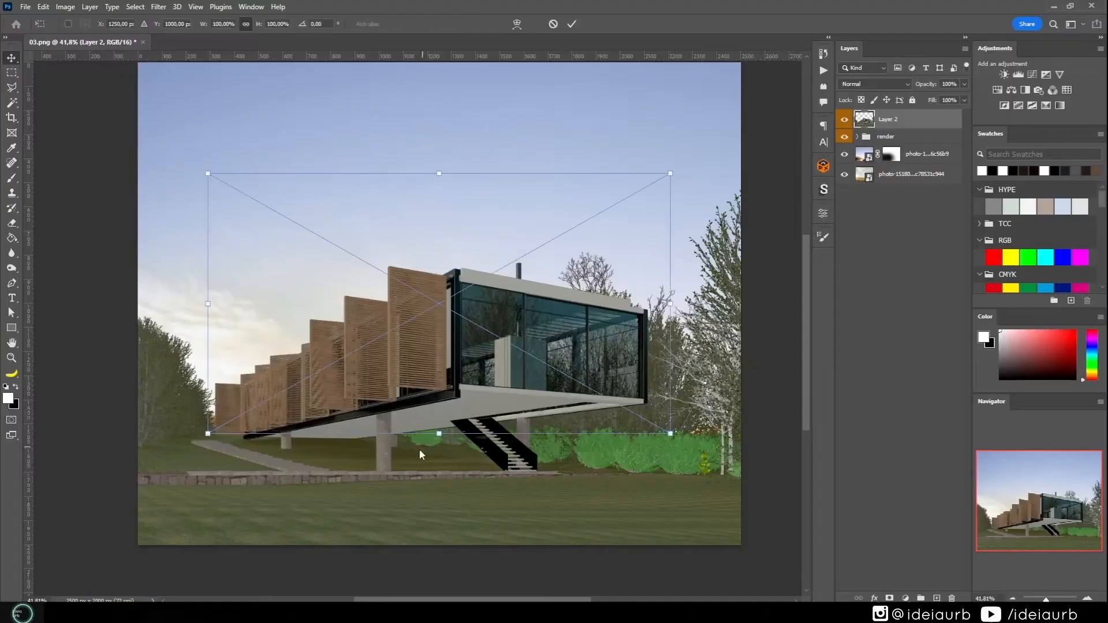
# - Place the 9yZVD grass photo across the canvas's full width, scaled to 130.21% and centred at X 1250 px, Y 1502 px
pyautogui.moveTo(455, 380); pyautogui.dragTo(385, 486)
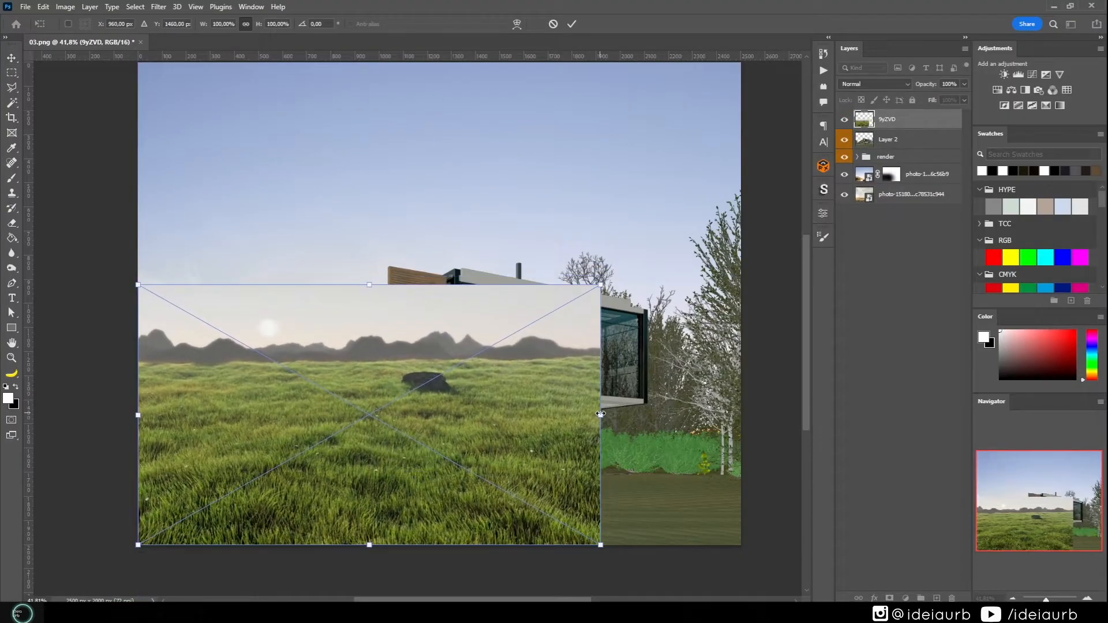
pyautogui.moveTo(601, 414); pyautogui.dragTo(741, 413)
pyautogui.scroll(-4, 622, 397)
pyautogui.moveTo(606, 398)
pyautogui.mouseDown()
pyautogui.moveTo(604, 474)
pyautogui.moveTo(588, 407)
pyautogui.mouseUp()
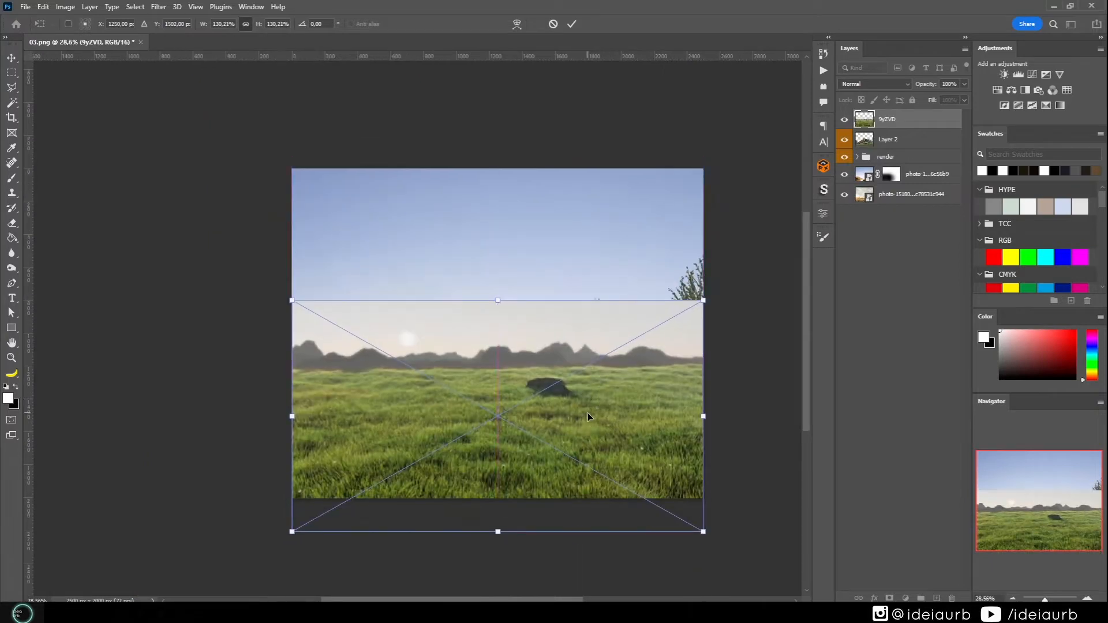
pyautogui.press('Return')
# - Rename the placed 9yZVD photo layer as grass and hide it
pyautogui.scroll(7, 498, 467)
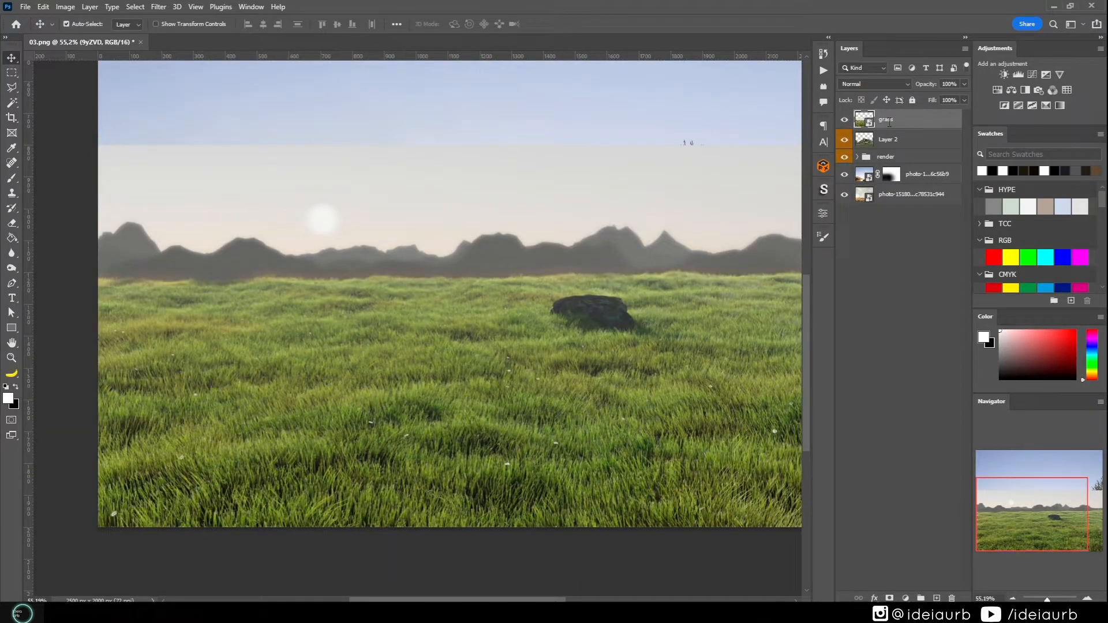
pyautogui.press('Return')
pyautogui.click(844, 120)
# - Rename Layer 2 as f1
pyautogui.click(889, 145)
pyautogui.doubleClick(889, 141)
pyautogui.write('f1')
pyautogui.press('Return')
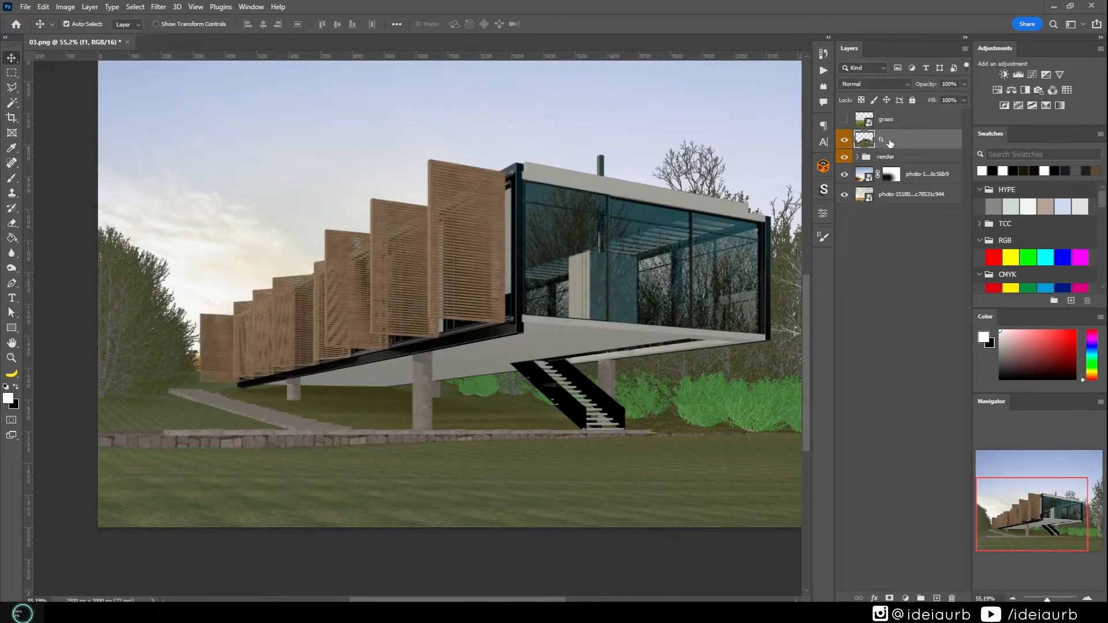
# - Move the 03_CMasking_ID001 and 03_CMasking_ID layers together to the top of the render group
pyautogui.click(858, 156)
pyautogui.click(903, 254)
pyautogui.keyDown('shift'); pyautogui.click(900, 277); pyautogui.keyUp('shift')
pyautogui.moveTo(908, 254); pyautogui.dragTo(900, 169)
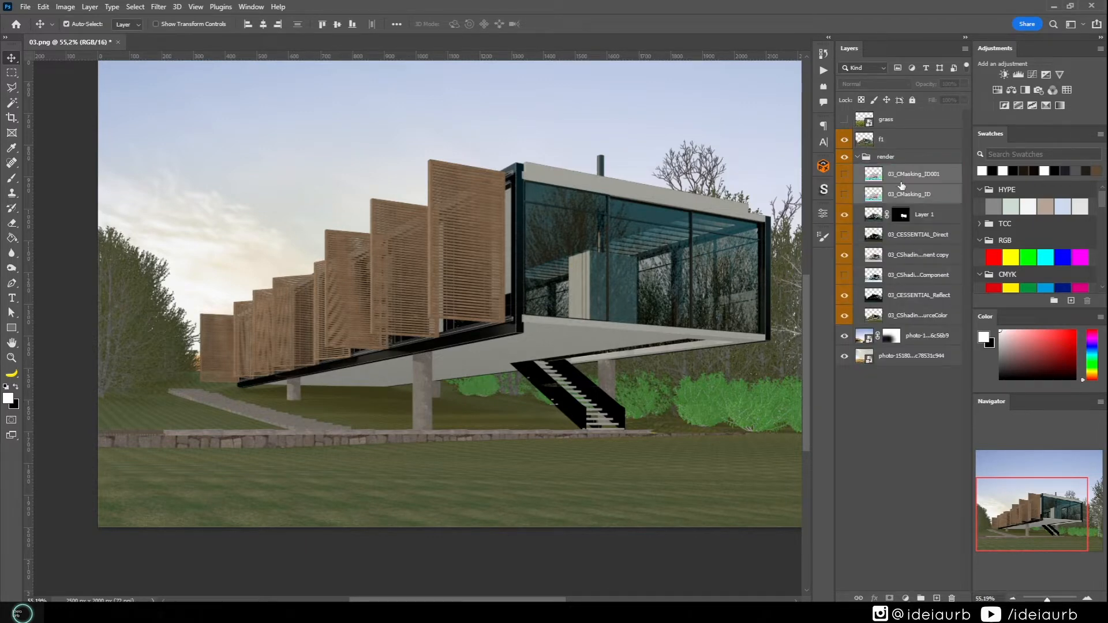
# - View the 03_CMasking_ID and 03_CMasking_ID001 passes in isolation to compare their colour areas, and restore the other layers' visibility
pyautogui.keyDown('alt'); pyautogui.click(846, 195); pyautogui.keyUp('alt')
pyautogui.keyDown('alt'); pyautogui.click(845, 195); pyautogui.keyUp('alt')
pyautogui.keyDown('alt'); pyautogui.click(845, 195); pyautogui.keyUp('alt')
pyautogui.keyDown('alt'); pyautogui.click(846, 195); pyautogui.keyUp('alt')
pyautogui.keyDown('alt'); pyautogui.click(845, 175); pyautogui.keyUp('alt')
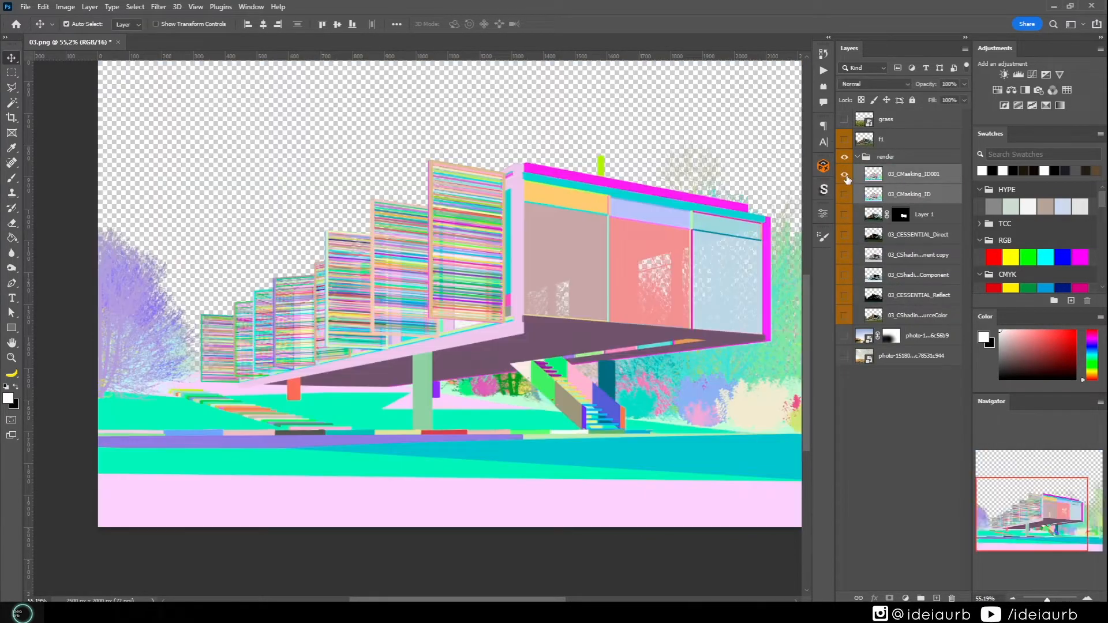
pyautogui.keyDown('alt'); pyautogui.click(845, 175); pyautogui.keyUp('alt')
# - Select all the lawn areas in front of, beneath and beside the house with the Magic Wand, sampling 03_CMasking_ID001
pyautogui.scroll(-4, 492, 367)
pyautogui.scroll(3, 494, 378)
pyautogui.click(912, 176)
pyautogui.press('w')
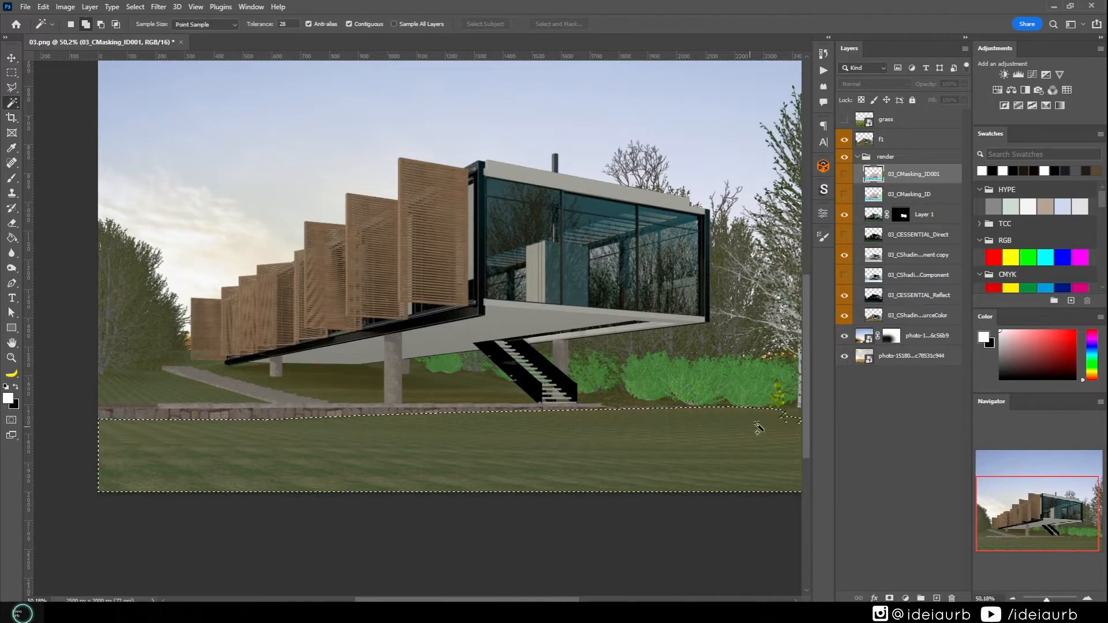
pyautogui.click(784, 432)
pyautogui.click(619, 404)
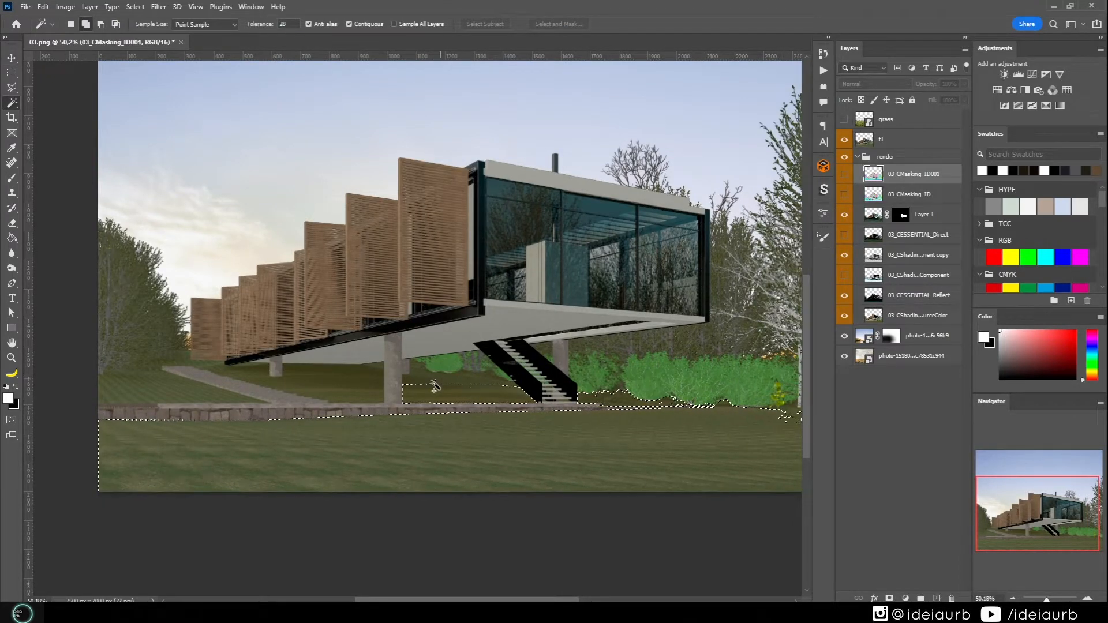
pyautogui.click(336, 378)
pyautogui.click(230, 381)
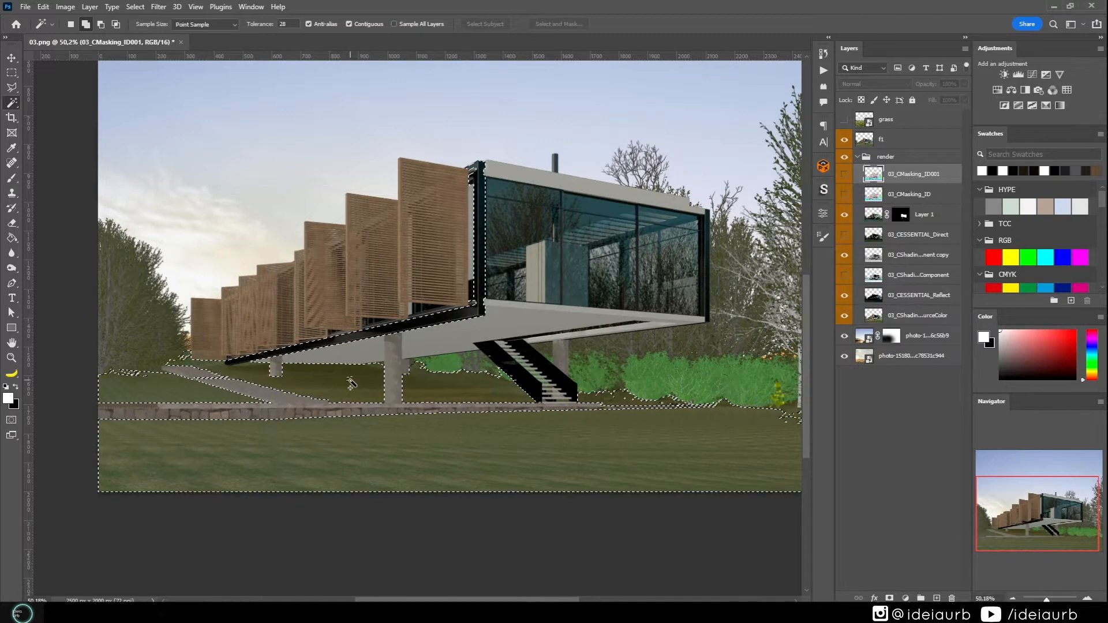
# - Subtract the house's dark frame and slab edge from the lawn selection with a polygonal lasso outline around the facade
pyautogui.scroll(1, 349, 385)
pyautogui.press('l')
pyautogui.click(226, 361)
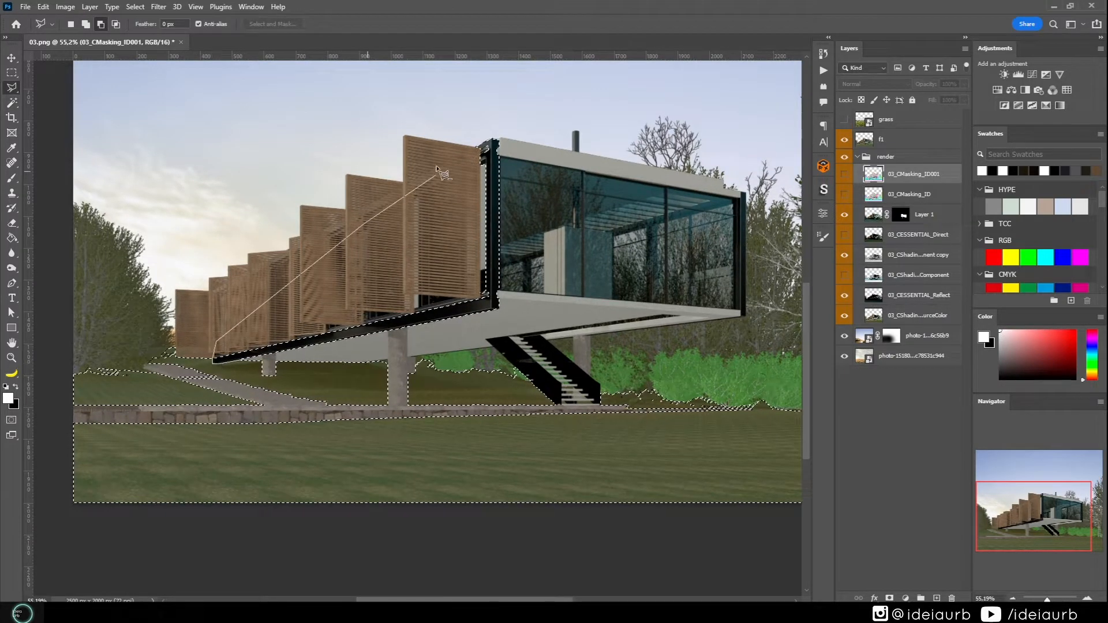
pyautogui.click(508, 109)
pyautogui.click(579, 143)
pyautogui.doubleClick(467, 334)
# - Show the grass layer and add a layer mask to it from the lawn selection
pyautogui.scroll(-5, 541, 441)
pyautogui.scroll(6, 647, 430)
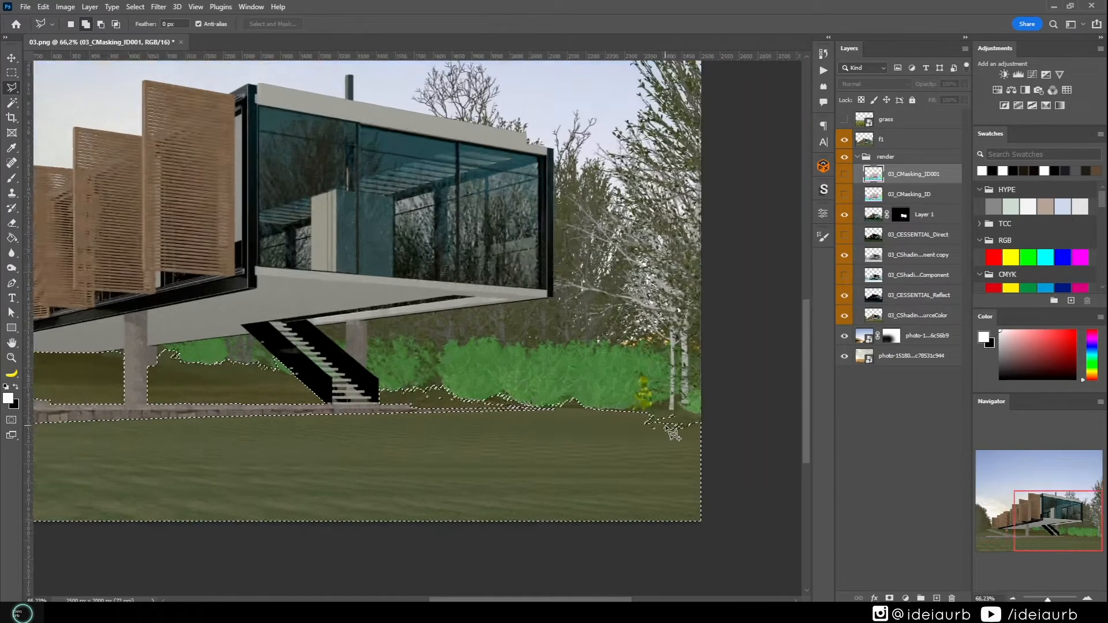
pyautogui.scroll(-5, 666, 427)
pyautogui.scroll(2, 177, 450)
pyautogui.click(844, 119)
pyautogui.click(905, 122)
pyautogui.click(890, 599)
# - Move the grass photo lower independently of its mask, and disable the mask to view the whole photo
pyautogui.scroll(-3, 421, 415)
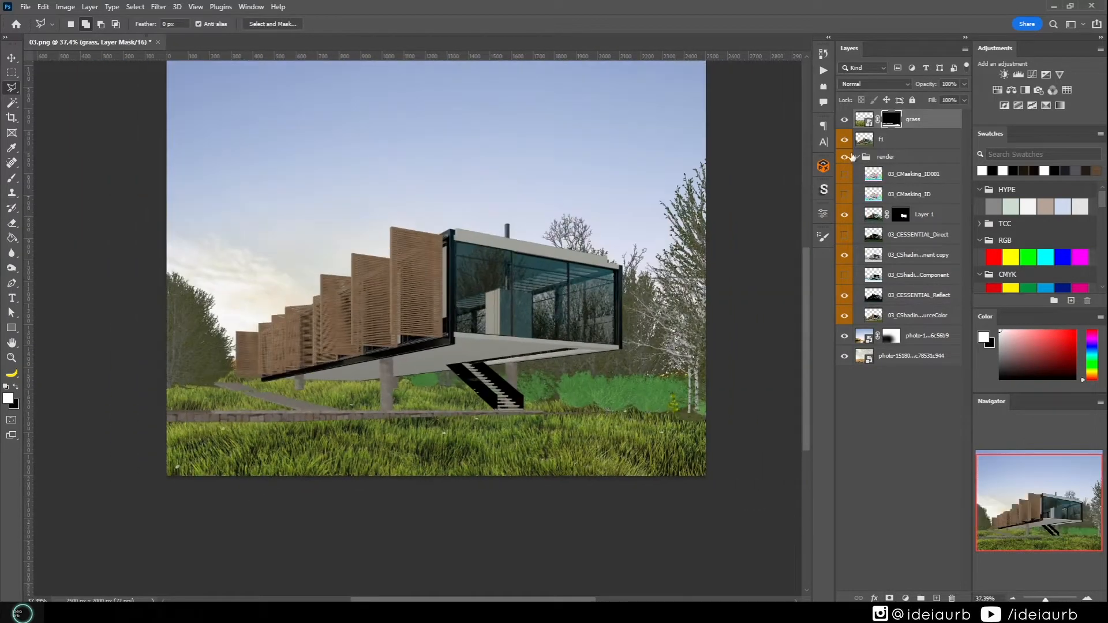
pyautogui.hotkey('ctrl', 't')
pyautogui.scroll(-4, 466, 312)
pyautogui.moveTo(473, 387); pyautogui.dragTo(433, 415)
pyautogui.scroll(8, 463, 432)
pyautogui.scroll(-2, 465, 435)
pyautogui.press('Return')
pyautogui.keyDown('shift'); pyautogui.click(892, 121); pyautogui.keyUp('shift')
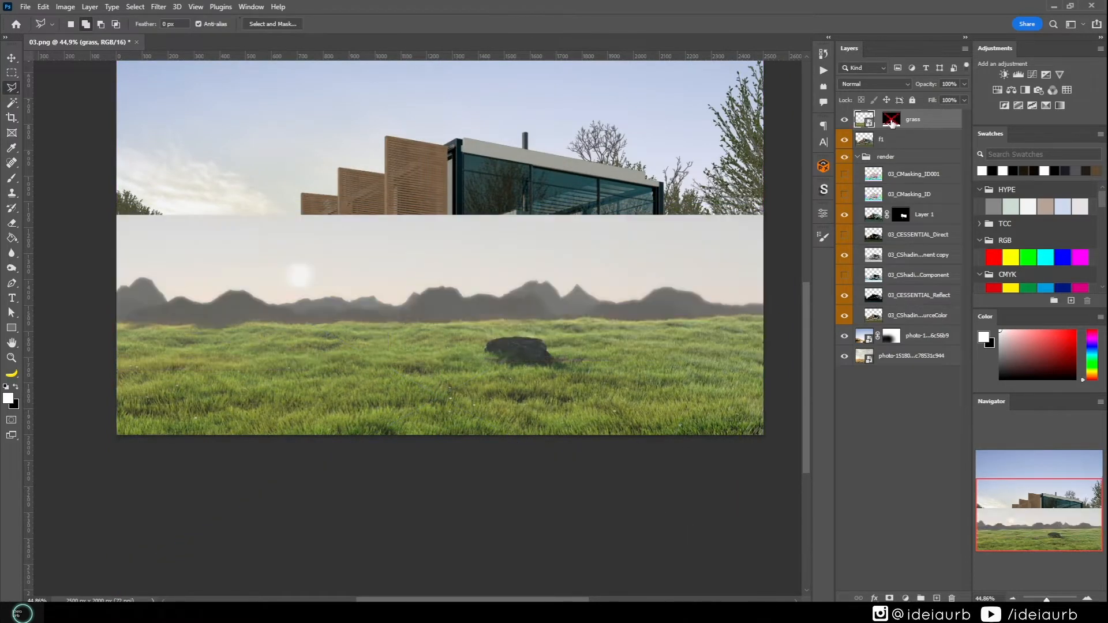
# - Rasterize the grass layer and clone grass over the base of the mountains at the photo's left end, then re-enable its mask
pyautogui.rightClick(935, 124)
pyautogui.click(915, 317)
pyautogui.press('s')
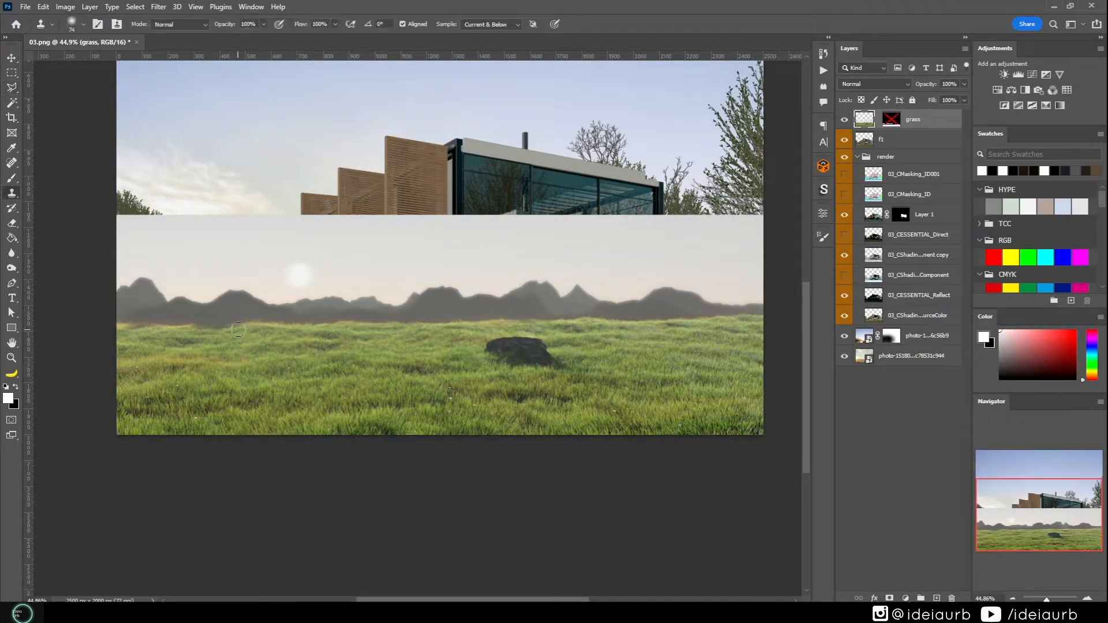
pyautogui.moveTo(116, 326); pyautogui.dragTo(160, 310)
pyautogui.moveTo(229, 316); pyautogui.dragTo(363, 307)
pyautogui.click(892, 120)
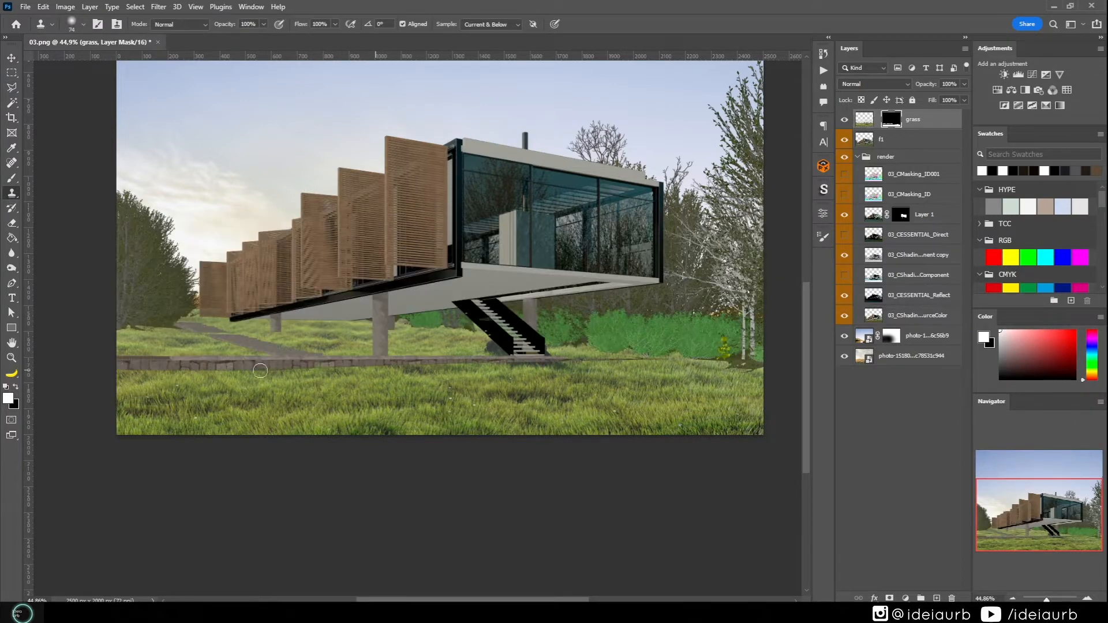
# - Clone grass over the dark rock in the grass photo with its mask disabled, then re-enable the mask
pyautogui.scroll(-5, 623, 312)
pyautogui.scroll(8, 658, 340)
pyautogui.scroll(-1, 635, 370)
pyautogui.scroll(1, 635, 369)
pyautogui.press('b')
pyautogui.scroll(2, 635, 346)
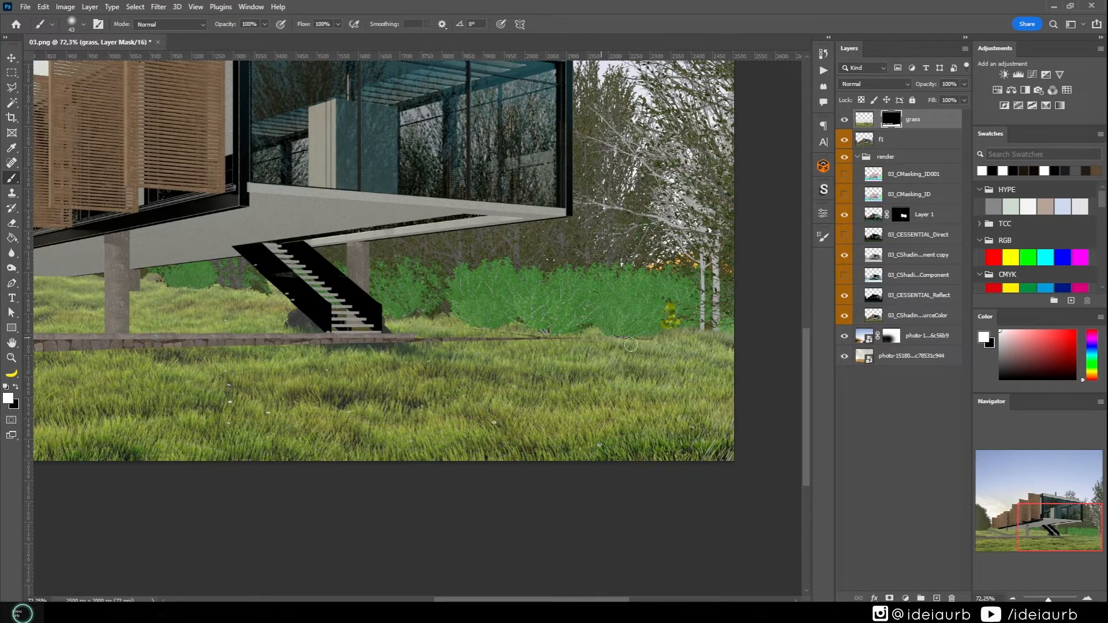
pyautogui.scroll(2, 702, 352)
pyautogui.keyDown('shift'); pyautogui.click(892, 120); pyautogui.keyUp('shift')
pyautogui.scroll(-3, 595, 386)
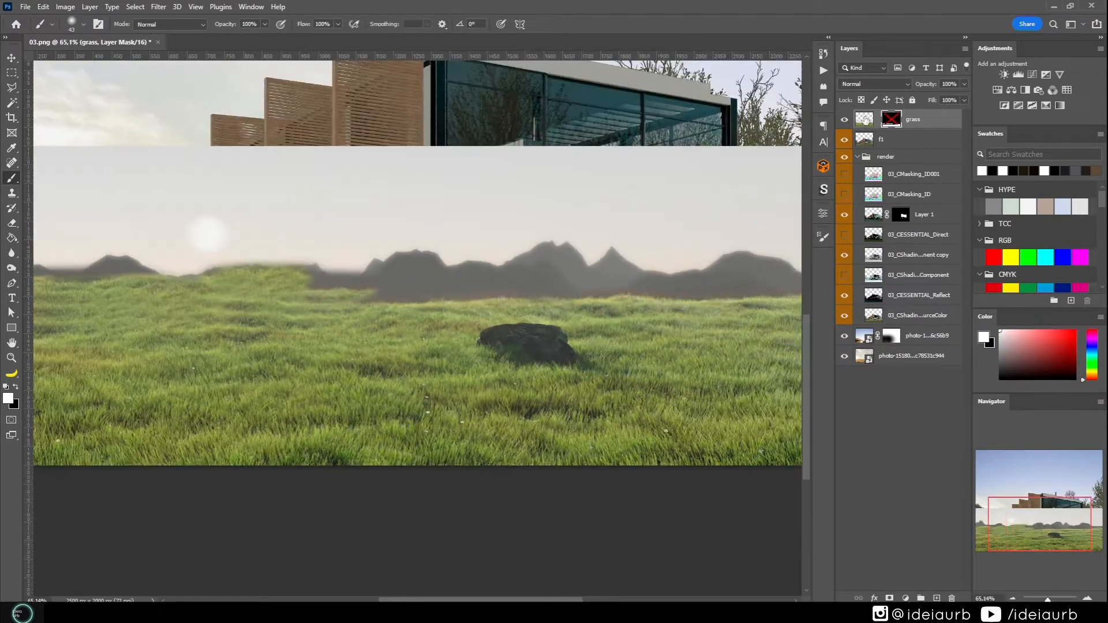
pyautogui.click(864, 119)
pyautogui.scroll(-1, 577, 381)
pyautogui.scroll(1, 731, 357)
pyautogui.press('s')
pyautogui.keyDown('alt'); pyautogui.click(731, 358); pyautogui.keyUp('alt')
pyautogui.moveTo(487, 358)
pyautogui.mouseDown()
pyautogui.moveTo(428, 356)
pyautogui.moveTo(519, 358)
pyautogui.mouseUp()
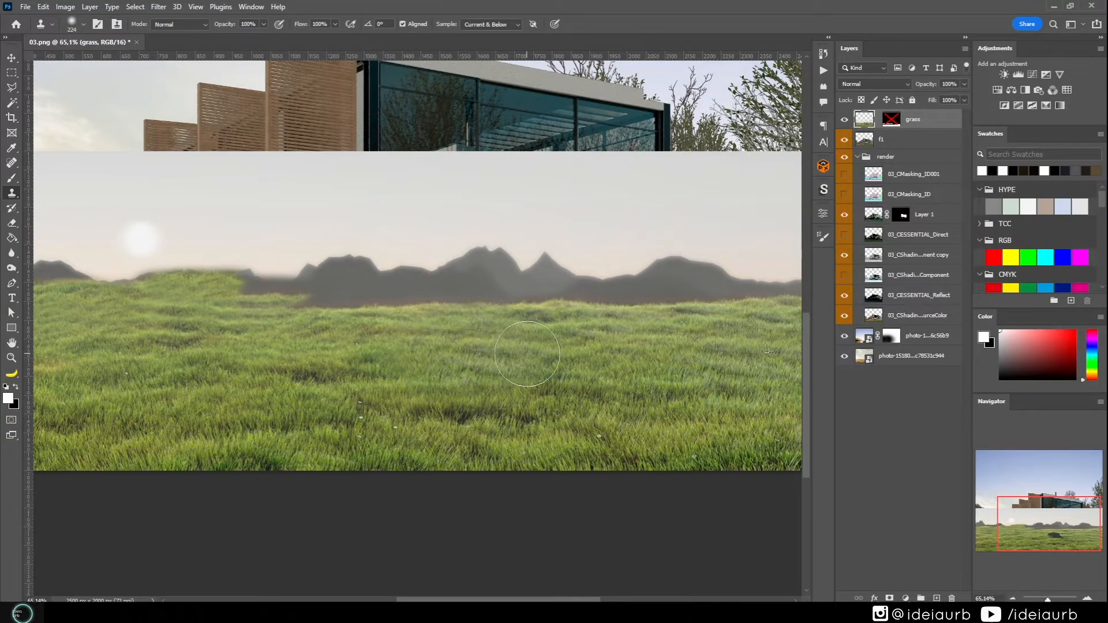
pyautogui.moveTo(418, 376); pyautogui.dragTo(394, 376)
pyautogui.scroll(-1, 595, 413)
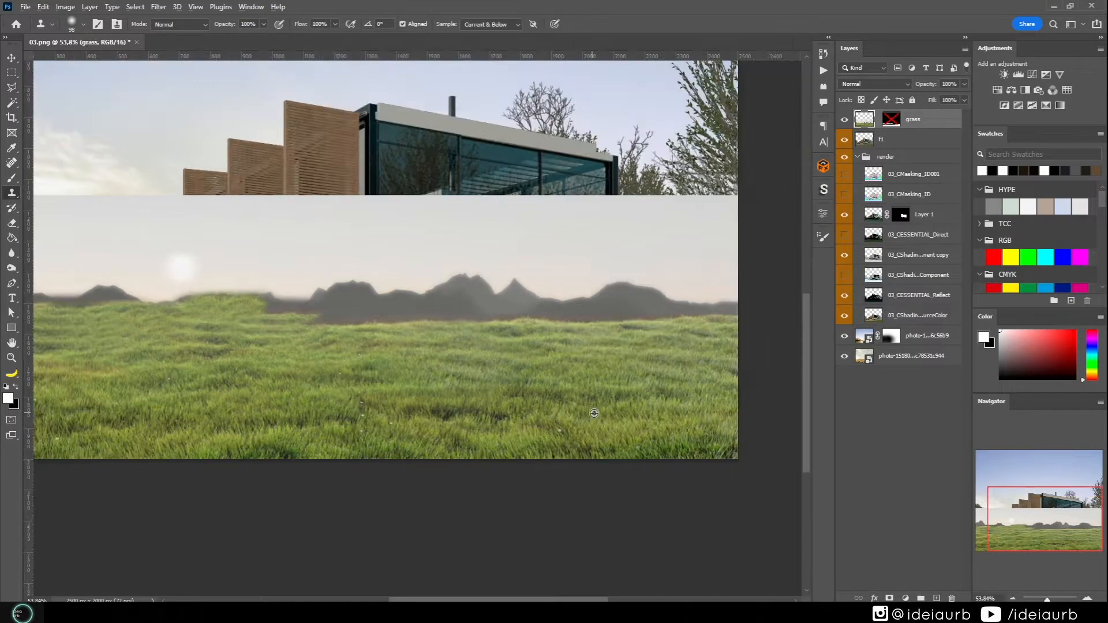
pyautogui.keyDown('shift'); pyautogui.click(891, 120); pyautogui.keyUp('shift')
# - Paint black on the grass layer's mask with a small brush to remove the grass strip crossing the footpath
pyautogui.scroll(3, 99, 297)
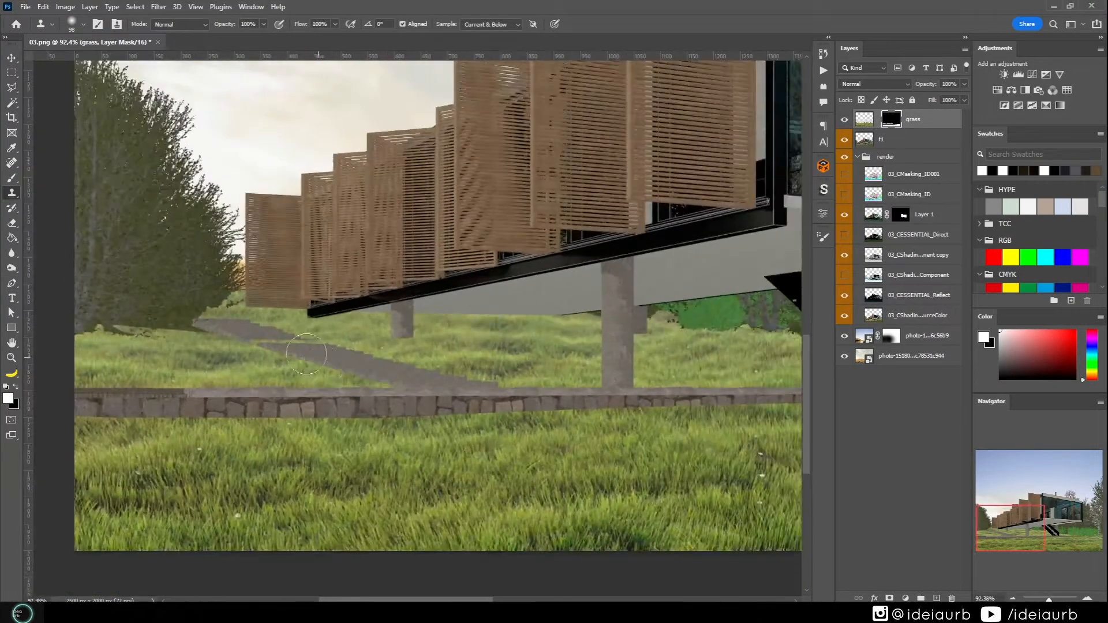
pyautogui.scroll(2, 305, 352)
pyautogui.press('x')
pyautogui.keyDown('alt'); pyautogui.moveTo(264, 334); pyautogui.dragTo(245, 334); pyautogui.keyUp('alt')
pyautogui.scroll(2, 282, 355)
pyautogui.keyDown('alt'); pyautogui.moveTo(268, 325); pyautogui.dragTo(254, 326); pyautogui.keyUp('alt')
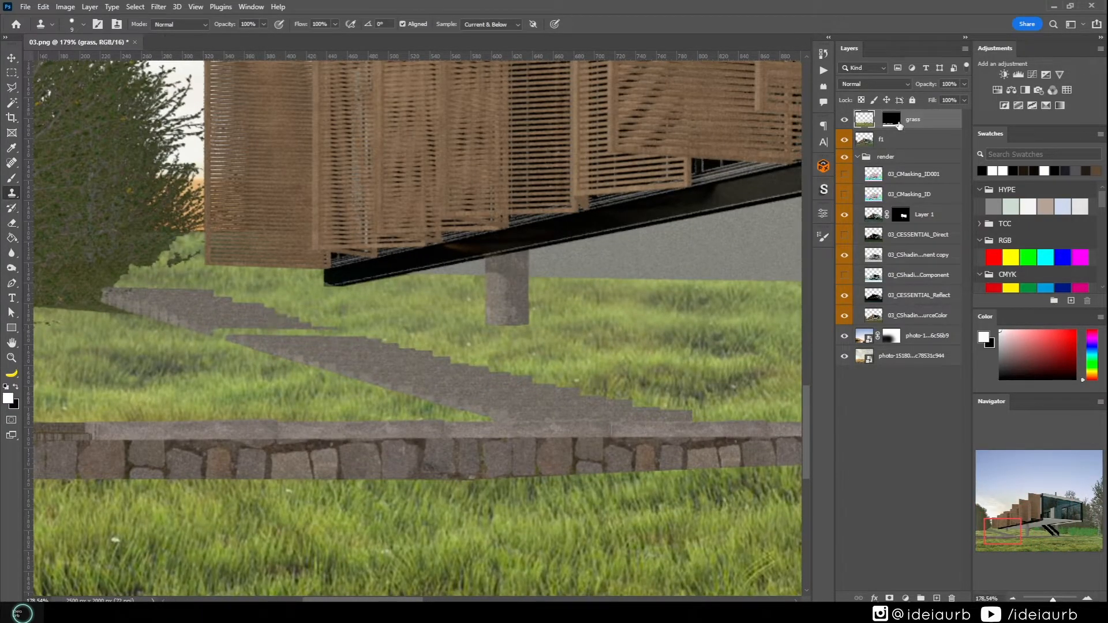
pyautogui.press('b')
pyautogui.moveTo(283, 327)
pyautogui.keyDown('alt'); pyautogui.mouseDown()
pyautogui.moveTo(238, 325)
pyautogui.moveTo(327, 339)
pyautogui.mouseUp(); pyautogui.keyUp('alt')
pyautogui.moveTo(233, 328); pyautogui.dragTo(225, 328)
pyautogui.hotkey('ctrl', 'z')
pyautogui.scroll(5, 301, 345)
pyautogui.keyDown('alt'); pyautogui.moveTo(302, 317); pyautogui.dragTo(288, 317); pyautogui.keyUp('alt')
pyautogui.moveTo(375, 335)
pyautogui.mouseDown()
pyautogui.moveTo(354, 326)
pyautogui.moveTo(397, 339)
pyautogui.moveTo(188, 332)
pyautogui.mouseUp()
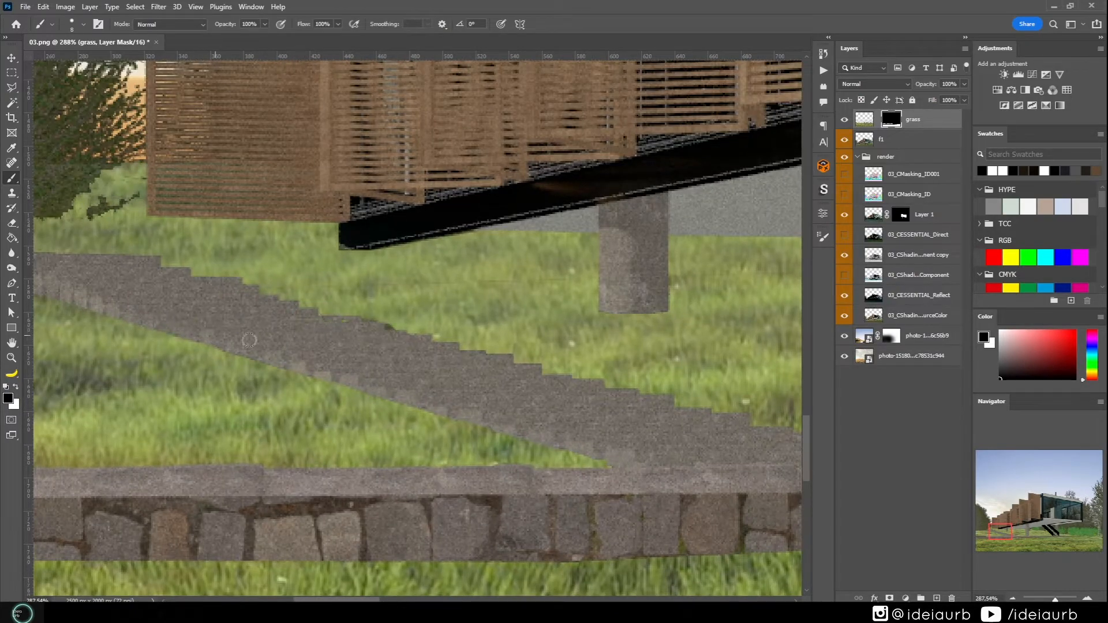
# - Paint white on the grass mask to extend the lawn up over the base of the trees left of the house
pyautogui.scroll(-10, 338, 353)
pyautogui.scroll(3, 577, 453)
pyautogui.scroll(-2, 243, 433)
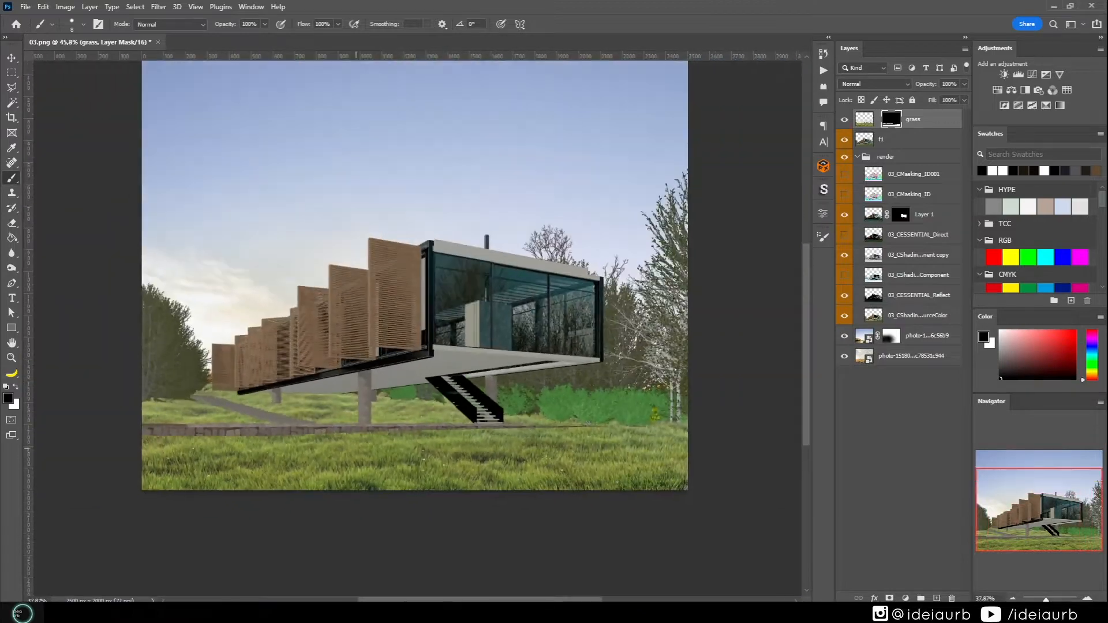
pyautogui.scroll(3, 606, 410)
pyautogui.scroll(-1, 436, 404)
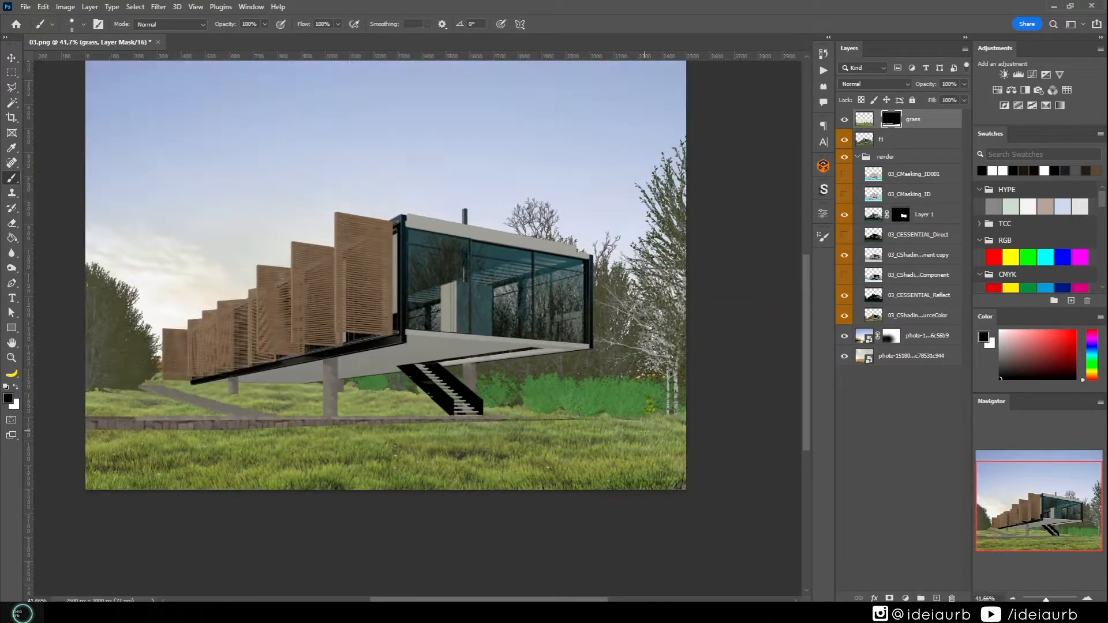
pyautogui.scroll(3, 59, 438)
pyautogui.press('x')
pyautogui.keyDown('alt'); pyautogui.rightClick(226, 384); pyautogui.keyUp('alt')
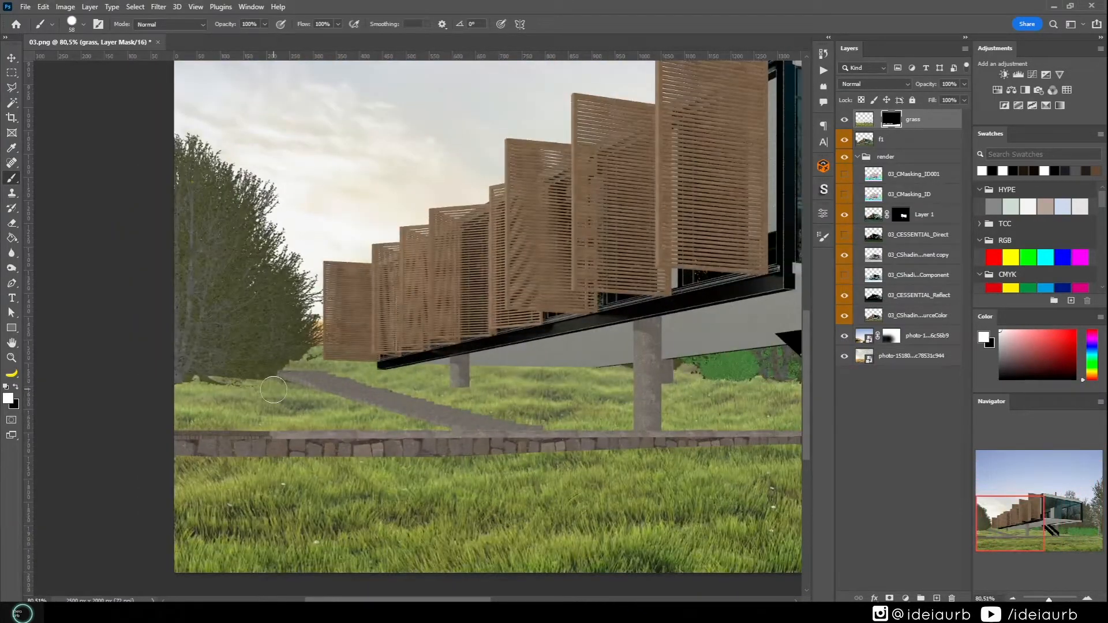
pyautogui.moveTo(273, 389)
pyautogui.mouseDown()
pyautogui.moveTo(204, 379)
pyautogui.moveTo(307, 355)
pyautogui.moveTo(212, 352)
pyautogui.moveTo(276, 354)
pyautogui.mouseUp()
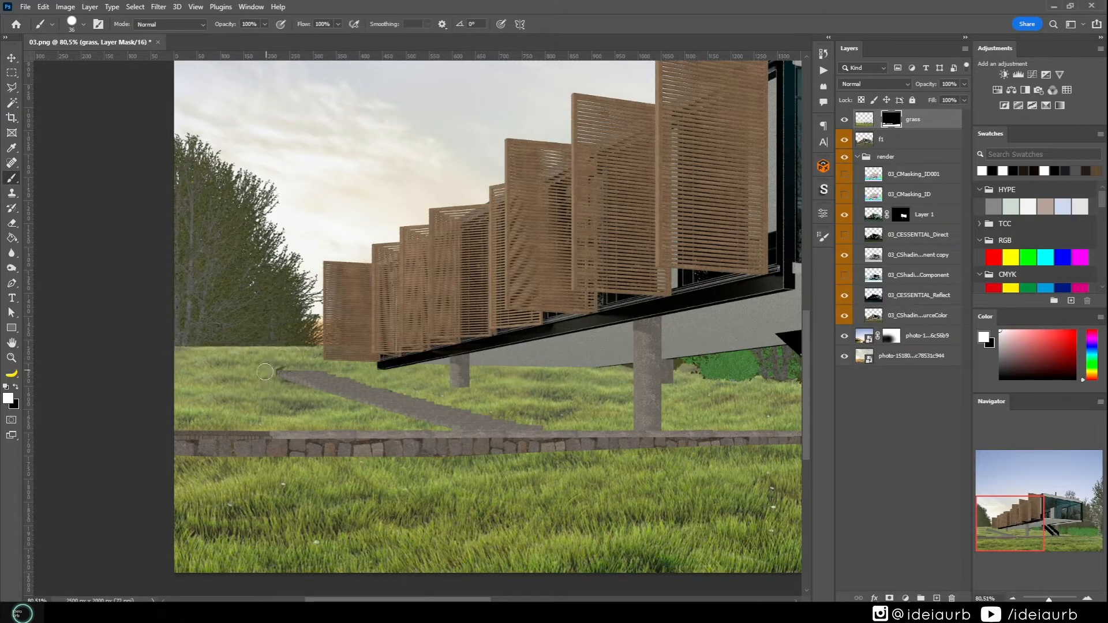
pyautogui.scroll(-5, 223, 357)
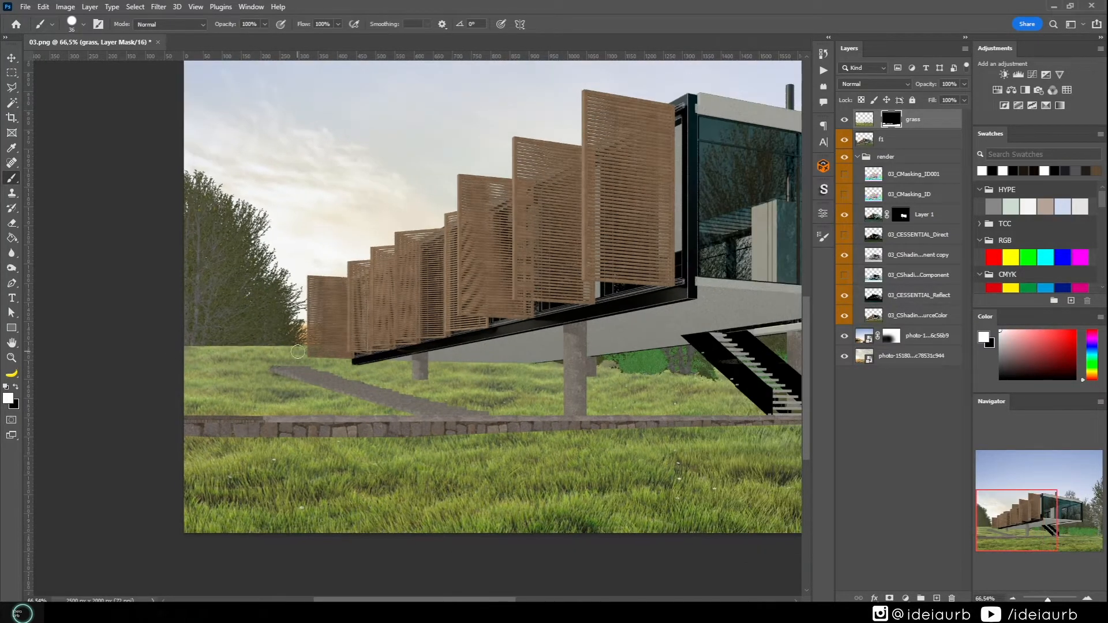
pyautogui.scroll(2, 280, 407)
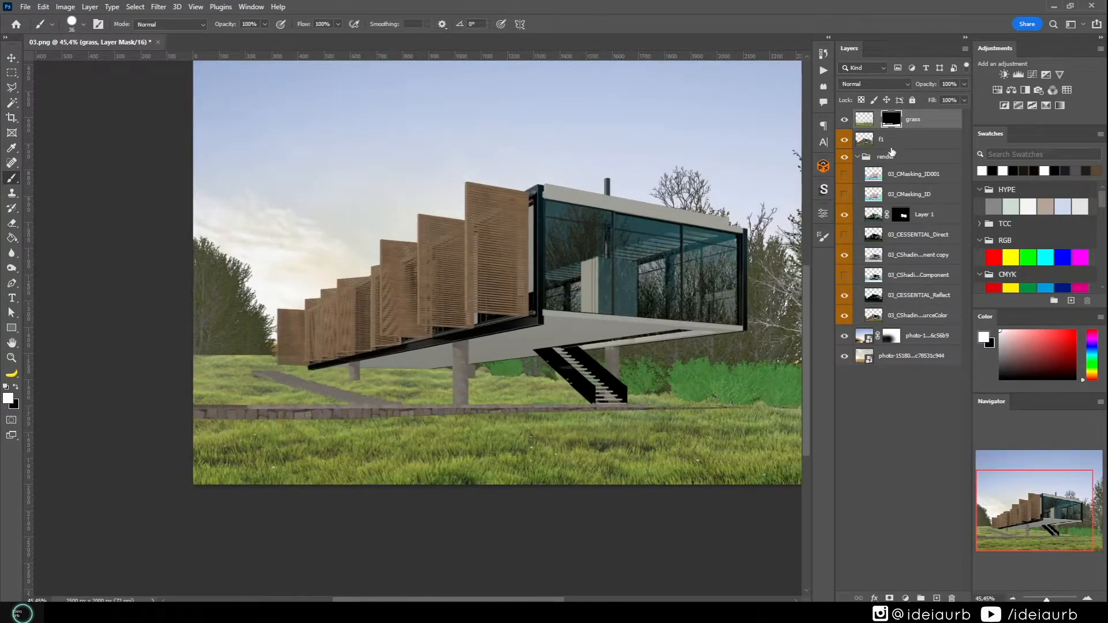
# - Hide the render group and erase the trees left of the house from the f1 layer using a polygonal lasso selection
pyautogui.click(890, 145)
pyautogui.click(844, 157)
pyautogui.press('l')
pyautogui.scroll(8, 251, 357)
pyautogui.click(306, 348)
pyautogui.click(84, 348)
pyautogui.scroll(-4, 369, 173)
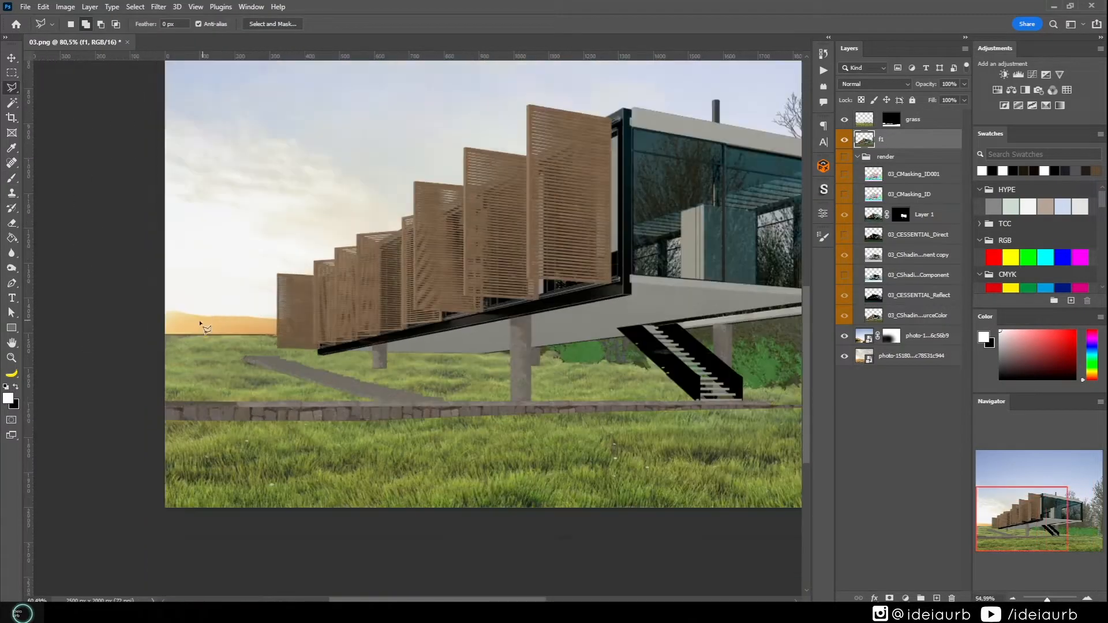
# - Outline the bare tree above the roof with the polygonal lasso and delete it from the f1 layer
pyautogui.scroll(3, 665, 186)
pyautogui.scroll(3, 665, 186)
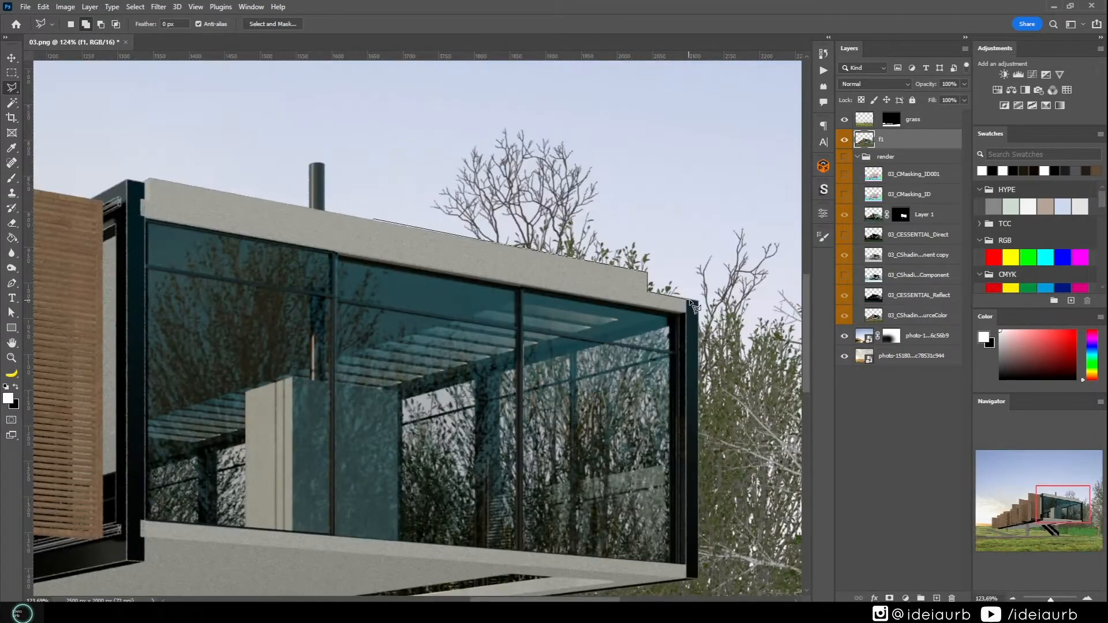
pyautogui.click(690, 301)
pyautogui.click(688, 208)
pyautogui.click(600, 100)
pyautogui.click(459, 99)
pyautogui.click(373, 219)
pyautogui.press('Delete')
pyautogui.hotkey('ctrl', 'd')
pyautogui.scroll(-4, 579, 234)
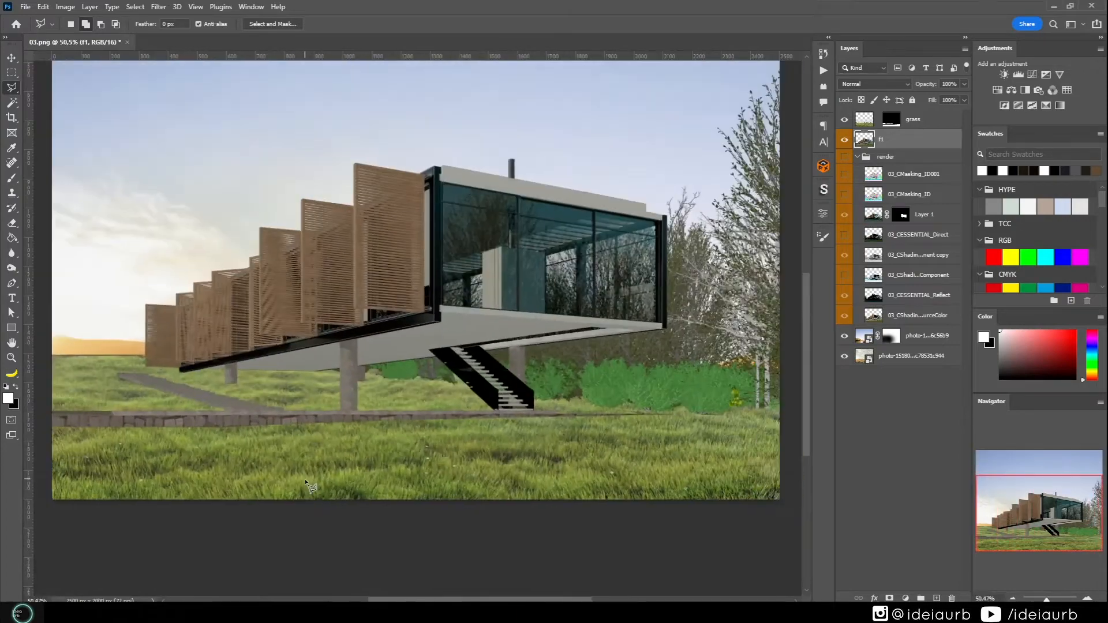
# - Paint irregular grass along the bottom of the stone wall on the grass mask, using a textured brush preset
pyautogui.scroll(-2, 305, 482)
pyautogui.scroll(1, 413, 478)
pyautogui.click(891, 120)
pyautogui.press('b')
pyautogui.rightClick(307, 398)
pyautogui.click(382, 517)
pyautogui.press('Return')
pyautogui.scroll(5, 290, 443)
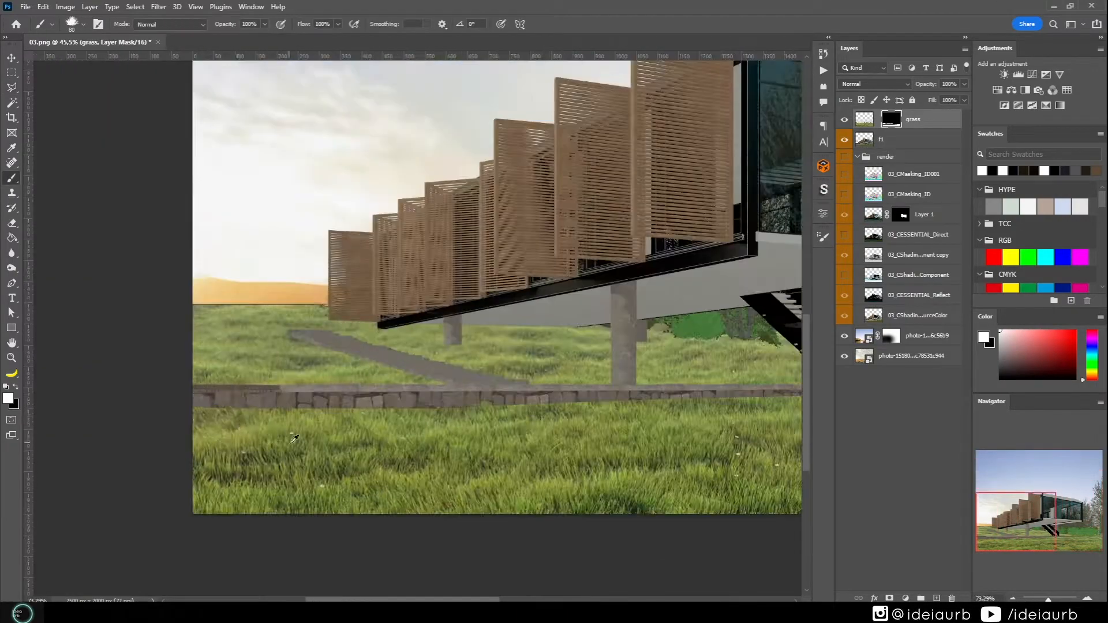
pyautogui.moveTo(331, 427); pyautogui.dragTo(770, 417)
pyautogui.scroll(3, 688, 374)
pyautogui.moveTo(794, 416)
pyautogui.mouseDown()
pyautogui.moveTo(678, 375)
pyautogui.moveTo(360, 371)
pyautogui.mouseUp()
pyautogui.scroll(-1, 657, 359)
# - Cover the thin end of the wall beyond the stairs with grass by painting the grass mask inside a polygonal lasso selection
pyautogui.press('l')
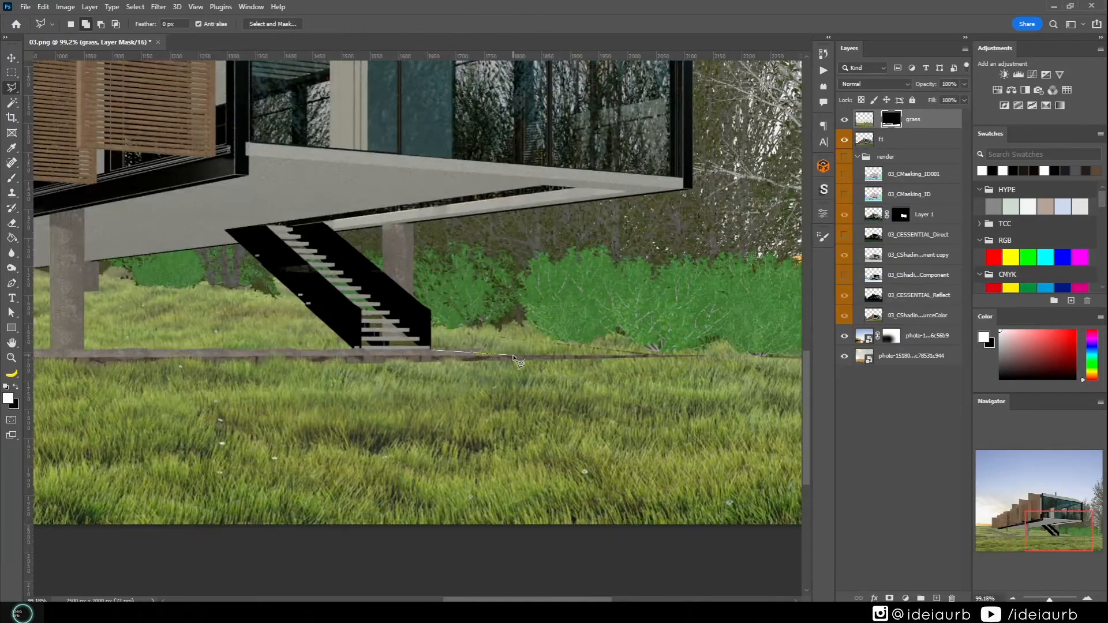
pyautogui.click(434, 349)
pyautogui.click(513, 355)
pyautogui.click(514, 385)
pyautogui.click(738, 382)
pyautogui.click(741, 335)
pyautogui.click(794, 353)
pyautogui.press('b')
pyautogui.moveTo(716, 370); pyautogui.dragTo(517, 381)
pyautogui.hotkey('ctrl', 'd')
pyautogui.scroll(-1, 508, 378)
pyautogui.moveTo(364, 384); pyautogui.dragTo(462, 363)
pyautogui.scroll(-7, 383, 404)
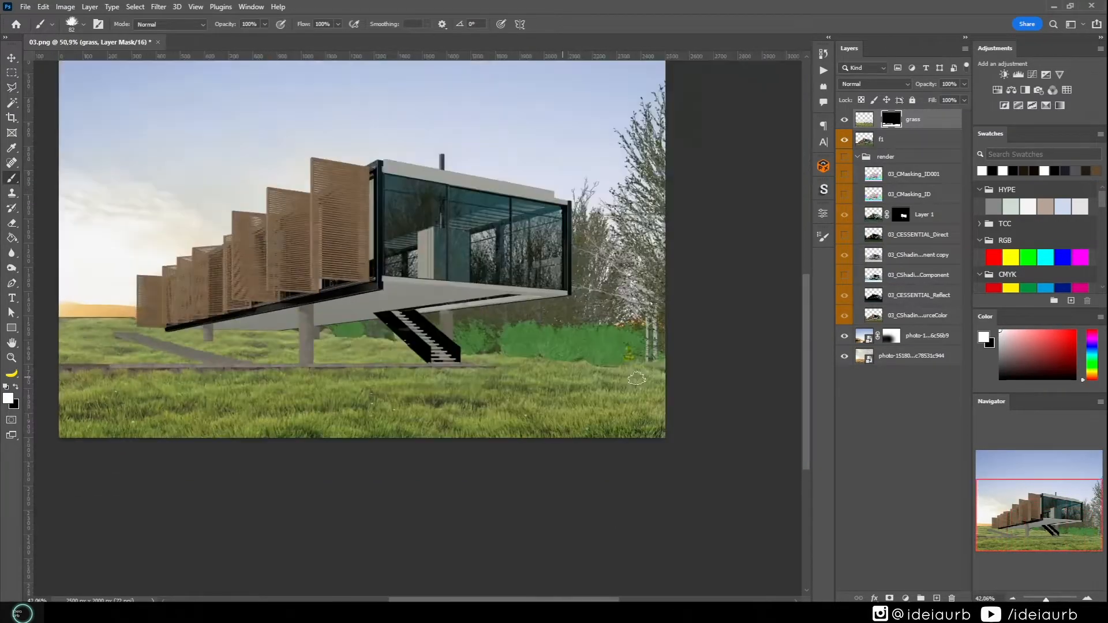
# - Brush ragged grass edges into the grass mask along the horizon left of the house and the nearby wall
pyautogui.scroll(5, 647, 394)
pyautogui.scroll(-7, 562, 433)
pyautogui.scroll(10, 293, 385)
pyautogui.scroll(-6, 567, 424)
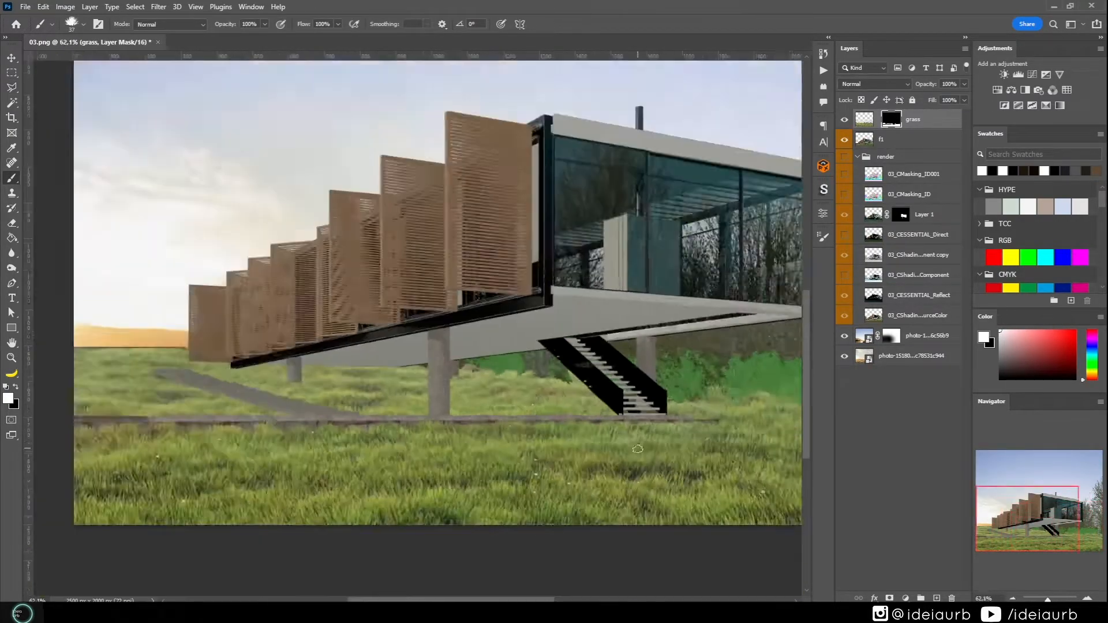
pyautogui.moveTo(95, 350); pyautogui.dragTo(231, 416)
pyautogui.scroll(7, 231, 415)
pyautogui.scroll(-8, 274, 426)
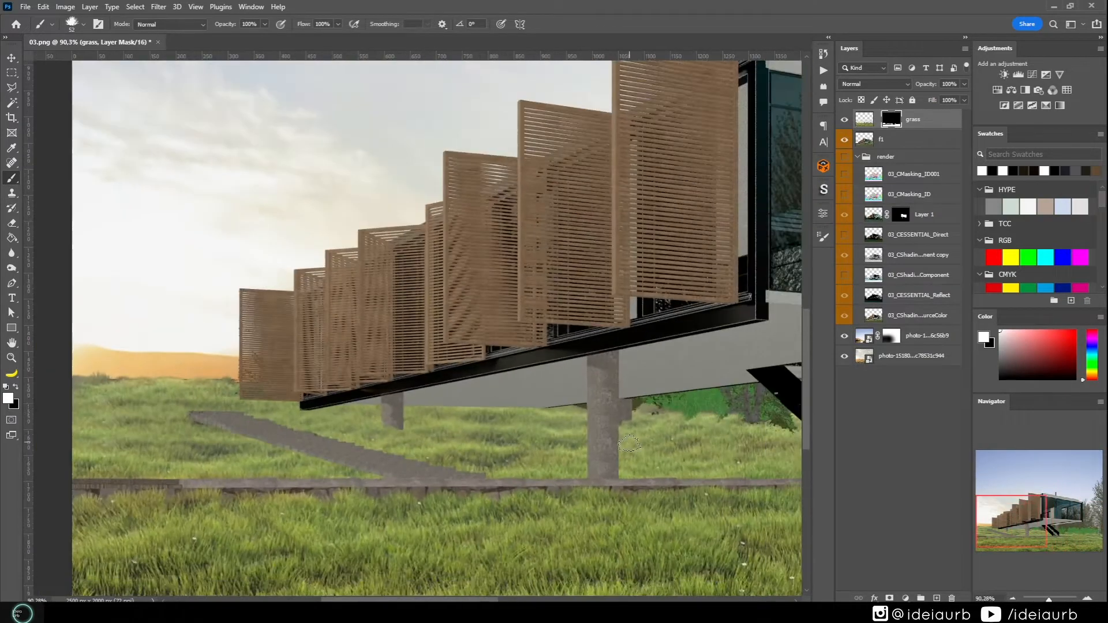
pyautogui.scroll(3, 407, 424)
# - Outline the trees and hedge right of the house with the polygonal lasso and hide them with a mask on f1
pyautogui.press('l')
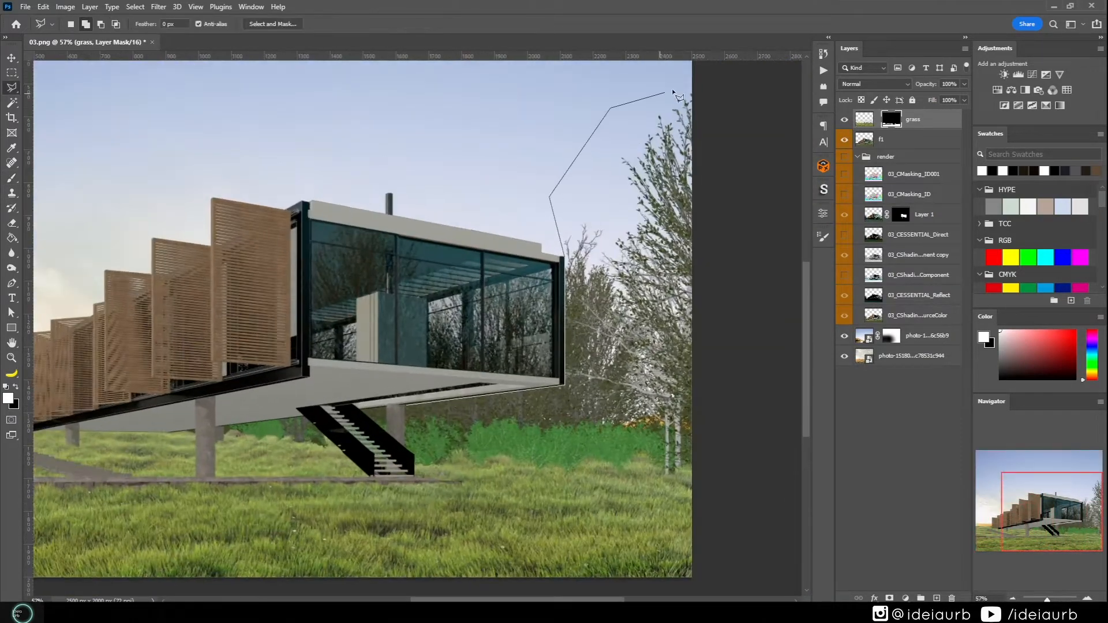
pyautogui.click(407, 406)
pyautogui.click(882, 139)
pyautogui.keyDown('alt'); pyautogui.click(890, 599); pyautogui.keyUp('alt')
pyautogui.scroll(-3, 687, 504)
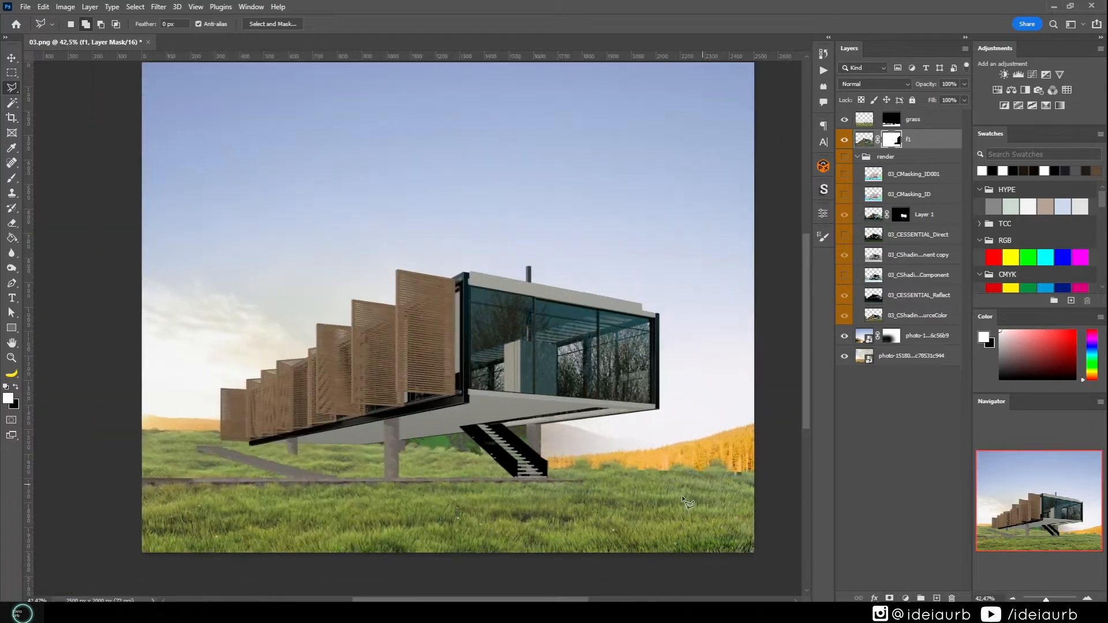
# - Refine the grass mask with the textured brush so the lawn blends into the orange trees right of the house
pyautogui.click(891, 119)
pyautogui.press('b')
pyautogui.scroll(7, 692, 499)
pyautogui.scroll(-2, 479, 439)
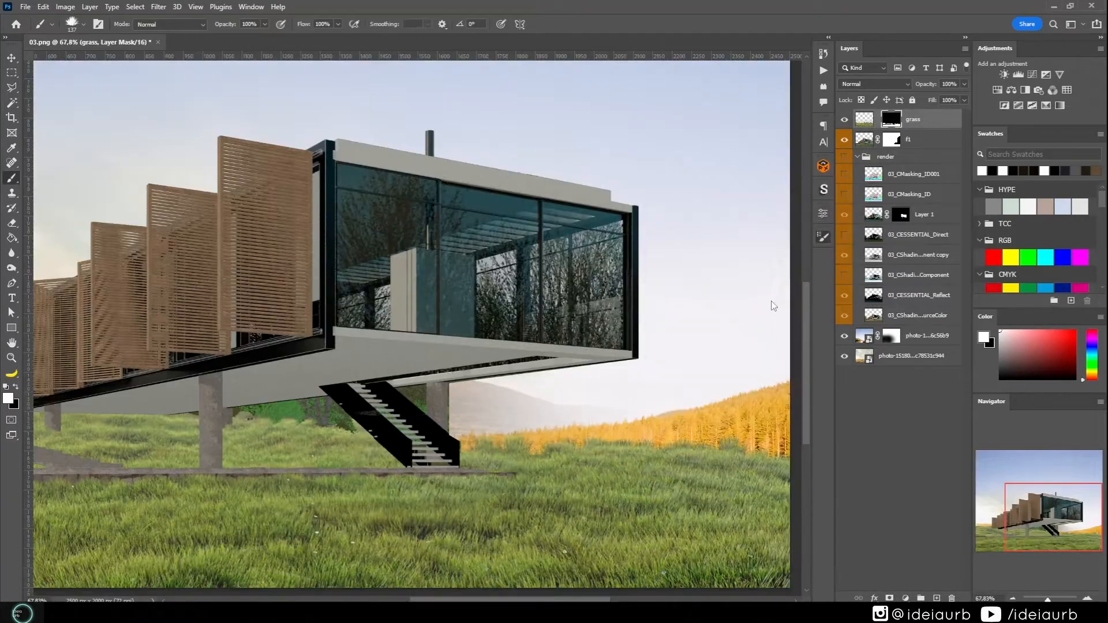
pyautogui.click(617, 284)
pyautogui.click(823, 237)
pyautogui.scroll(-3, 508, 433)
pyautogui.scroll(-4, 510, 437)
pyautogui.scroll(2, 179, 456)
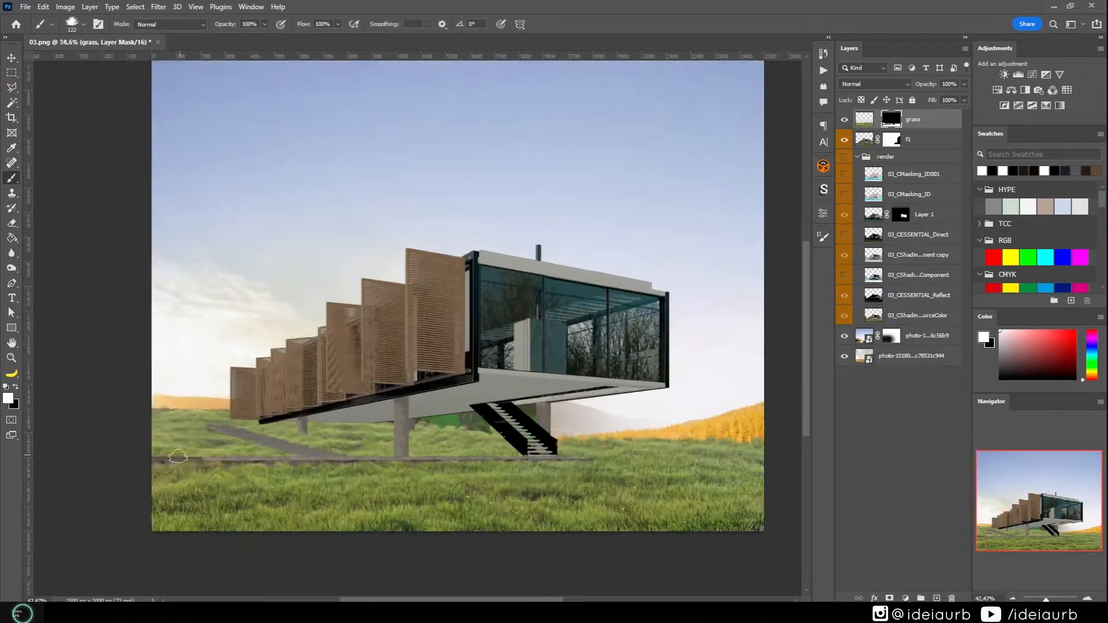
pyautogui.scroll(9, 178, 456)
pyautogui.scroll(-9, 191, 456)
pyautogui.scroll(5, 557, 468)
# - Paint over the light specks on the staircase's side on the f1 layer with a round brush in the sampled black
pyautogui.click(865, 139)
pyautogui.scroll(8, 502, 433)
pyautogui.keyDown('alt'); pyautogui.click(495, 431); pyautogui.keyUp('alt')
pyautogui.rightClick(470, 418)
pyautogui.click(491, 376)
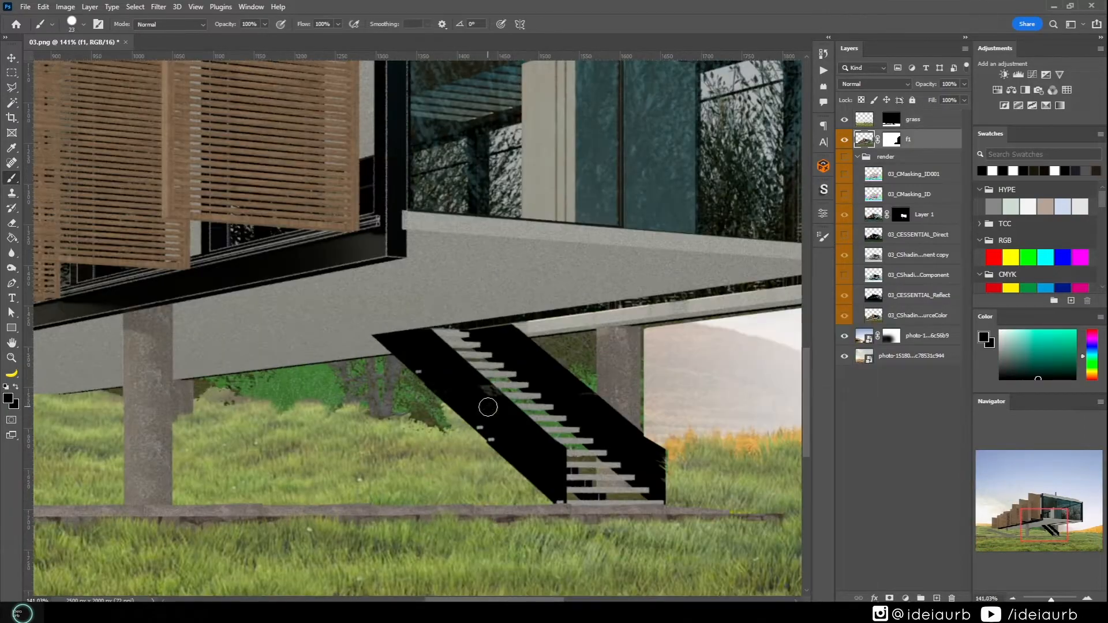
pyautogui.scroll(5, 744, 489)
pyautogui.scroll(-7, 501, 434)
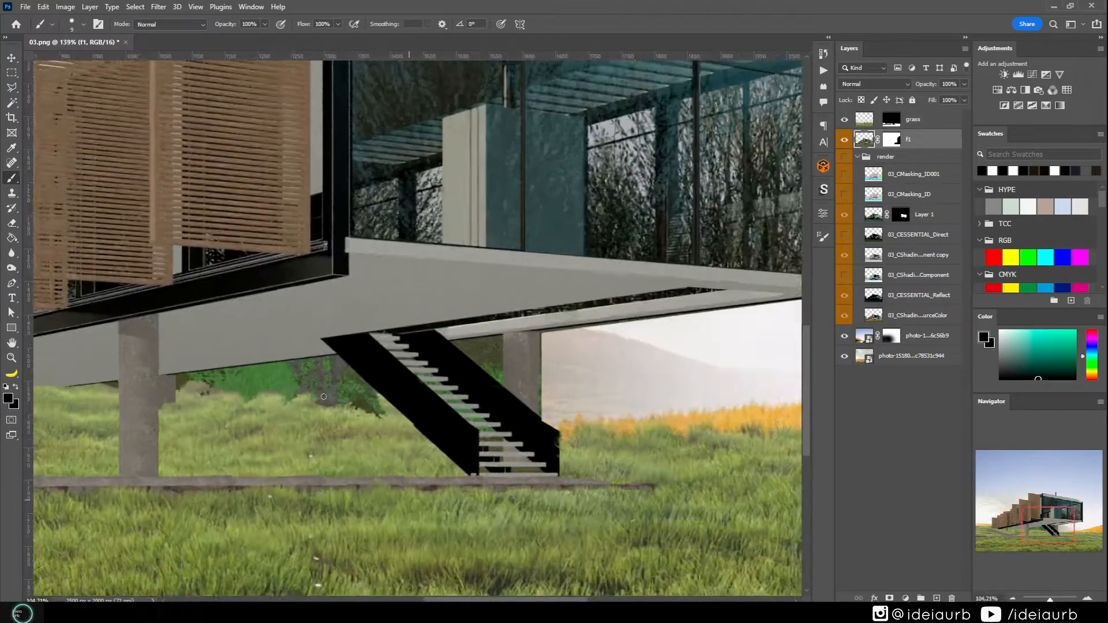
# - Hide the leftover tree remnants along the slab's lower edge and the rear column by filling lasso selections black on f1's mask
pyautogui.click(891, 139)
pyautogui.scroll(3, 744, 294)
pyautogui.press('l')
pyautogui.click(747, 292)
pyautogui.click(320, 344)
pyautogui.press('x')
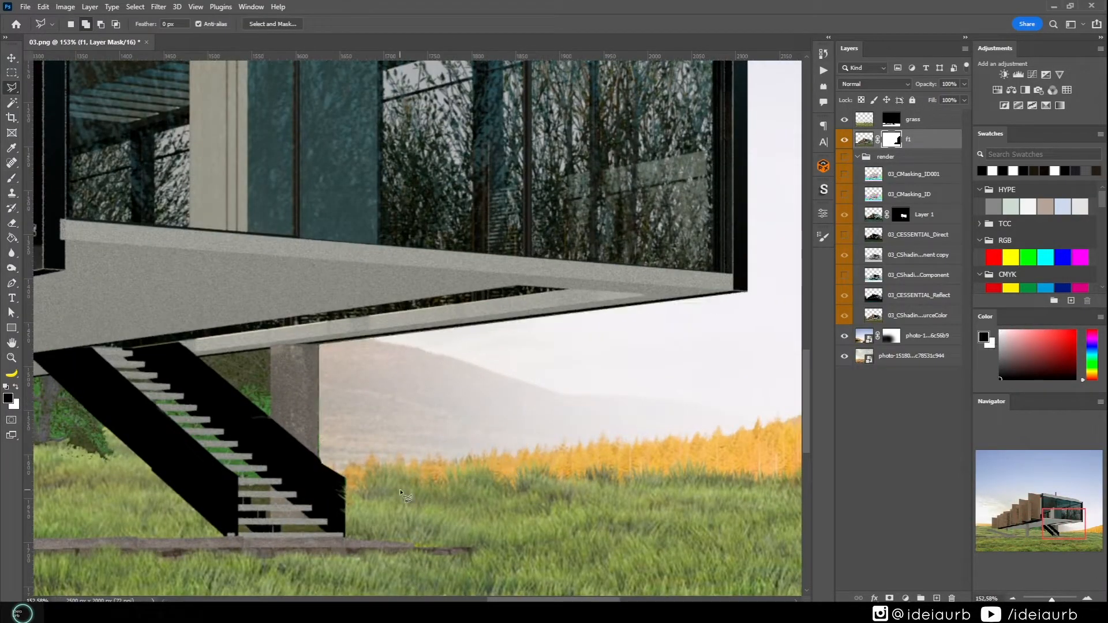
pyautogui.press('b')
pyautogui.scroll(5, 342, 479)
pyautogui.press('l')
pyautogui.click(306, 263)
pyautogui.click(307, 444)
pyautogui.doubleClick(375, 353)
pyautogui.hotkey('alt', 'BackSpace')
pyautogui.hotkey('ctrl', 'd')
pyautogui.scroll(-15, 510, 483)
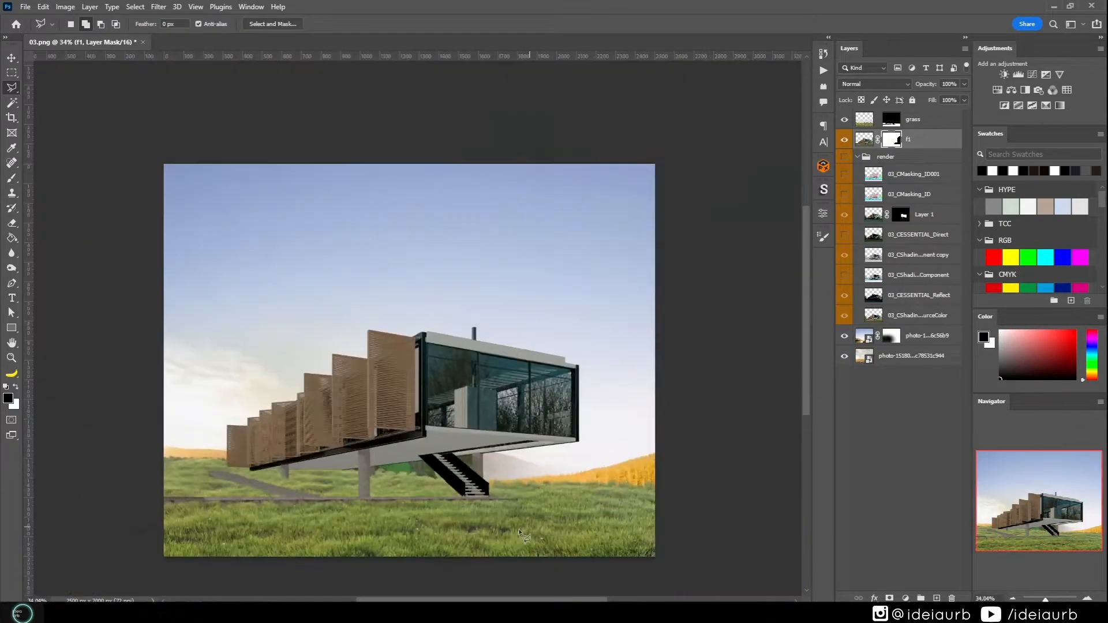
# - Show the 03_CShading_RawComponent layer, move it between grass and f1, and copy the grass mask onto it
pyautogui.scroll(3, 375, 508)
pyautogui.click(915, 276)
pyautogui.click(845, 276)
pyautogui.moveTo(907, 279); pyautogui.dragTo(911, 133)
pyautogui.moveTo(909, 142); pyautogui.dragTo(911, 109)
pyautogui.moveTo(891, 139); pyautogui.dragTo(917, 111)
pyautogui.scroll(2, 660, 514)
pyautogui.click(865, 139)
pyautogui.click(874, 84)
pyautogui.click(852, 119)
pyautogui.click(916, 121)
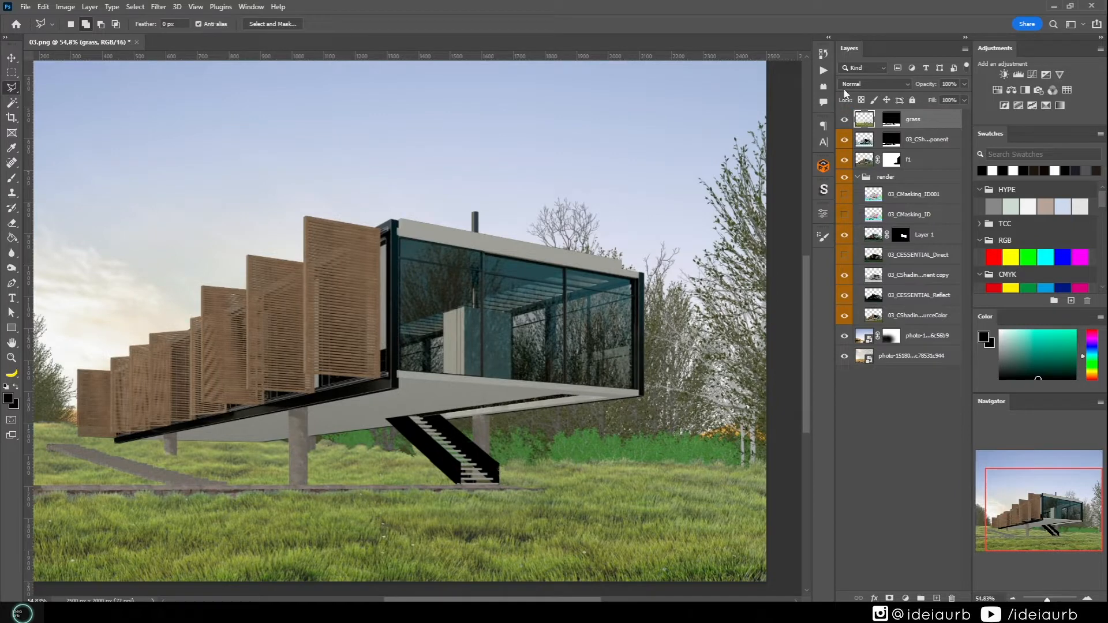
pyautogui.click(864, 141)
pyautogui.click(862, 85)
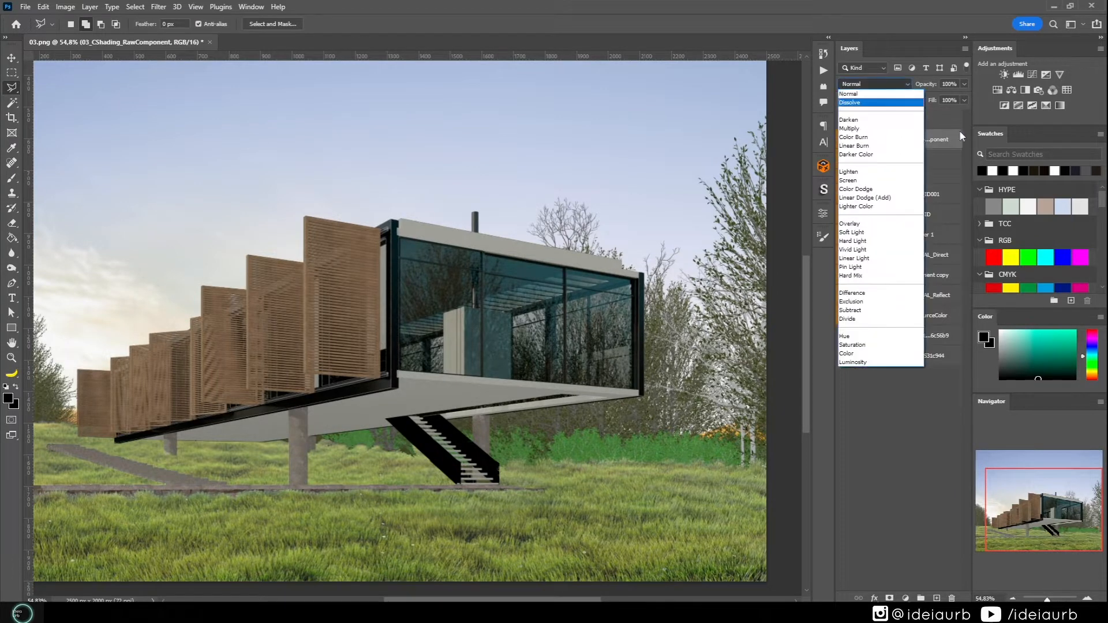
pyautogui.click(961, 133)
# - Set the grass layer's blend mode to Multiply
pyautogui.click(941, 122)
pyautogui.click(866, 85)
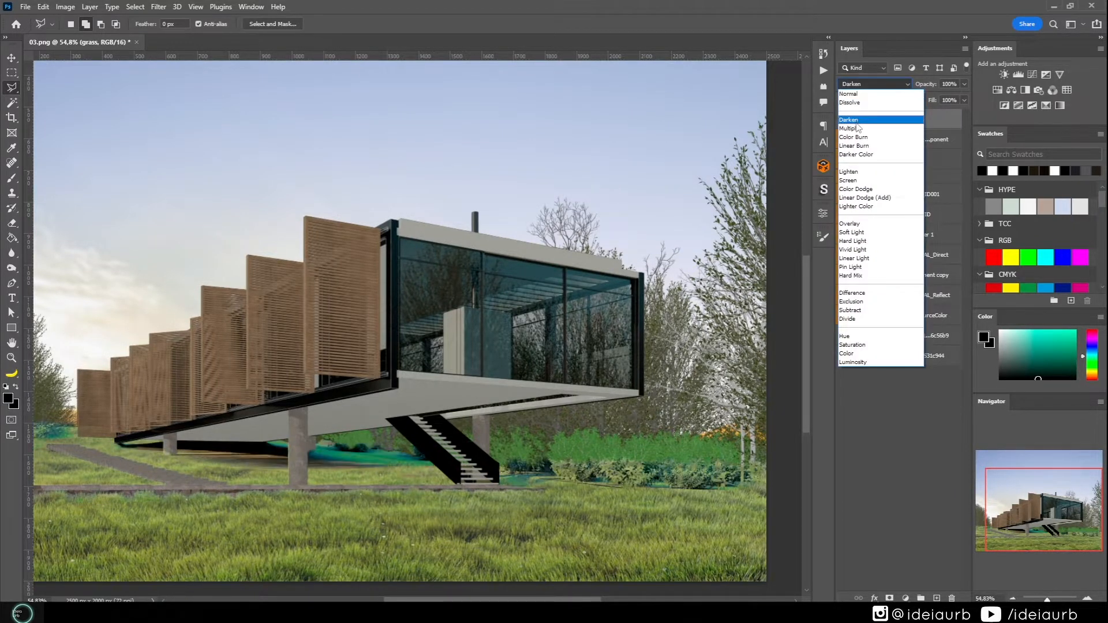
pyautogui.click(857, 129)
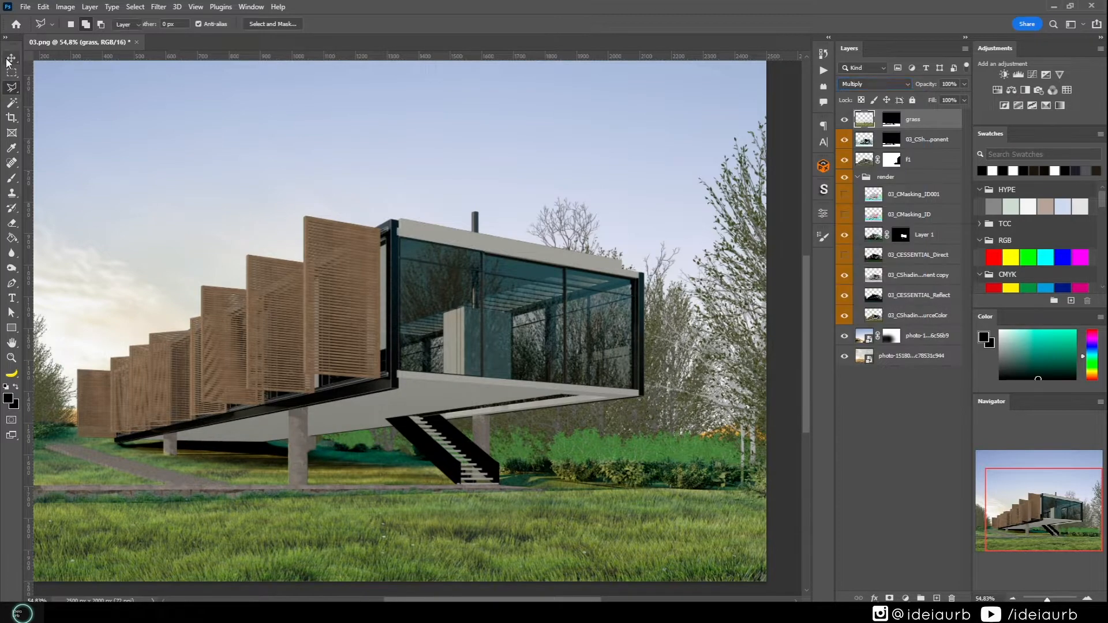
# - Examine how the multiplied grass blends with the render's shading across the foreground, beneath the building and around the staircase
pyautogui.click(11, 58)
pyautogui.scroll(-3, 386, 474)
pyautogui.scroll(10, 271, 474)
pyautogui.scroll(-4, 261, 460)
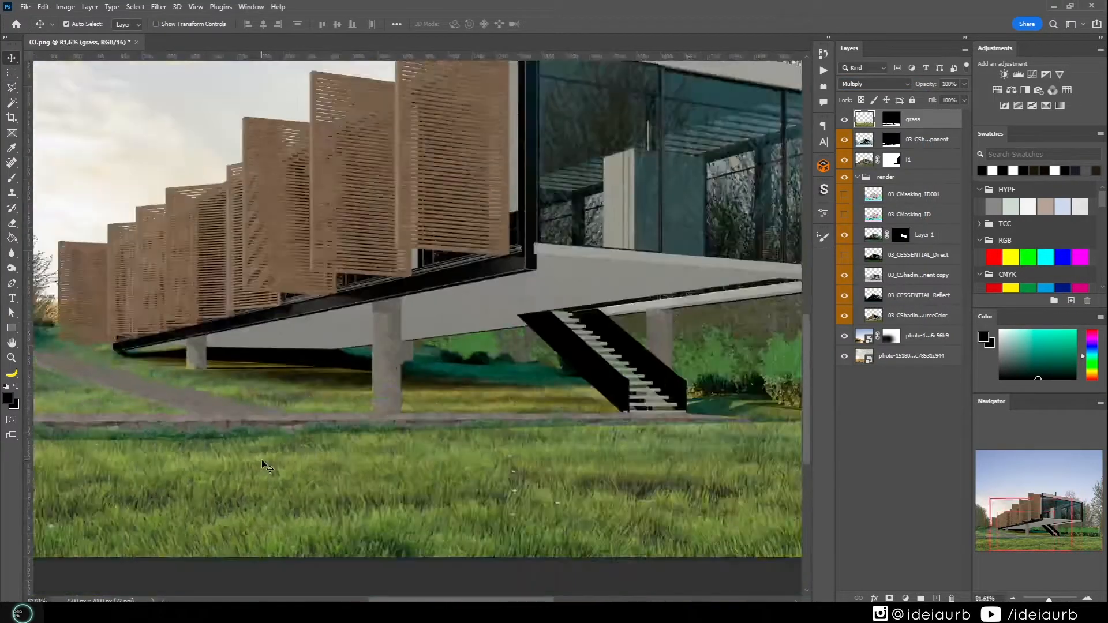
pyautogui.scroll(-2, 262, 461)
pyautogui.scroll(3, 355, 468)
pyautogui.scroll(-2, 356, 473)
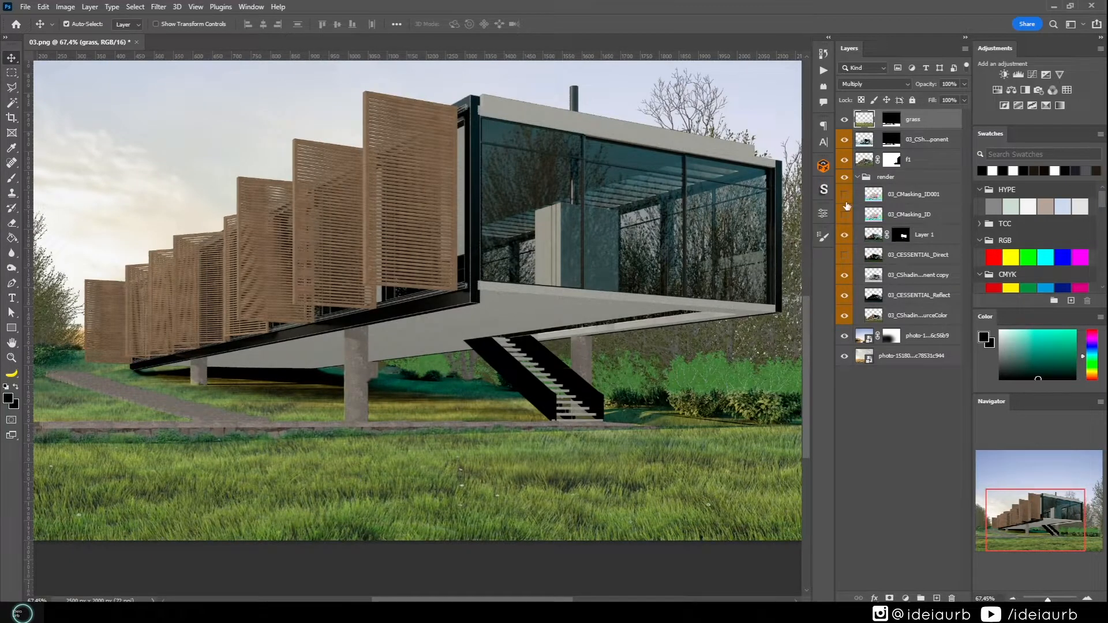
pyautogui.click(889, 122)
pyautogui.scroll(-2, 629, 450)
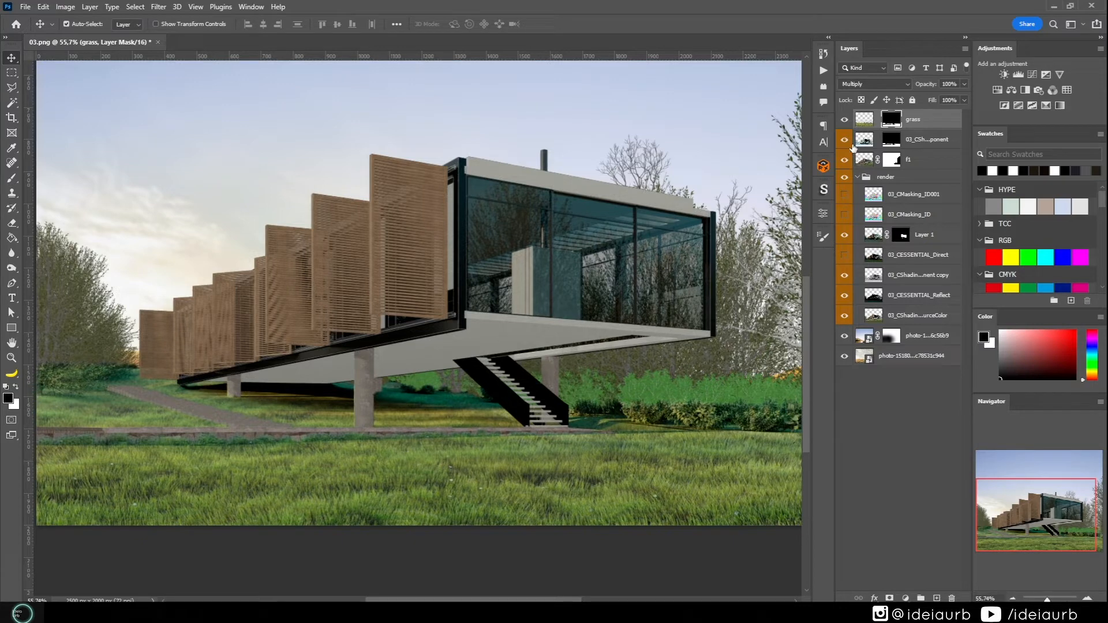
# - Compare the ground with and without the grass photo and leave the grass layer hidden
pyautogui.keyDown('alt'); pyautogui.click(845, 317); pyautogui.keyUp('alt')
pyautogui.keyDown('alt'); pyautogui.click(846, 317); pyautogui.keyUp('alt')
pyautogui.click(845, 120)
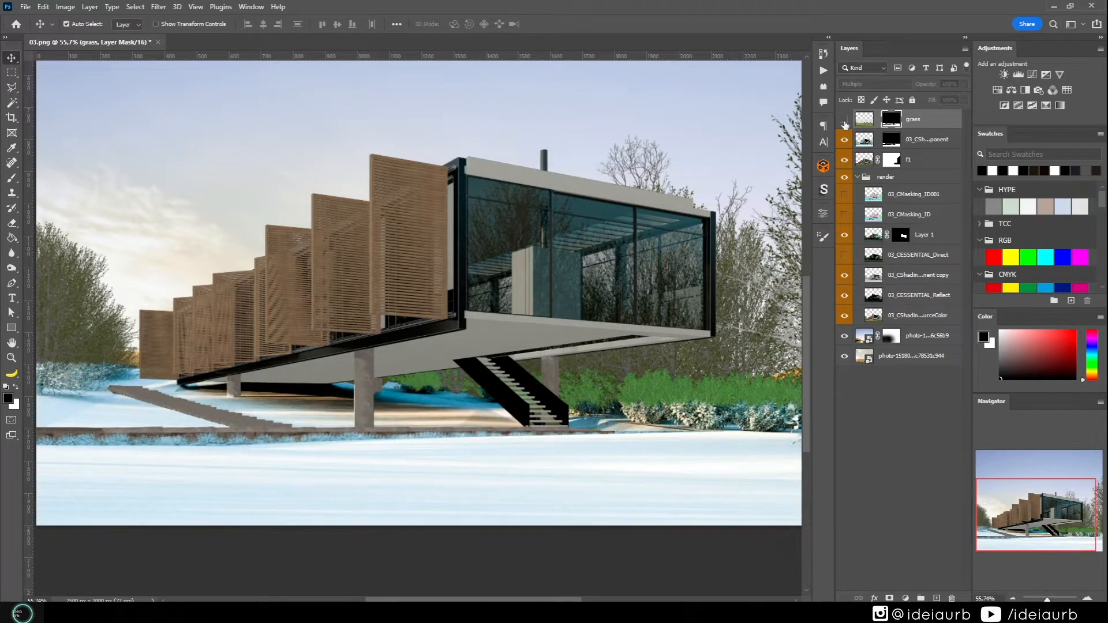
pyautogui.click(845, 121)
pyautogui.click(845, 121)
pyautogui.click(845, 121)
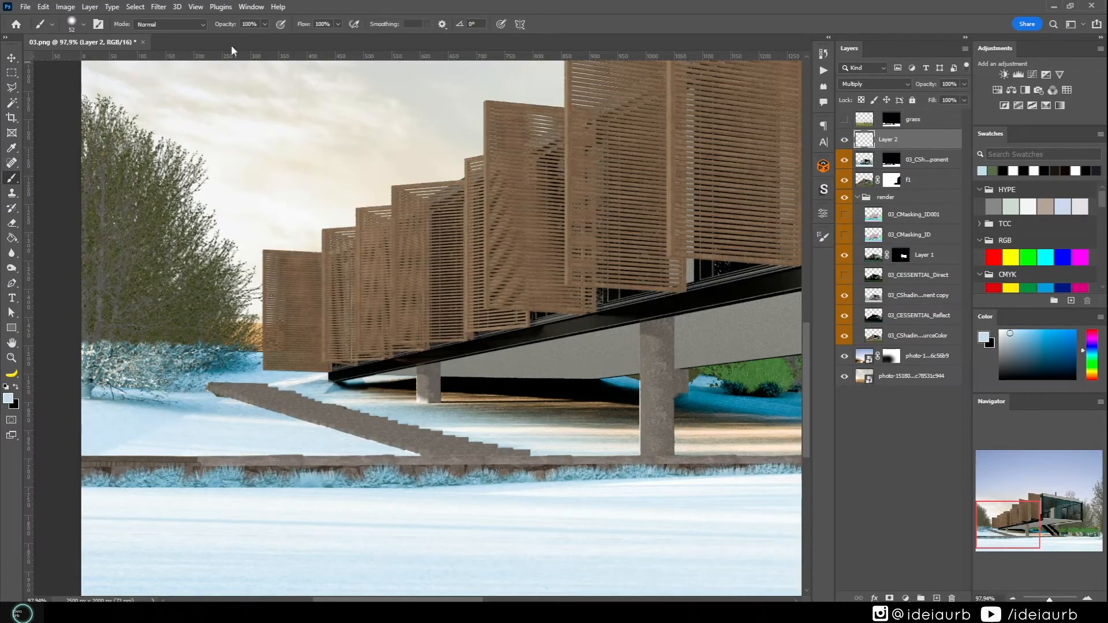
# - Paint over the bushes below the left-hand tree on Layer 2 with light blue sampled from the ground, at reduced brush opacity
pyautogui.press('7')
pyautogui.moveTo(167, 413)
pyautogui.mouseDown()
pyautogui.moveTo(167, 409)
pyautogui.moveTo(134, 404)
pyautogui.moveTo(113, 376)
pyautogui.mouseUp()
pyautogui.scroll(1, 191, 375)
pyautogui.keyDown('alt'); pyautogui.click(248, 359); pyautogui.keyUp('alt')
pyautogui.moveTo(231, 361); pyautogui.dragTo(183, 362)
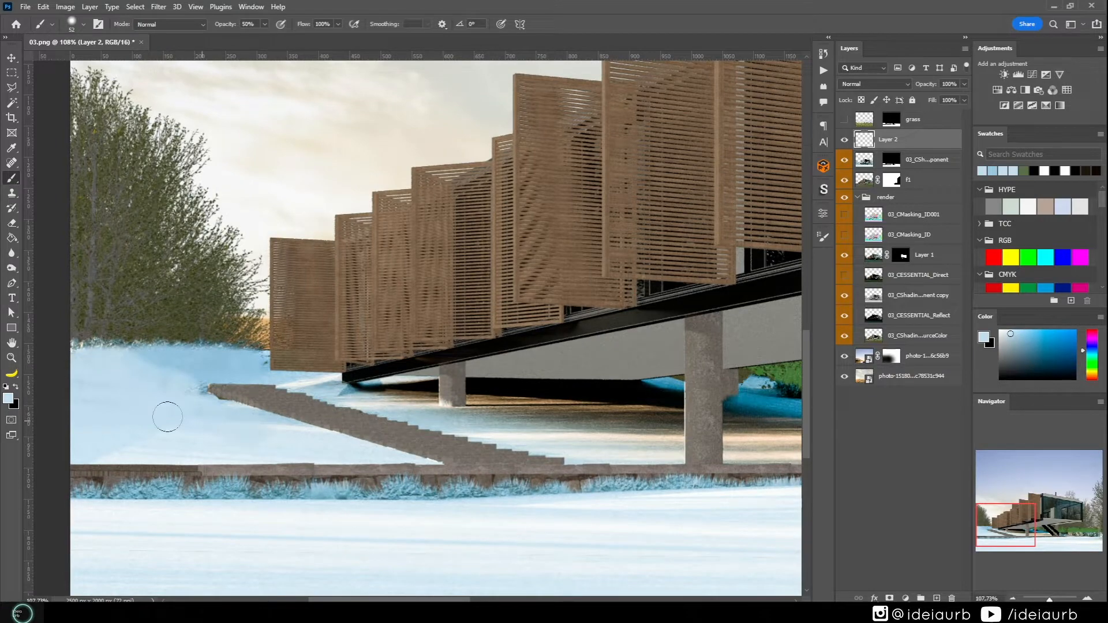
pyautogui.scroll(-1, 245, 511)
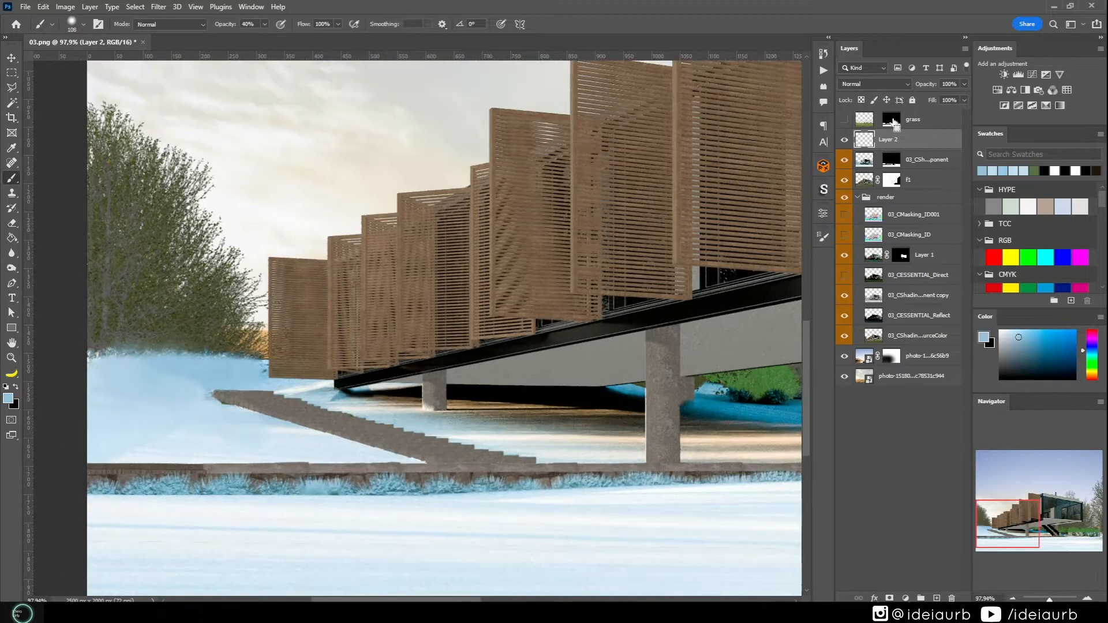
# - Erase the Layer 2 paint that spills outside the lawn, using the inverted grass mask as a selection
pyautogui.keyDown('ctrl'); pyautogui.click(892, 120); pyautogui.keyUp('ctrl')
pyautogui.press('m')
pyautogui.hotkey('ctrl', 'shift', 'i')
pyautogui.press('e')
pyautogui.moveTo(104, 341); pyautogui.dragTo(230, 329)
pyautogui.hotkey('ctrl', 'd')
pyautogui.scroll(-2, 206, 360)
pyautogui.moveTo(399, 408); pyautogui.dragTo(354, 354)
pyautogui.press('b')
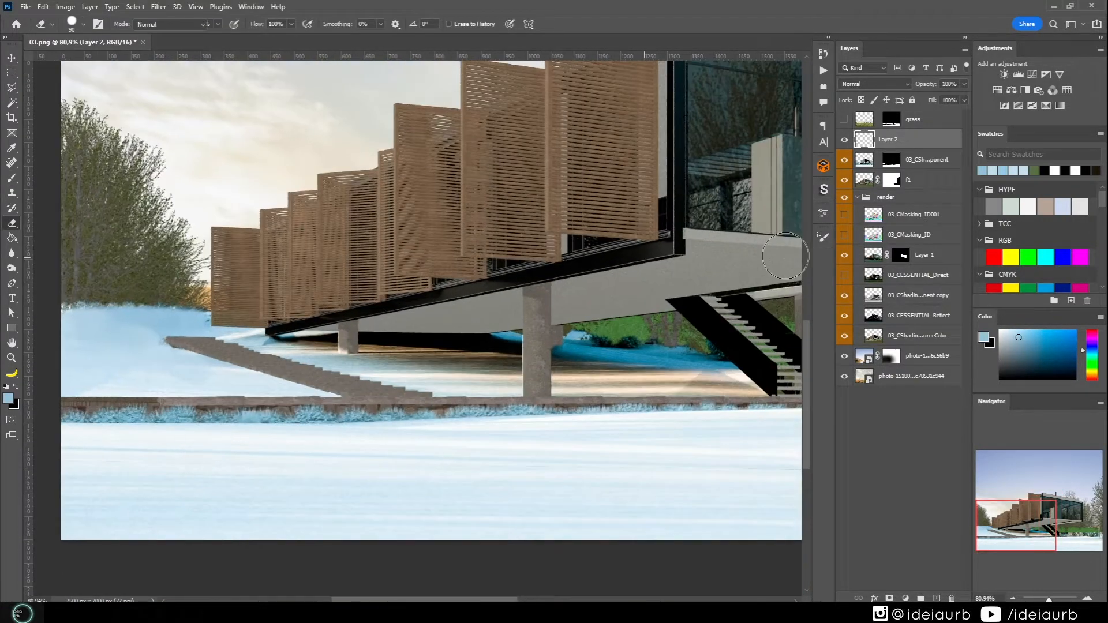
# - Paint pale blue on Layer 2 over the tufts below the path and the bushes beyond the staircase, within the grass selection
pyautogui.moveTo(384, 420); pyautogui.dragTo(606, 417)
pyautogui.moveTo(332, 416); pyautogui.dragTo(280, 417)
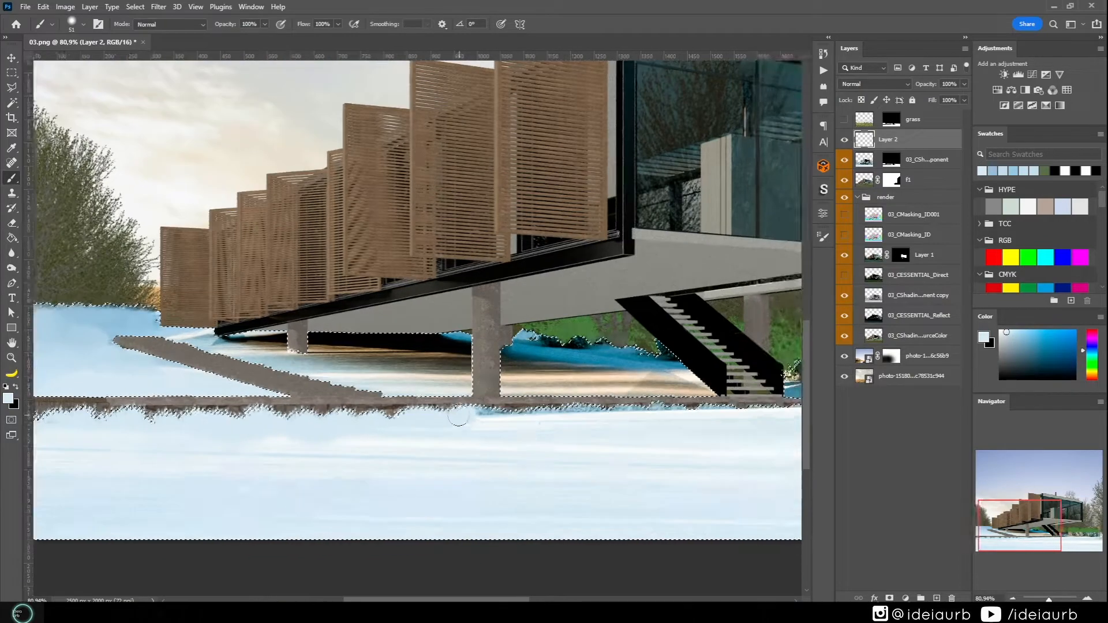
pyautogui.scroll(-6, 280, 417)
pyautogui.scroll(5, 738, 411)
pyautogui.moveTo(494, 416); pyautogui.dragTo(767, 404)
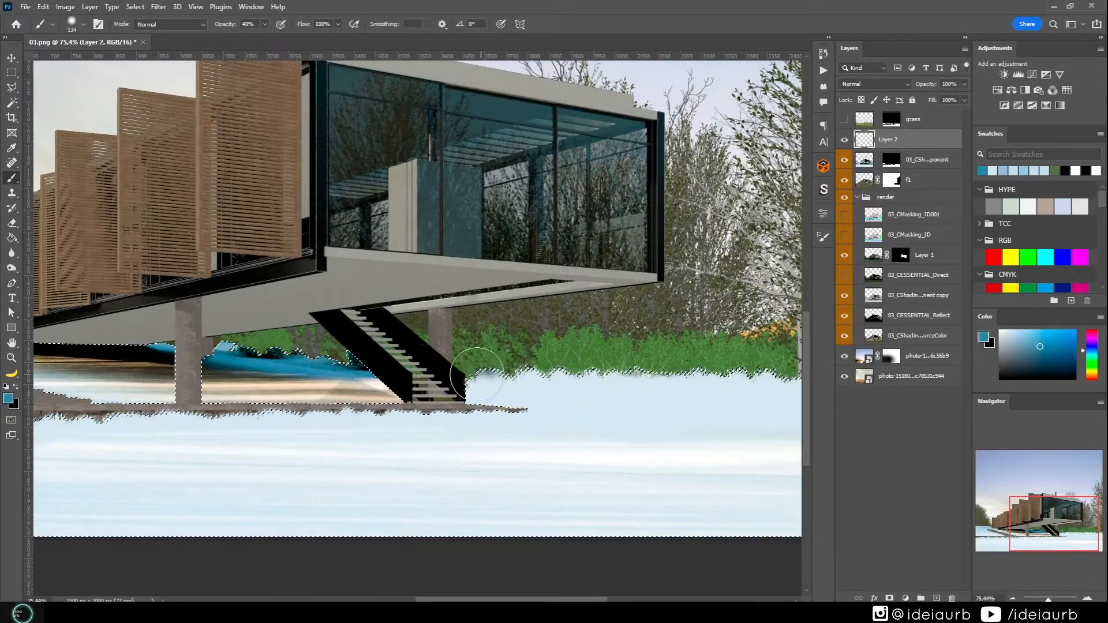
# - Set the saturation of Layer 2 and of the 03_CShading_RawComponent layer to -100, and show the grass layer again
pyautogui.scroll(-4, 478, 375)
pyautogui.hotkey('ctrl', 'u')
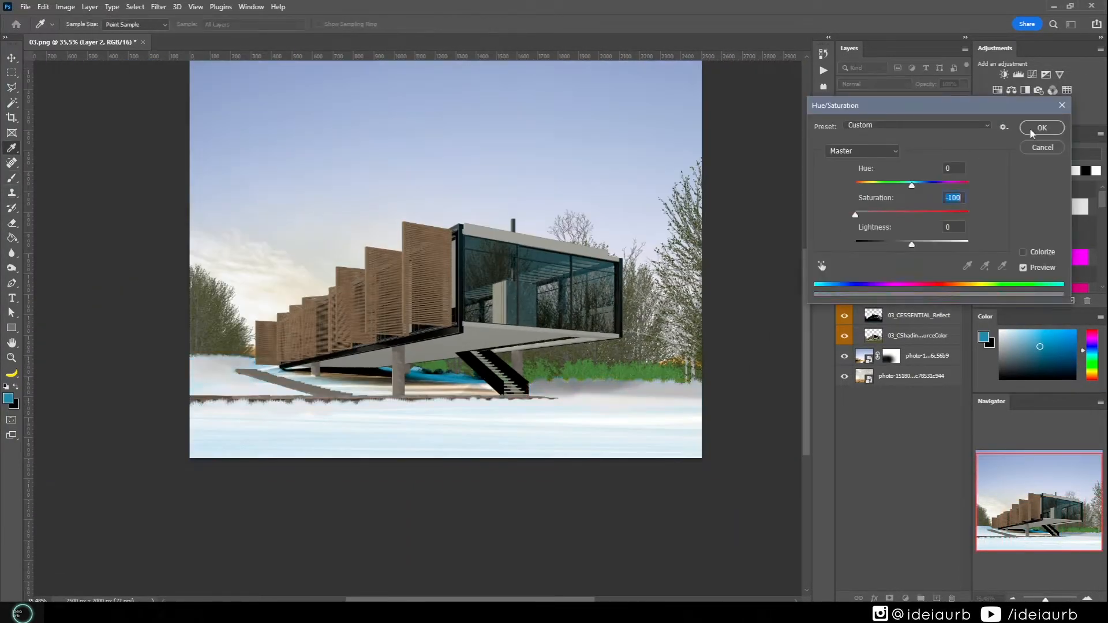
pyautogui.click(1033, 133)
pyautogui.click(868, 161)
pyautogui.hotkey('ctrl', 'u')
pyautogui.moveTo(912, 215); pyautogui.dragTo(855, 215)
pyautogui.click(1038, 130)
pyautogui.scroll(3, 598, 385)
pyautogui.click(845, 119)
pyautogui.click(898, 140)
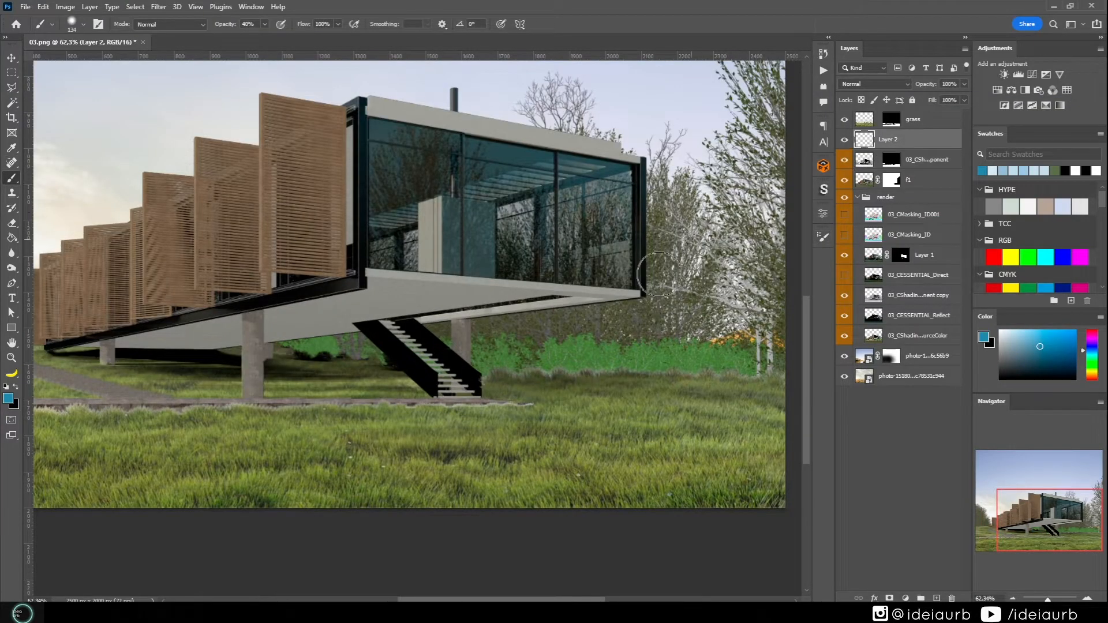
# - Hide the grass layer and blend the shaded ground behind the column on Layer 2 with black sampled there, at 40% brush opacity
pyautogui.scroll(4, 556, 371)
pyautogui.press('e')
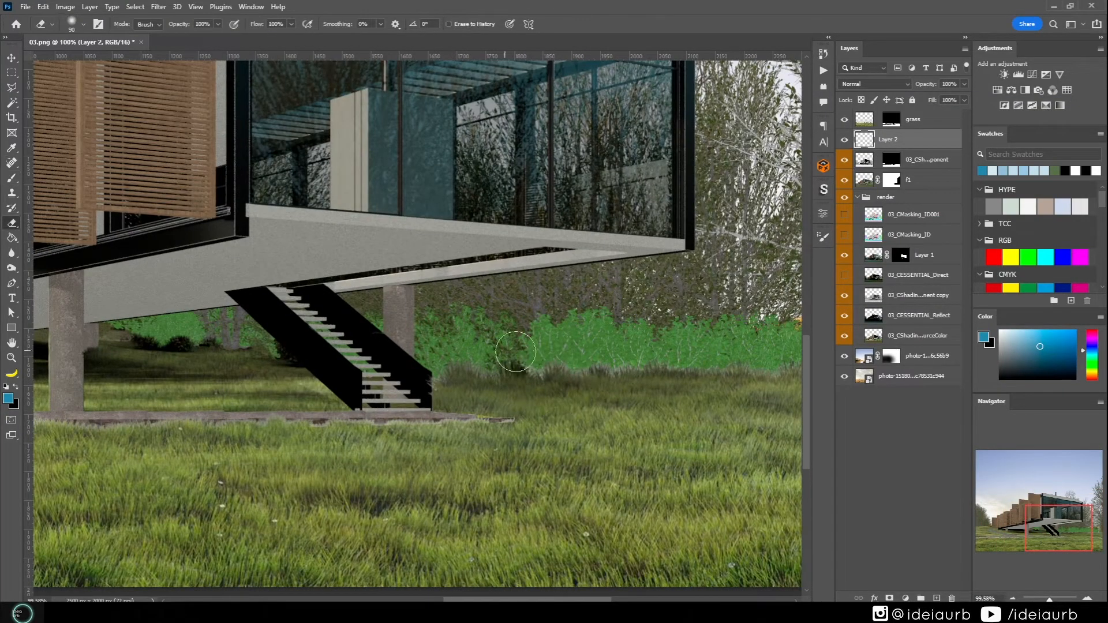
pyautogui.scroll(-1, 515, 352)
pyautogui.scroll(-7, 583, 346)
pyautogui.scroll(9, 365, 349)
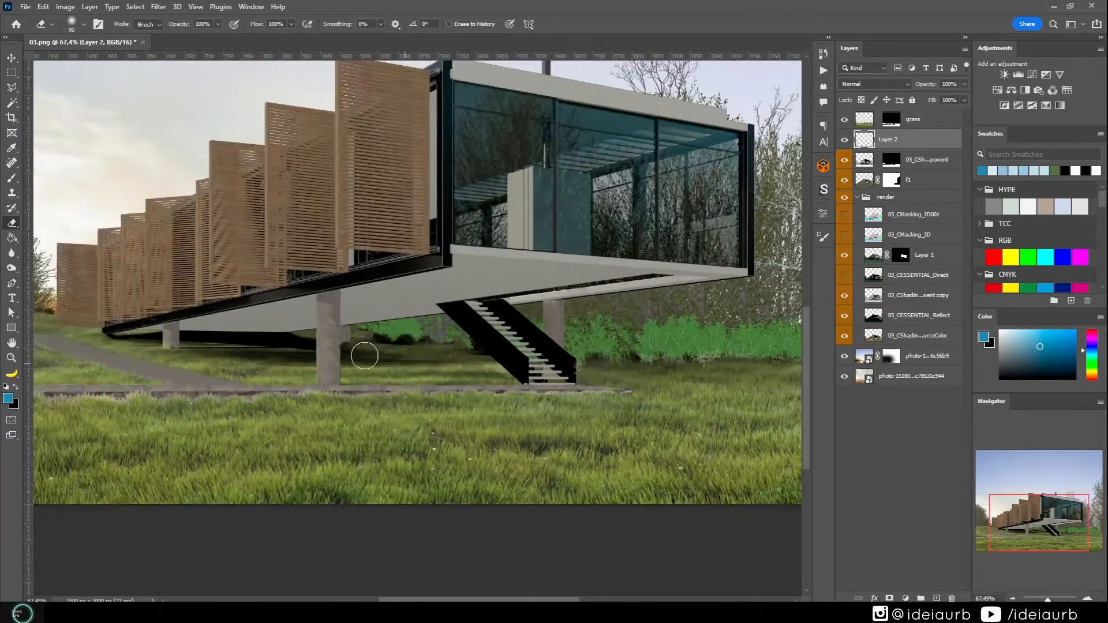
pyautogui.press('b')
pyautogui.keyDown('alt'); pyautogui.click(374, 331); pyautogui.keyUp('alt')
pyautogui.scroll(-8, 475, 369)
pyautogui.click(845, 119)
pyautogui.scroll(5, 486, 416)
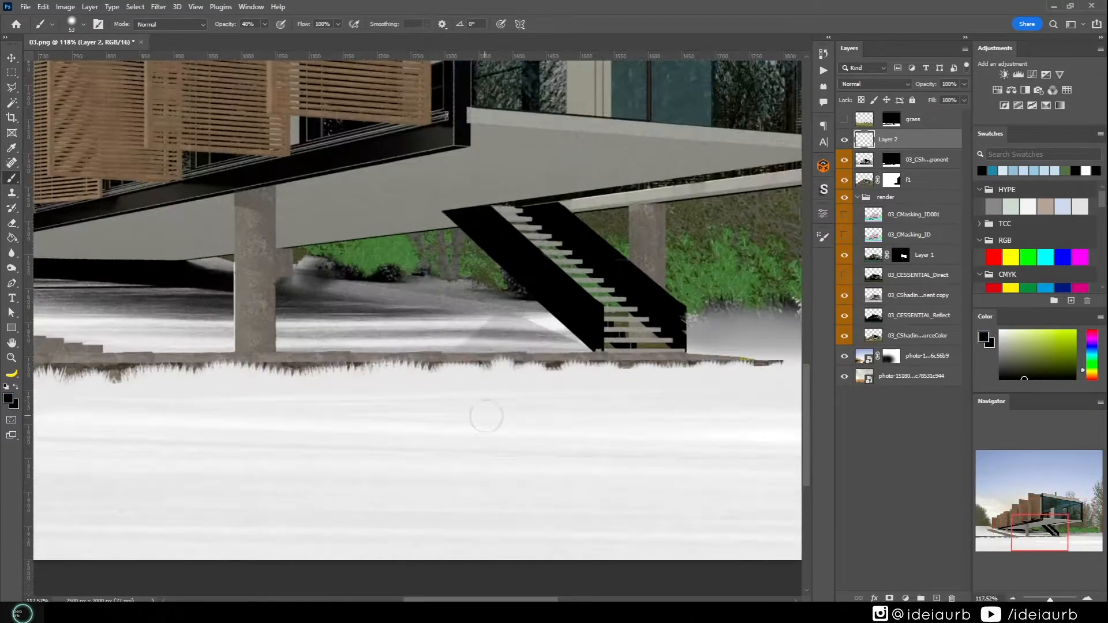
# - Load the grass layer's mask as a selection with Layer 2 active, and expand that selection
pyautogui.scroll(-3, 574, 381)
pyautogui.click(916, 120)
pyautogui.click(913, 140)
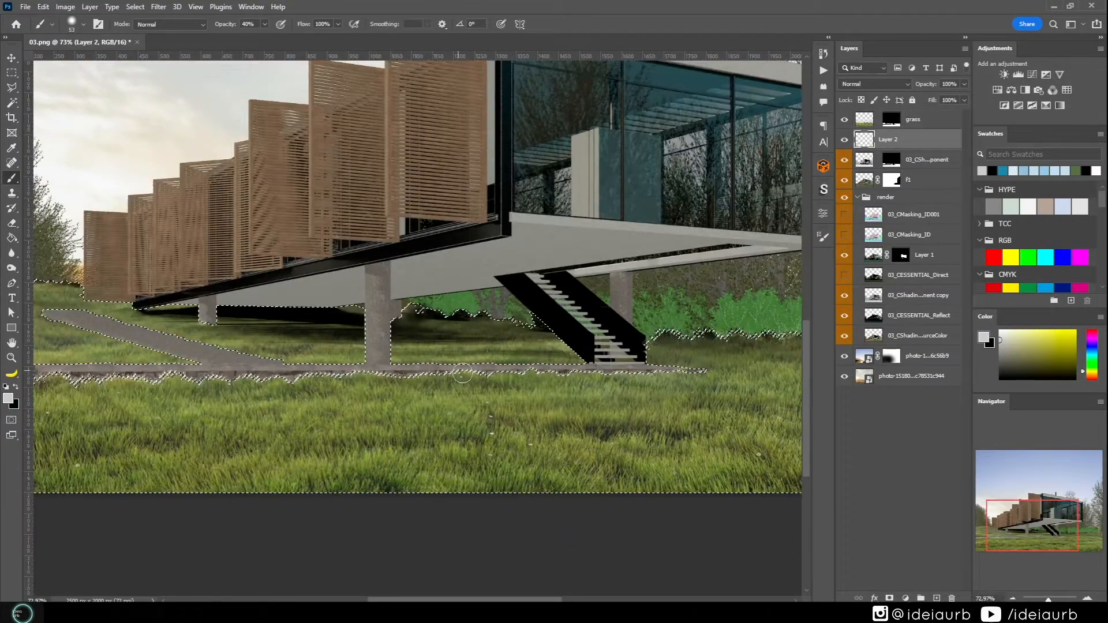
pyautogui.hotkey('ctrl', 'd')
pyautogui.scroll(-3, 462, 398)
pyautogui.scroll(5, 502, 393)
pyautogui.keyDown('ctrl'); pyautogui.click(892, 119); pyautogui.keyUp('ctrl')
pyautogui.scroll(2, 248, 474)
pyautogui.scroll(-5, 437, 395)
pyautogui.click(135, 7)
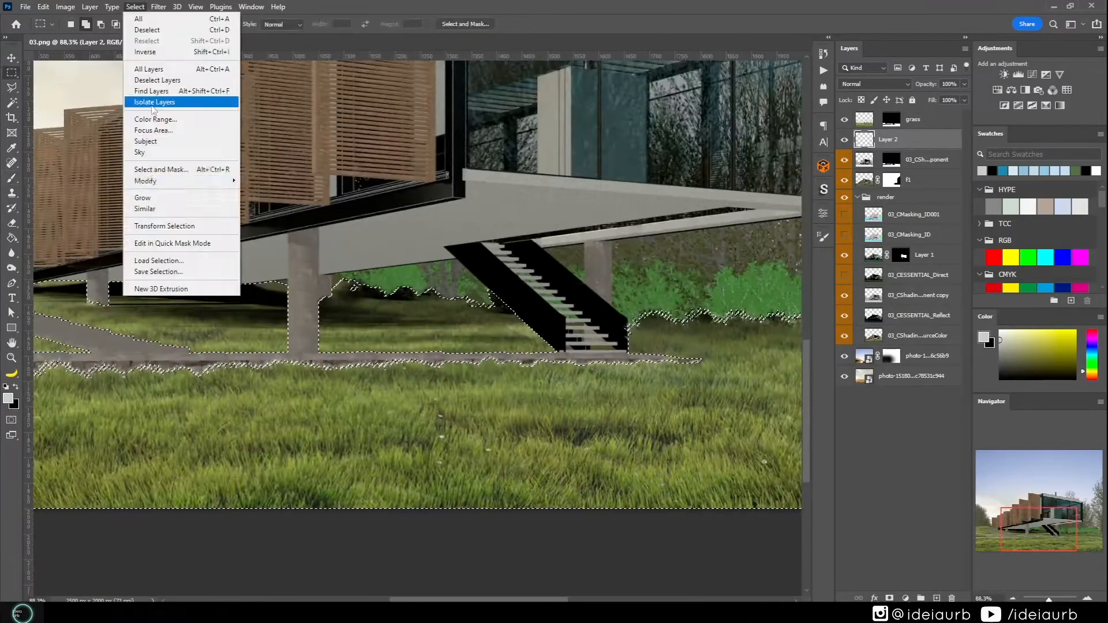
pyautogui.moveTo(152, 179)
pyautogui.click(258, 202)
pyautogui.click(791, 193)
# - Brush sampled near-white along the lawn edge below the path on Layer 2 at 40% opacity, checking it against the grass
pyautogui.press('b')
pyautogui.click(845, 119)
pyautogui.keyDown('alt'); pyautogui.click(285, 373); pyautogui.keyUp('alt')
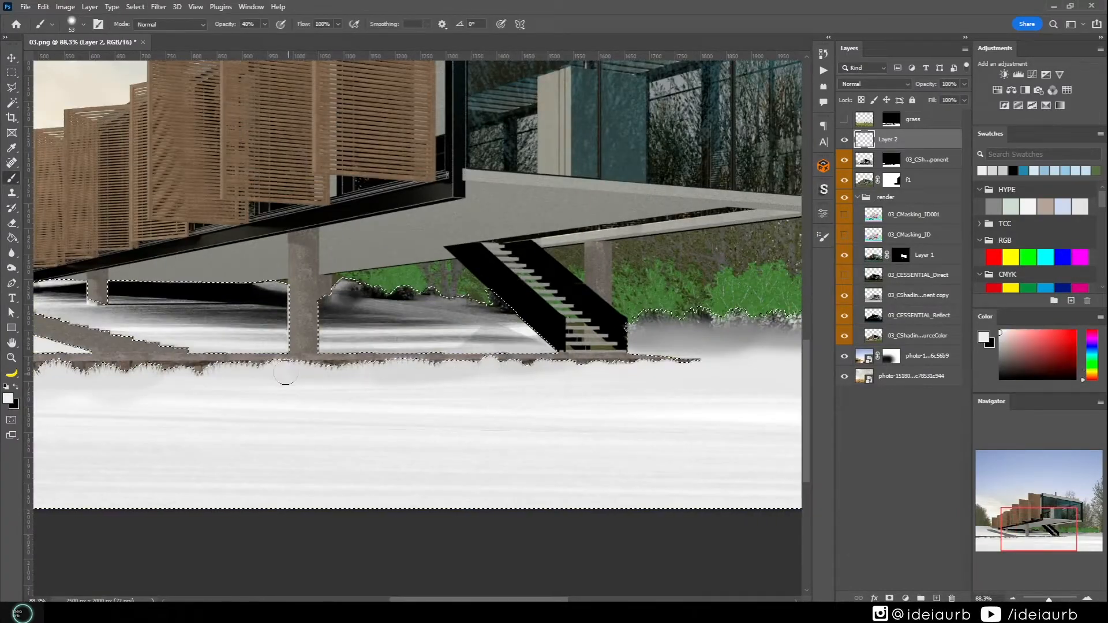
pyautogui.scroll(-4, 693, 381)
pyautogui.click(845, 119)
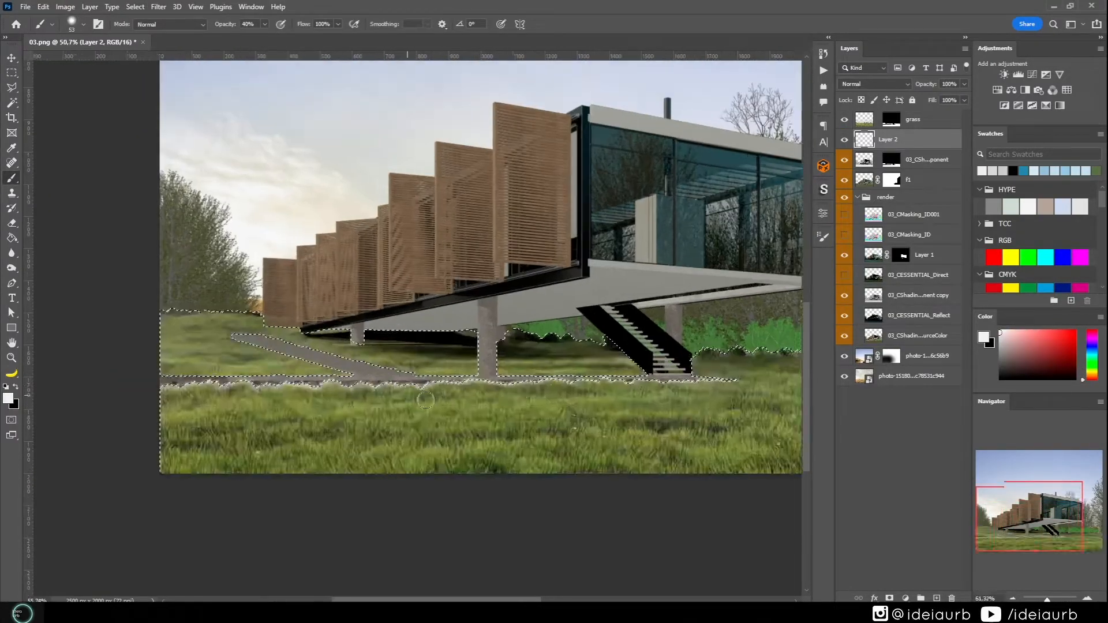
# - Tone down the bright lawn edge below the path on Layer 2 with sampled light grey, comparing with the grass shown
pyautogui.scroll(7, 502, 398)
pyautogui.click(845, 120)
pyautogui.scroll(-5, 586, 375)
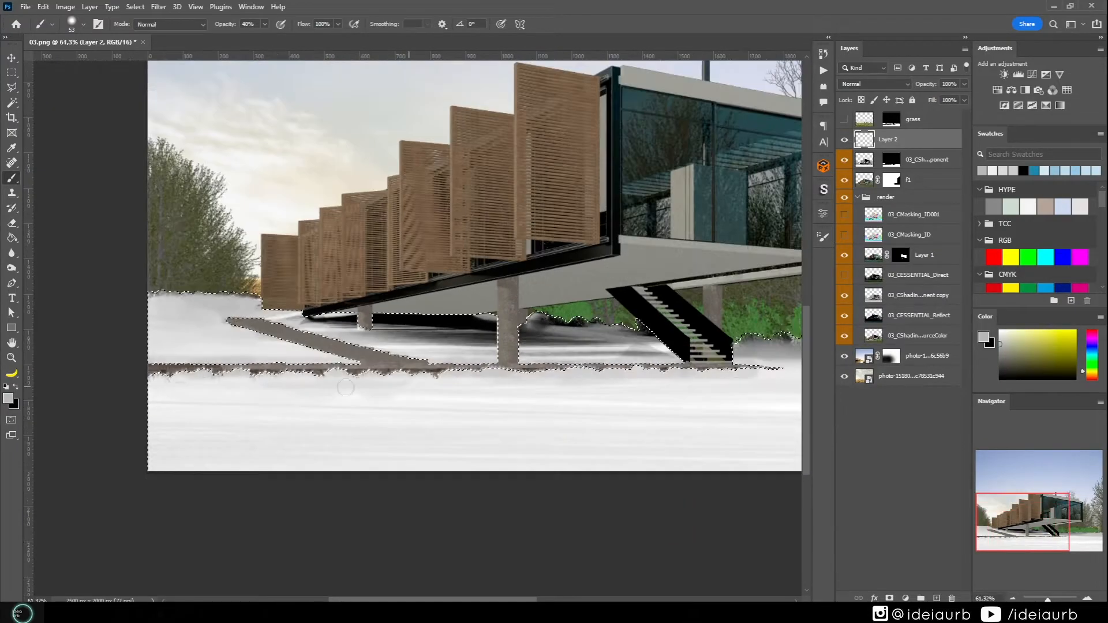
pyautogui.click(845, 119)
pyautogui.click(844, 120)
pyautogui.scroll(5, 454, 383)
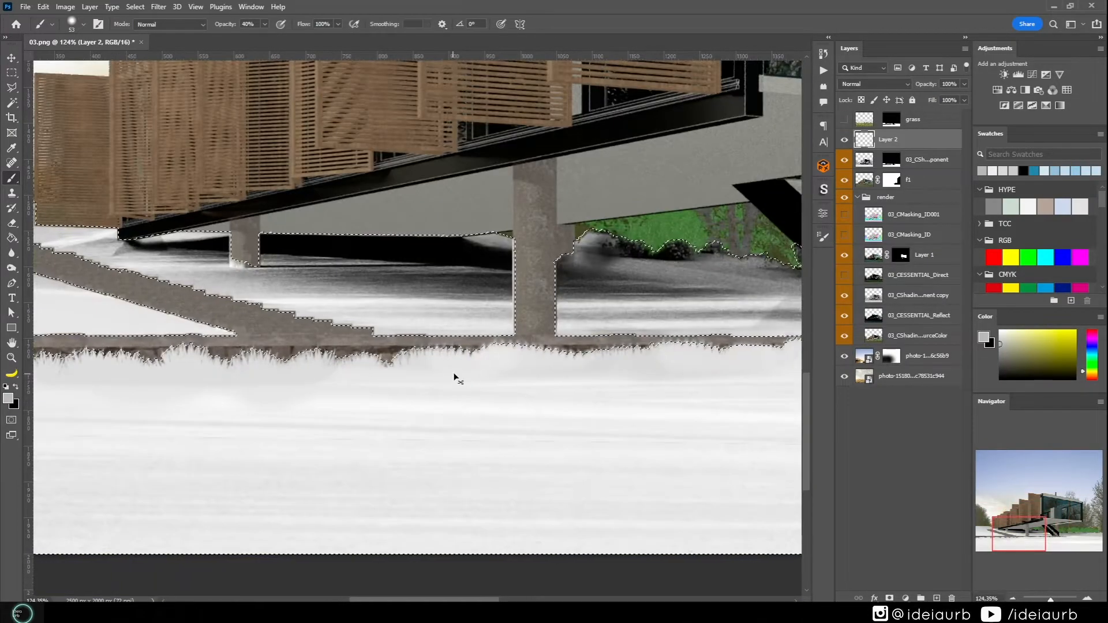
# - Clear the selection, show the grass layer, and erase the excess Layer 2 paint along the path's lower edge
pyautogui.hotkey('ctrl', 'd')
pyautogui.click(844, 119)
pyautogui.press('z')
pyautogui.moveTo(613, 470); pyautogui.dragTo(580, 470)
pyautogui.moveTo(475, 407); pyautogui.dragTo(516, 406)
pyautogui.moveTo(319, 472)
pyautogui.mouseDown()
pyautogui.moveTo(206, 475)
pyautogui.moveTo(277, 459)
pyautogui.mouseUp()
pyautogui.press('e')
pyautogui.scroll(-2, 437, 431)
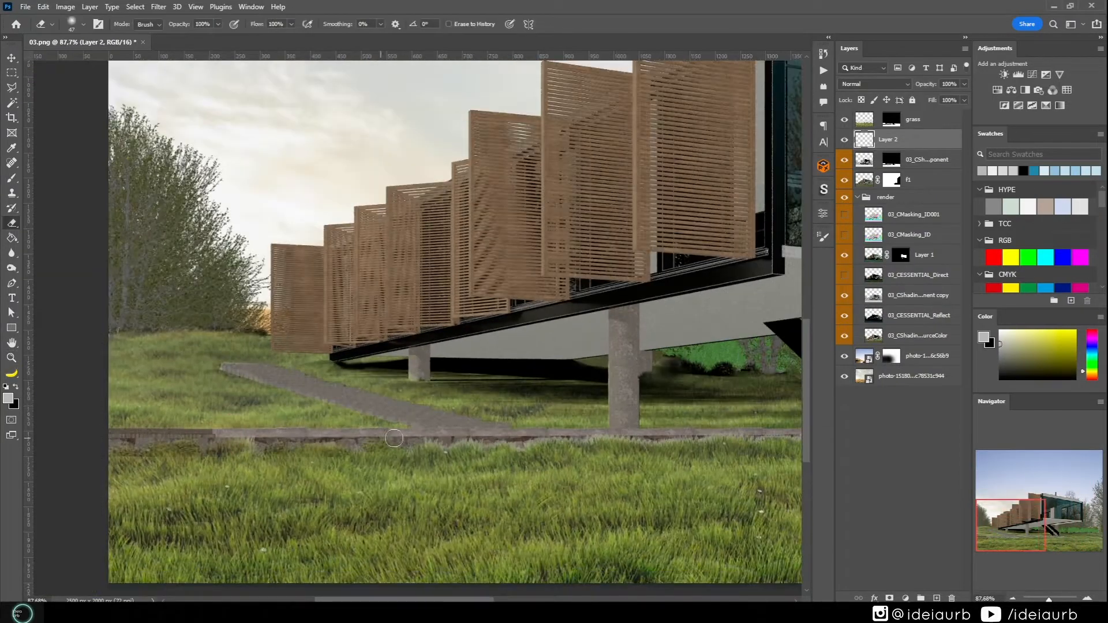
pyautogui.scroll(-2, 482, 441)
pyautogui.moveTo(757, 432); pyautogui.dragTo(634, 433)
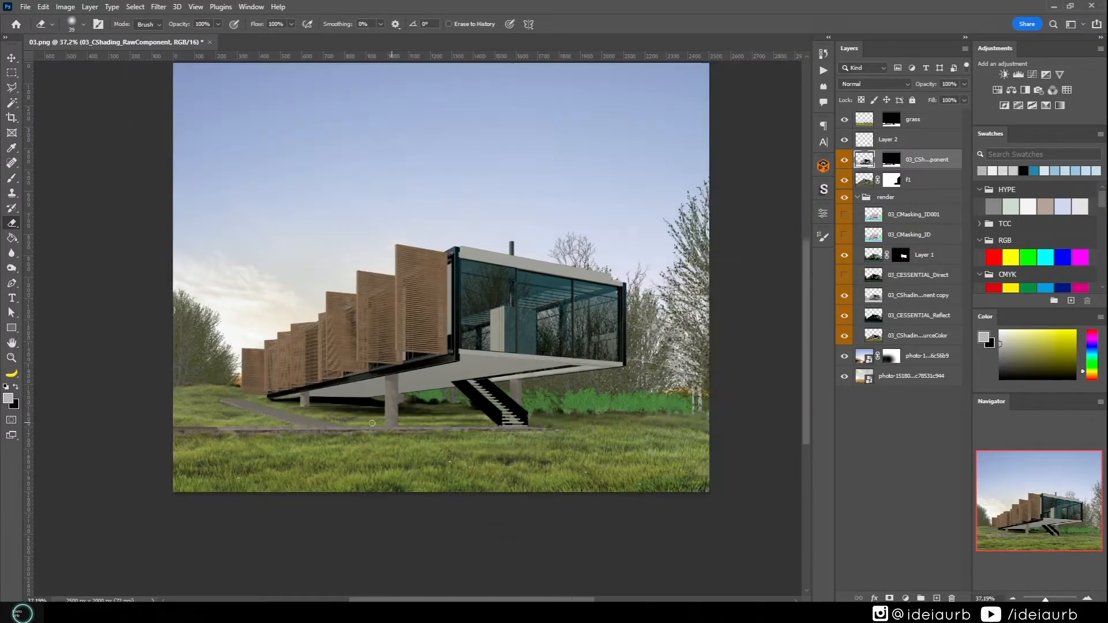
# - Add a Levels adjustment clipped to 03_CShading_RawComponent, raising the black input point and lowering the white one
pyautogui.click(1019, 75)
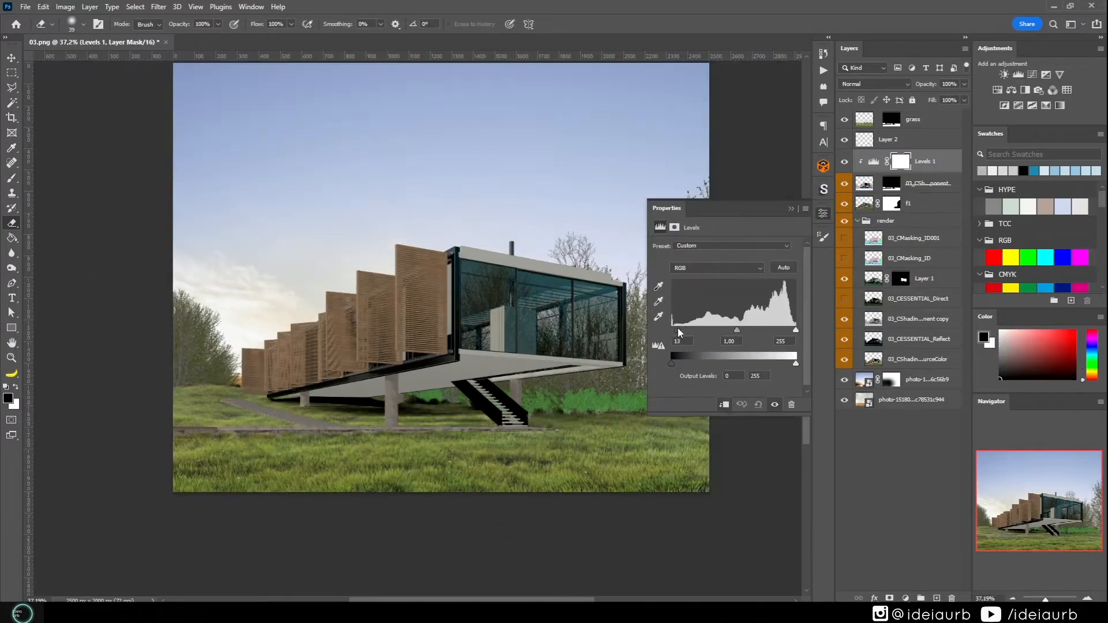
pyautogui.moveTo(680, 333); pyautogui.dragTo(680, 333)
pyautogui.moveTo(796, 330); pyautogui.dragTo(789, 332)
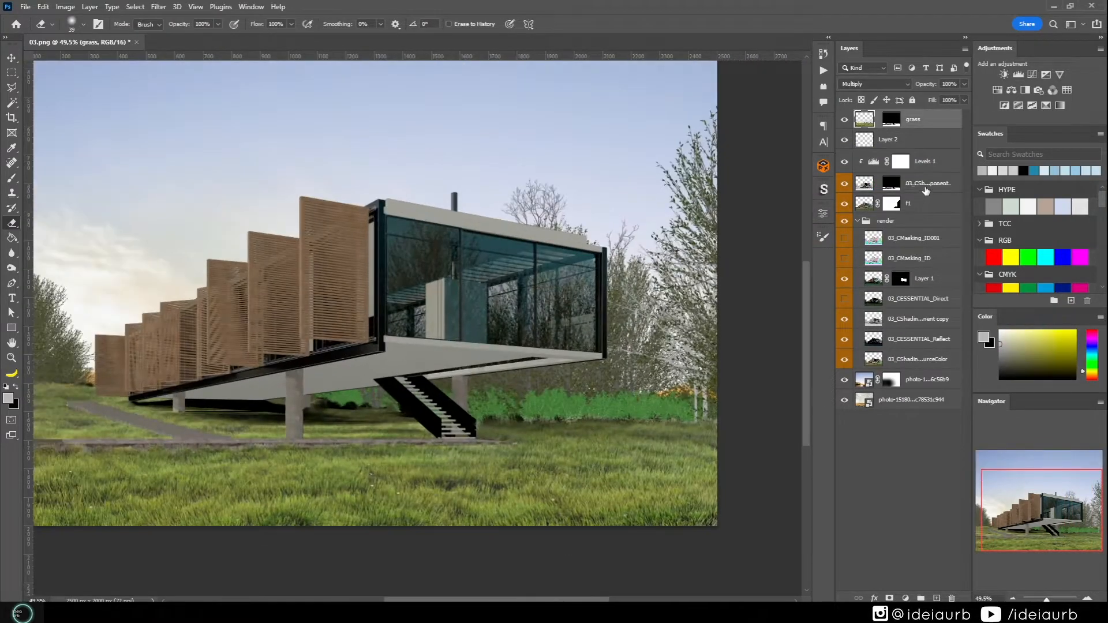
# - Mask out the green vegetation between the column and the staircase on f1's mask with the Polygonal Lasso
pyautogui.scroll(5, 393, 433)
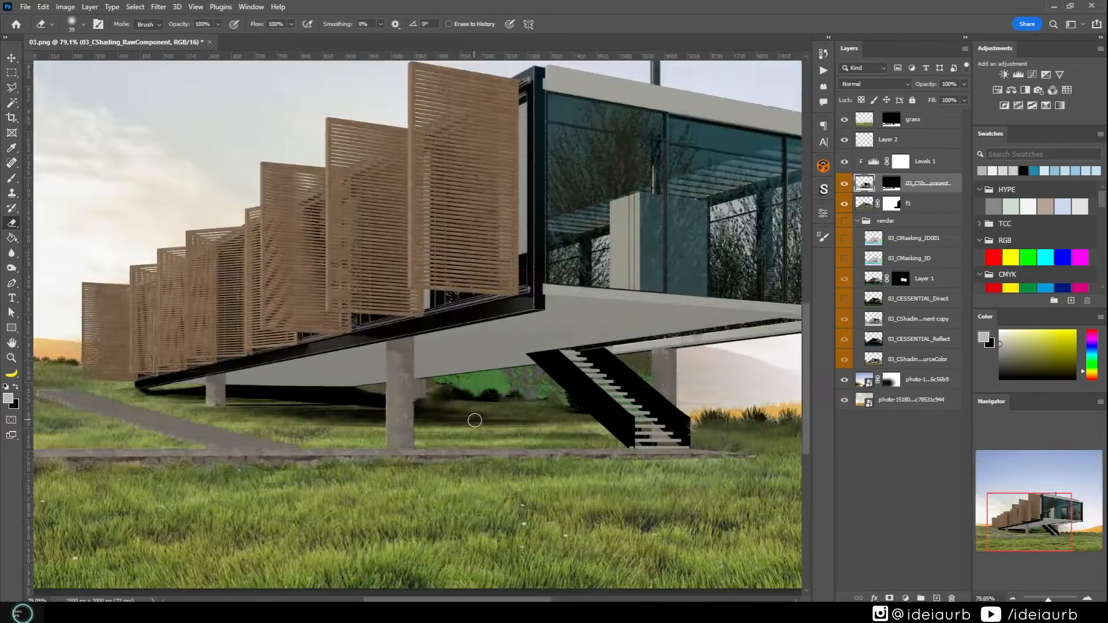
pyautogui.click(892, 203)
pyautogui.press('l')
pyautogui.scroll(3, 514, 415)
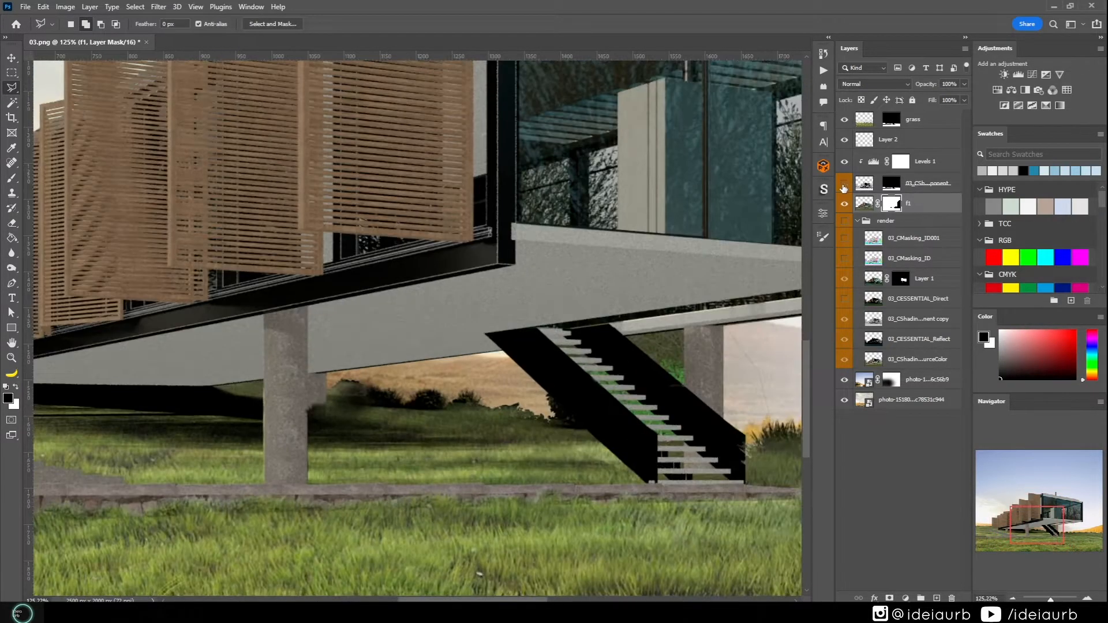
# - Remove the leftover bushes between the column and the staircase from Layer 2 and from the shading and grass masks
pyautogui.click(890, 184)
pyautogui.click(866, 140)
pyautogui.press('e')
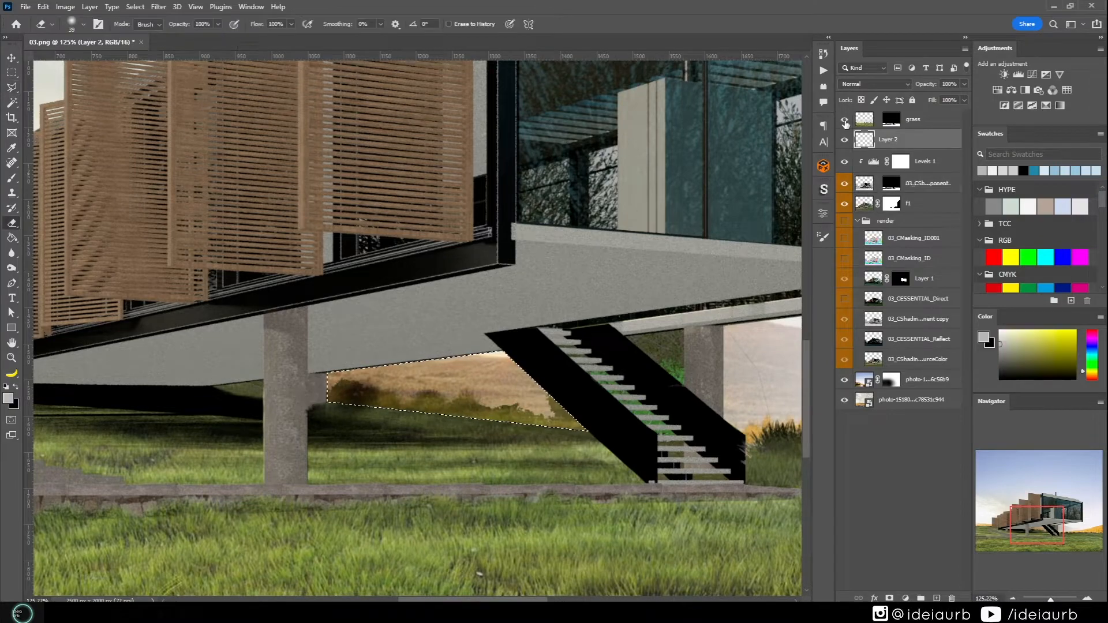
pyautogui.click(845, 120)
pyautogui.click(845, 120)
pyautogui.moveTo(346, 389); pyautogui.dragTo(423, 418)
pyautogui.click(846, 124)
pyautogui.click(845, 119)
pyautogui.click(890, 119)
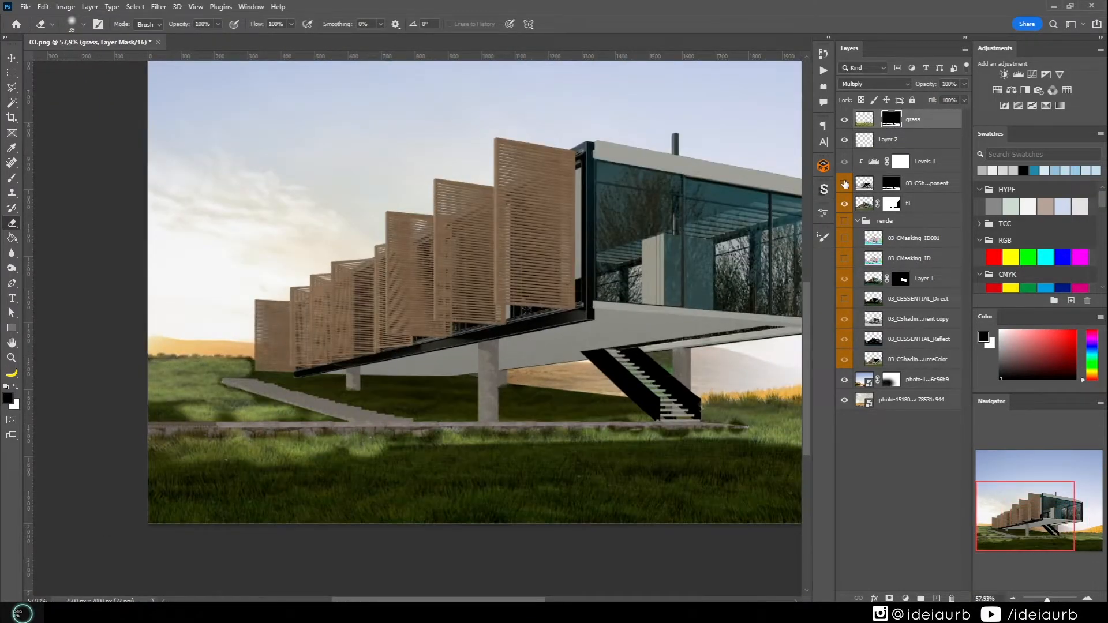
# - Isolate the raw shading layer with its Levels 1, and add a second clipped Levels with the black output at 157
pyautogui.click(864, 184)
pyautogui.keyDown('alt'); pyautogui.click(845, 184); pyautogui.keyUp('alt')
pyautogui.click(845, 162)
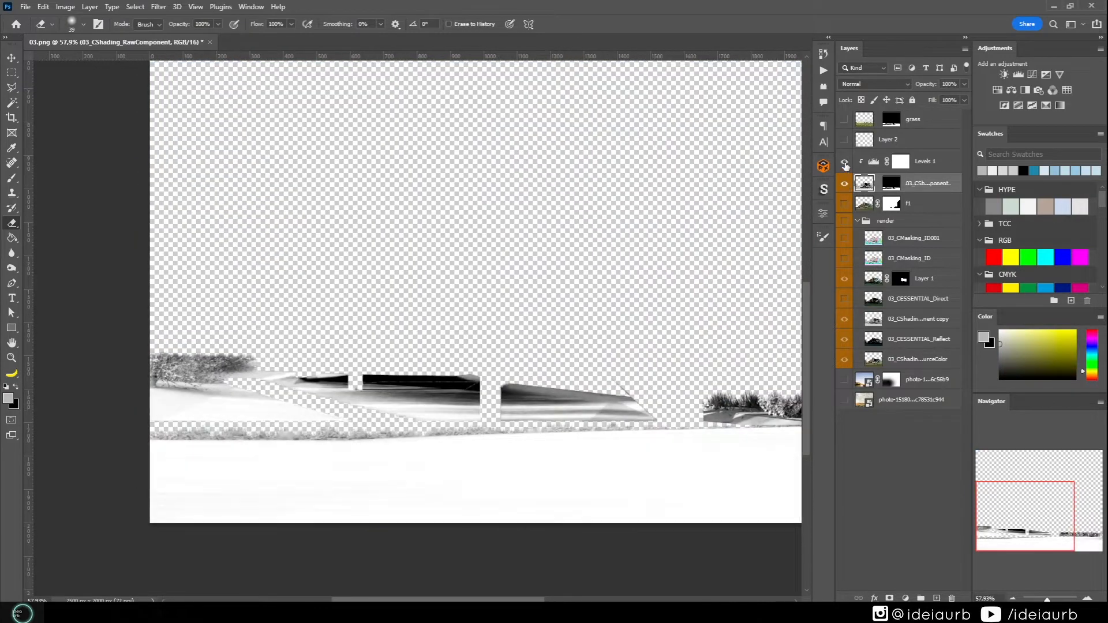
pyautogui.click(919, 163)
pyautogui.click(1018, 75)
pyautogui.click(724, 405)
pyautogui.moveTo(673, 364); pyautogui.dragTo(749, 361)
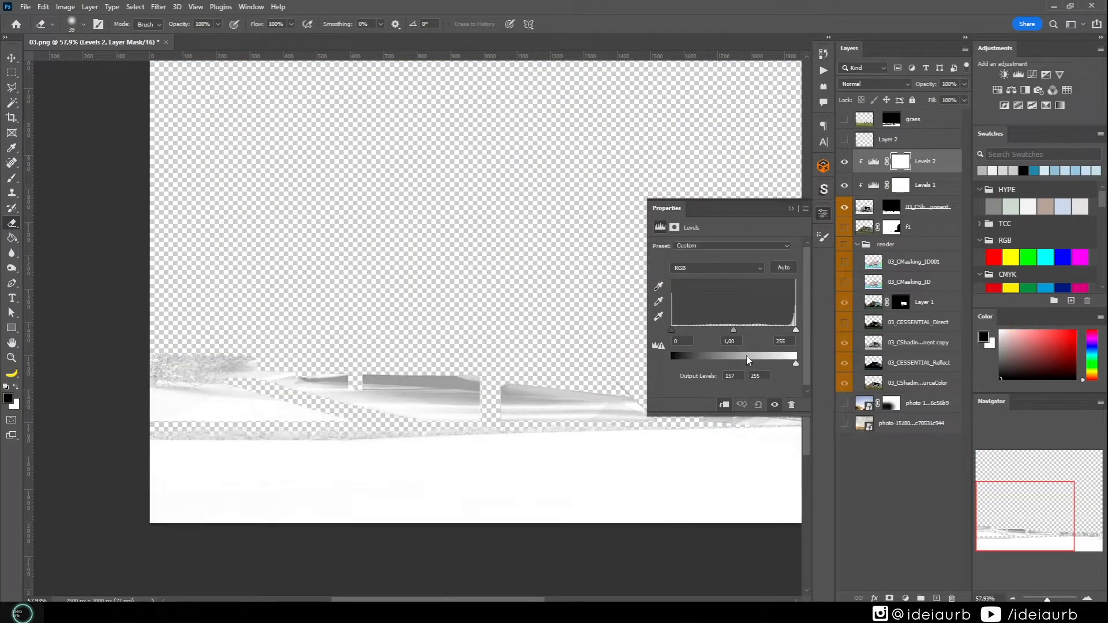
# - Show the two sky photos, the grass, Layer 2 and f1 layers again
pyautogui.click(791, 209)
pyautogui.click(844, 207)
pyautogui.click(844, 207)
pyautogui.moveTo(845, 404); pyautogui.dragTo(845, 424)
pyautogui.moveTo(844, 119); pyautogui.dragTo(844, 140)
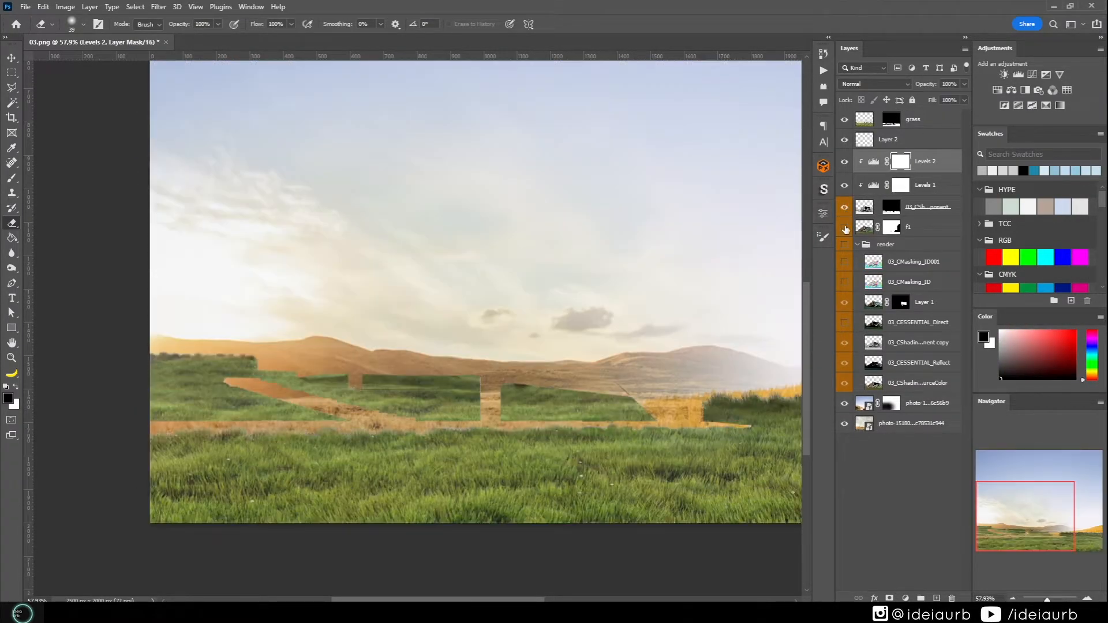
pyautogui.click(844, 227)
# - Invert the Levels 2 mask and paint it white at 40% opacity beneath the building to lighten the shadows on the grass
pyautogui.scroll(-2, 386, 507)
pyautogui.hotkey('ctrl', 'i')
pyautogui.scroll(3, 431, 390)
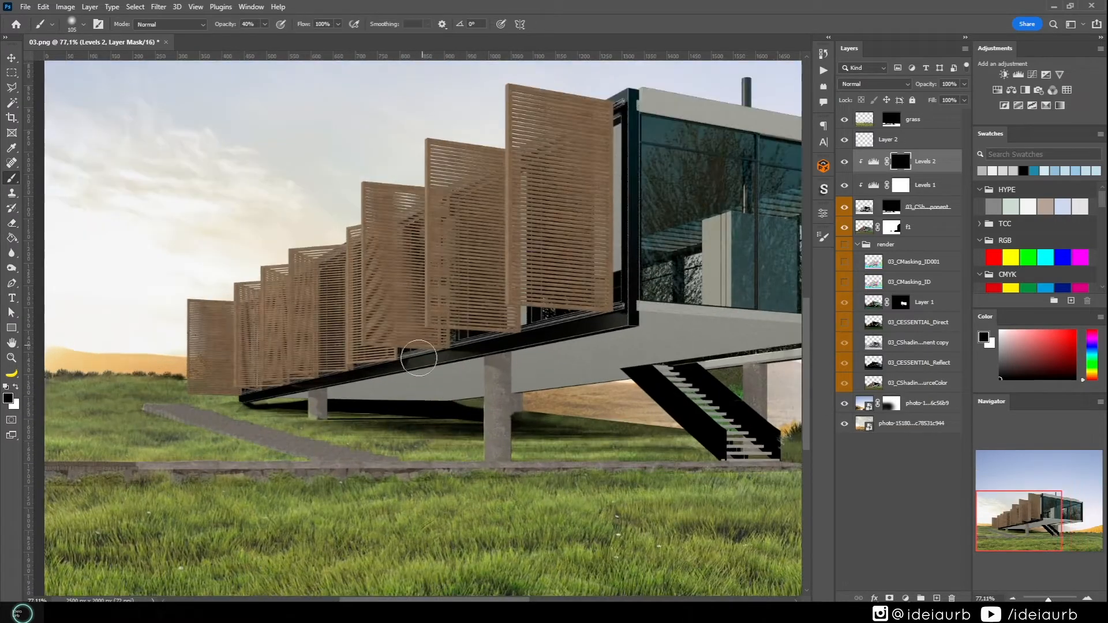
pyautogui.press('b')
pyautogui.press('x')
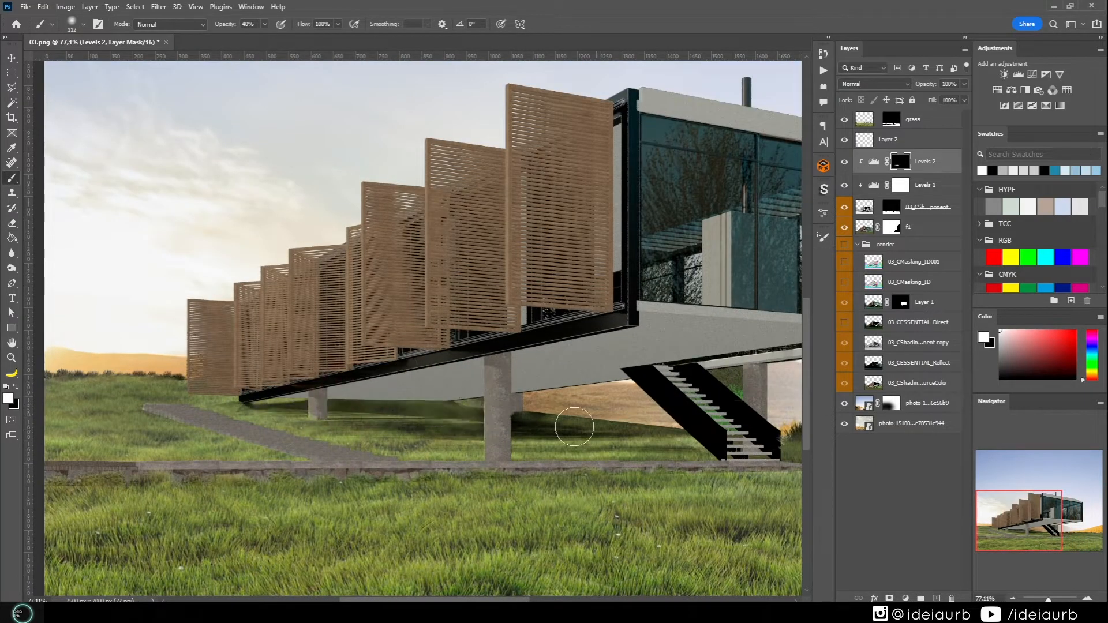
pyautogui.moveTo(574, 427); pyautogui.dragTo(456, 409)
pyautogui.scroll(-7, 393, 418)
pyautogui.scroll(4, 543, 381)
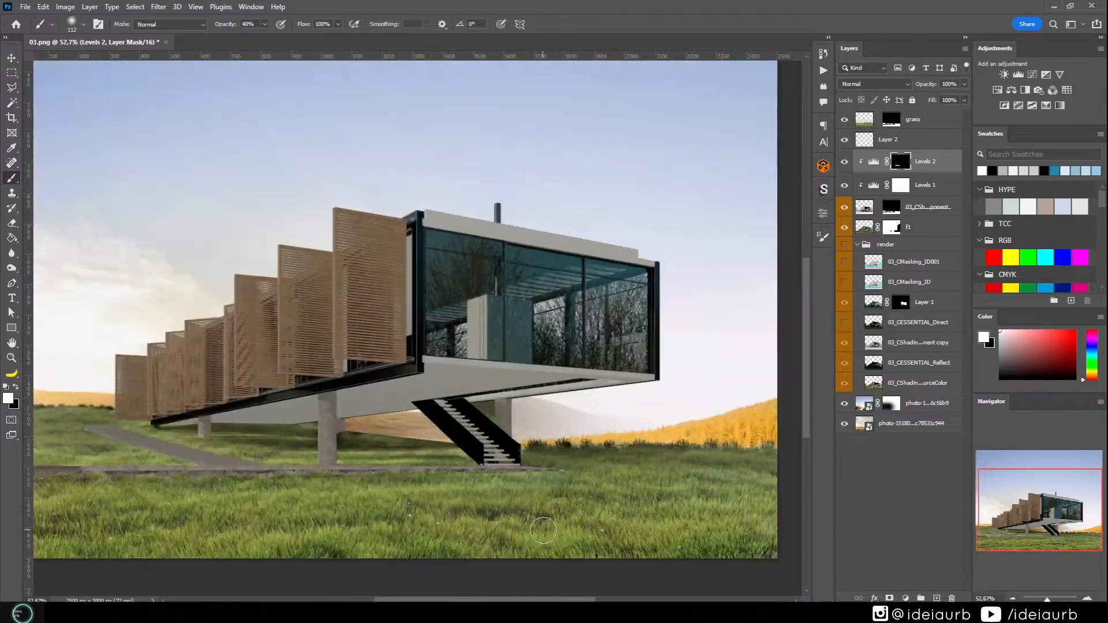
# - Place the grama (2) lawn photo from the grama texture folder and position it over the render's lower left half
pyautogui.scroll(-2, 543, 381)
pyautogui.hotkey('alt', 'Tab')
pyautogui.scroll(-5, 591, 417)
pyautogui.scroll(4, 591, 417)
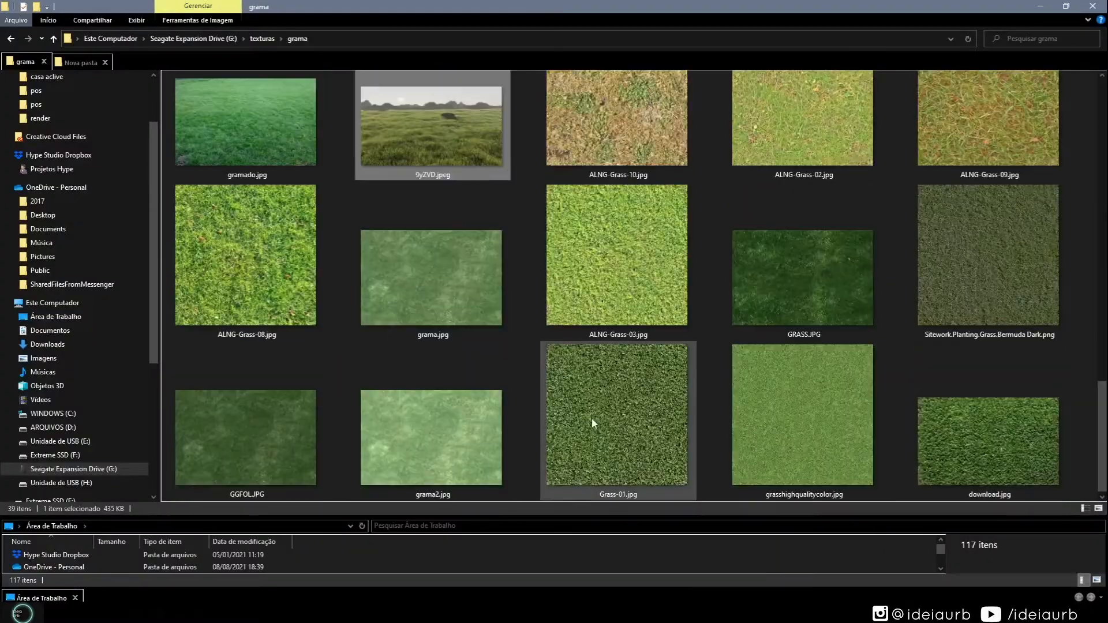
pyautogui.scroll(1, 591, 417)
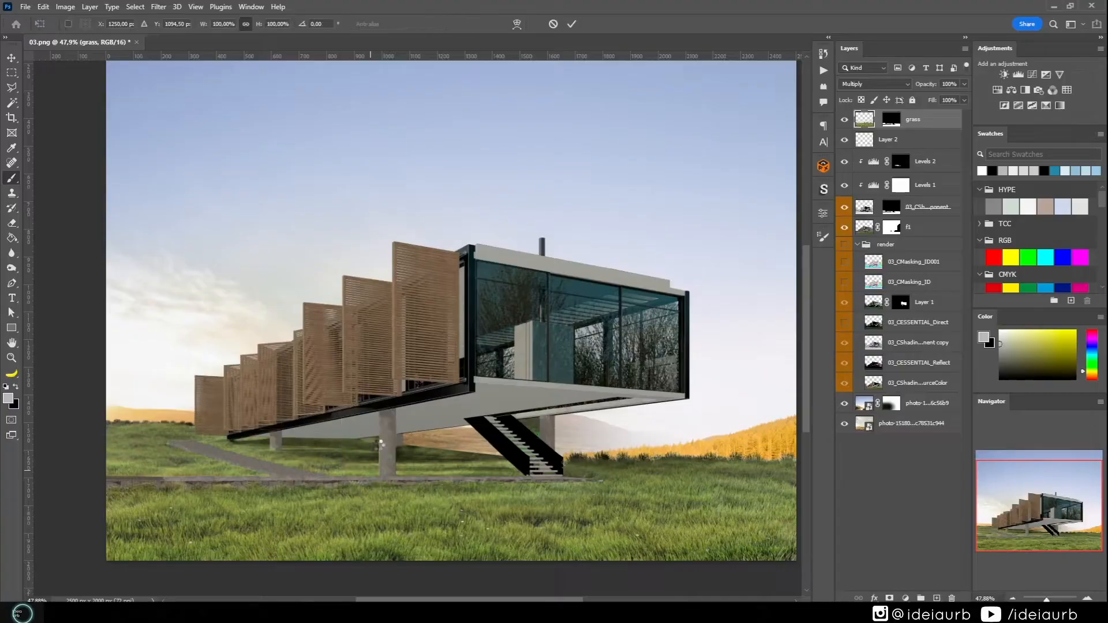
pyautogui.scroll(-3, 380, 444)
pyautogui.moveTo(540, 424); pyautogui.dragTo(370, 470)
pyautogui.moveTo(431, 418)
pyautogui.mouseDown()
pyautogui.moveTo(468, 419)
pyautogui.moveTo(425, 415)
pyautogui.mouseUp()
pyautogui.press('Return')
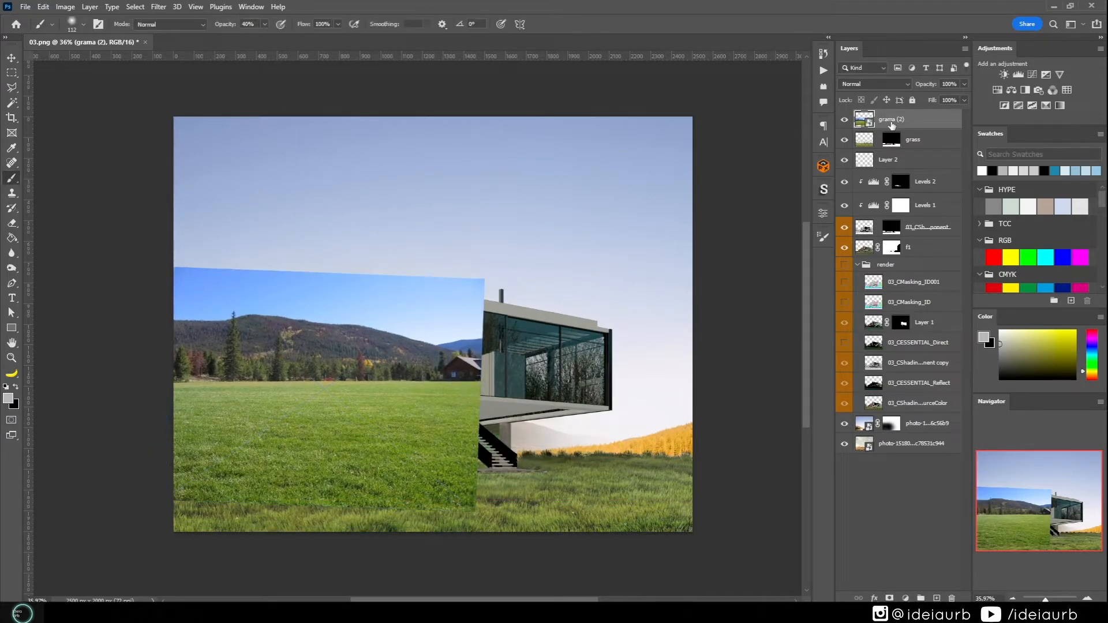
# - Rasterize the grama (2) layer and copy its photo sideways within the layer to cover the full image width
pyautogui.rightClick(894, 122)
pyautogui.click(913, 321)
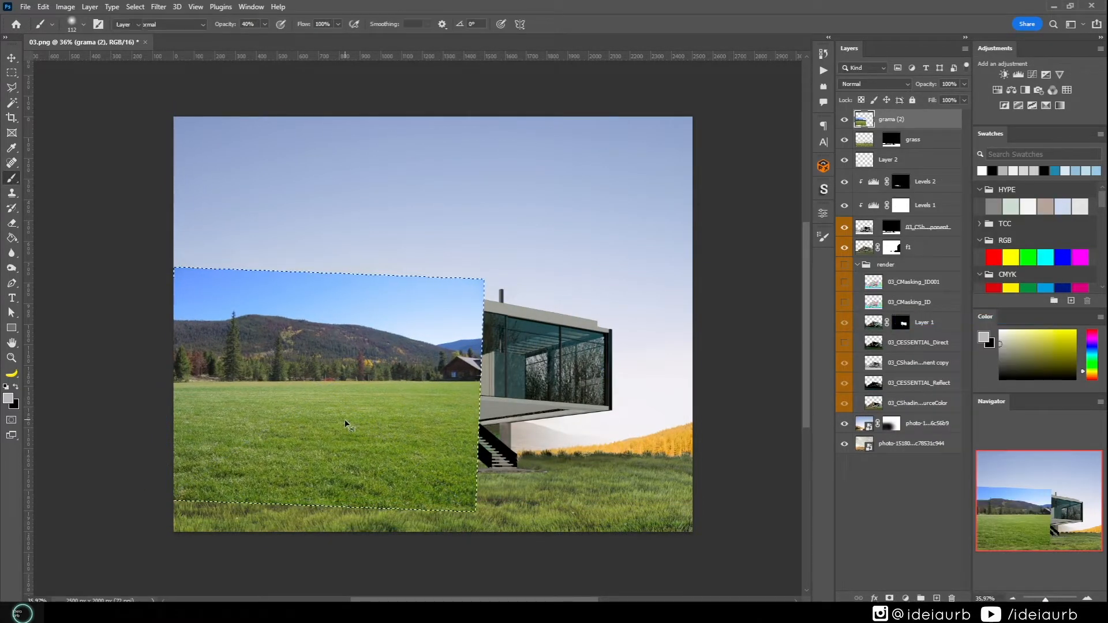
pyautogui.moveTo(345, 424); pyautogui.dragTo(601, 422)
pyautogui.hotkey('ctrl', 'd')
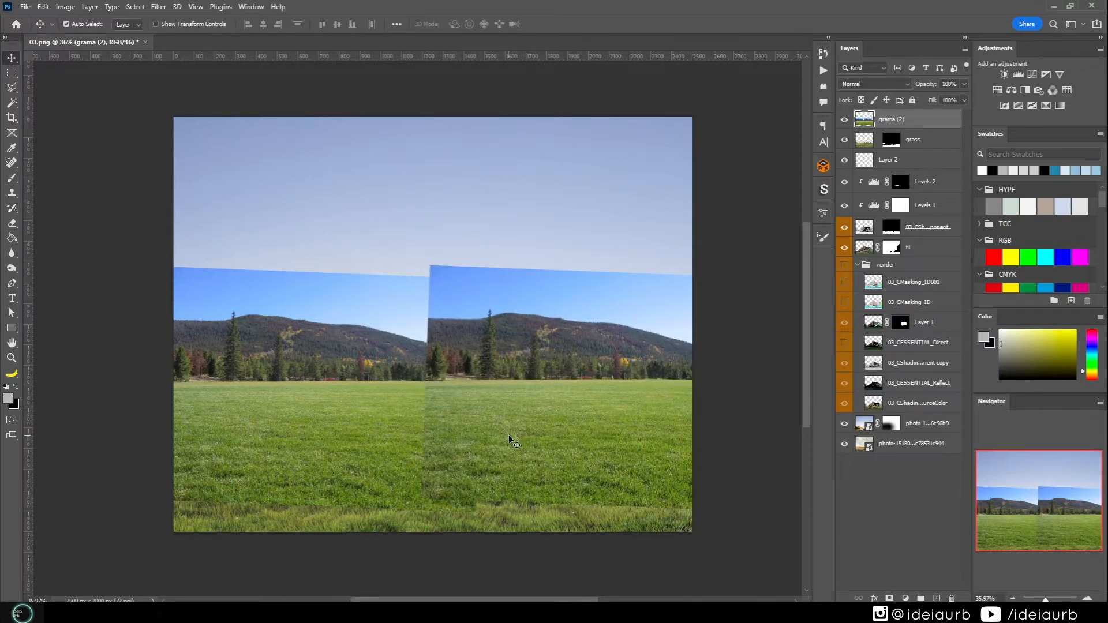
# - Clone grass across the seam between the two photo copies with a larger Clone Stamp, undoing the strokes that copy trees
pyautogui.press('s')
pyautogui.scroll(3, 484, 414)
pyautogui.rightClick(374, 423)
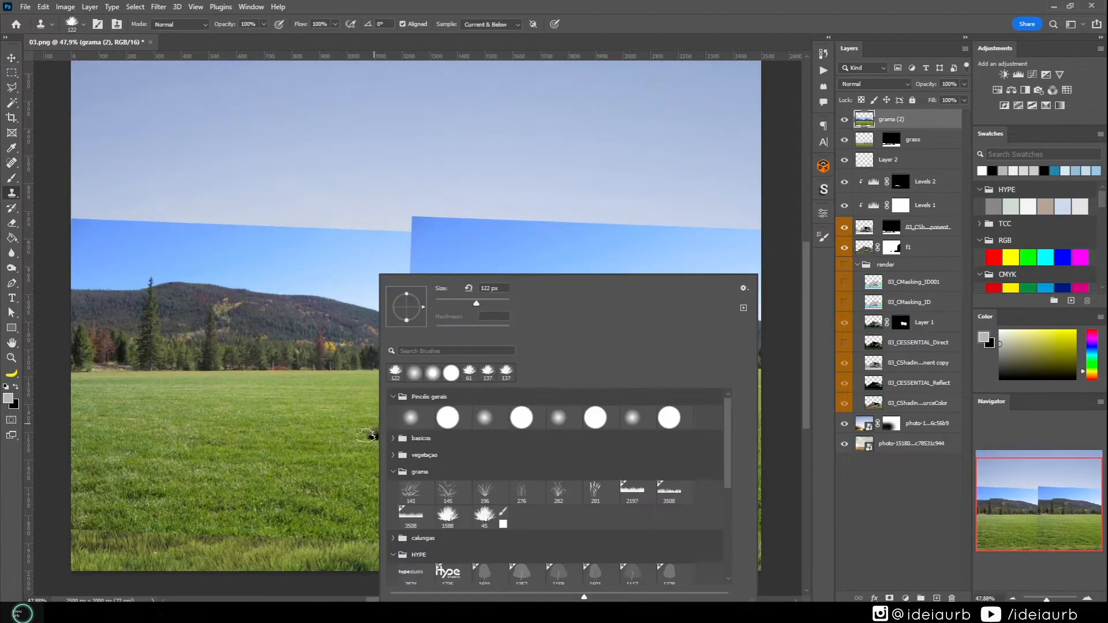
pyautogui.press('Return')
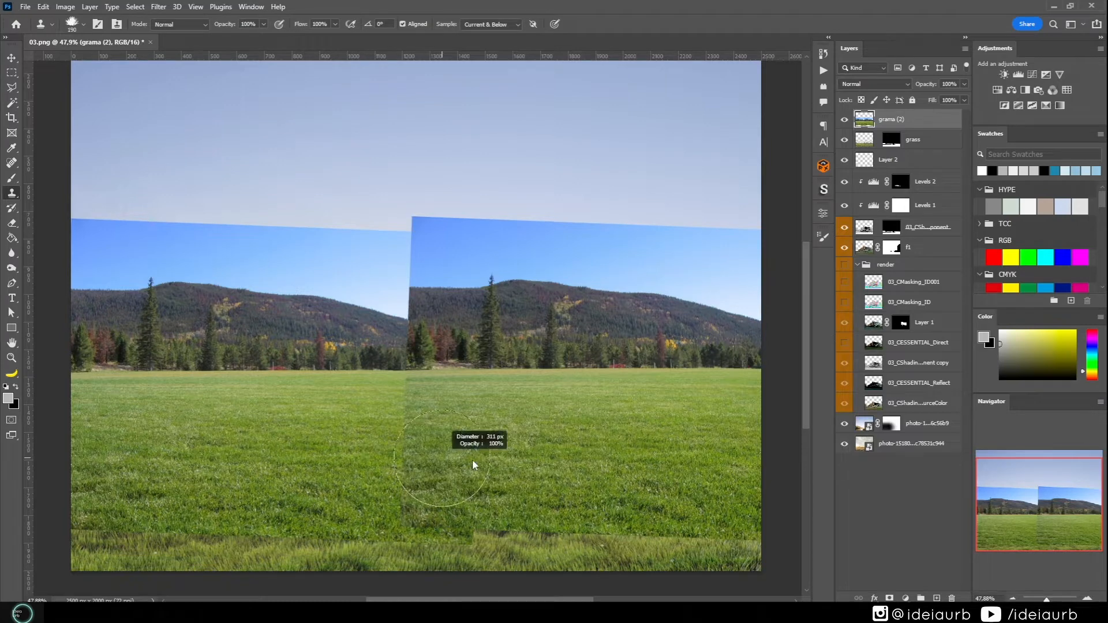
pyautogui.moveTo(474, 464); pyautogui.dragTo(498, 464)
pyautogui.moveTo(404, 440)
pyautogui.mouseDown()
pyautogui.moveTo(402, 400)
pyautogui.moveTo(399, 458)
pyautogui.moveTo(370, 393)
pyautogui.mouseUp()
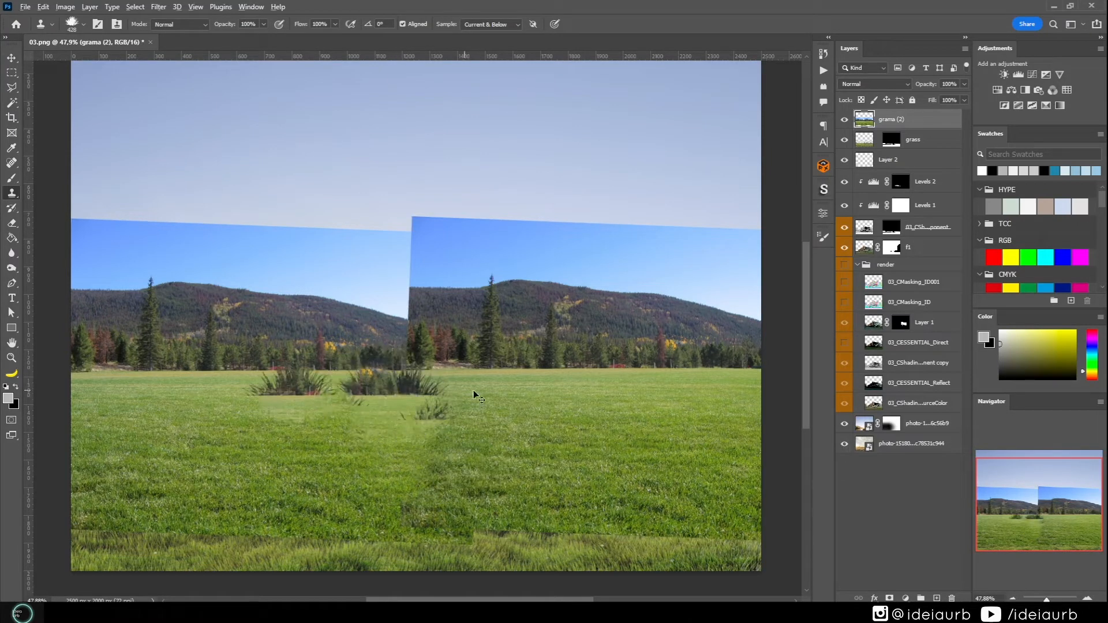
pyautogui.hotkey('ctrl', 'z')
pyautogui.hotkey('ctrl', 'z')
pyautogui.hotkey('ctrl', 'z')
pyautogui.hotkey('ctrl', 'z')
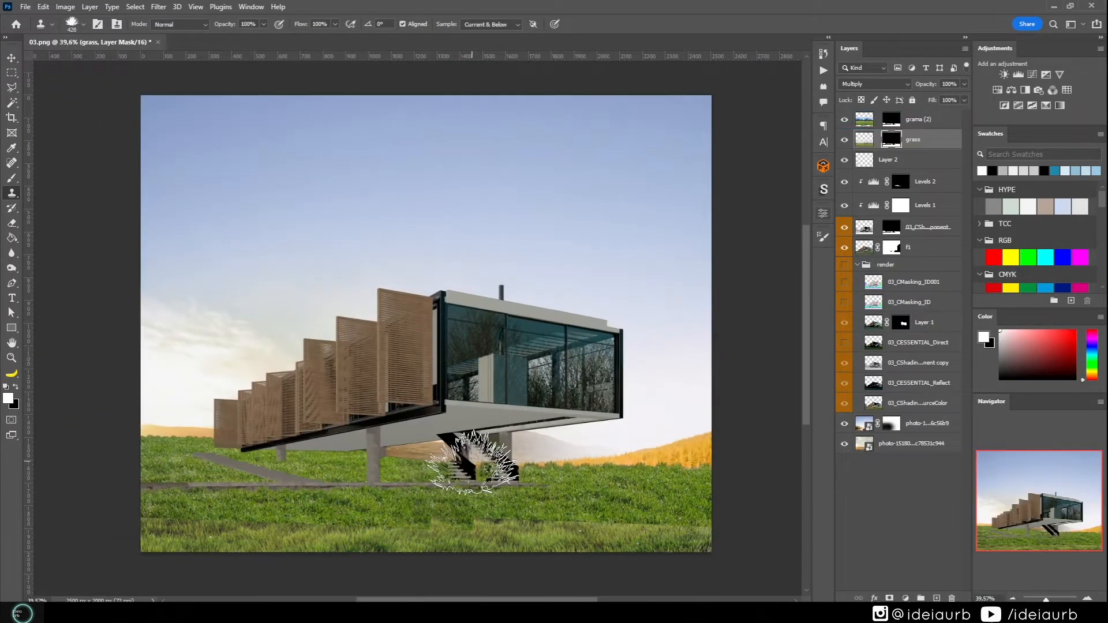
# - Preview Multiply on the grama (2) layer without keeping it, and reposition the lawn photo beneath the house
pyautogui.click(880, 86)
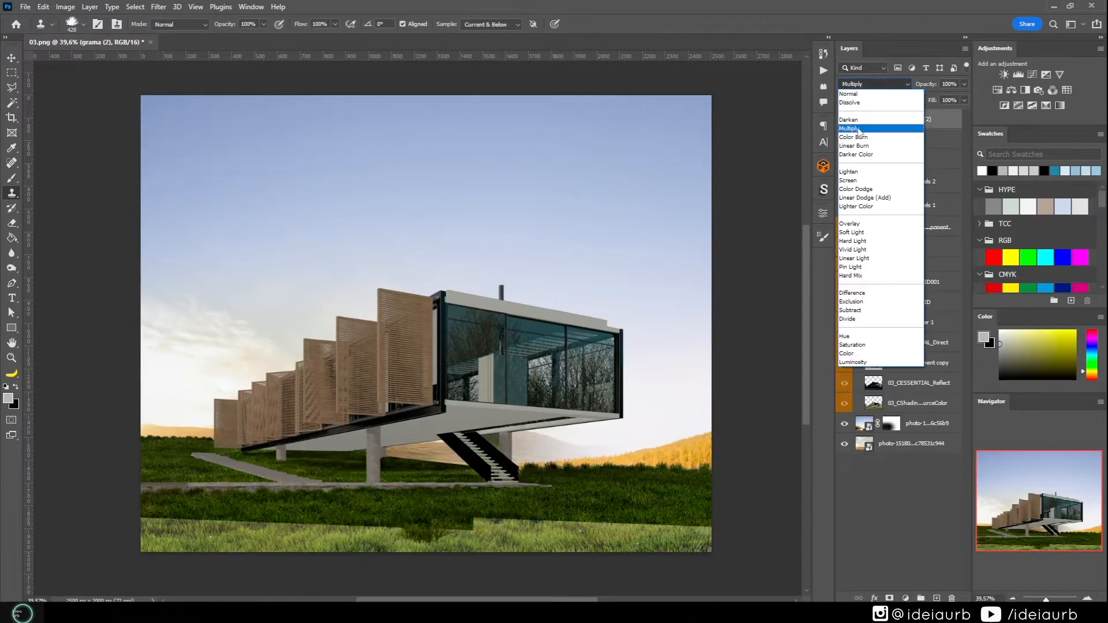
pyautogui.press('Escape')
pyautogui.press('v')
pyautogui.scroll(3, 508, 381)
pyautogui.hotkey('ctrl', 't')
pyautogui.moveTo(492, 458); pyautogui.dragTo(477, 473)
pyautogui.press('Return')
# - Try to blend the grama (2) lawn into the foreground grass by painting black on its mask
pyautogui.click(892, 119)
pyautogui.press('b')
pyautogui.press('x')
pyautogui.moveTo(363, 497)
pyautogui.mouseDown()
pyautogui.moveTo(118, 485)
pyautogui.moveTo(635, 490)
pyautogui.mouseUp()
pyautogui.scroll(-3, 438, 433)
pyautogui.scroll(5, 605, 477)
pyautogui.moveTo(644, 442); pyautogui.dragTo(479, 450)
pyautogui.scroll(-2, 497, 462)
pyautogui.scroll(2, 277, 465)
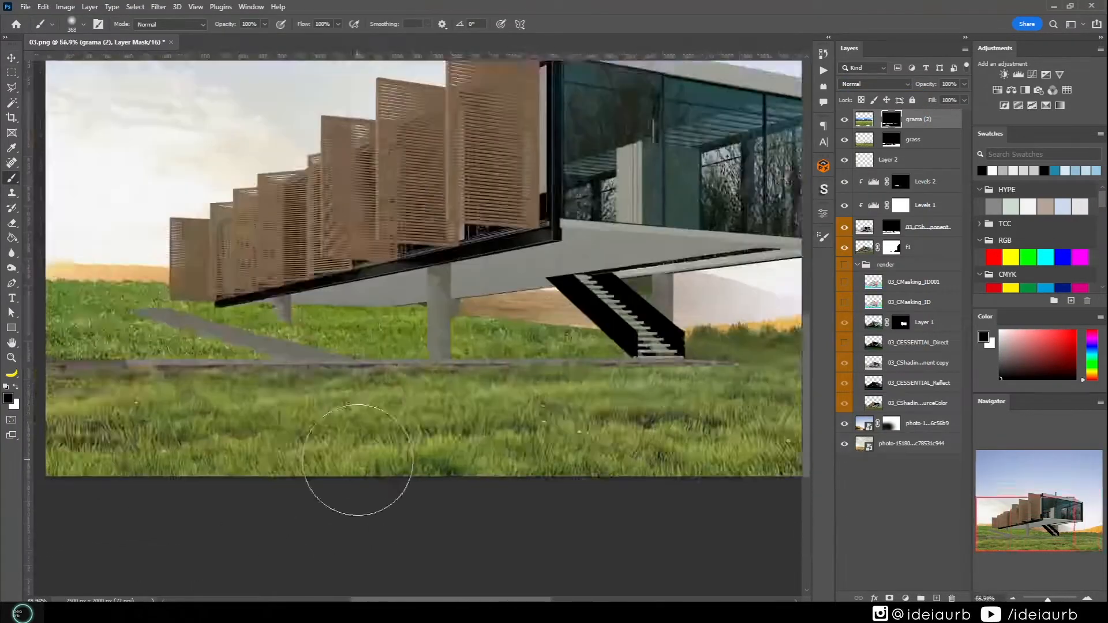
# - Replace the grama (2) mask with a copy of the grass layer's mask, and hide the grass layer
pyautogui.scroll(-4, 359, 470)
pyautogui.moveTo(892, 140); pyautogui.dragTo(892, 119)
pyautogui.press('Return')
pyautogui.click(845, 140)
pyautogui.click(891, 119)
pyautogui.click(865, 119)
pyautogui.hotkey('ctrl', 't')
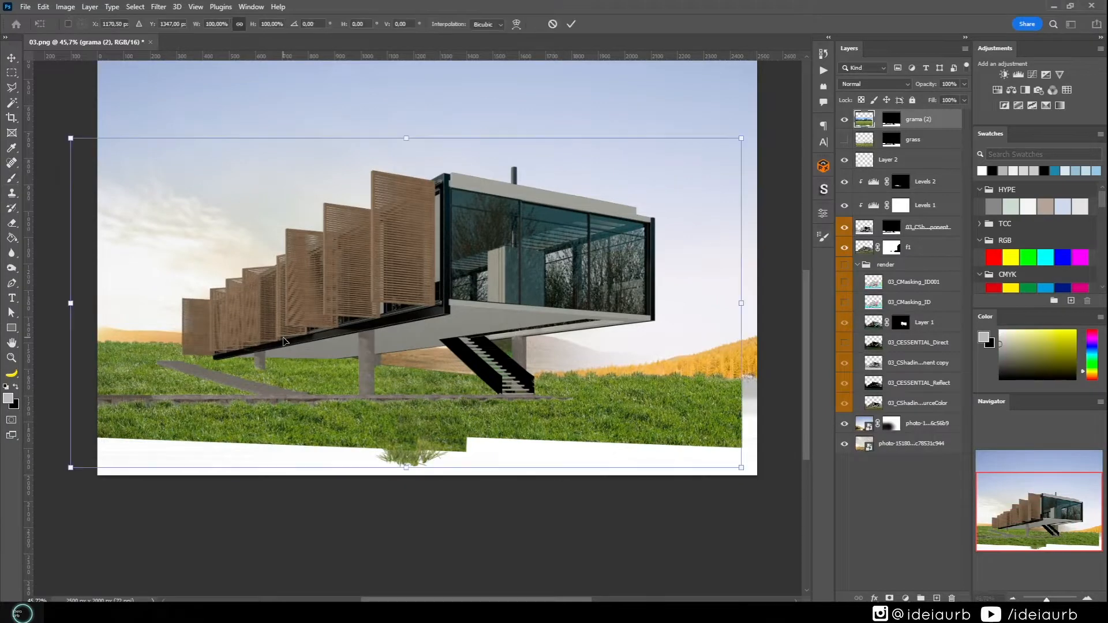
# - Move the grama (2) photo down inside its mask until the lawn fills the foreground, and set its blend mode to Multiply
pyautogui.press('Return')
pyautogui.scroll(-3, 282, 338)
pyautogui.press('m')
pyautogui.moveTo(134, 404); pyautogui.dragTo(670, 448)
pyautogui.click(892, 120)
pyautogui.hotkey('ctrl', 'd')
pyautogui.click(865, 120)
pyautogui.hotkey('ctrl', 't')
pyautogui.moveTo(392, 369); pyautogui.dragTo(393, 413)
pyautogui.scroll(3, 385, 392)
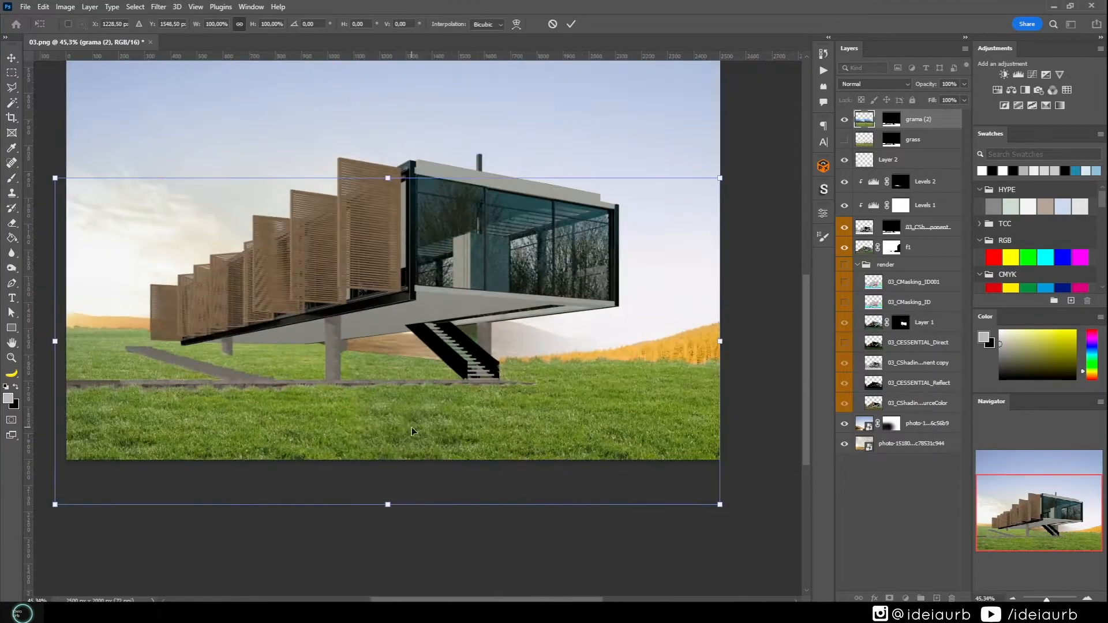
pyautogui.press('Return')
pyautogui.click(875, 84)
pyautogui.click(851, 127)
# - Compare the ground around the path with Layer 2 hidden and shown
pyautogui.click(887, 160)
pyautogui.click(844, 160)
pyautogui.click(844, 160)
pyautogui.press('e')
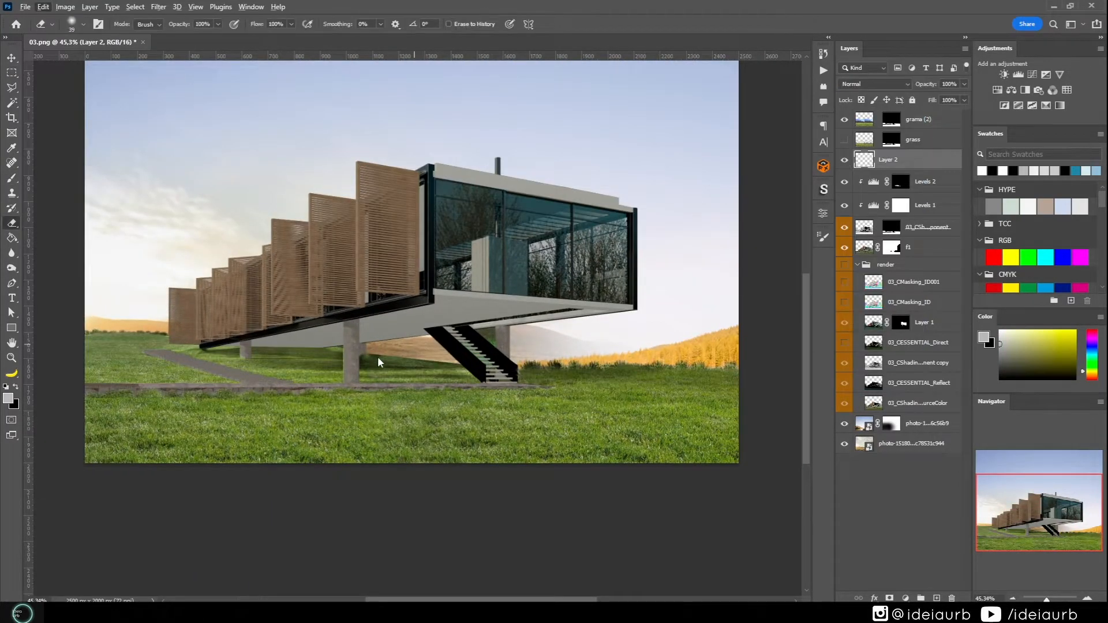
# - Readjust the Levels 1 input slider to retune the shading layer over the new grass
pyautogui.scroll(-1, 720, 468)
pyautogui.click(874, 205)
pyautogui.doubleClick(874, 206)
pyautogui.moveTo(686, 330); pyautogui.dragTo(695, 331)
pyautogui.click(823, 213)
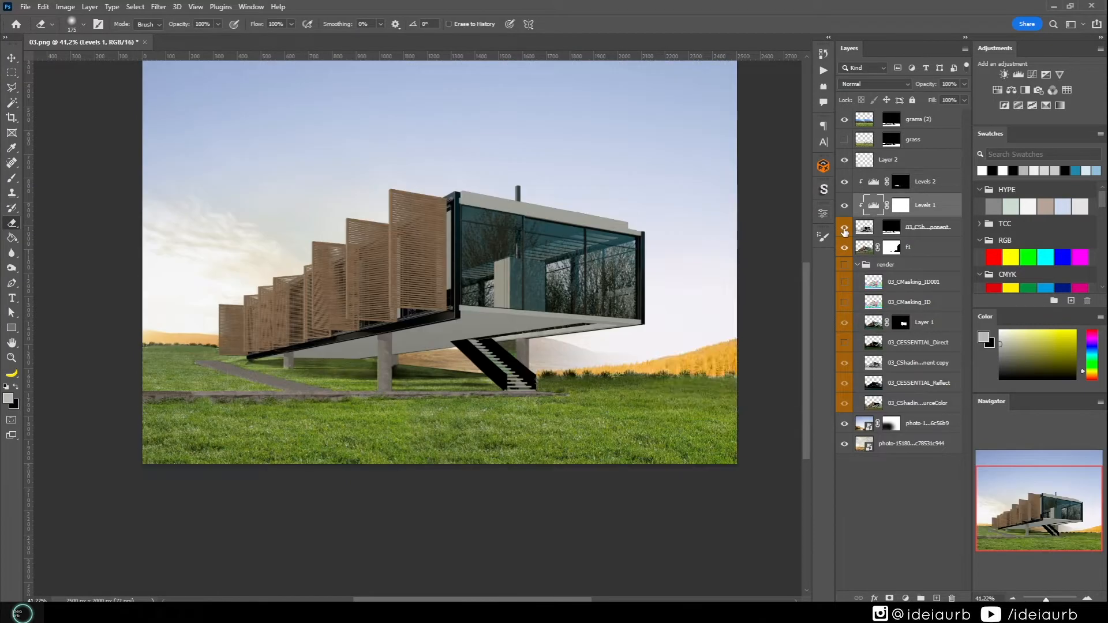
# - Rebalance the shadow beneath the house on the Levels 2 mask, painting black at 50% and white at 20% opacity
pyautogui.click(901, 182)
pyautogui.press('d')
pyautogui.press('b')
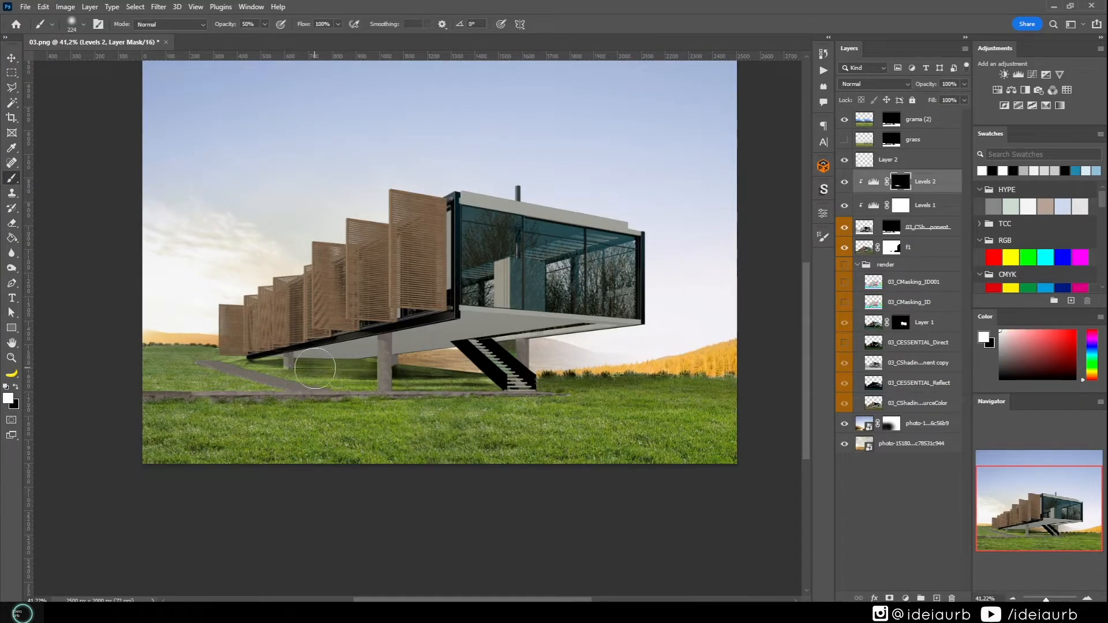
pyautogui.press('x')
pyautogui.moveTo(315, 369); pyautogui.dragTo(293, 371)
pyautogui.press('x')
pyautogui.press('2')
pyautogui.moveTo(392, 376)
pyautogui.mouseDown()
pyautogui.moveTo(290, 374)
pyautogui.moveTo(349, 368)
pyautogui.mouseUp()
pyautogui.press('x')
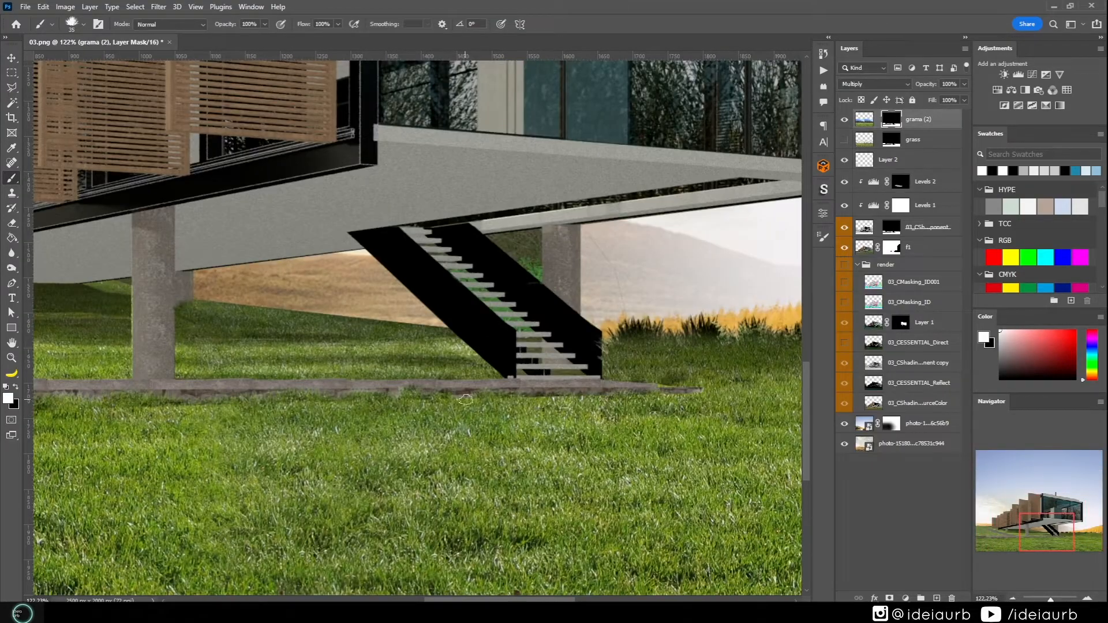
# - On Layer 2, touch up the path edge below the staircase and the ground at the building's far left end using a sampled dark green
pyautogui.click(889, 160)
pyautogui.moveTo(517, 397); pyautogui.dragTo(621, 396)
pyautogui.scroll(-8, 531, 422)
pyautogui.scroll(5, 249, 390)
pyautogui.rightClick(324, 375)
pyautogui.click(358, 352)
pyautogui.click(324, 378)
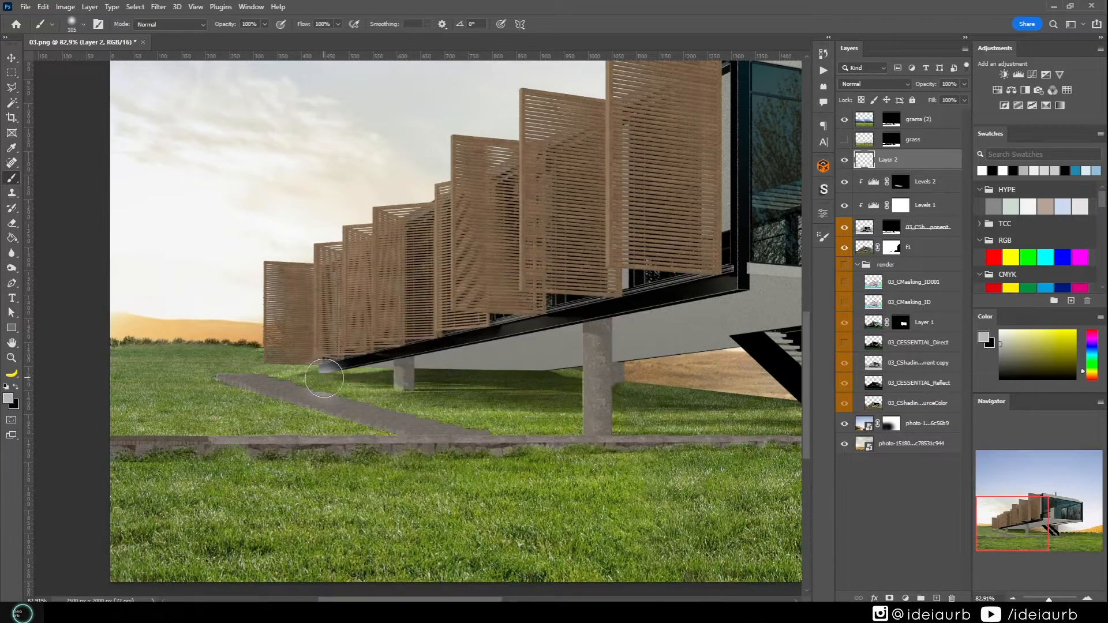
pyautogui.keyDown('alt'); pyautogui.click(312, 378); pyautogui.keyUp('alt')
pyautogui.scroll(-4, 396, 402)
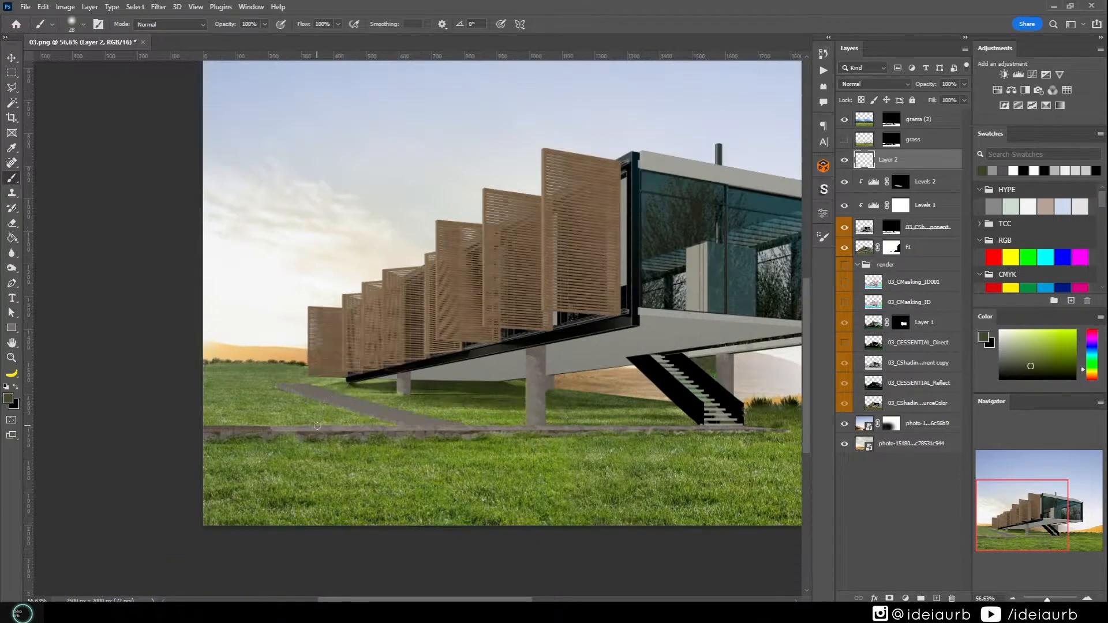
pyautogui.press('e')
# - Compare the shading with Levels 2 off and on, and delete the hidden grass layer
pyautogui.click(845, 181)
pyautogui.click(845, 182)
pyautogui.scroll(-4, 577, 439)
pyautogui.click(924, 141)
pyautogui.press('Delete')
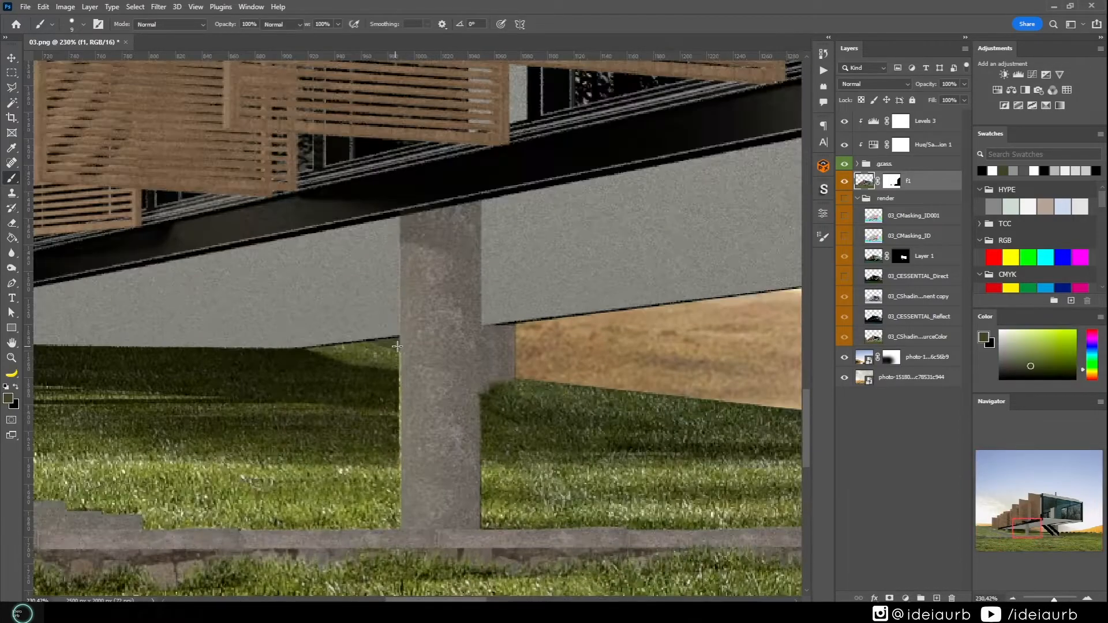
# - Select the lawn strip along the column's left edge and target the grama (2) mask inside the grass group
pyautogui.press('m')
pyautogui.moveTo(329, 346); pyautogui.dragTo(401, 529)
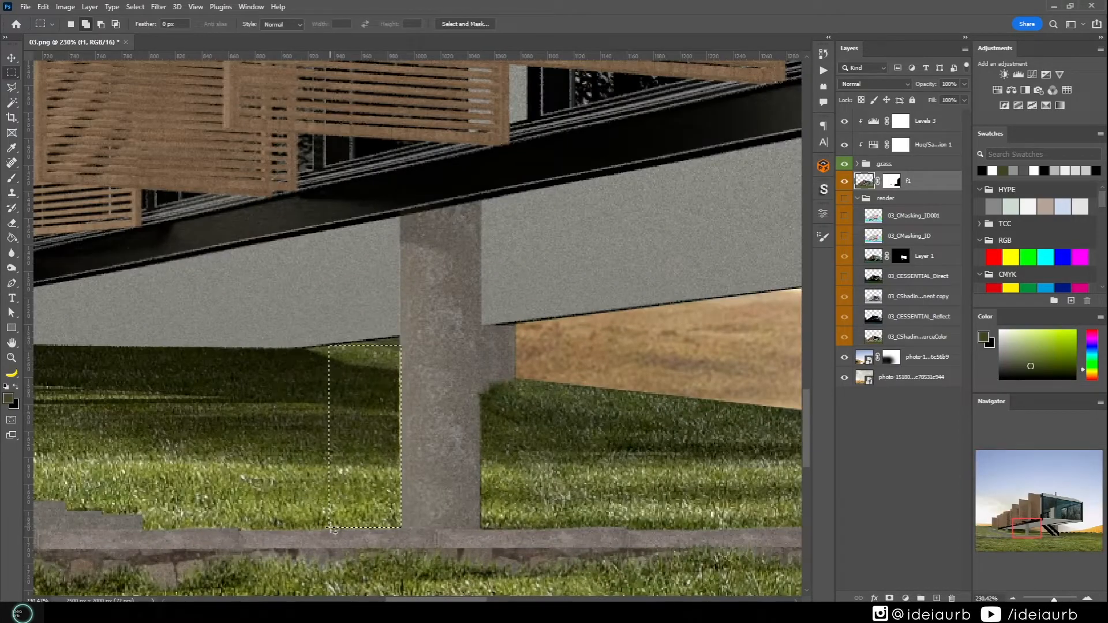
pyautogui.click(858, 163)
pyautogui.click(901, 182)
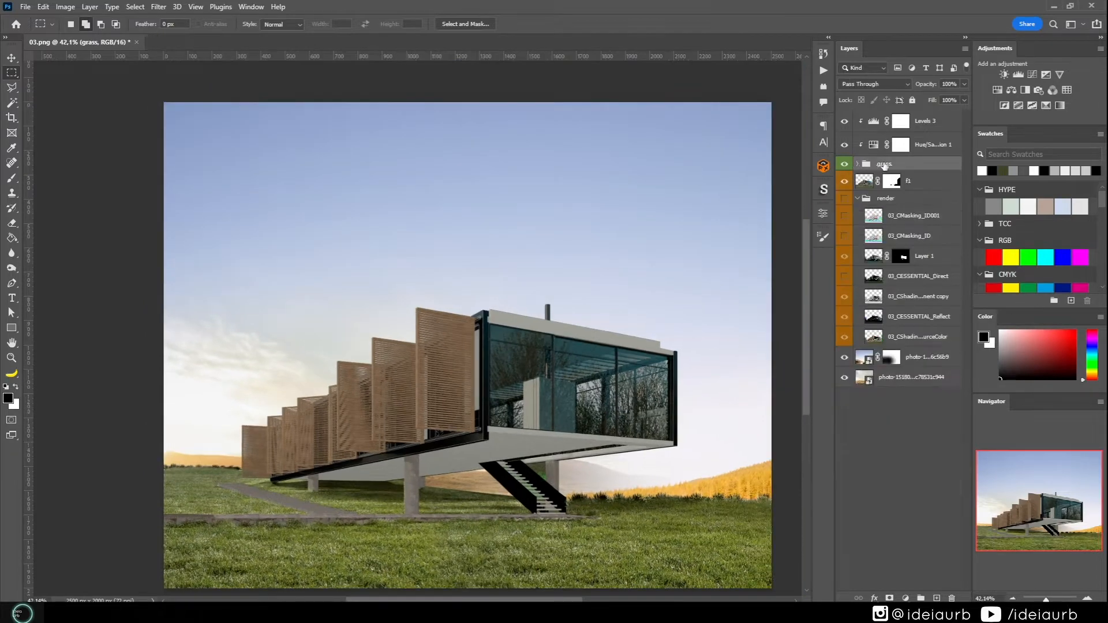
# - Save the document as 03.psd in the project's folder under TRABALHOS IDEIA, 04 VIDEOS YT
pyautogui.hotkey('shift', 'ctrl', 's')
pyautogui.scroll(-3, 340, 313)
pyautogui.doubleClick(329, 450)
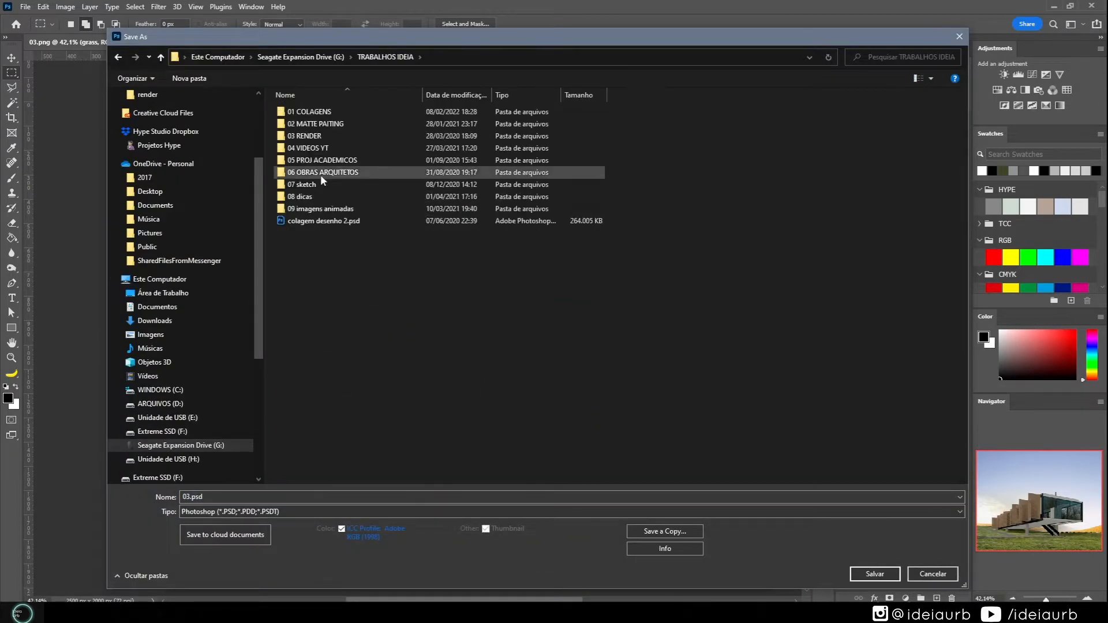
pyautogui.doubleClick(320, 148)
pyautogui.doubleClick(321, 112)
pyautogui.doubleClick(322, 161)
pyautogui.click(876, 574)
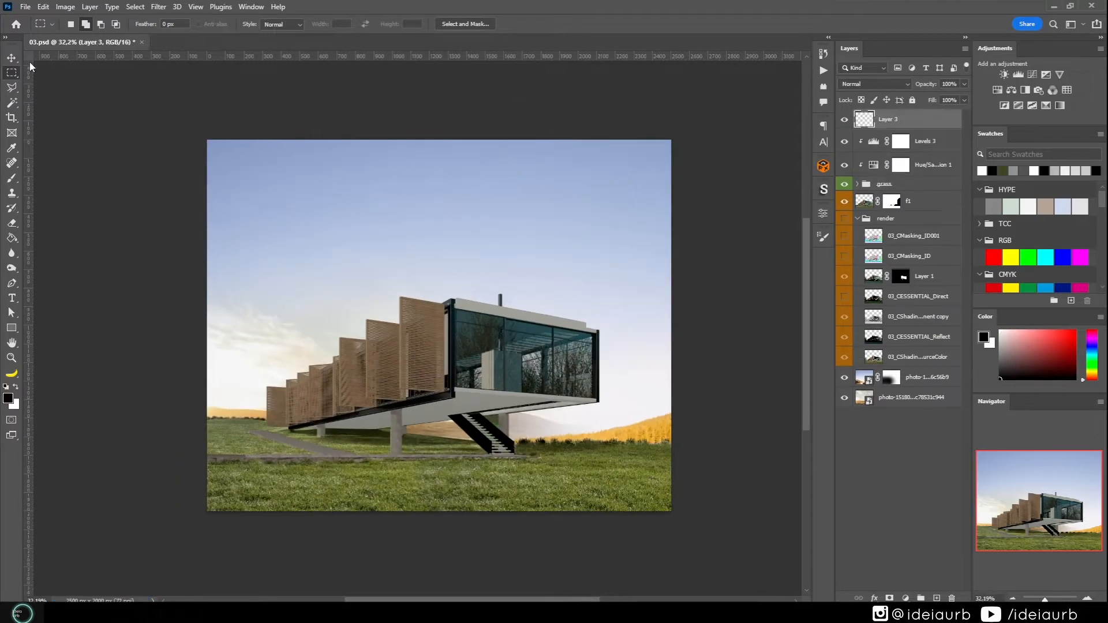
# - Draw a circular selection over most of the house with the Elliptical Marquee on the empty Layer 3
pyautogui.rightClick(12, 72)
pyautogui.click(63, 86)
pyautogui.moveTo(583, 511); pyautogui.dragTo(854, 556)
pyautogui.scroll(-4, 503, 398)
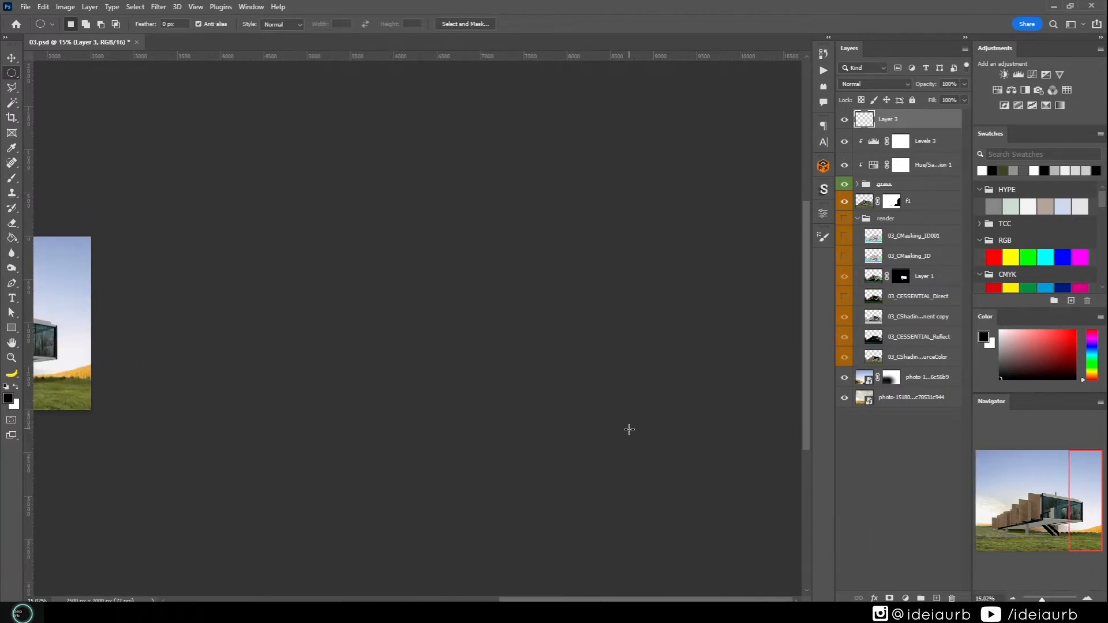
pyautogui.scroll(3, 93, 342)
pyautogui.scroll(2, 309, 349)
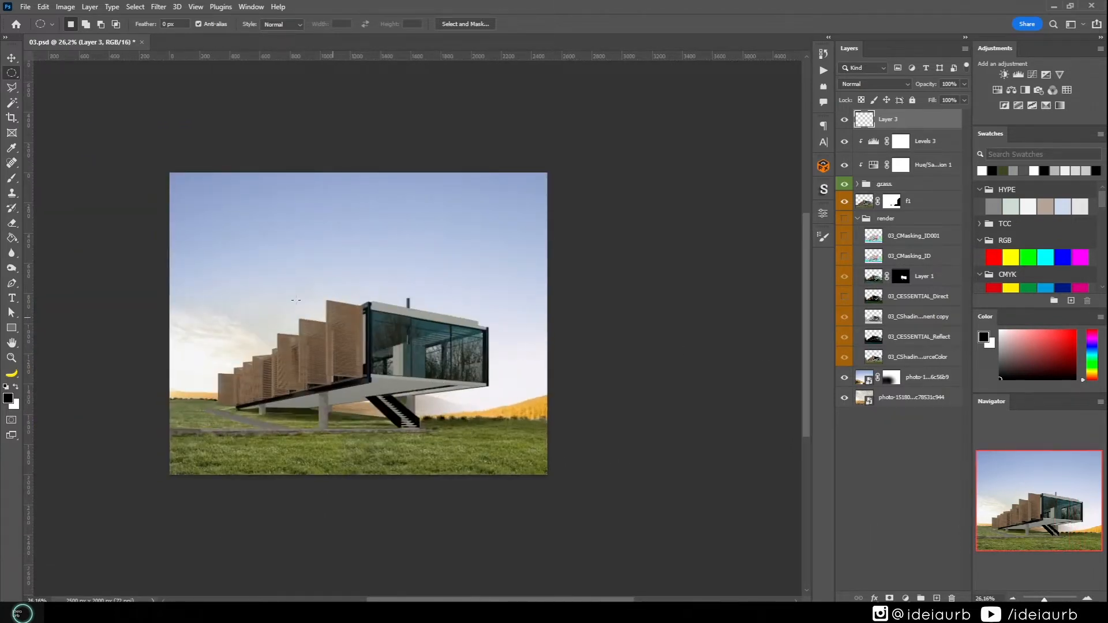
pyautogui.moveTo(561, 528); pyautogui.dragTo(577, 468)
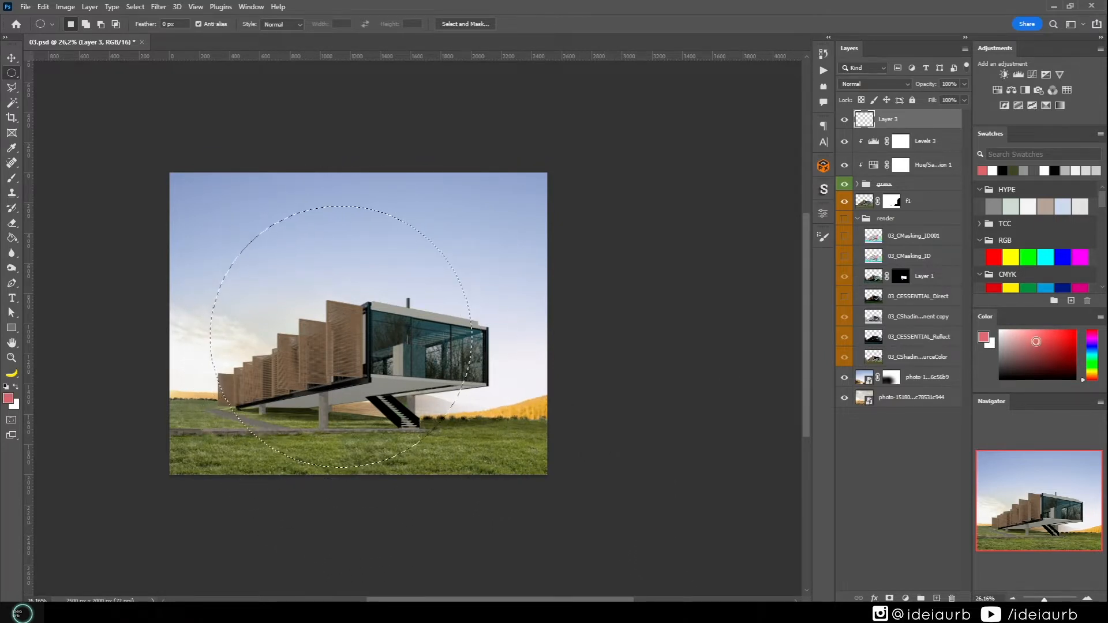
# - Fill the circle with pinkish red, set Layer 3's opacity to 53%, and shift the circle over the house
pyautogui.hotkey('alt', 'BackSpace')
pyautogui.press('5')
pyautogui.press('3')
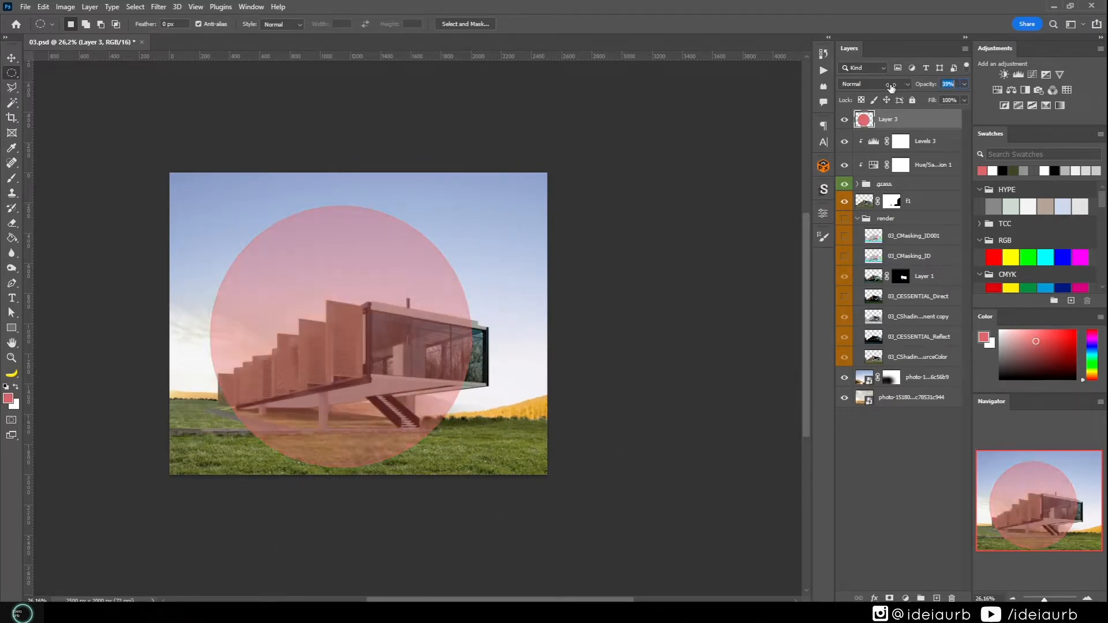
pyautogui.moveTo(366, 286); pyautogui.dragTo(341, 257)
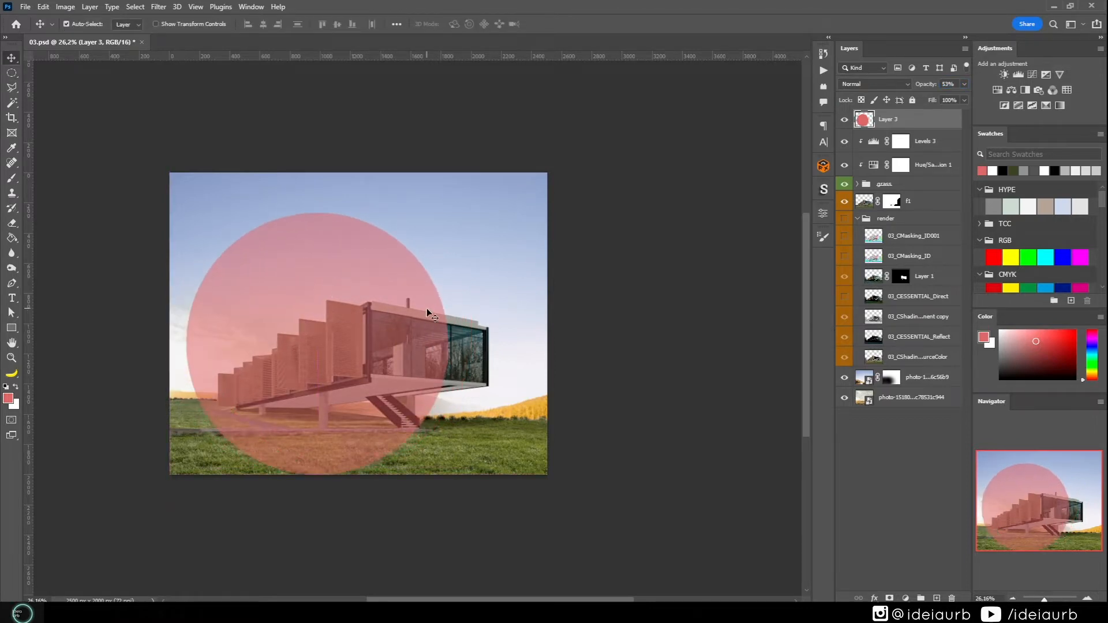
# - Extend the canvas on all four sides with the Crop tool to about 3370 × 2610 px
pyautogui.press('c')
pyautogui.moveTo(358, 475); pyautogui.dragTo(354, 517)
pyautogui.moveTo(207, 348); pyautogui.dragTo(170, 349)
pyautogui.moveTo(366, 196); pyautogui.dragTo(366, 192)
pyautogui.moveTo(553, 350); pyautogui.dragTo(574, 355)
pyautogui.press('Return')
pyautogui.scroll(2, 341, 401)
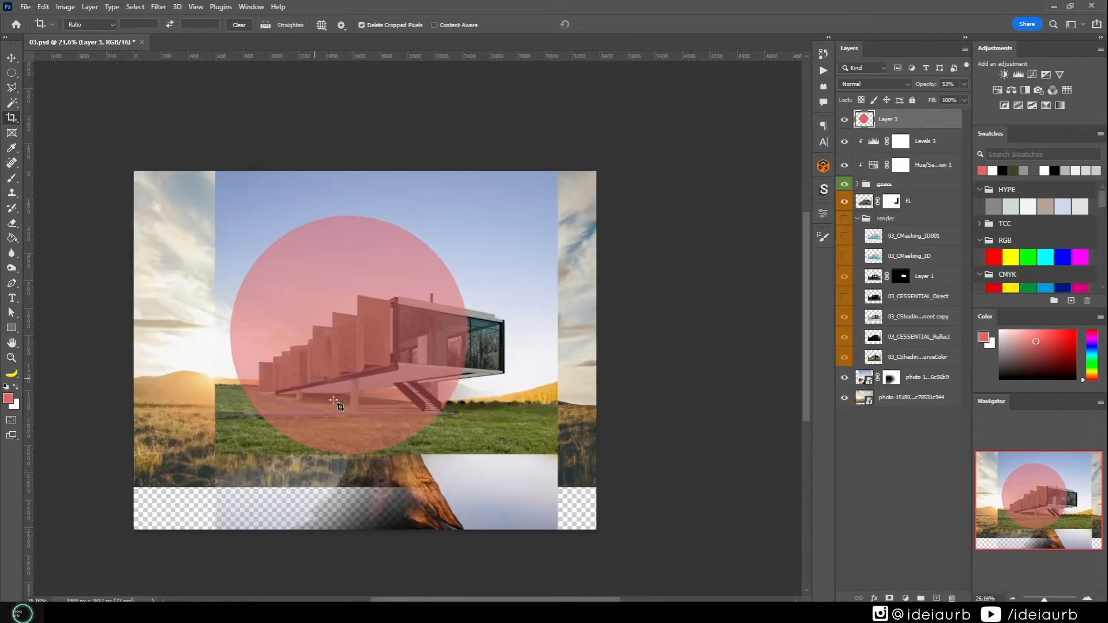
# - Enlarge the pink circle on Layer 3 and reposition it around the house
pyautogui.scroll(-1, 344, 392)
pyautogui.press('v')
pyautogui.scroll(2, 340, 356)
pyautogui.moveTo(308, 300)
pyautogui.mouseDown()
pyautogui.moveTo(289, 307)
pyautogui.moveTo(306, 311)
pyautogui.mouseUp()
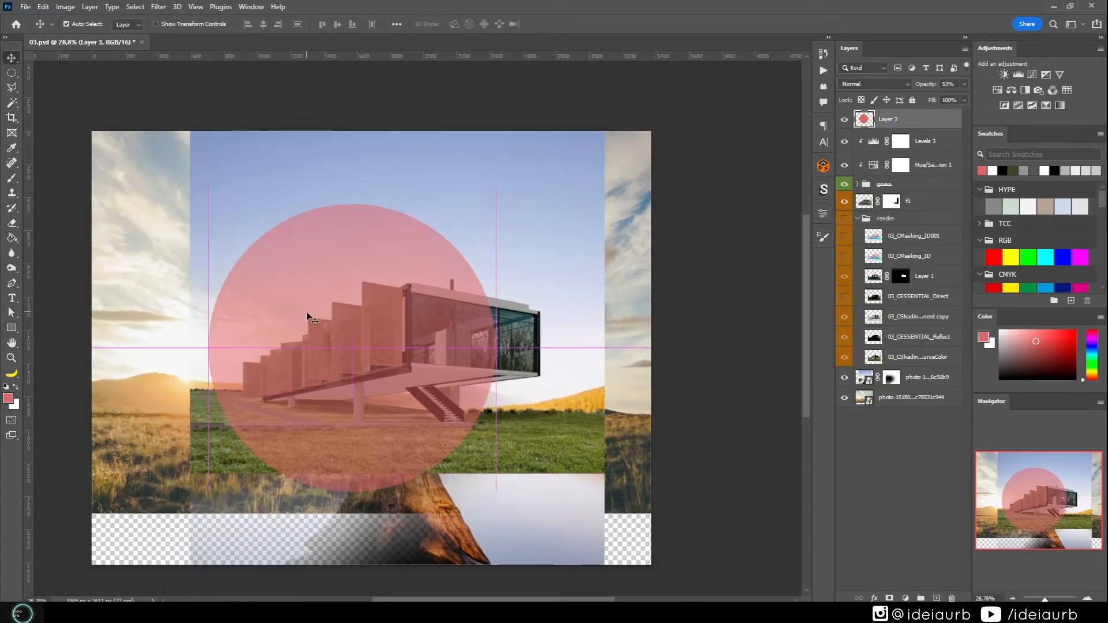
pyautogui.hotkey('ctrl', 't')
pyautogui.moveTo(495, 346); pyautogui.dragTo(516, 350)
pyautogui.press('Return')
pyautogui.scroll(3, 459, 388)
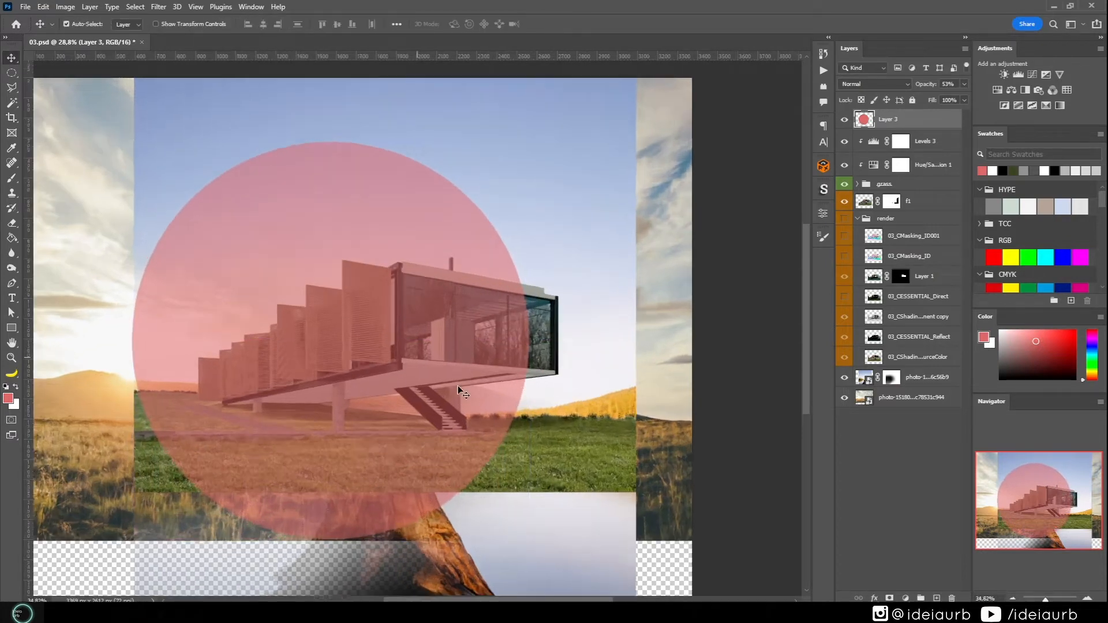
pyautogui.moveTo(472, 405); pyautogui.dragTo(482, 406)
pyautogui.scroll(-2, 425, 427)
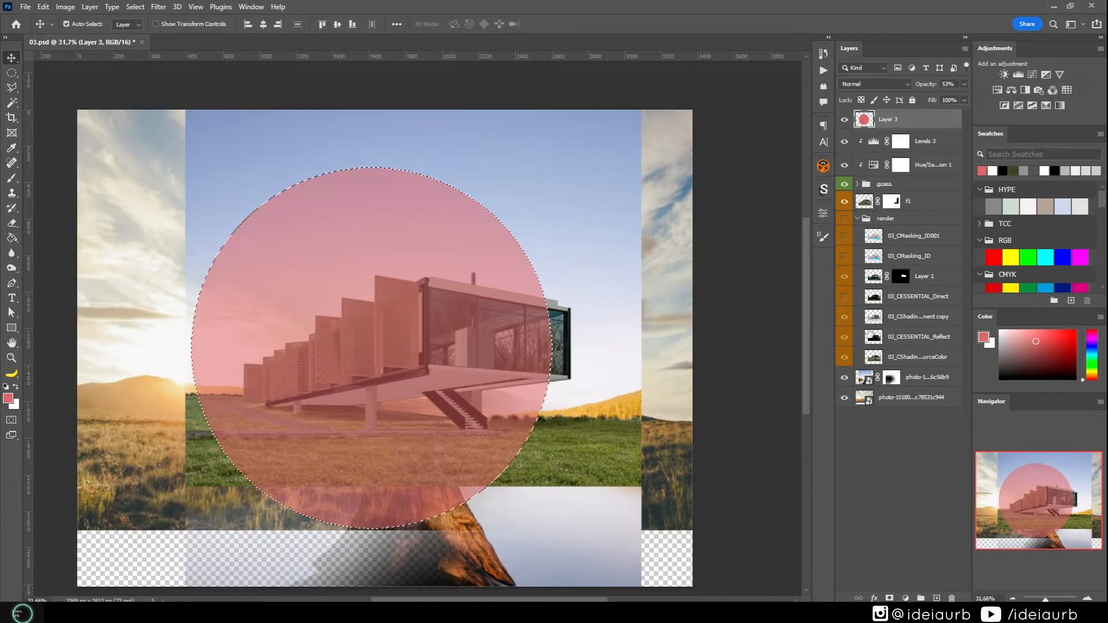
# - Group the two background photo layers into a group named bg and give it a yellow colour label
pyautogui.click(905, 379)
pyautogui.keyDown('shift'); pyautogui.click(903, 400); pyautogui.keyUp('shift')
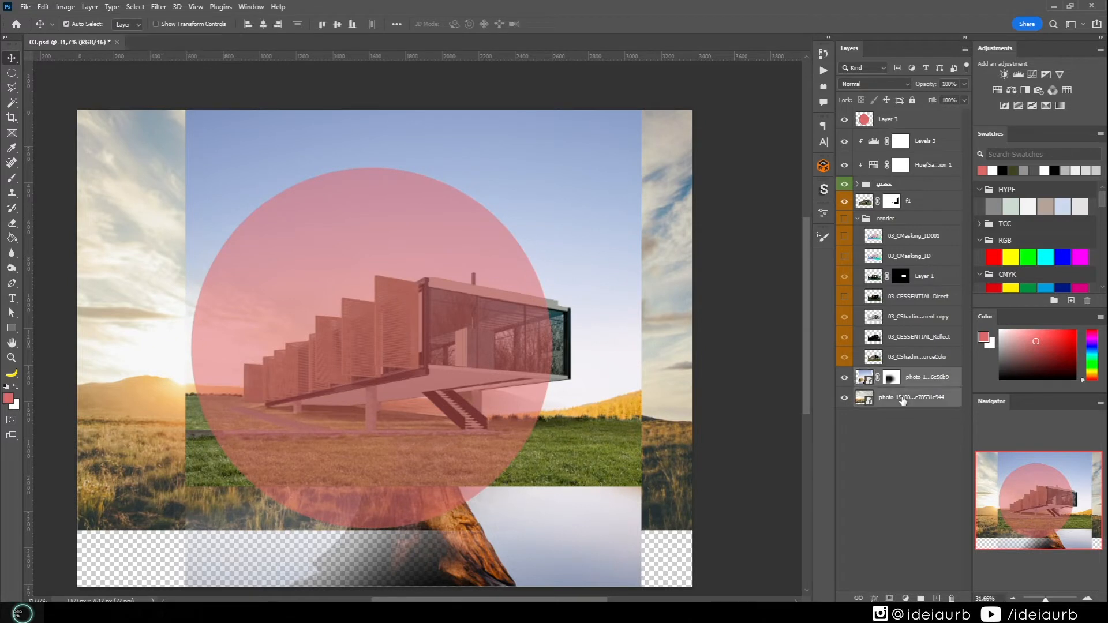
pyautogui.rightClick(846, 375)
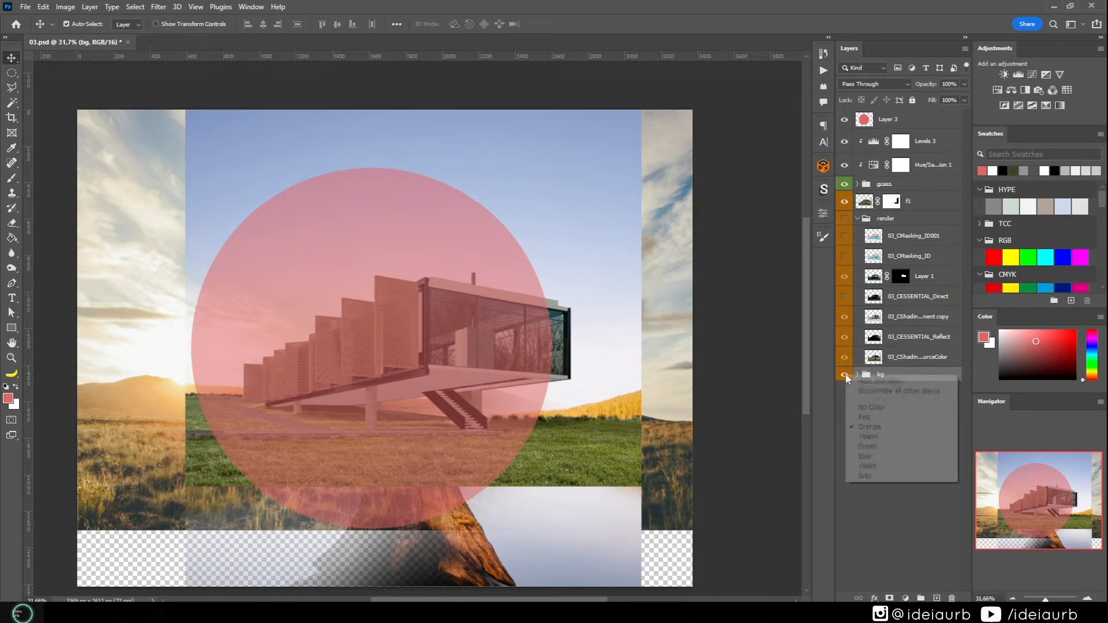
pyautogui.click(861, 418)
pyautogui.rightClick(846, 375)
pyautogui.click(864, 438)
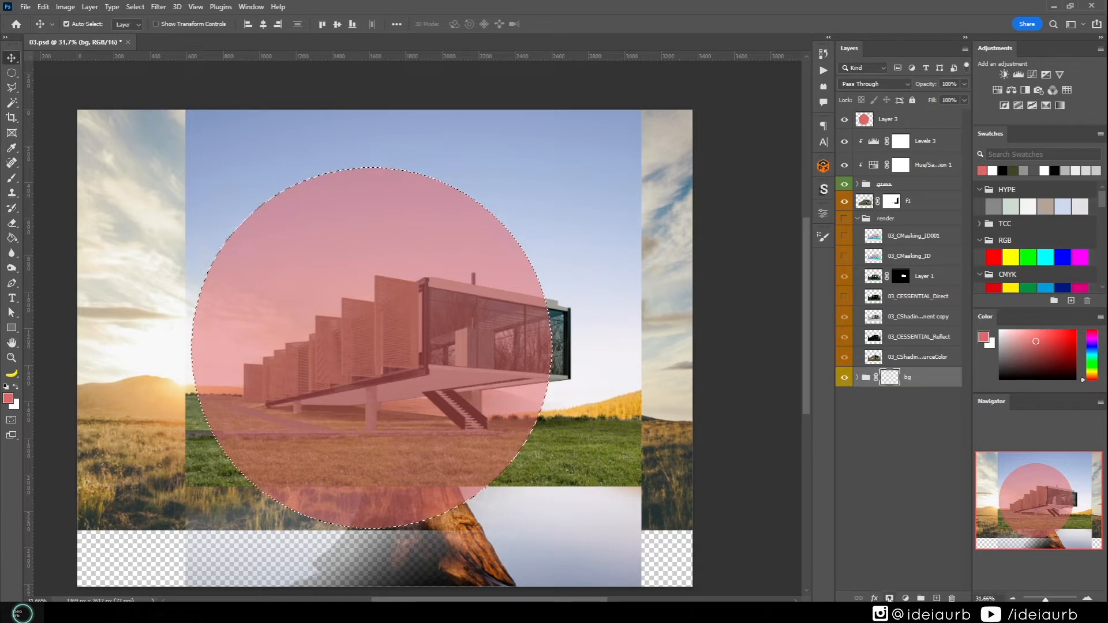
# - Mask the bg group to the circular selection and hide the pink circle on Layer 3
pyautogui.scroll(-1, 470, 510)
pyautogui.scroll(2, 234, 444)
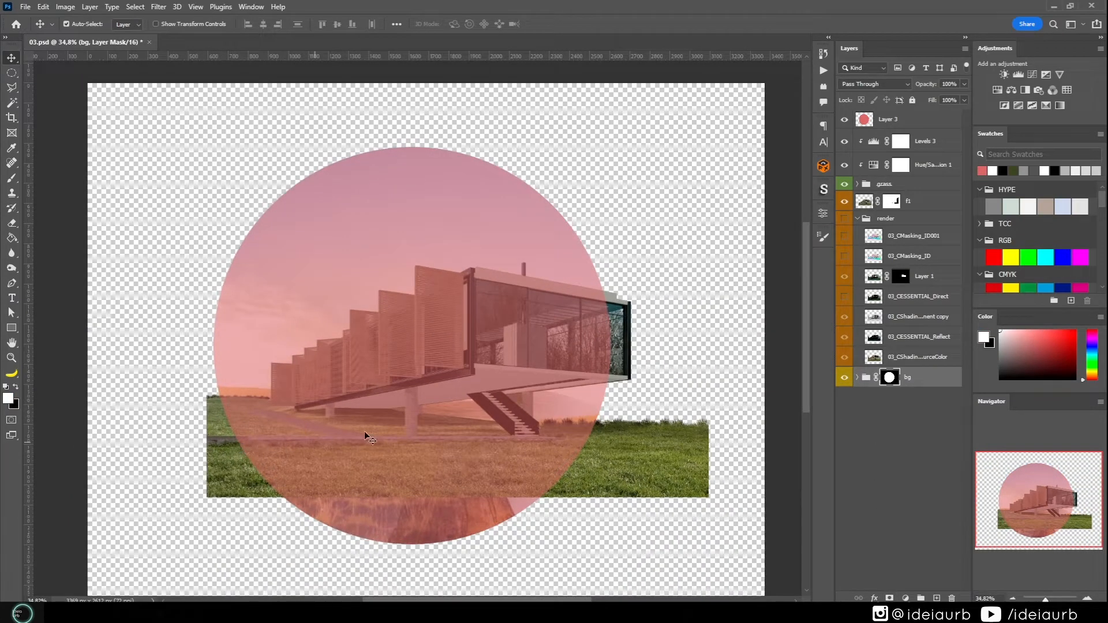
pyautogui.click(844, 119)
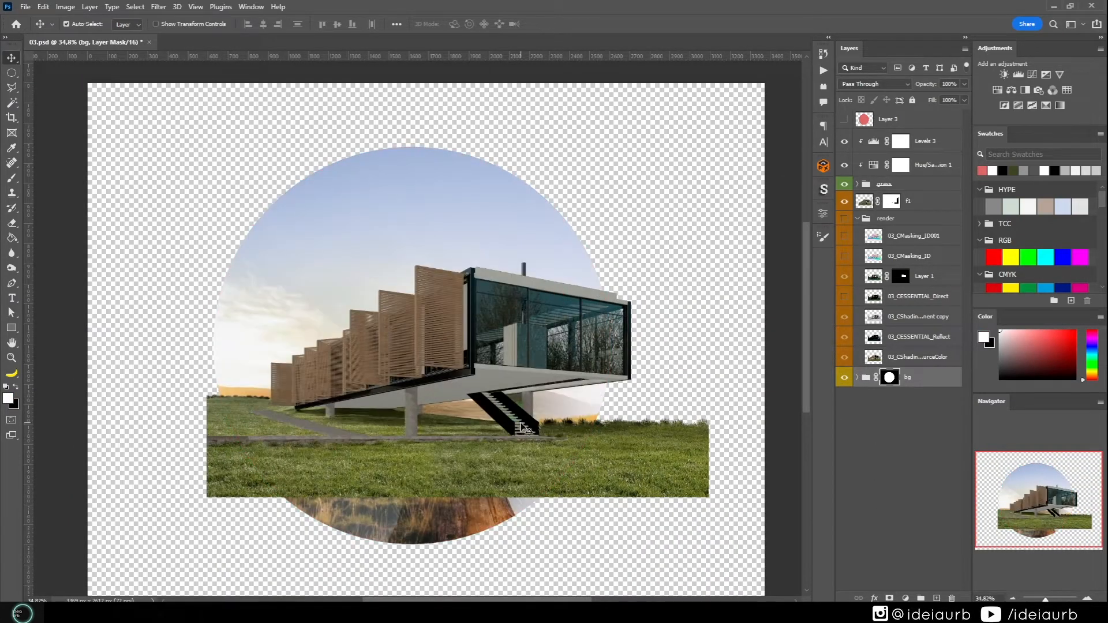
pyautogui.scroll(1, 325, 461)
pyautogui.scroll(-1, 495, 398)
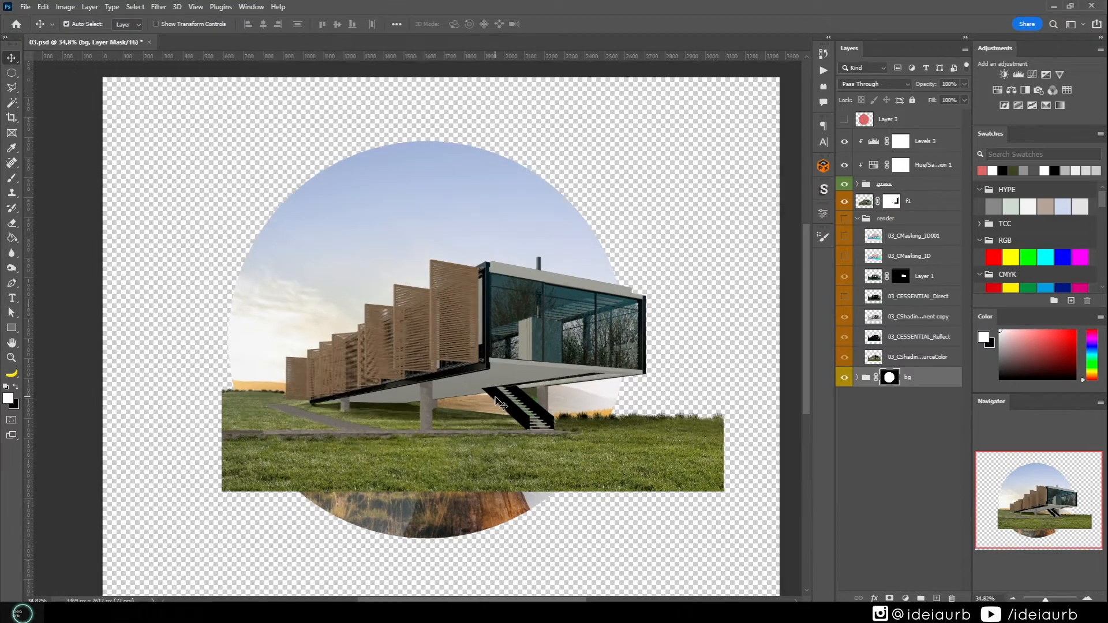
# - Select the area outside the circle with the Magic Wand on Layer 3
pyautogui.click(902, 122)
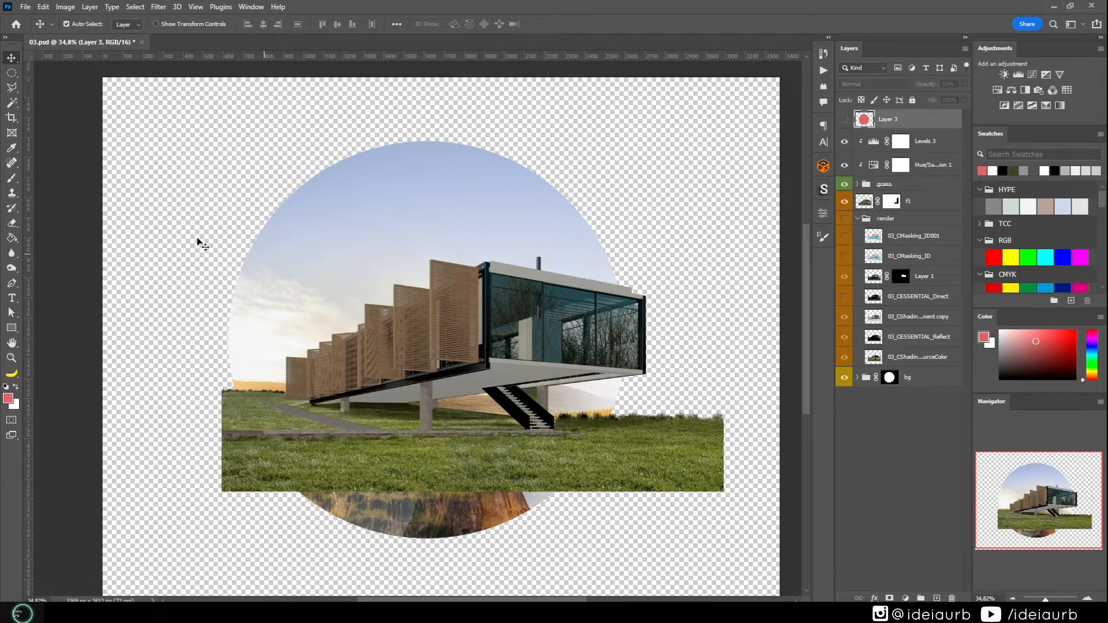
pyautogui.press('w')
pyautogui.click(164, 233)
pyautogui.scroll(-1, 456, 450)
pyautogui.scroll(1, 462, 458)
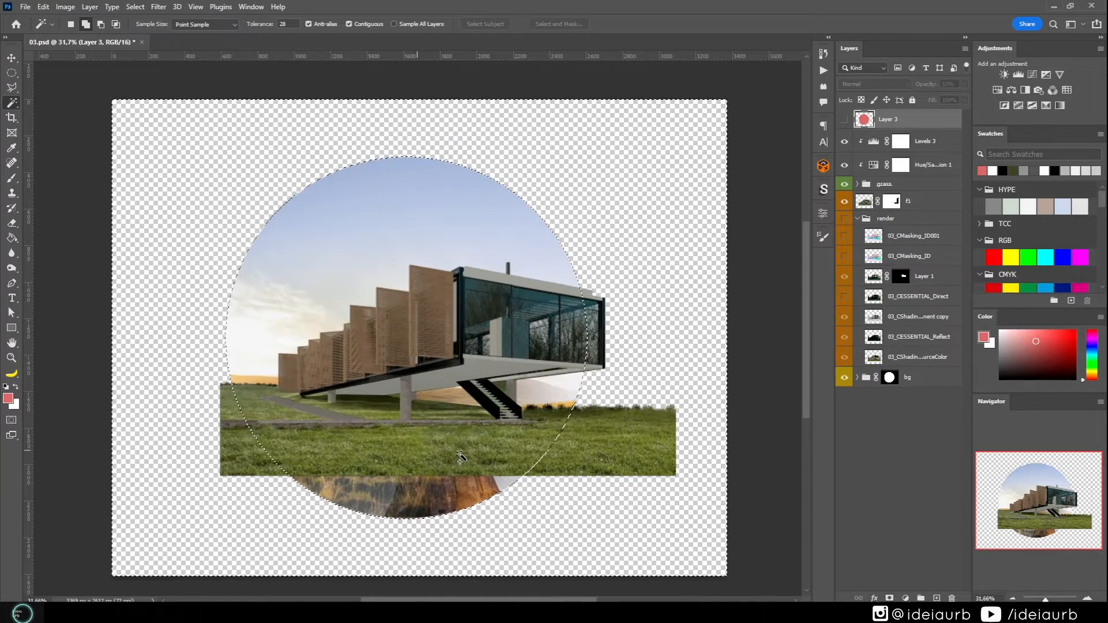
# - Add a layer mask to the grass group that hides everything outside the circle
pyautogui.press('v')
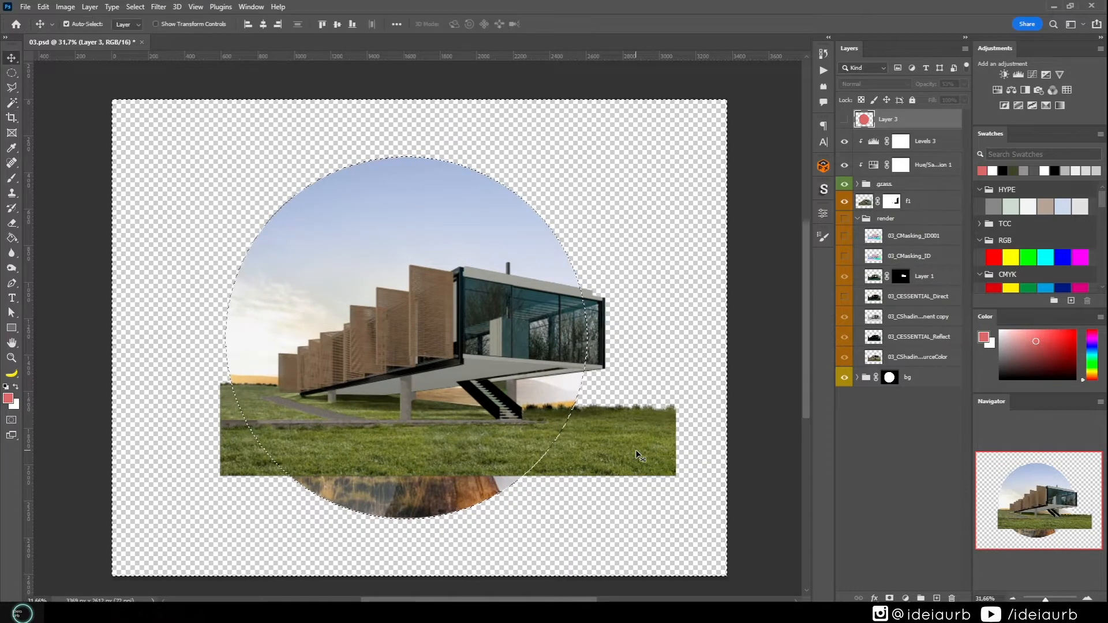
pyautogui.click(636, 449)
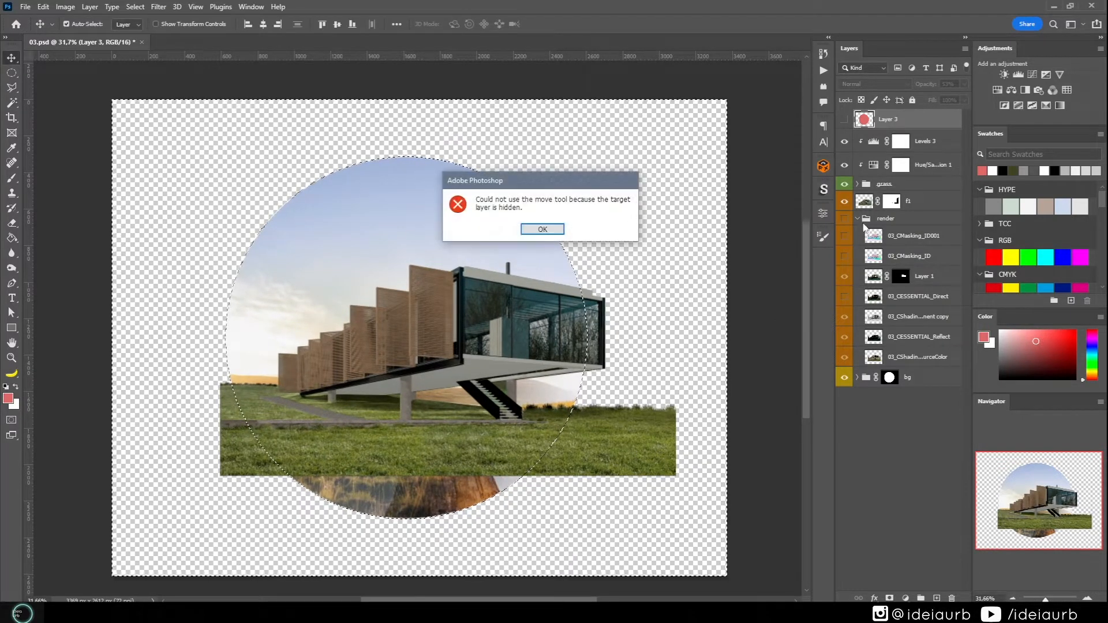
pyautogui.click(543, 229)
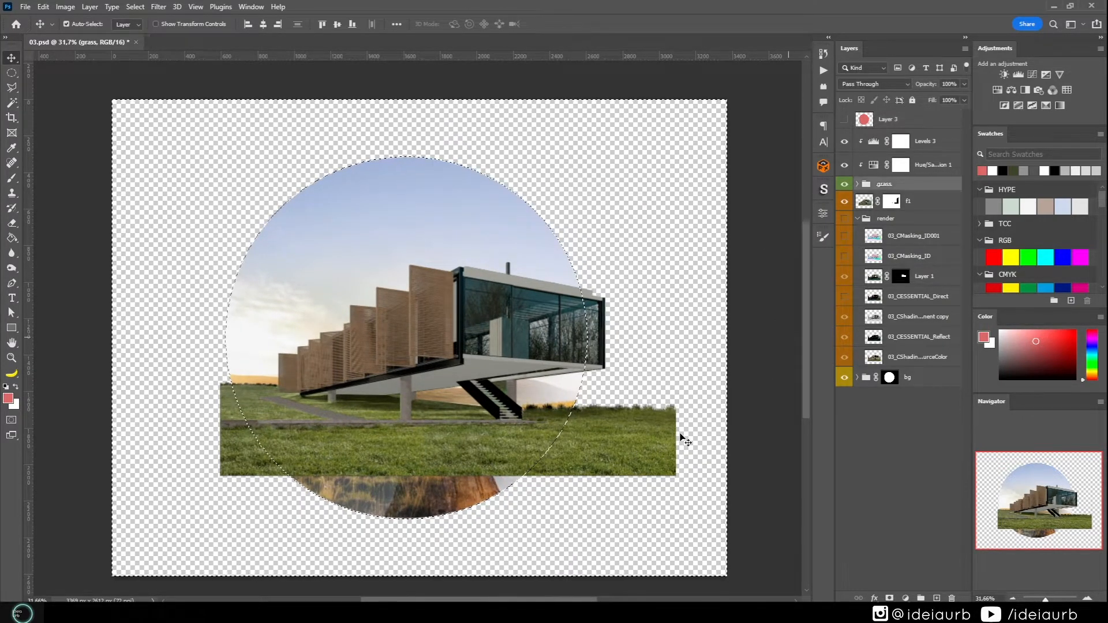
pyautogui.click(890, 598)
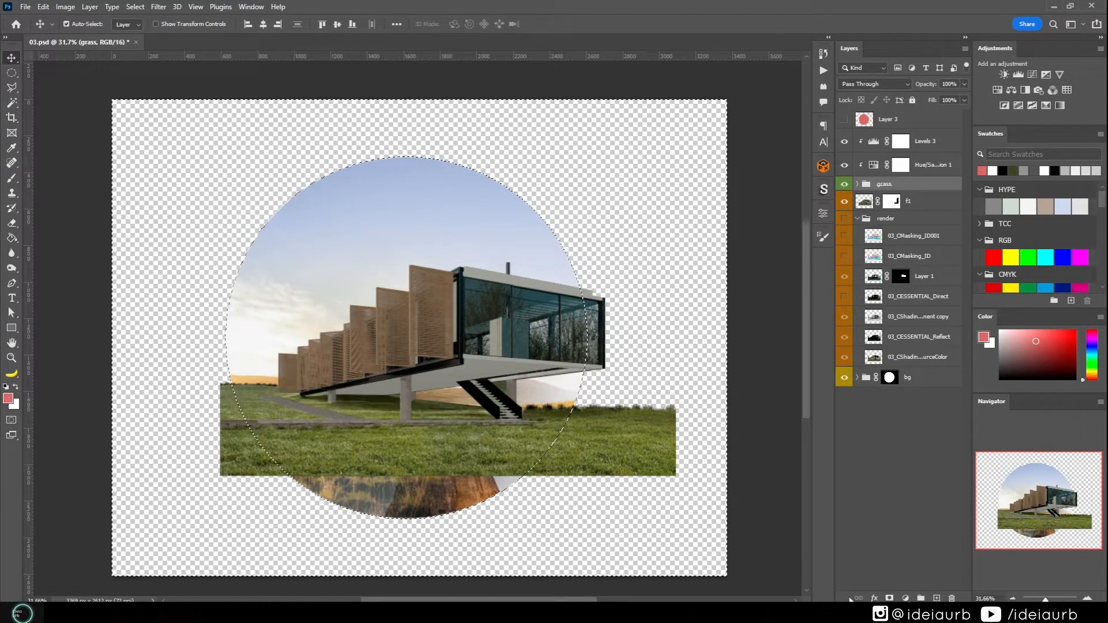
pyautogui.click(889, 598)
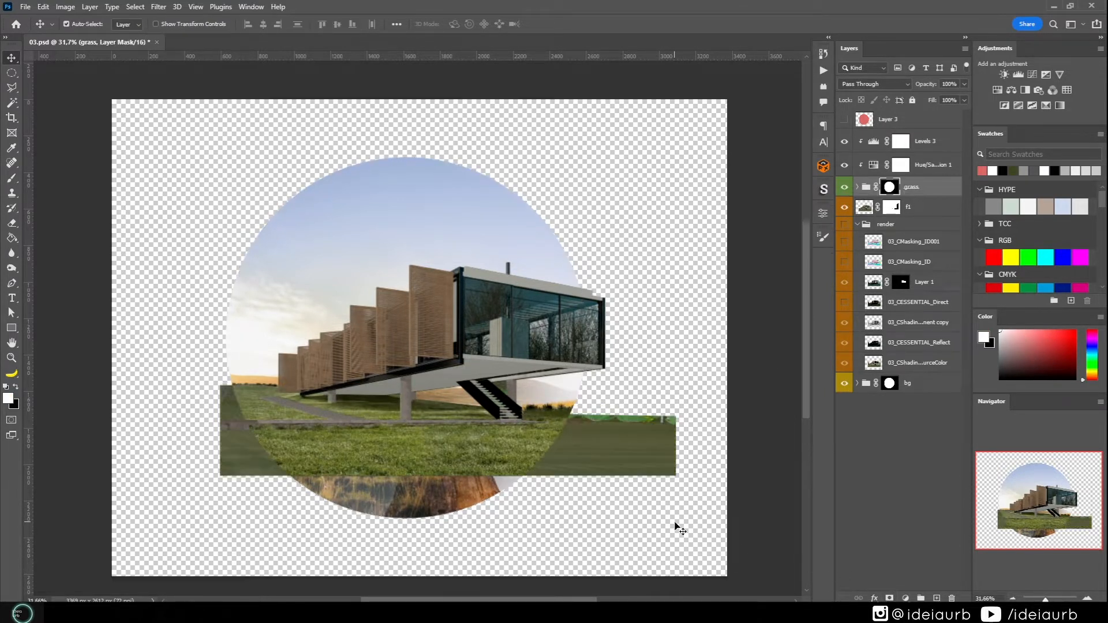
# - Examine the unmasked f1 layer by disabling its layer mask and enabling it again
pyautogui.scroll(1, 560, 465)
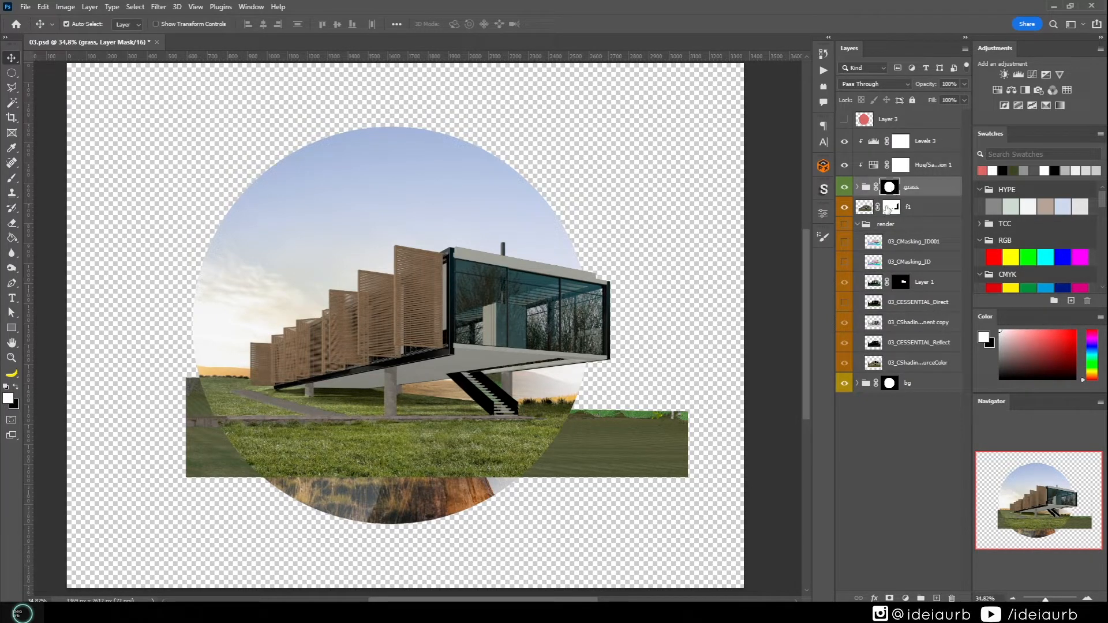
pyautogui.keyDown('shift'); pyautogui.click(893, 208); pyautogui.keyUp('shift')
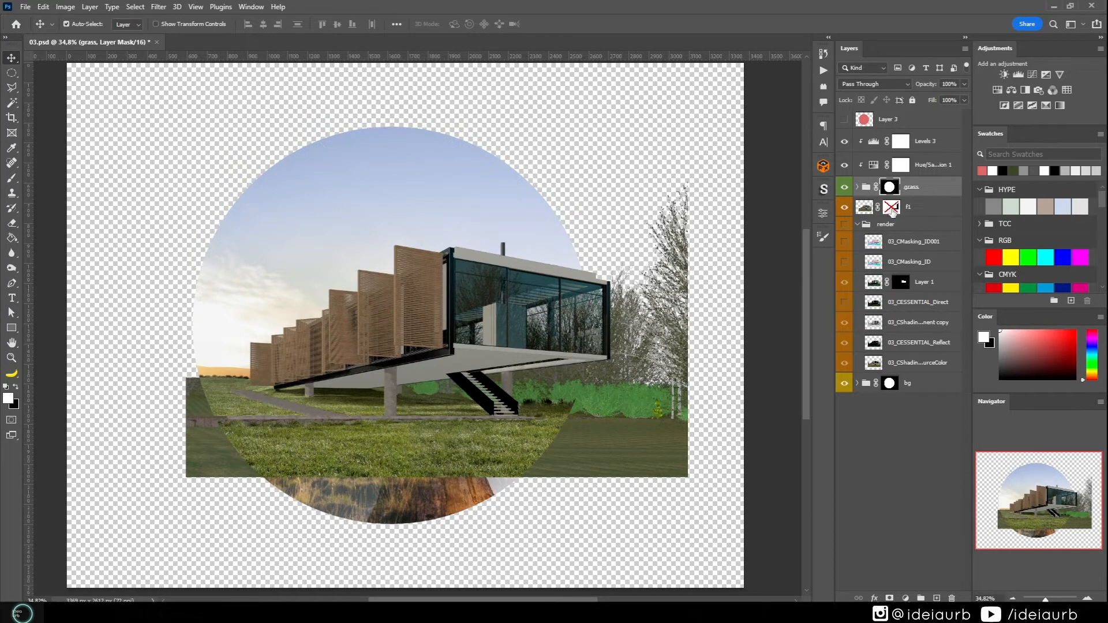
pyautogui.keyDown('shift'); pyautogui.click(892, 208); pyautogui.keyUp('shift')
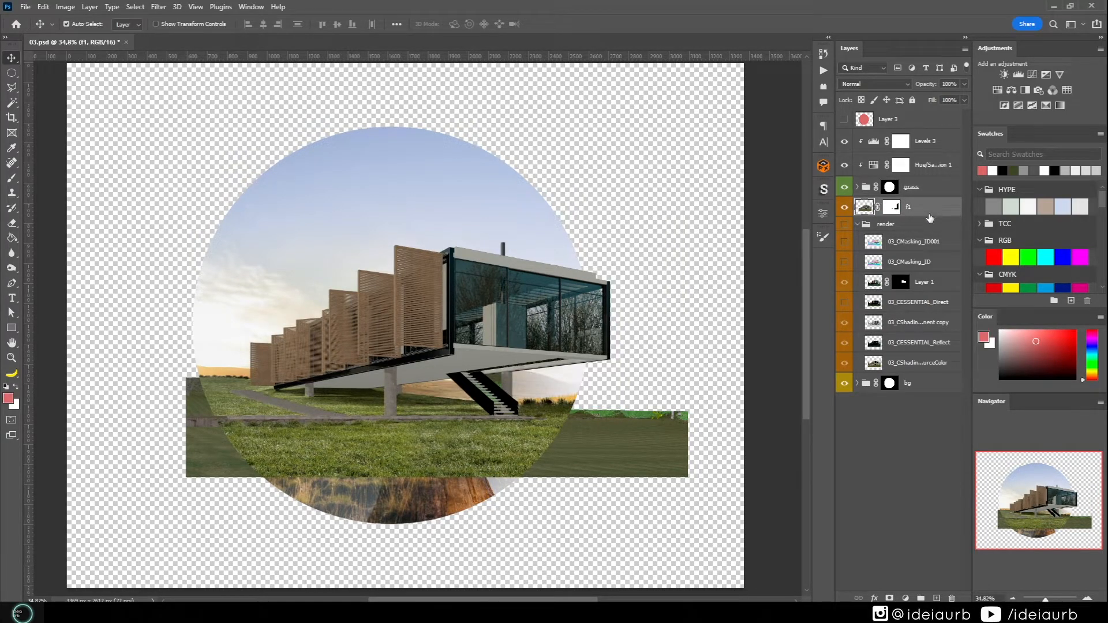
# - Put the f1 layer in its own group named f1 and copy the grass group's circular mask onto it
pyautogui.hotkey('ctrl', 'g')
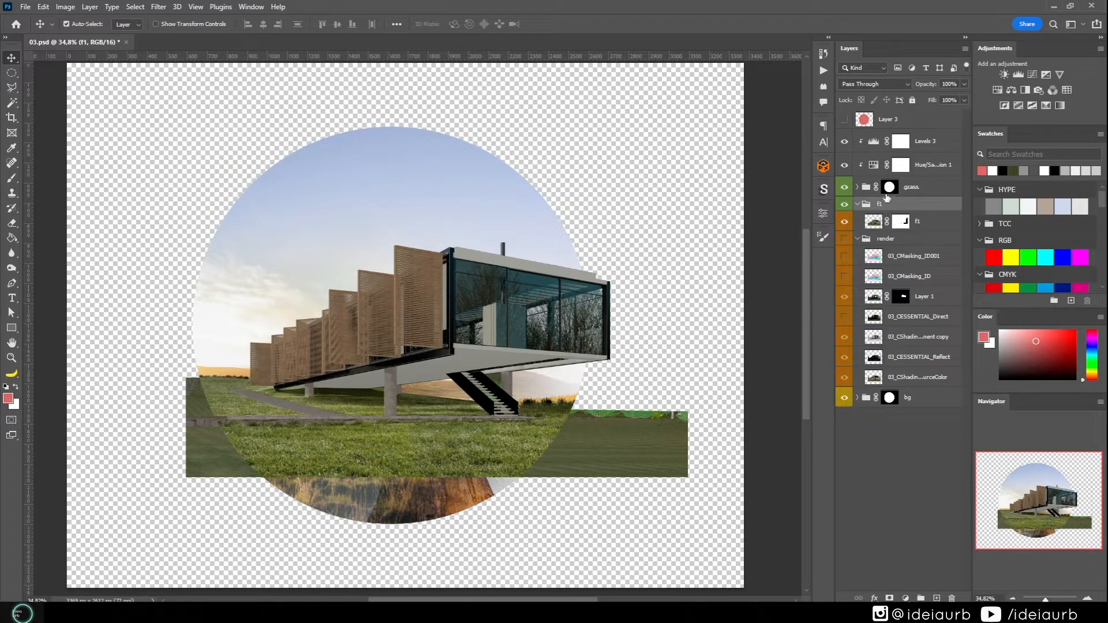
pyautogui.click(890, 187)
pyautogui.moveTo(893, 189); pyautogui.dragTo(893, 207)
pyautogui.scroll(-1, 486, 519)
pyautogui.scroll(3, 416, 450)
pyautogui.scroll(-2, 462, 415)
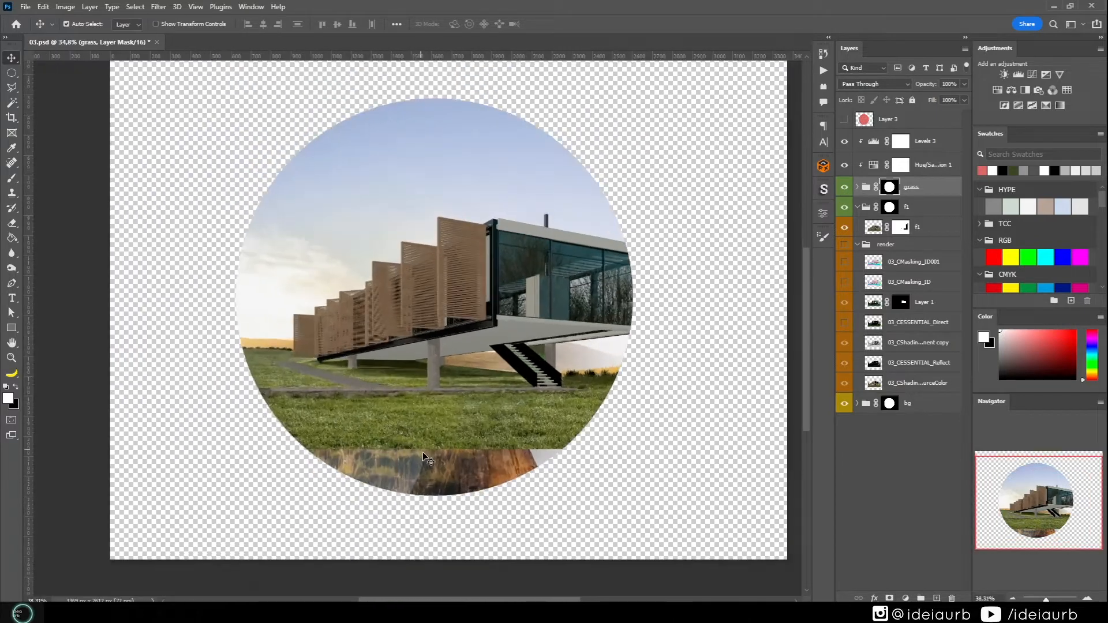
pyautogui.scroll(1, 427, 444)
# - Paint white on the grama (2) layer's mask along the lower part of the circle to extend the grass
pyautogui.click(857, 187)
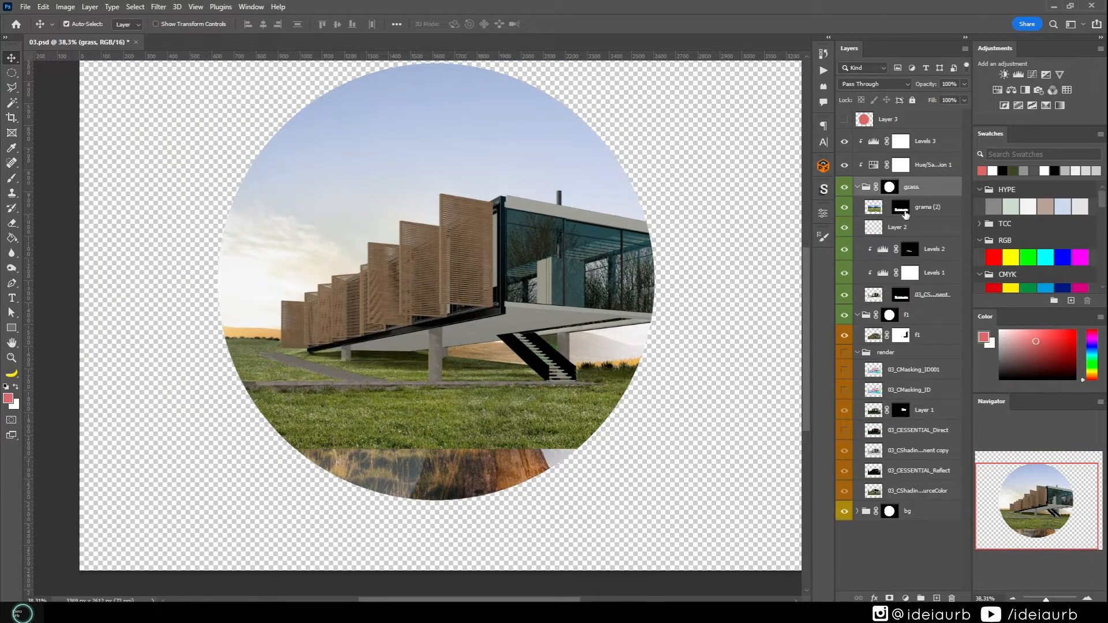
pyautogui.click(903, 211)
pyautogui.press('b')
pyautogui.moveTo(308, 462); pyautogui.dragTo(582, 460)
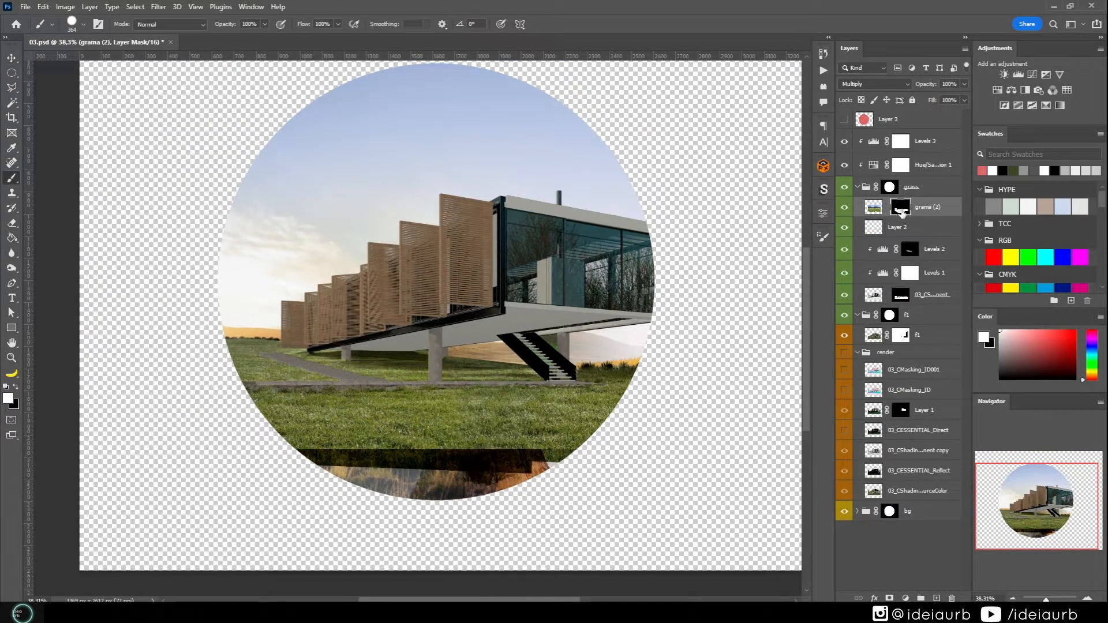
# - Duplicate the grama (2) layer, set the copy's blend mode to Normal and move it 135 px down
pyautogui.press('s')
pyautogui.click(874, 206)
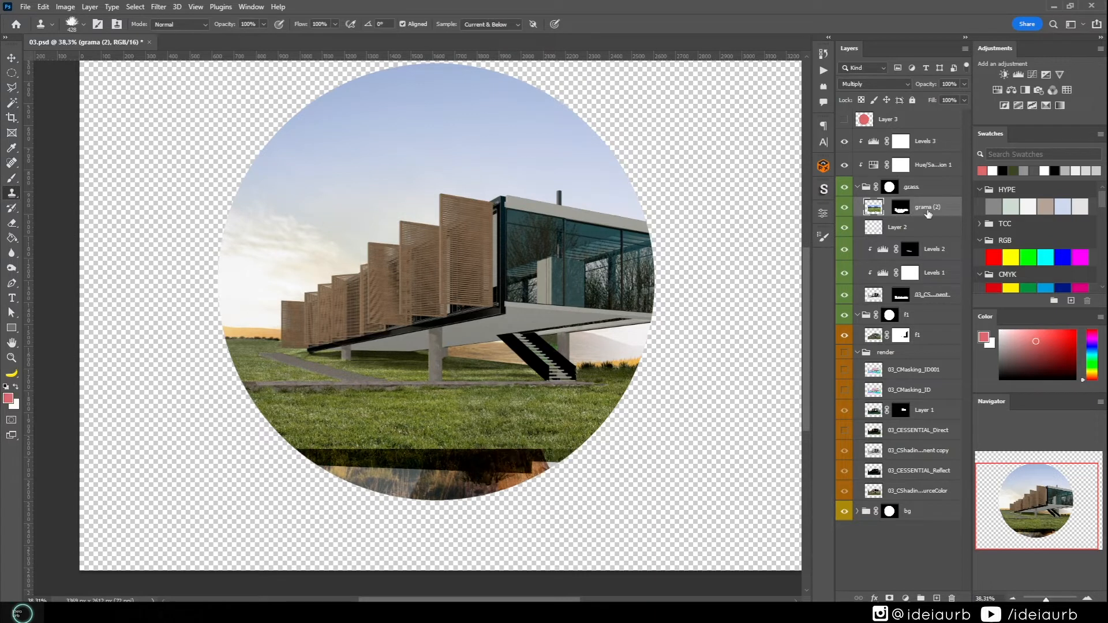
pyautogui.hotkey('ctrl', 'j')
pyautogui.hotkey('shift', 'alt', 'n')
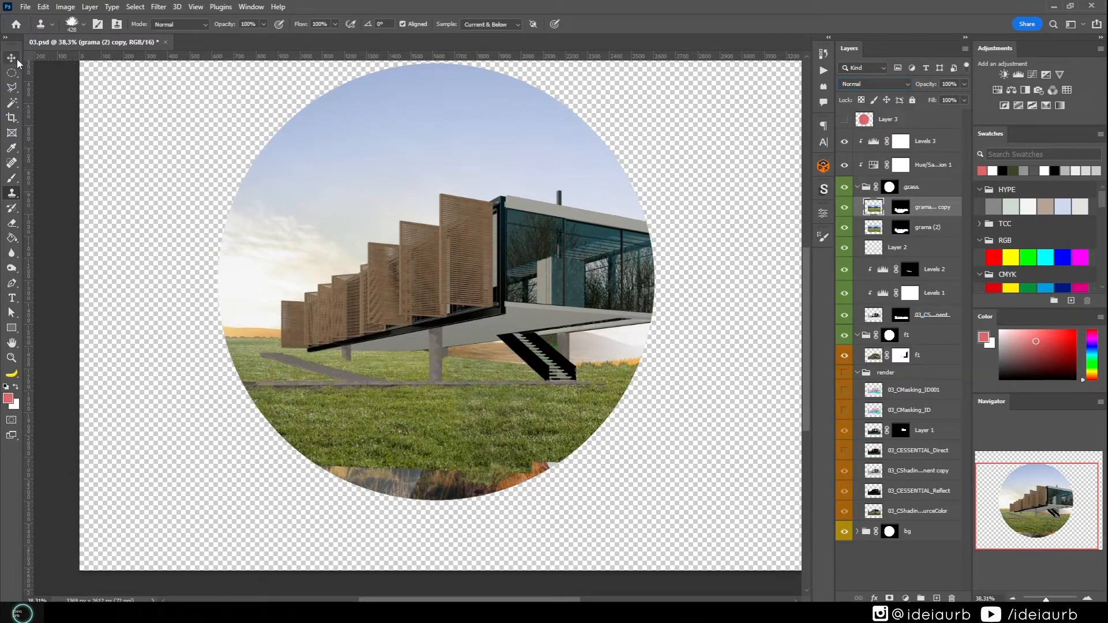
pyautogui.hotkey('ctrl', 't')
pyautogui.moveTo(462, 427); pyautogui.dragTo(462, 457)
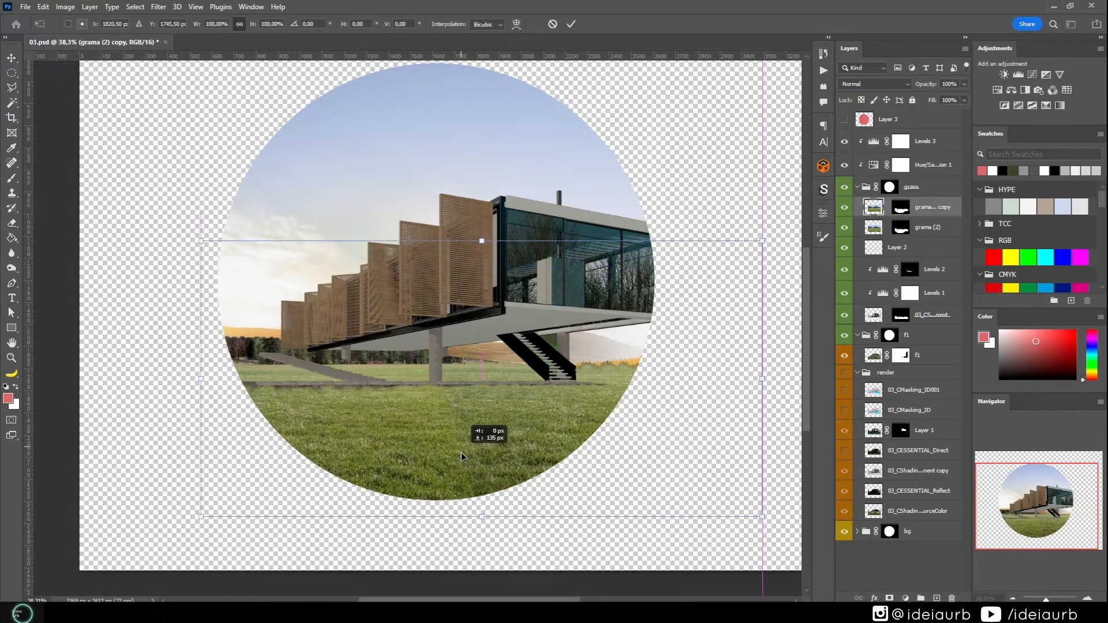
pyautogui.press('Return')
# - Replace the mask of the grama (2) copy with a fully black one
pyautogui.rightClick(904, 210)
pyautogui.click(930, 233)
pyautogui.keyDown('alt'); pyautogui.click(890, 598); pyautogui.keyUp('alt')
pyautogui.click(924, 231)
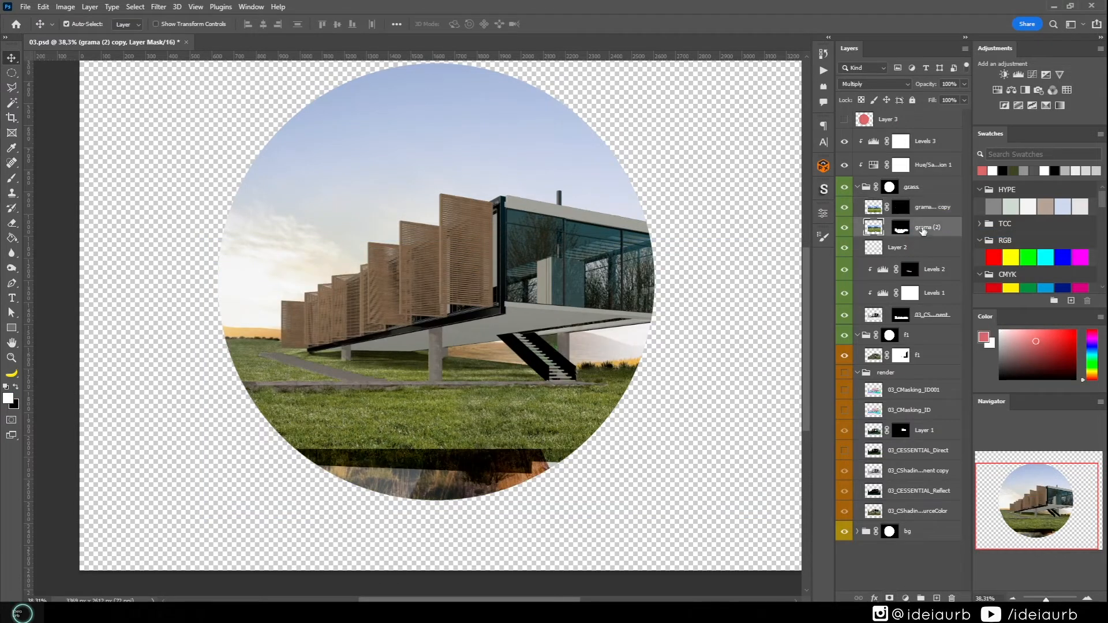
# - Paint white on the grama (2) copy's mask with a harder brush to reveal grass at the circle's lower edge
pyautogui.click(900, 208)
pyautogui.press('b')
pyautogui.click(428, 482)
pyautogui.hotkey('ctrl', 'z')
pyautogui.hotkey('shift', '[')
pyautogui.hotkey('shift', '[')
pyautogui.hotkey('shift', '[')
pyautogui.hotkey('shift', '[')
pyautogui.moveTo(398, 488)
pyautogui.mouseDown()
pyautogui.moveTo(384, 486)
pyautogui.moveTo(475, 491)
pyautogui.moveTo(542, 466)
pyautogui.mouseUp()
# - Try cloning grass on the grama (2) copy with a smaller Clone Stamp, and set its sampling to Current Layer
pyautogui.click(874, 212)
pyautogui.press('s')
pyautogui.scroll(3, 497, 457)
pyautogui.keyDown('alt'); pyautogui.click(441, 468); pyautogui.keyUp('alt')
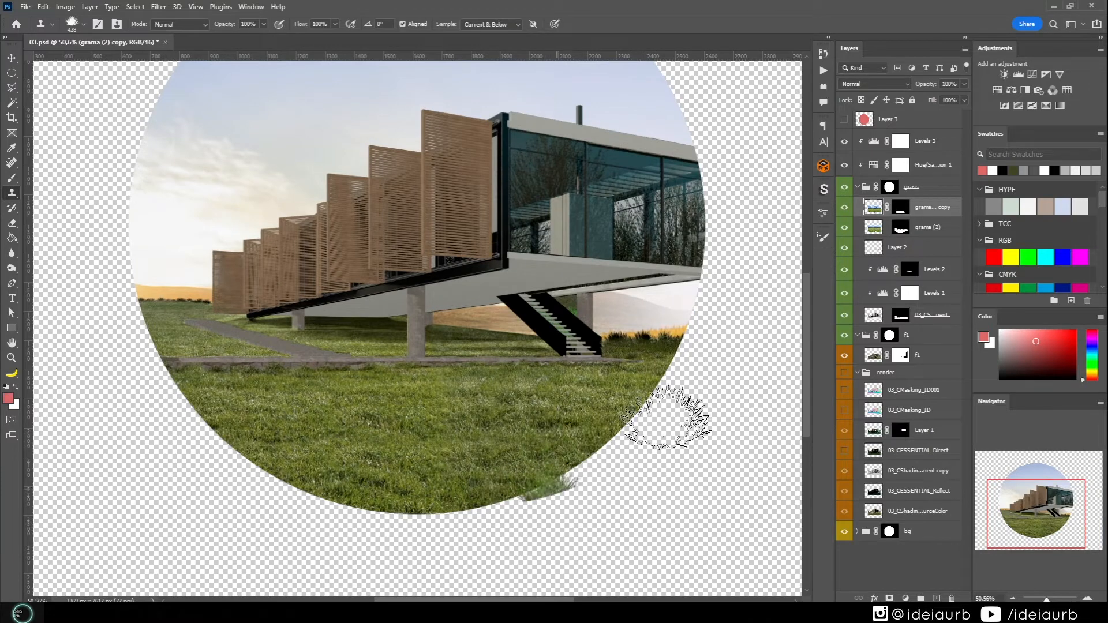
pyautogui.hotkey('ctrl', 'z')
pyautogui.press('[')
pyautogui.press('[')
pyautogui.click(457, 408)
pyautogui.hotkey('ctrl', 'z')
pyautogui.click(492, 24)
pyautogui.click(484, 35)
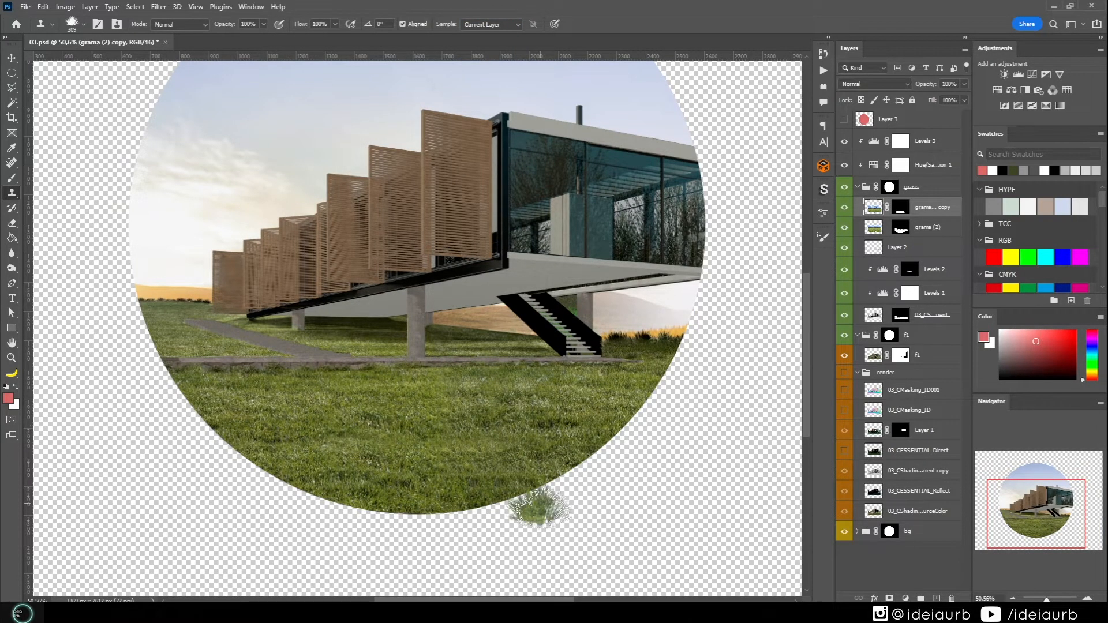
# - Disable the f1 group's mask and outline the house's glazed end beyond the circle with the Polygonal Lasso
pyautogui.scroll(-3, 569, 532)
pyautogui.scroll(3, 592, 318)
pyautogui.press('v')
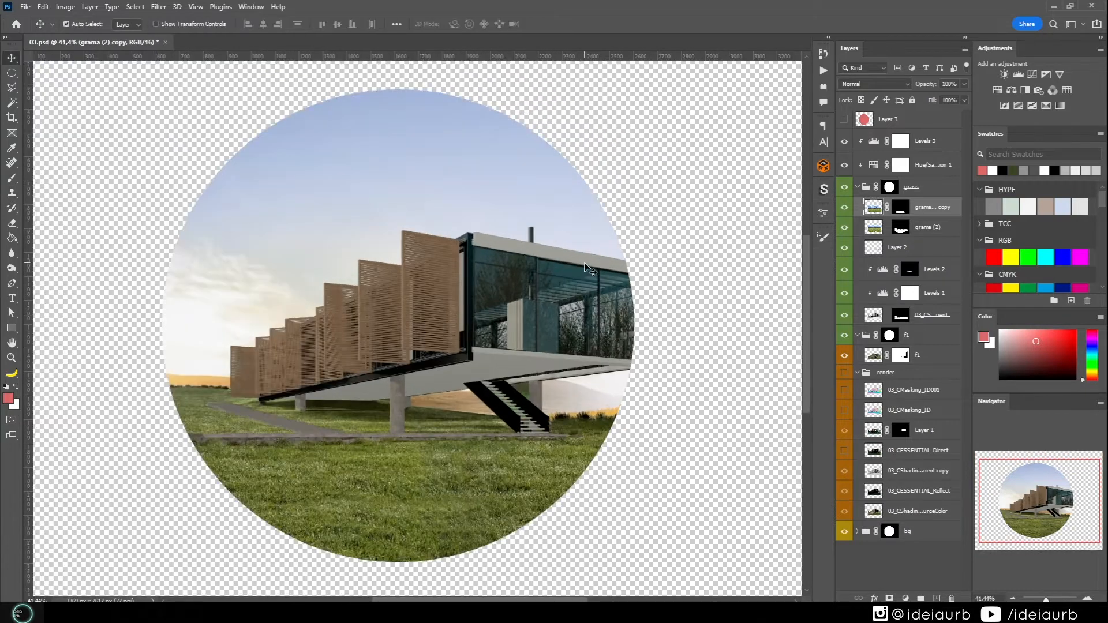
pyautogui.click(862, 350)
pyautogui.keyDown('shift'); pyautogui.click(889, 336); pyautogui.keyUp('shift')
pyautogui.scroll(10, 666, 282)
pyautogui.press('l')
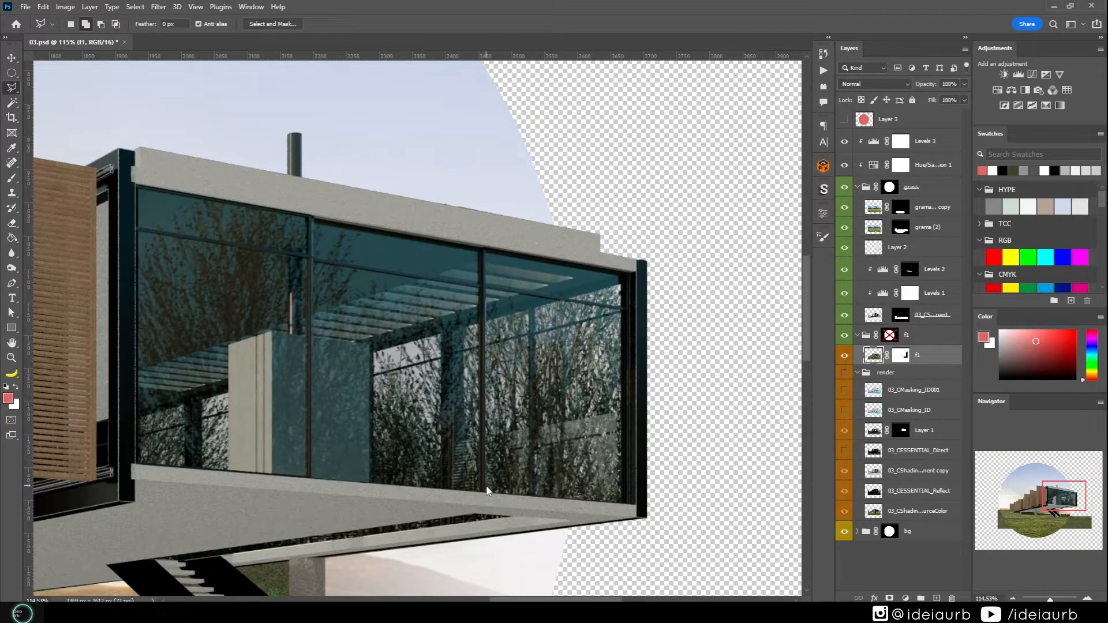
pyautogui.scroll(-5, 541, 408)
pyautogui.click(597, 338)
pyautogui.click(597, 465)
pyautogui.scroll(-4, 652, 373)
# - Fill the selection with white on the f1 group's mask to reveal the house's glazed end, and deselect
pyautogui.click(889, 336)
pyautogui.hotkey('alt', 'BackSpace')
pyautogui.hotkey('ctrl', 'd')
pyautogui.scroll(3, 559, 492)
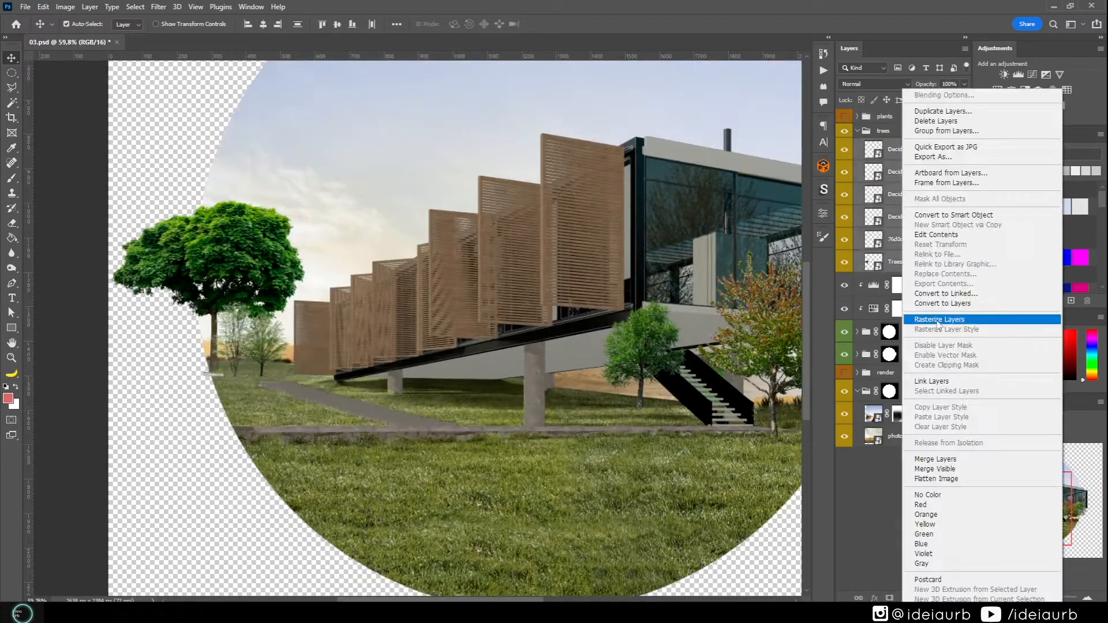
# - Rasterize the selected tree layers in the trees group
pyautogui.click(939, 320)
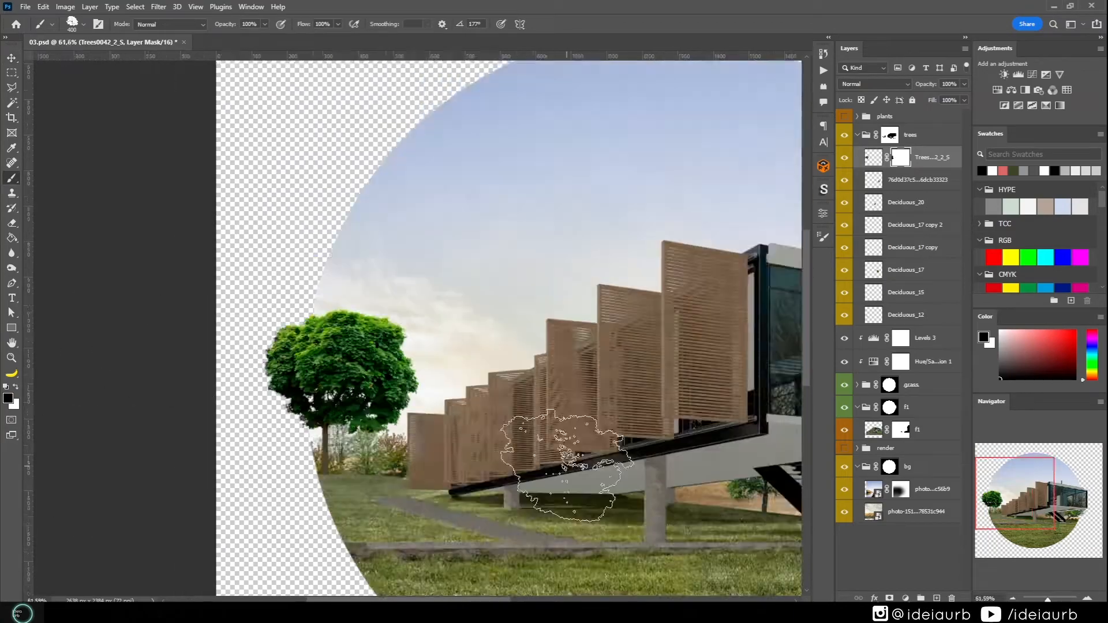
pyautogui.scroll(4, 279, 491)
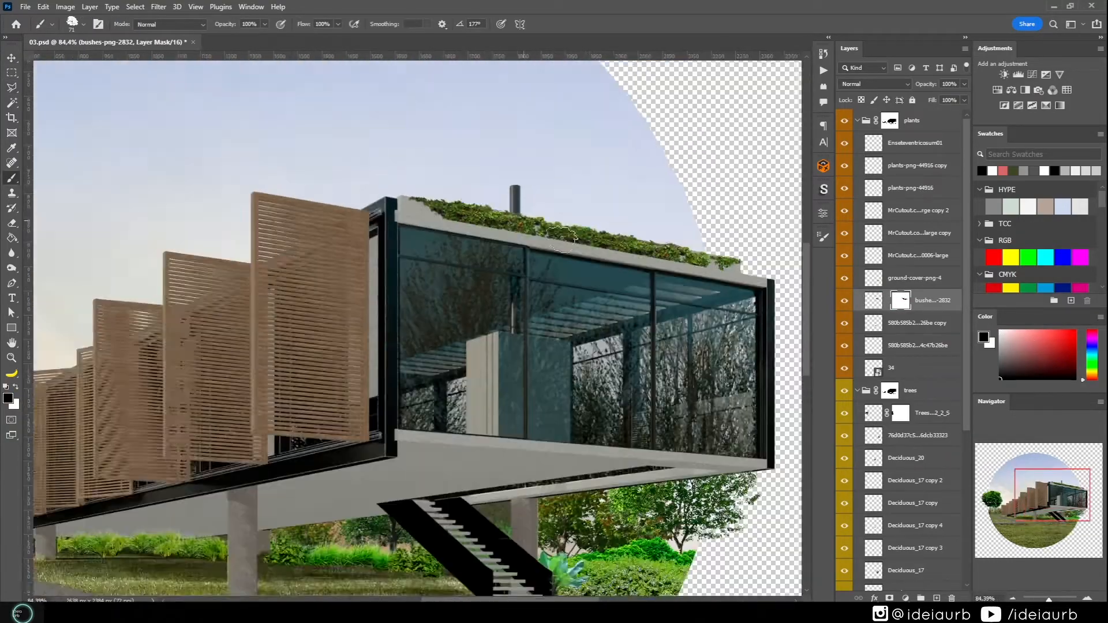
pyautogui.scroll(-5, 563, 237)
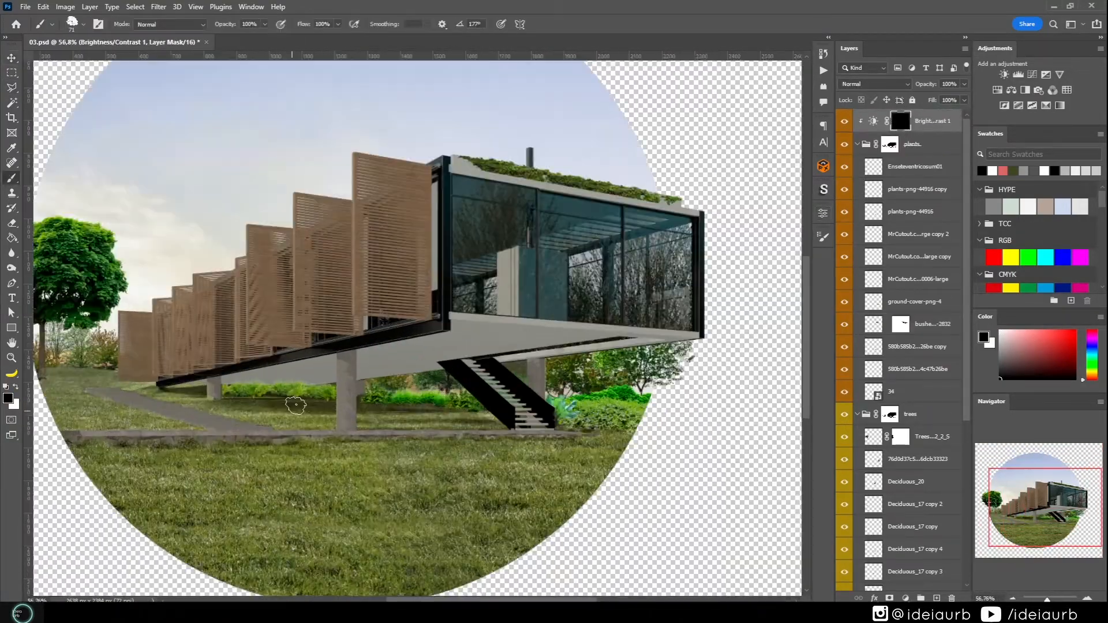
pyautogui.scroll(2, 545, 456)
pyautogui.hscroll(2, 544, 456)
pyautogui.scroll(-1, 545, 456)
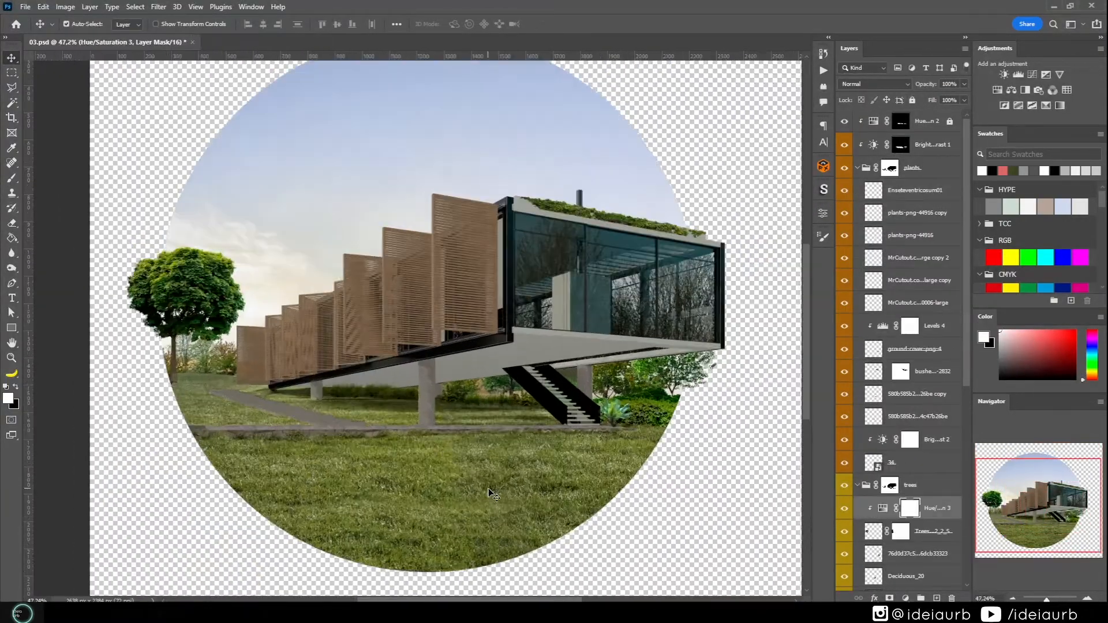
pyautogui.scroll(-3, 490, 493)
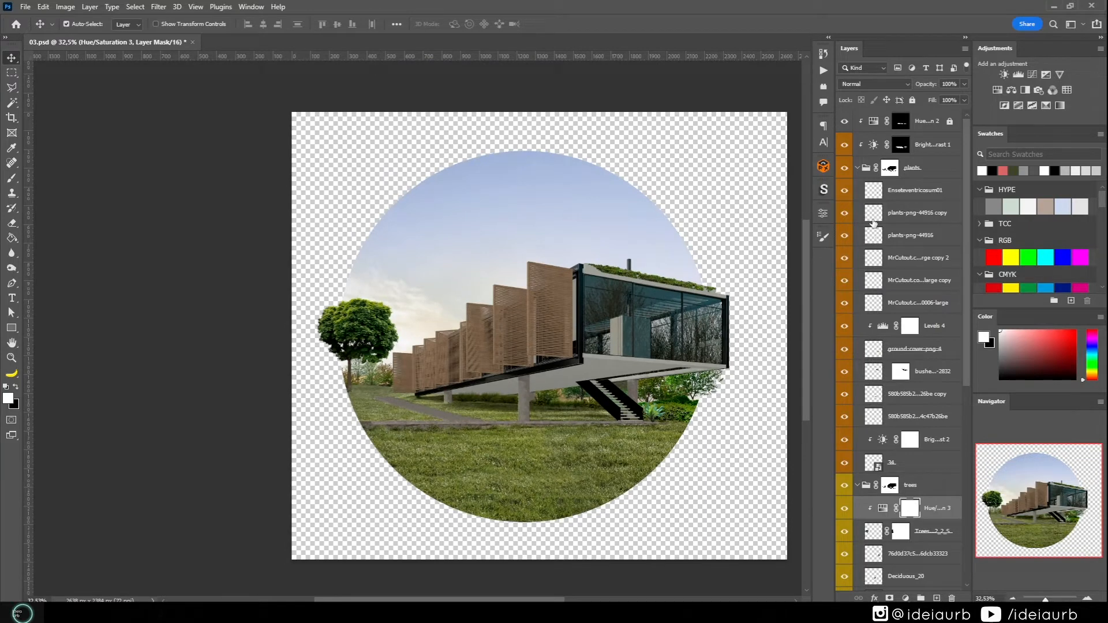
# - Collapse the plants group in the layer stack
pyautogui.click(857, 168)
pyautogui.scroll(-1, 962, 371)
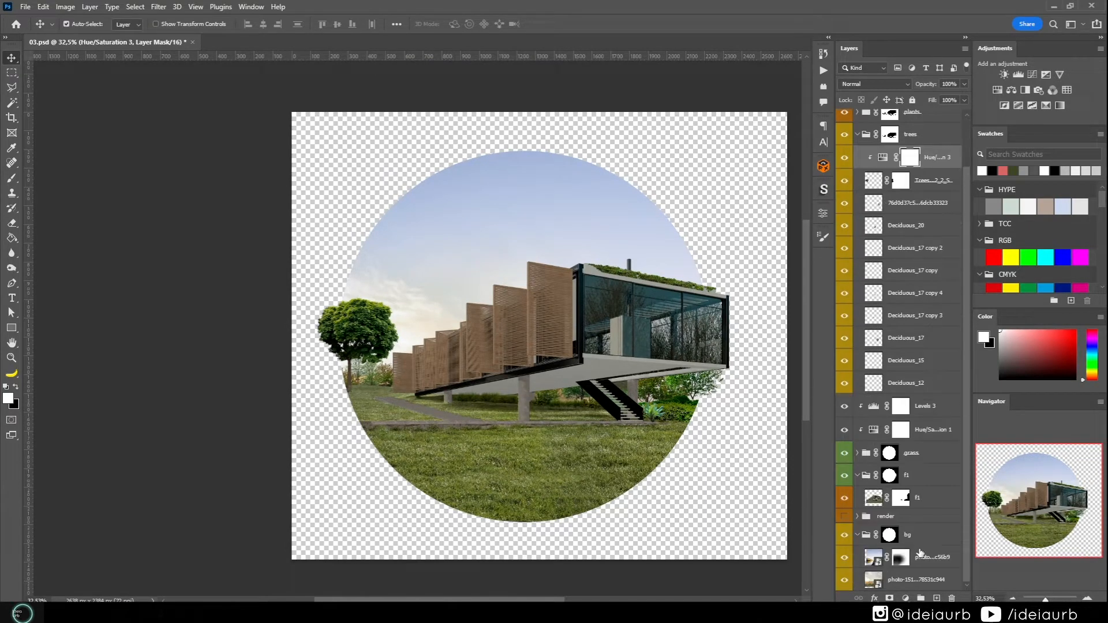
# - Add a new layer beneath the collapsed bg group and fill it with white as the backdrop
pyautogui.click(920, 591)
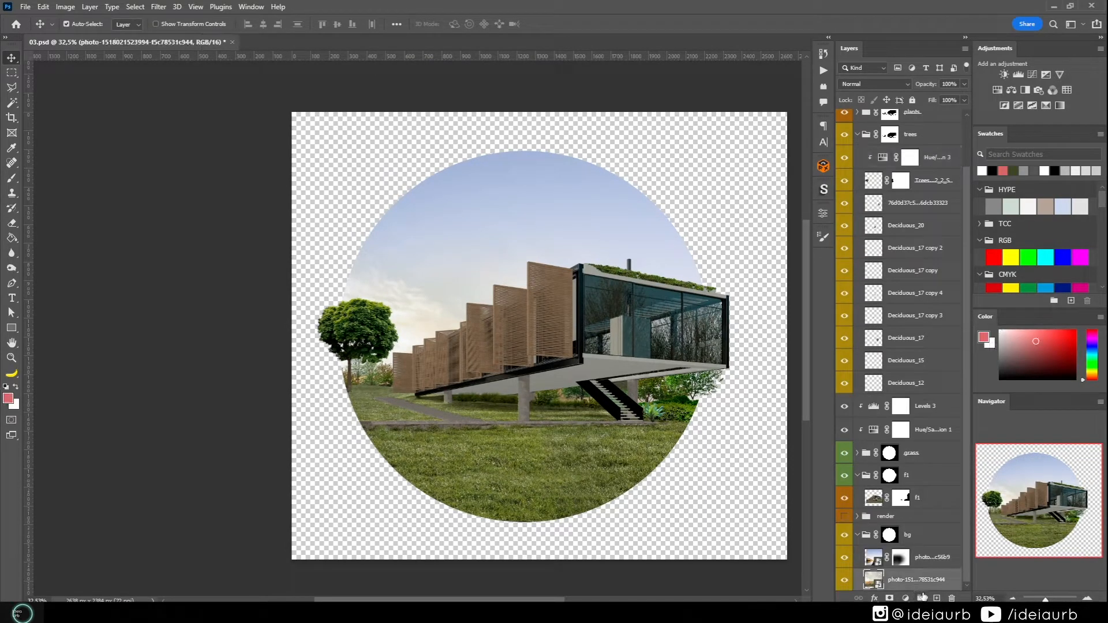
pyautogui.click(856, 535)
pyautogui.click(935, 598)
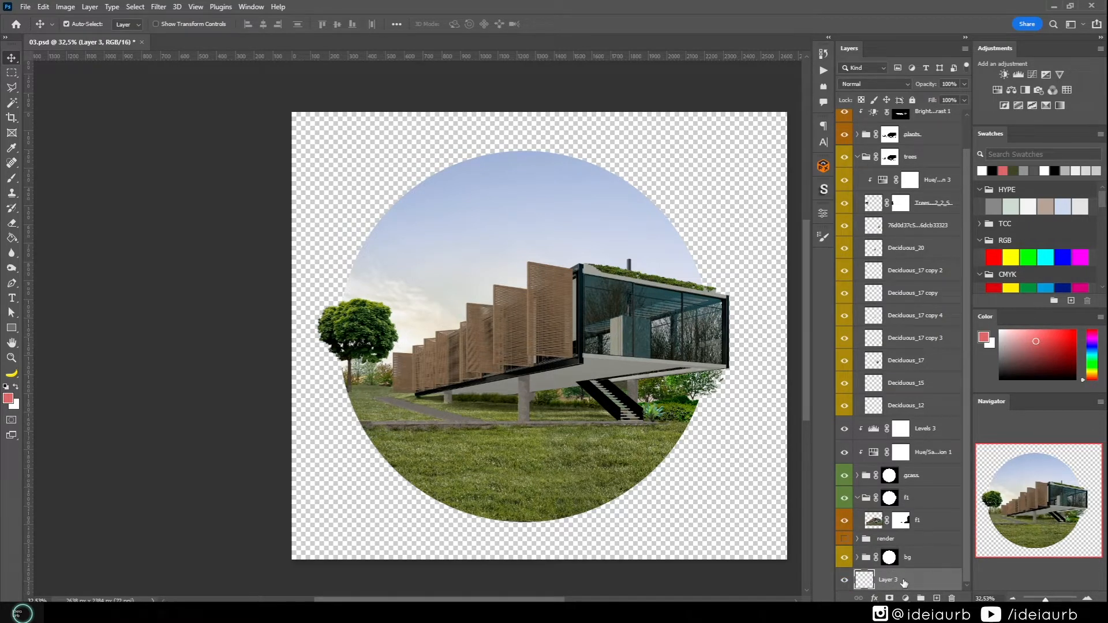
pyautogui.hotkey('alt', 'BackSpace')
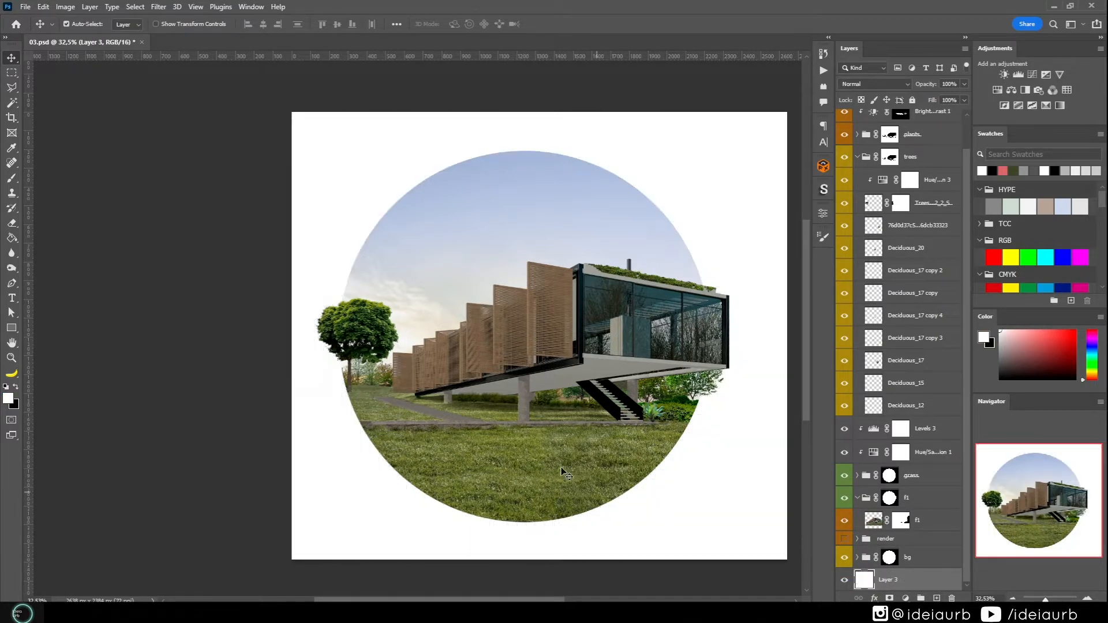
# - Add a new layer named lumino above Hue/Saturation 2, as the topmost layer
pyautogui.scroll(1, 561, 466)
pyautogui.scroll(1, 768, 442)
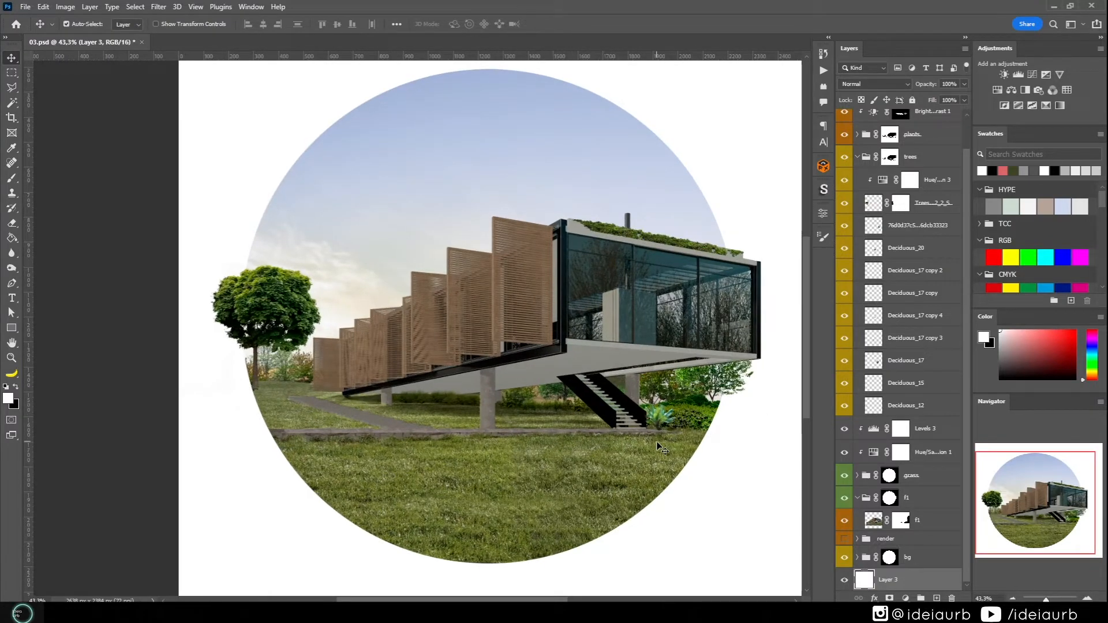
pyautogui.scroll(1, 964, 366)
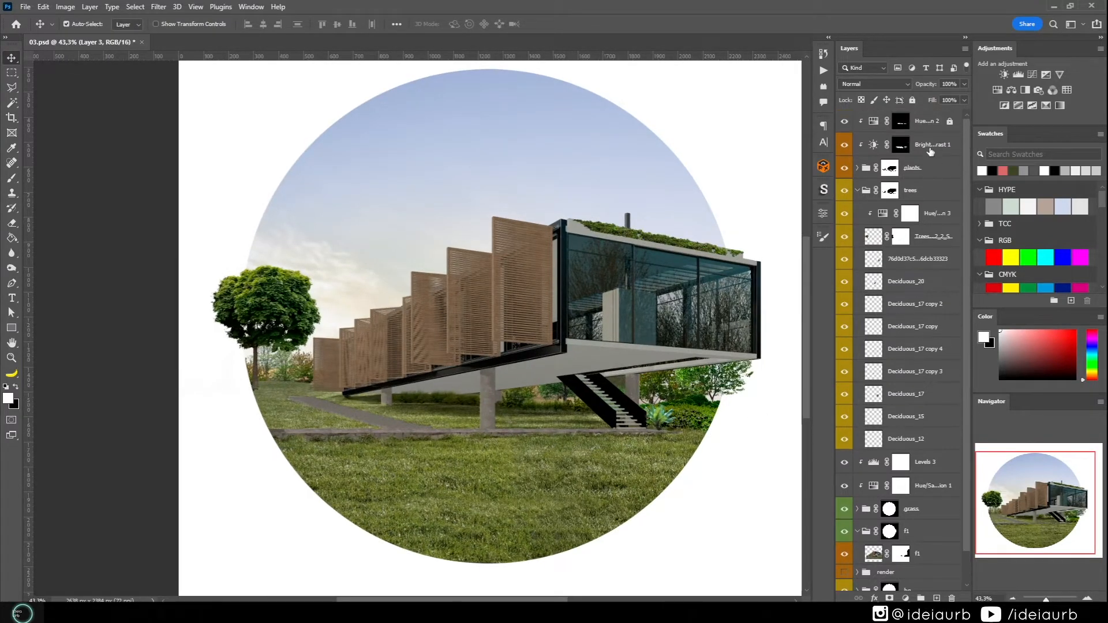
pyautogui.click(932, 125)
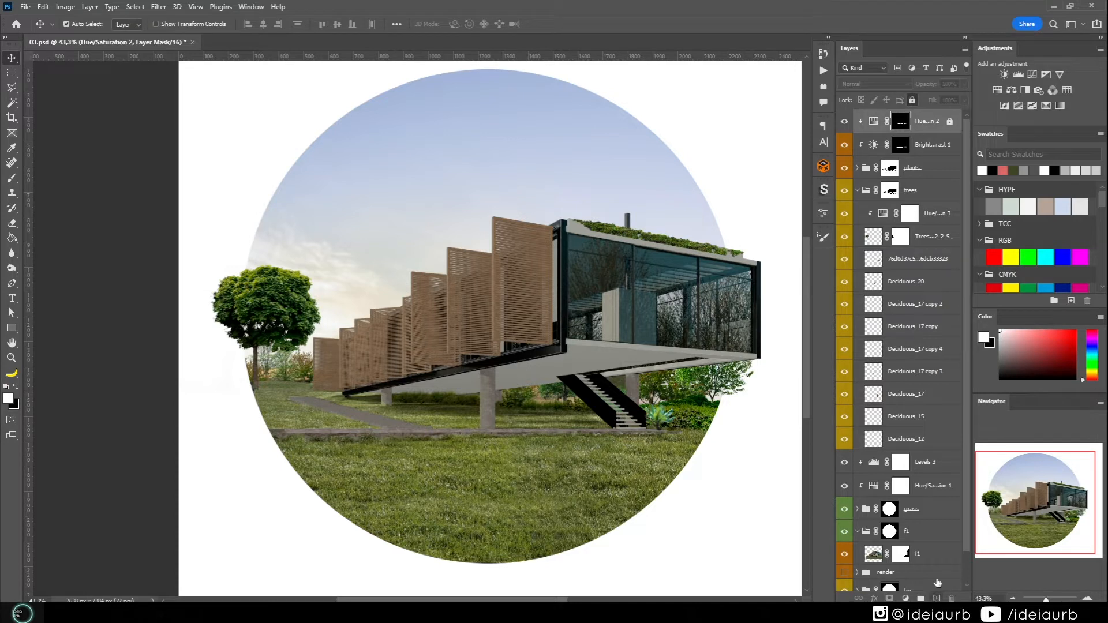
pyautogui.click(936, 598)
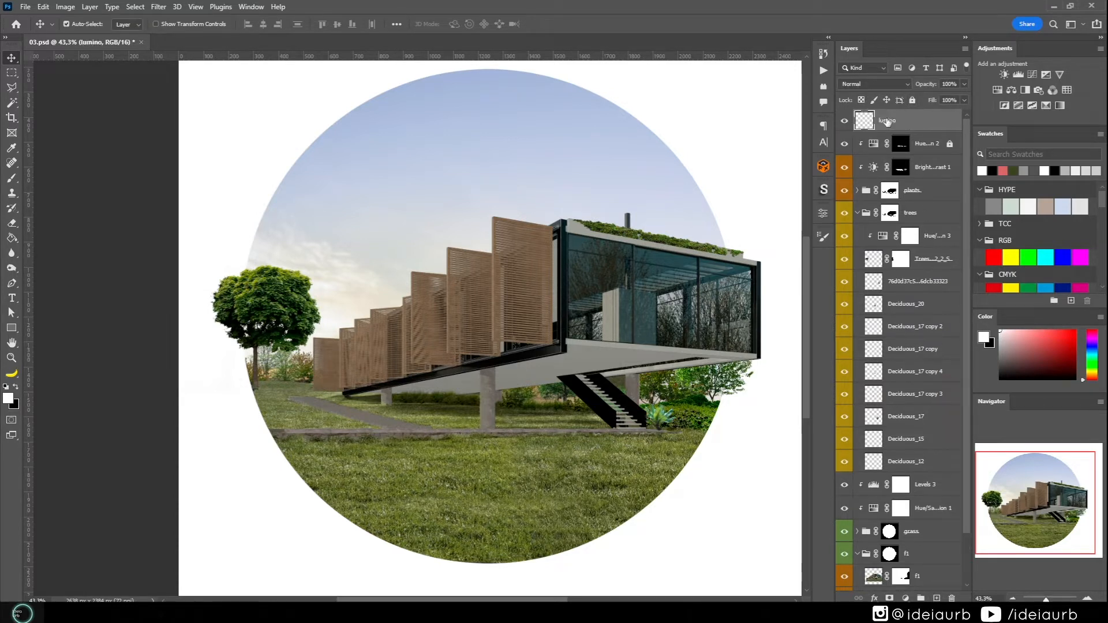
# - Paint soft white haze over the round tree and nearby facade with a 1500 px brush at 50% opacity, undoing the last strokes
pyautogui.press('b')
pyautogui.scroll(-3, 455, 267)
pyautogui.scroll(1, 454, 267)
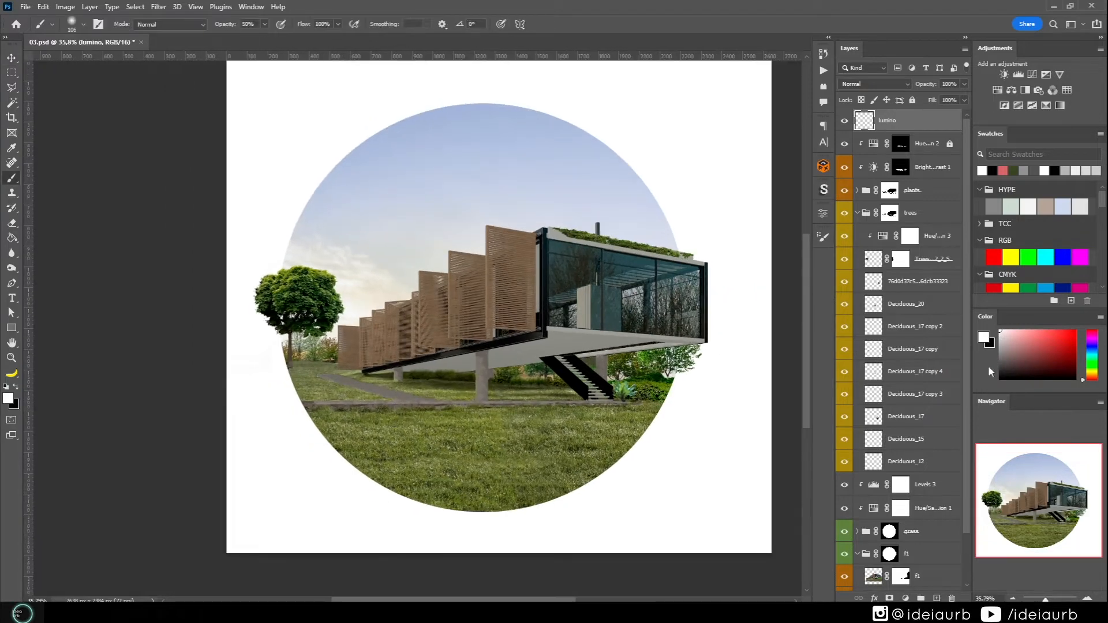
pyautogui.scroll(1, 359, 338)
pyautogui.moveTo(354, 309)
pyautogui.mouseDown()
pyautogui.moveTo(500, 305)
pyautogui.moveTo(485, 212)
pyautogui.mouseUp()
pyautogui.moveTo(348, 343); pyautogui.dragTo(350, 343)
pyautogui.moveTo(305, 282); pyautogui.dragTo(316, 287)
pyautogui.click(318, 297)
pyautogui.click(320, 280)
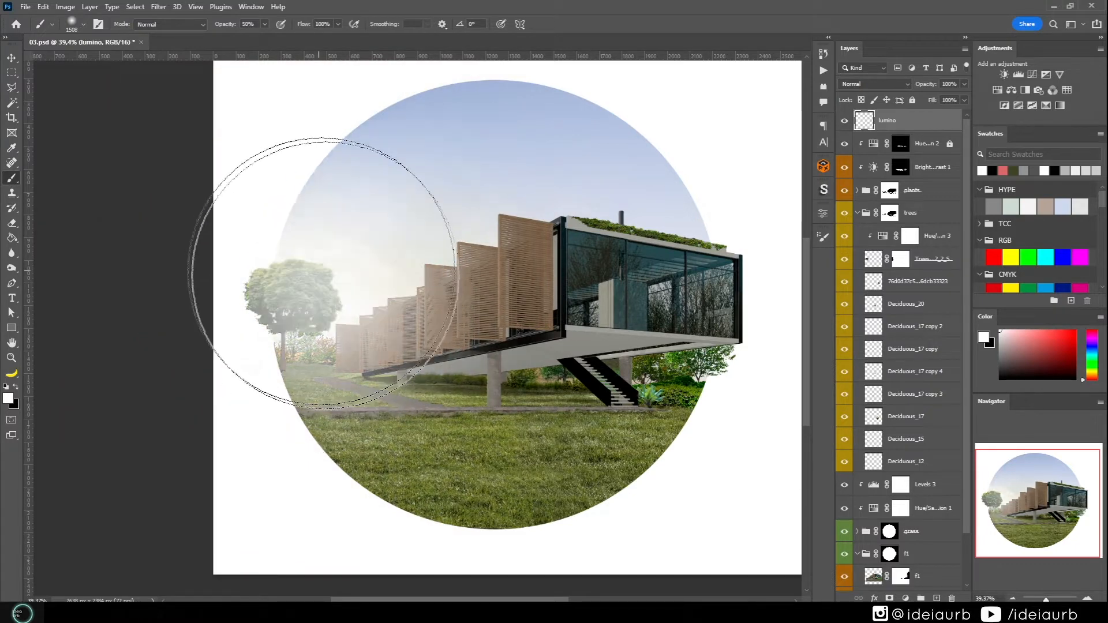
pyautogui.hotkey('ctrl', 'z')
pyautogui.hotkey('ctrl', 'z')
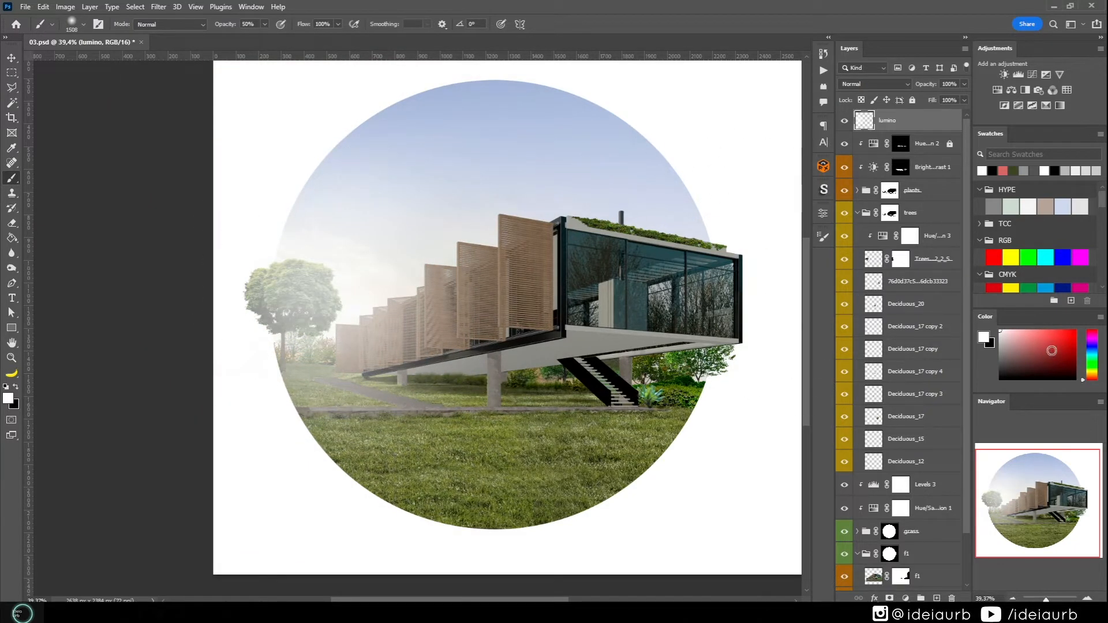
# - Paint a warm glow around the tree and wooden panels on lumino, using a pale peach and then a stronger peach
pyautogui.click(1084, 376)
pyautogui.click(1013, 333)
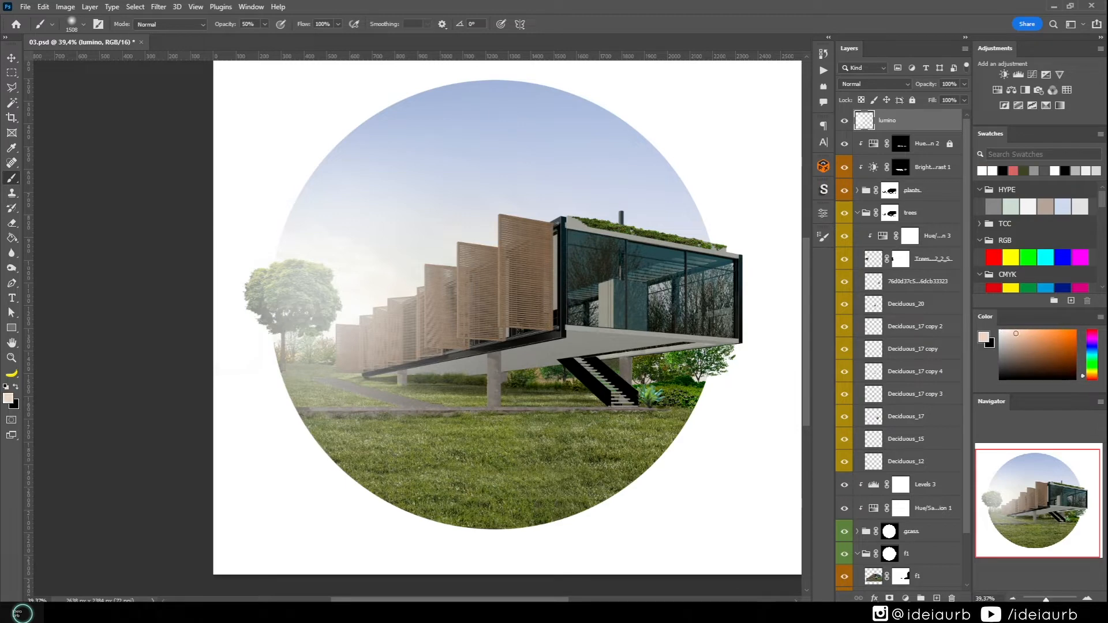
pyautogui.click(345, 308)
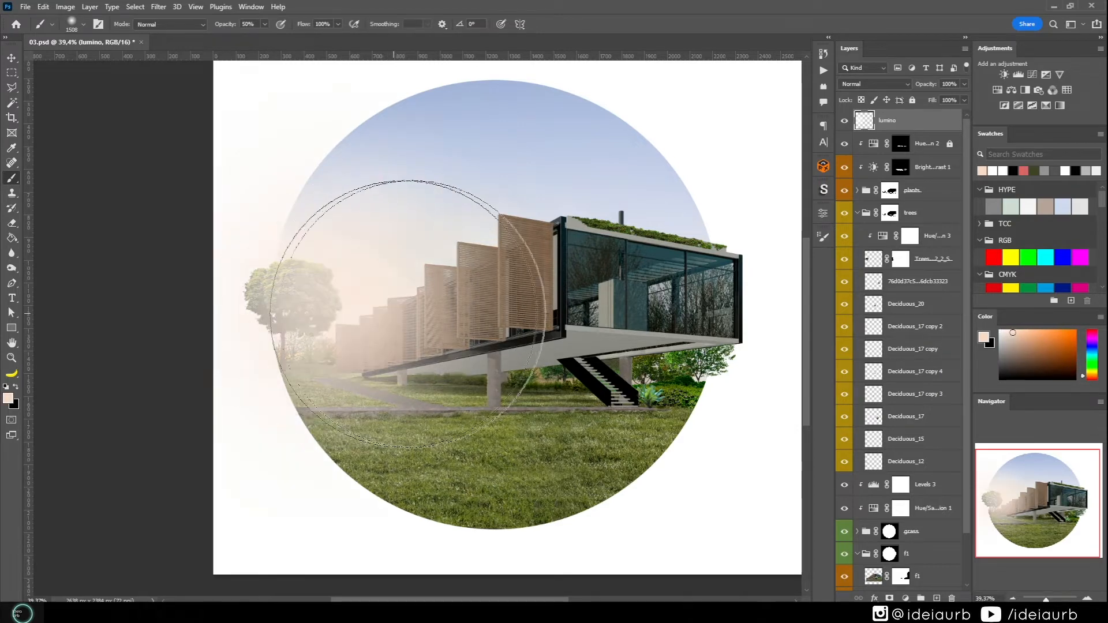
pyautogui.click(1025, 335)
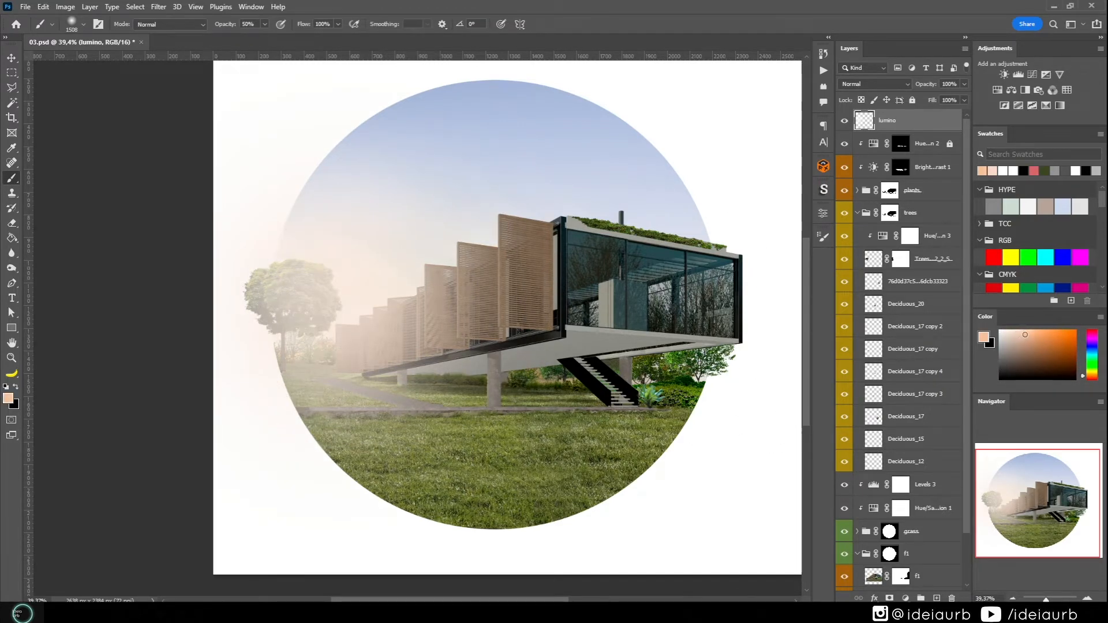
pyautogui.click(368, 318)
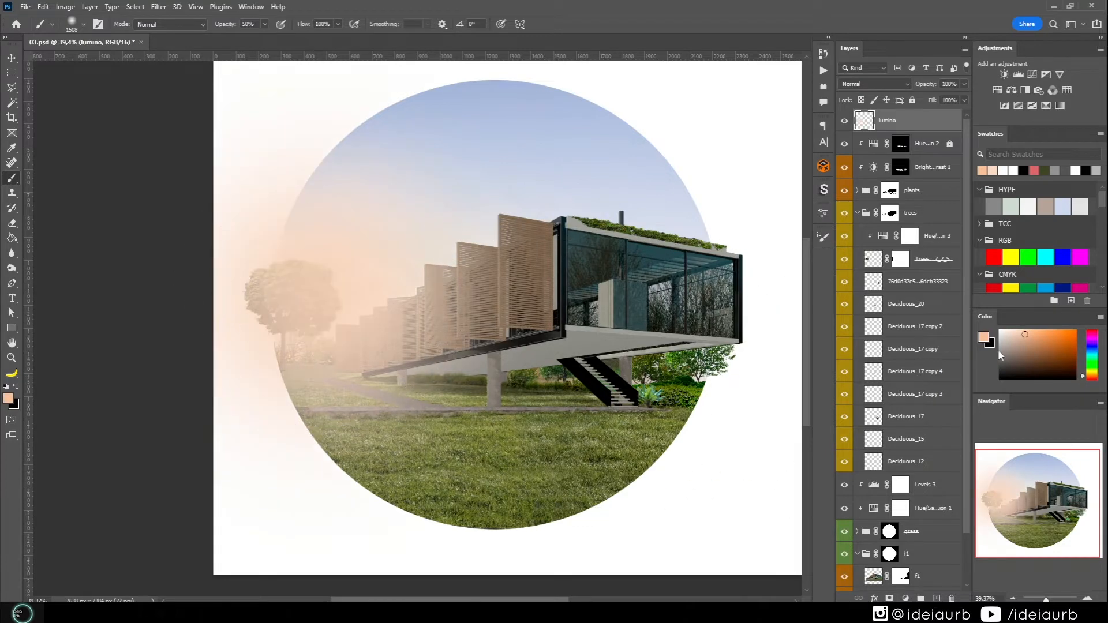
# - Brighten the core of the glow beside the tree with white, raising the brush opacity to 100%
pyautogui.click(1000, 332)
pyautogui.moveTo(428, 295); pyautogui.dragTo(346, 297)
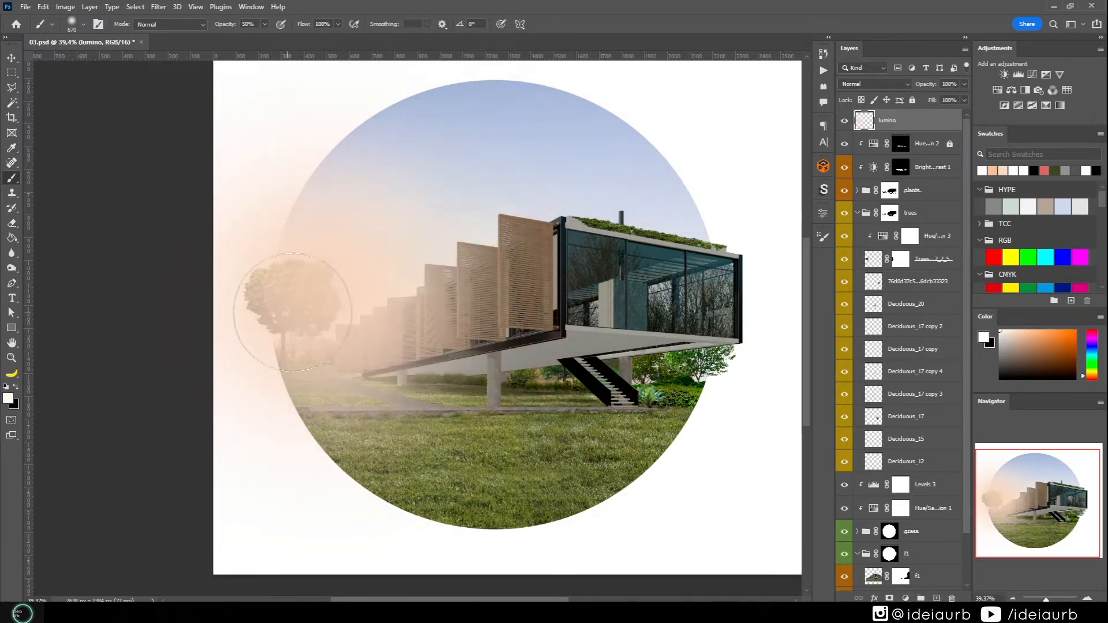
pyautogui.press('0')
pyautogui.click(312, 303)
# - Set the lumino layer's blend mode to Overlay, adjust its opacity, then duplicate it and change the copy's blend mode
pyautogui.click(900, 85)
pyautogui.click(860, 223)
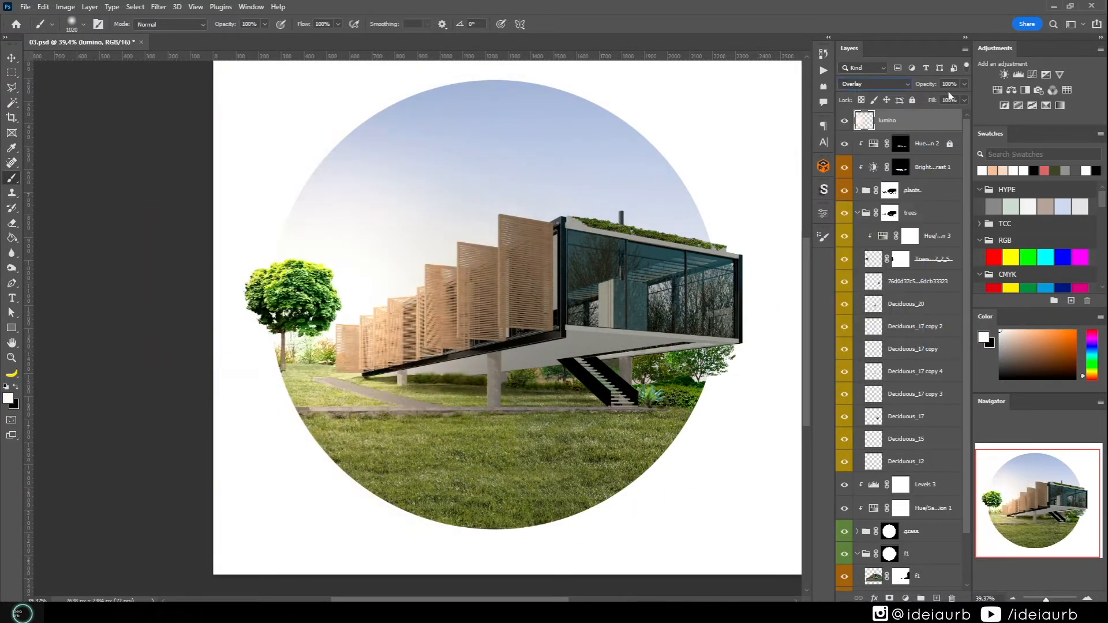
pyautogui.moveTo(938, 85); pyautogui.dragTo(924, 86)
pyautogui.hotkey('ctrl', 'j')
pyautogui.click(896, 85)
pyautogui.click(886, 243)
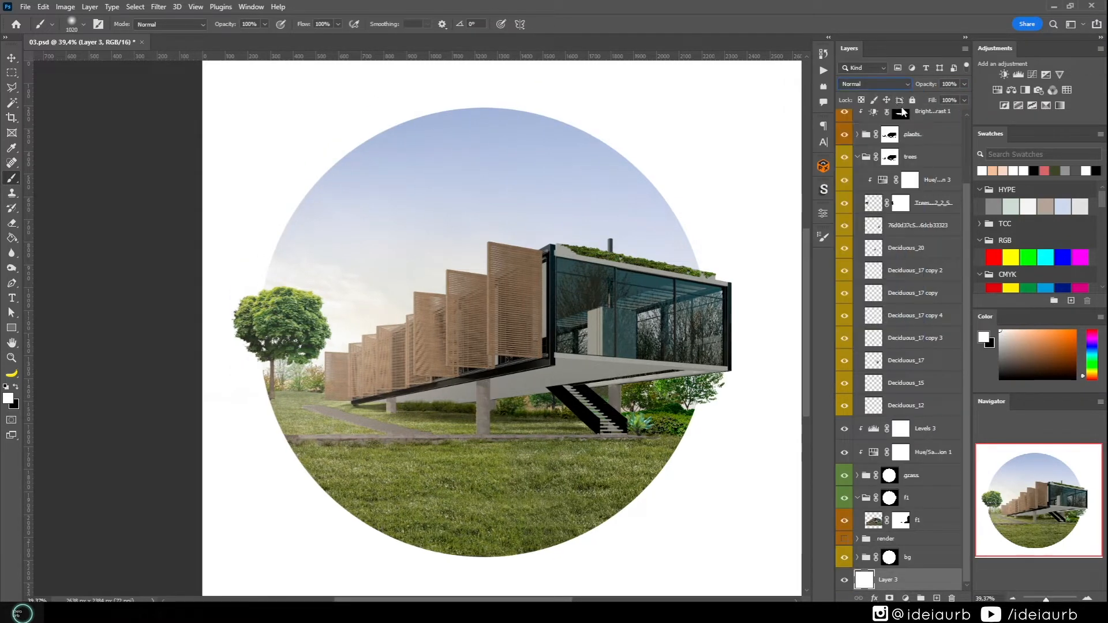
# - Group the lumino and lumino copy layers as light and set the group's blend mode to Overlay
pyautogui.click(904, 134)
pyautogui.scroll(4, 903, 135)
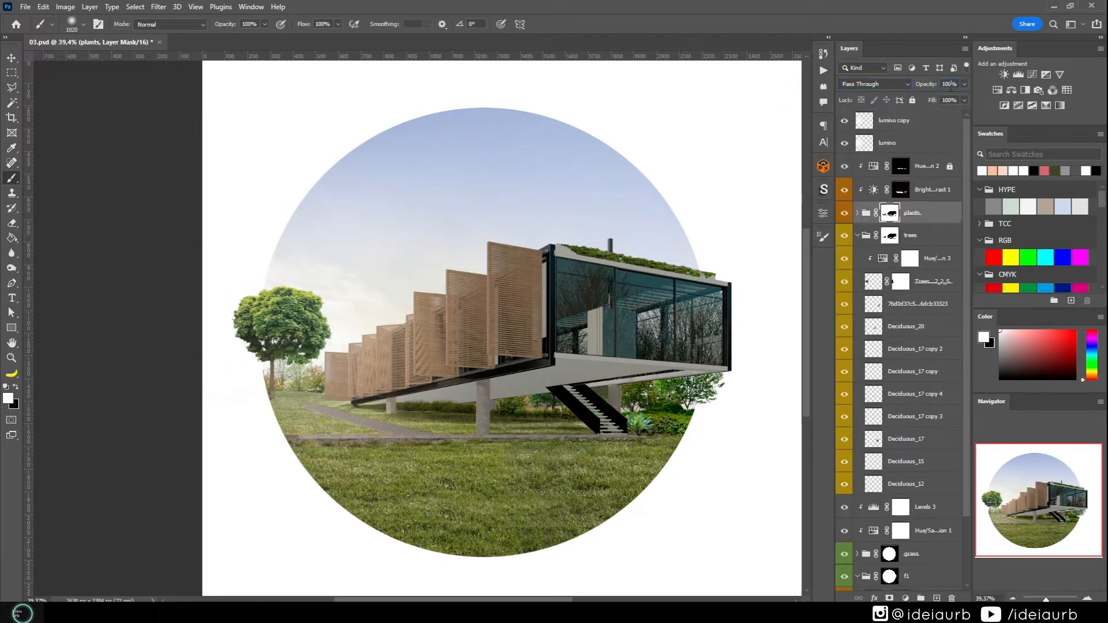
pyautogui.click(896, 120)
pyautogui.keyDown('shift'); pyautogui.click(894, 142); pyautogui.keyUp('shift')
pyautogui.hotkey('ctrl', 'g')
pyautogui.doubleClick(890, 118)
pyautogui.click(875, 84)
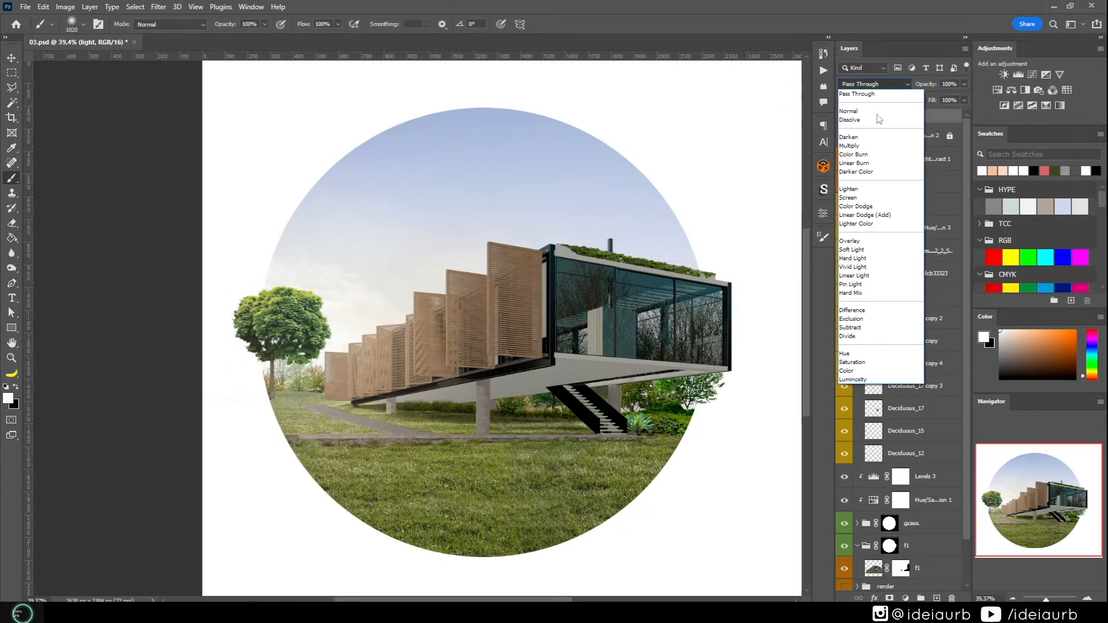
pyautogui.click(860, 238)
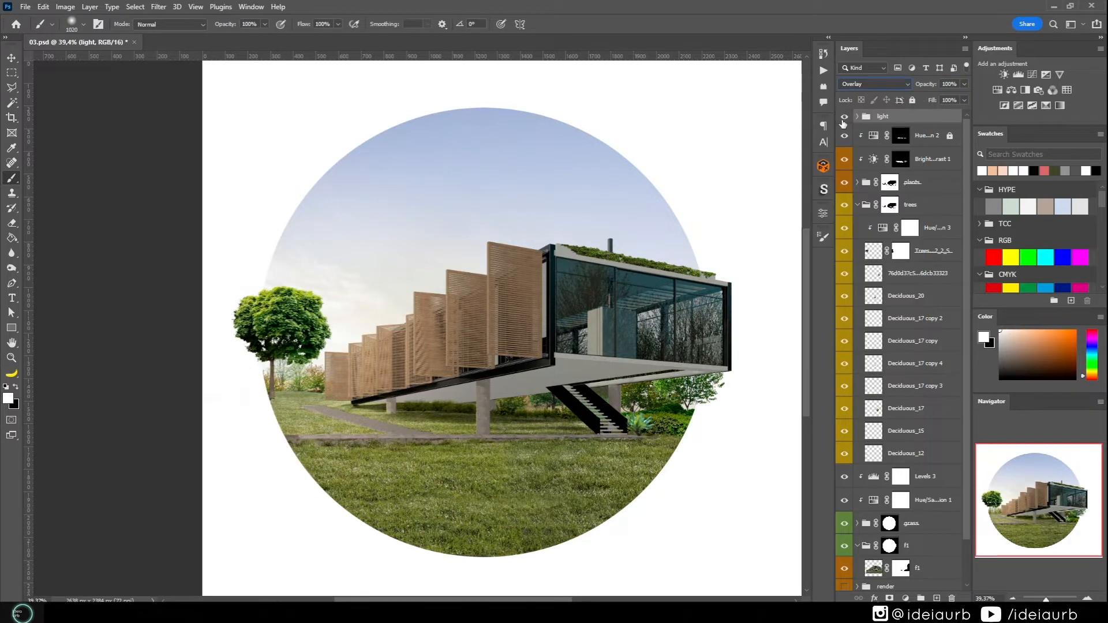
# - Add a mask to the light group and paint it black over the tree, the grass and the wooden panels
pyautogui.click(892, 599)
pyautogui.scroll(5, 258, 347)
pyautogui.press('x')
pyautogui.moveTo(354, 318); pyautogui.dragTo(272, 327)
pyautogui.click(275, 330)
pyautogui.click(303, 498)
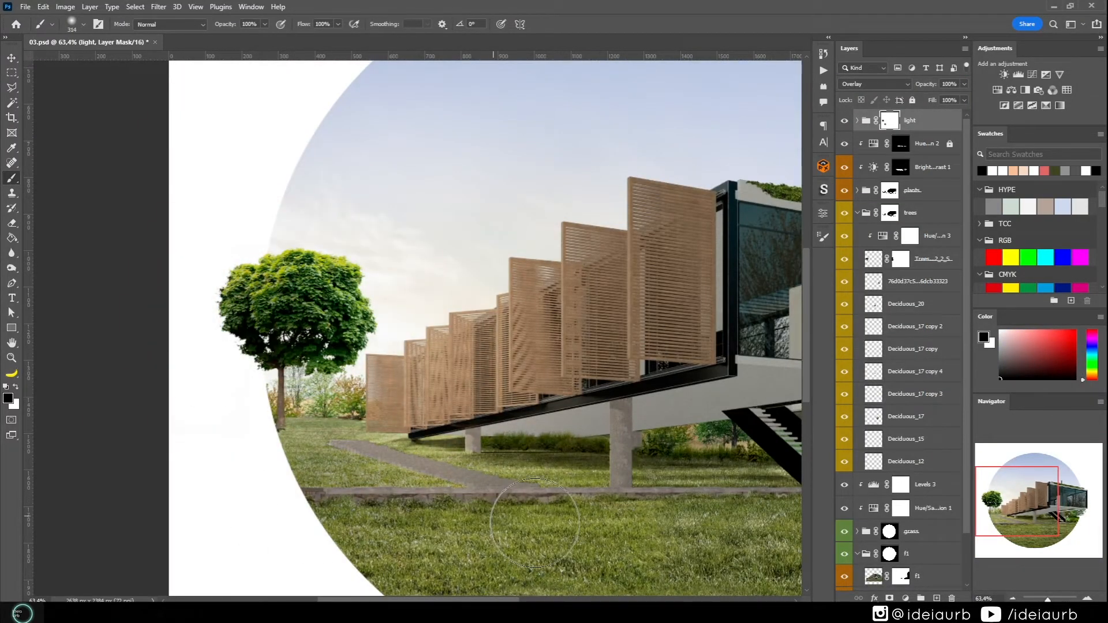
pyautogui.moveTo(535, 523)
pyautogui.mouseDown()
pyautogui.moveTo(551, 434)
pyautogui.moveTo(588, 368)
pyautogui.mouseUp()
# - Compare the image with and without the light group, and mask out more of its effect over the lawn and beneath the house
pyautogui.scroll(-4, 495, 403)
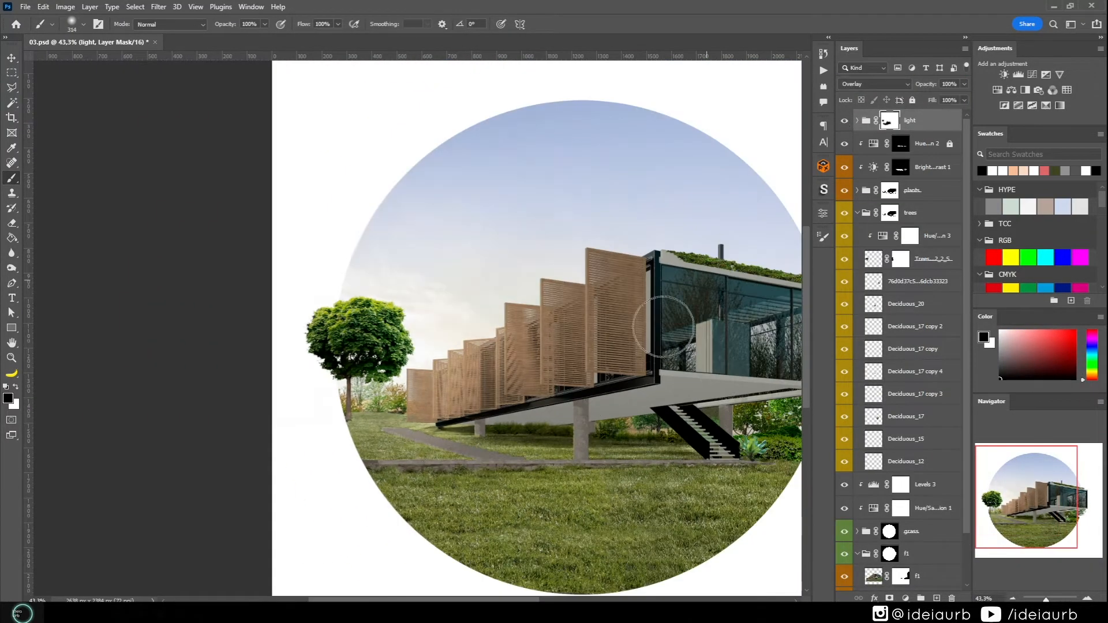
pyautogui.scroll(-2, 646, 369)
pyautogui.click(845, 121)
pyautogui.click(844, 121)
pyautogui.moveTo(546, 508); pyautogui.dragTo(629, 452)
pyautogui.scroll(1, 500, 471)
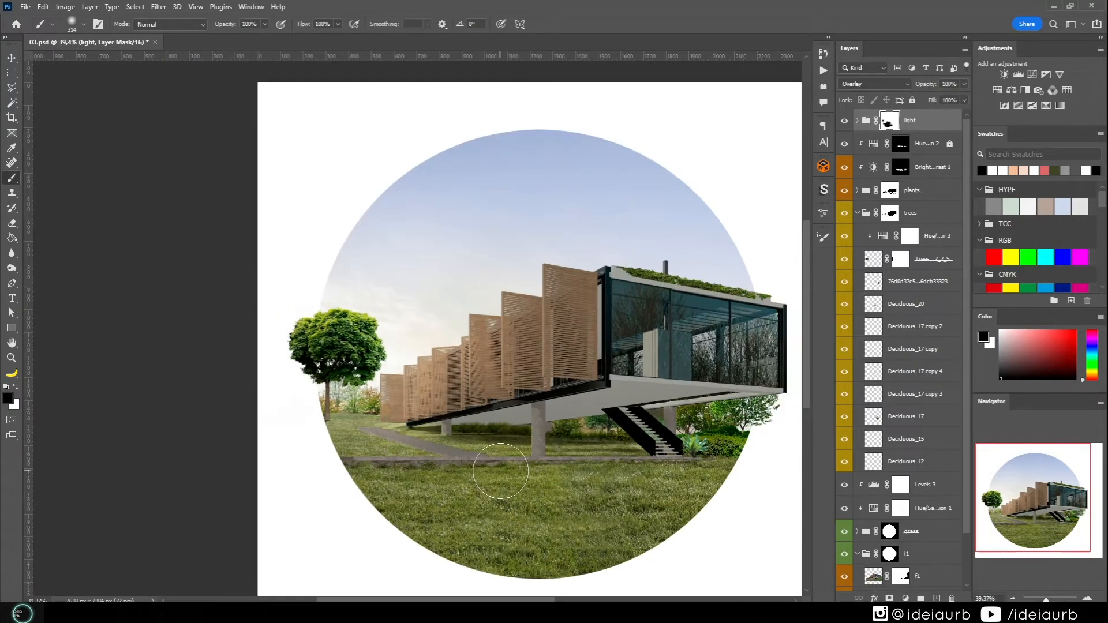
pyautogui.scroll(1, 501, 471)
pyautogui.moveTo(532, 411); pyautogui.dragTo(497, 404)
pyautogui.scroll(-1, 500, 396)
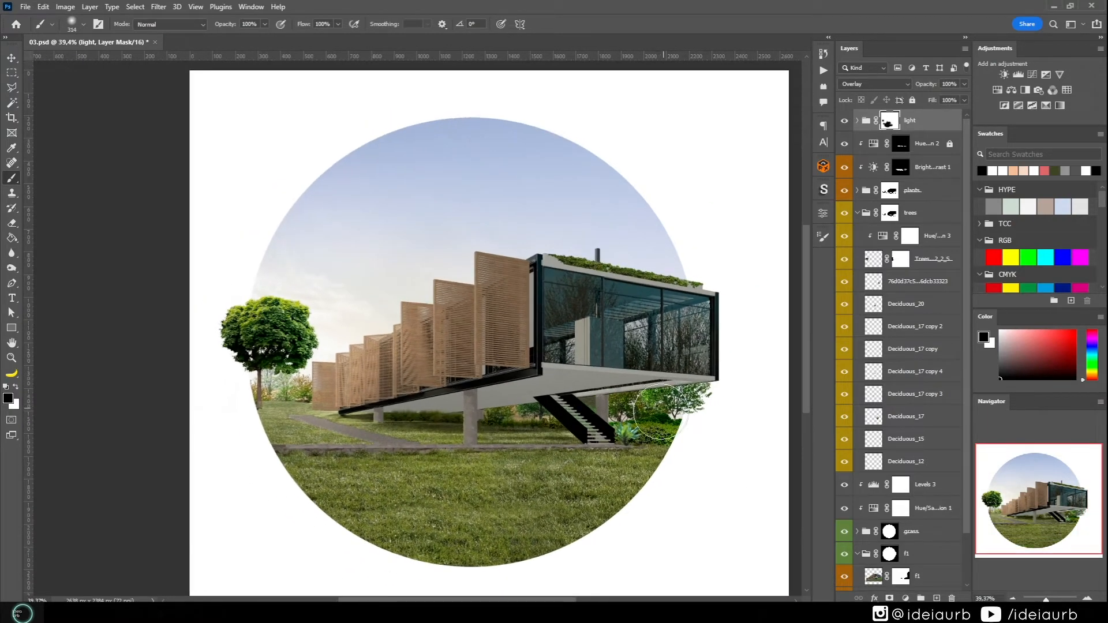
# - Crop the canvas closer around the circular composition on all four sides
pyautogui.scroll(1, 642, 432)
pyautogui.scroll(-2, 642, 432)
pyautogui.press('c')
pyautogui.moveTo(786, 330); pyautogui.dragTo(774, 330)
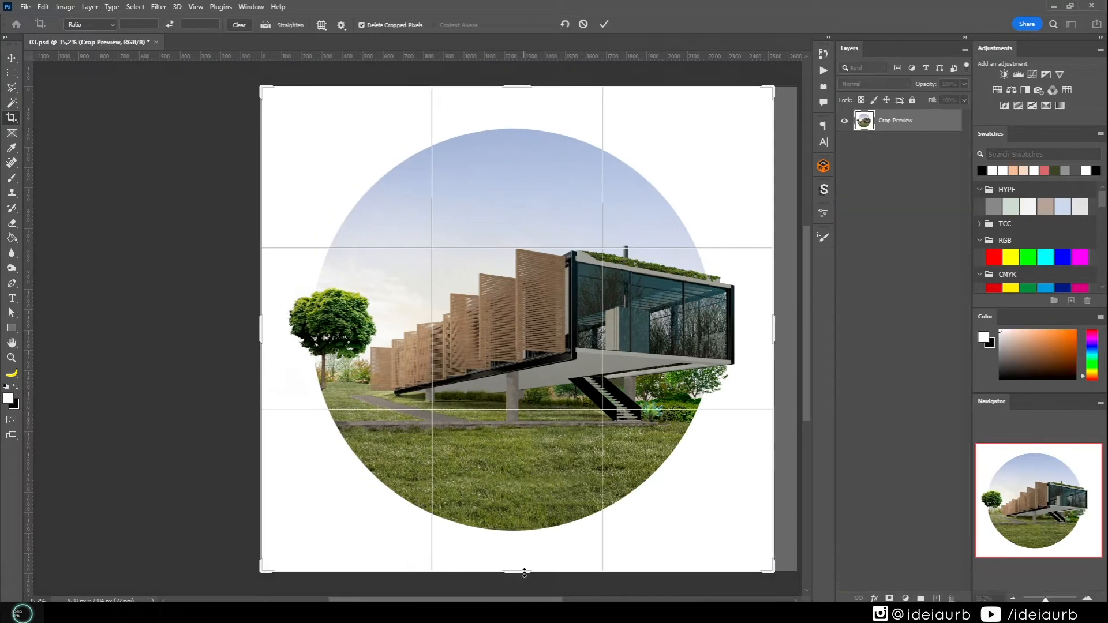
pyautogui.moveTo(524, 571); pyautogui.dragTo(524, 558)
pyautogui.moveTo(514, 102); pyautogui.dragTo(514, 113)
pyautogui.moveTo(265, 325); pyautogui.dragTo(269, 325)
pyautogui.moveTo(772, 334); pyautogui.dragTo(766, 334)
pyautogui.click(12, 58)
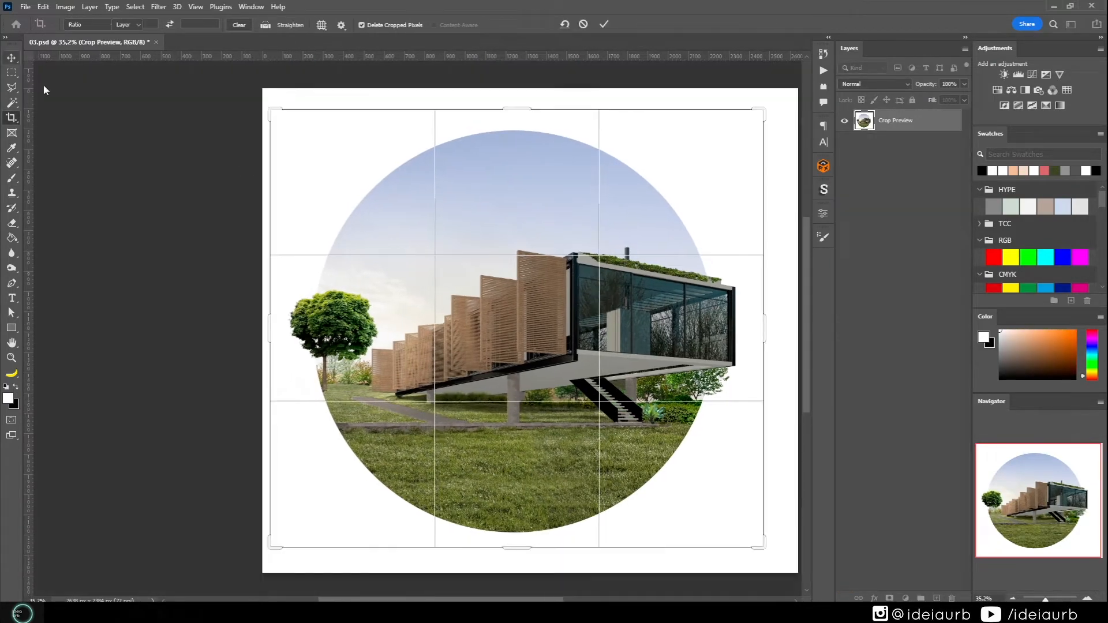
# - Adjust the Enseteventricosum01 plant beside the stairs to Hue -11, Saturation -13 and Lightness -13
pyautogui.scroll(8, 638, 407)
pyautogui.rightClick(631, 397)
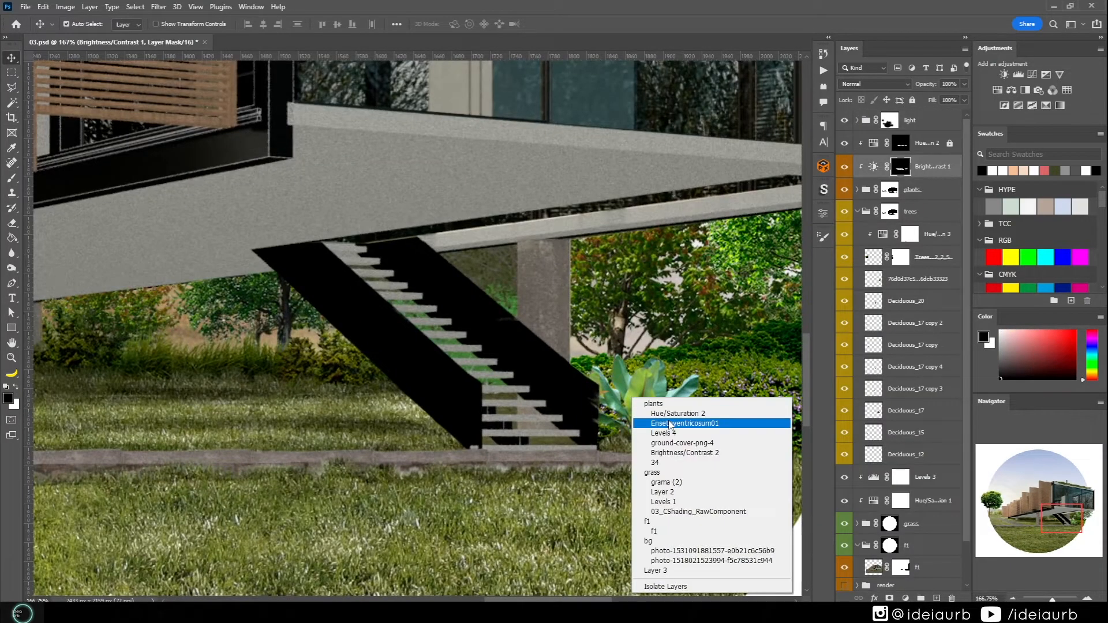
pyautogui.click(664, 421)
pyautogui.hotkey('ctrl', 'u')
pyautogui.moveTo(910, 215); pyautogui.dragTo(904, 185)
pyautogui.moveTo(911, 245); pyautogui.dragTo(905, 245)
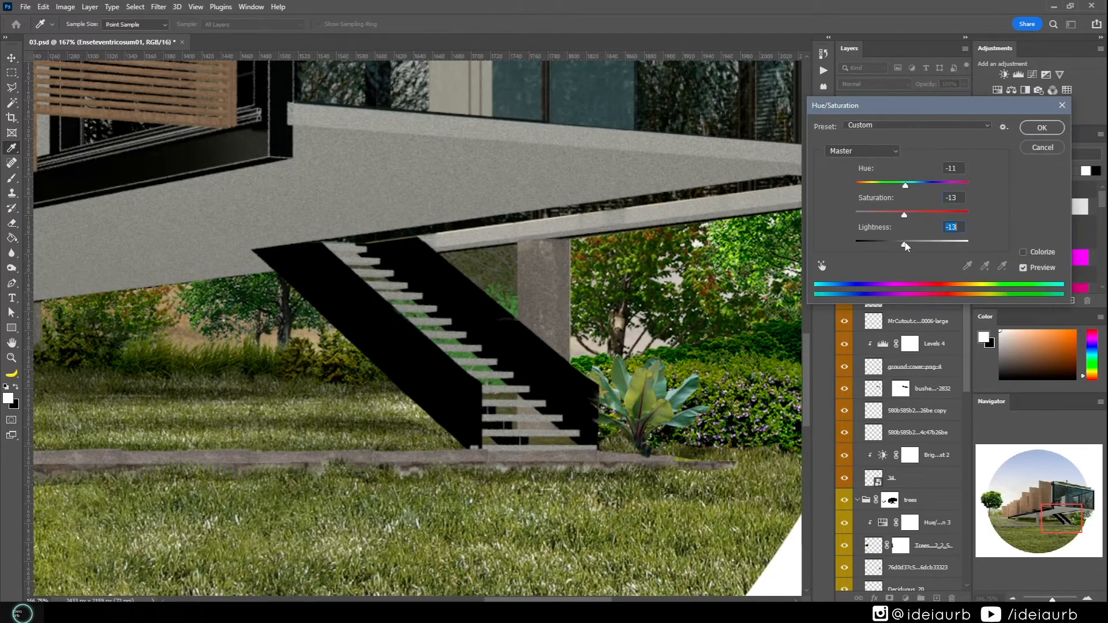
pyautogui.press('Return')
# - Find the golden flare image in the luzes textures folder in File Explorer, and select the light group in Photoshop as the insertion point
pyautogui.scroll(-7, 603, 450)
pyautogui.moveTo(58, 612)
pyautogui.click(64, 568)
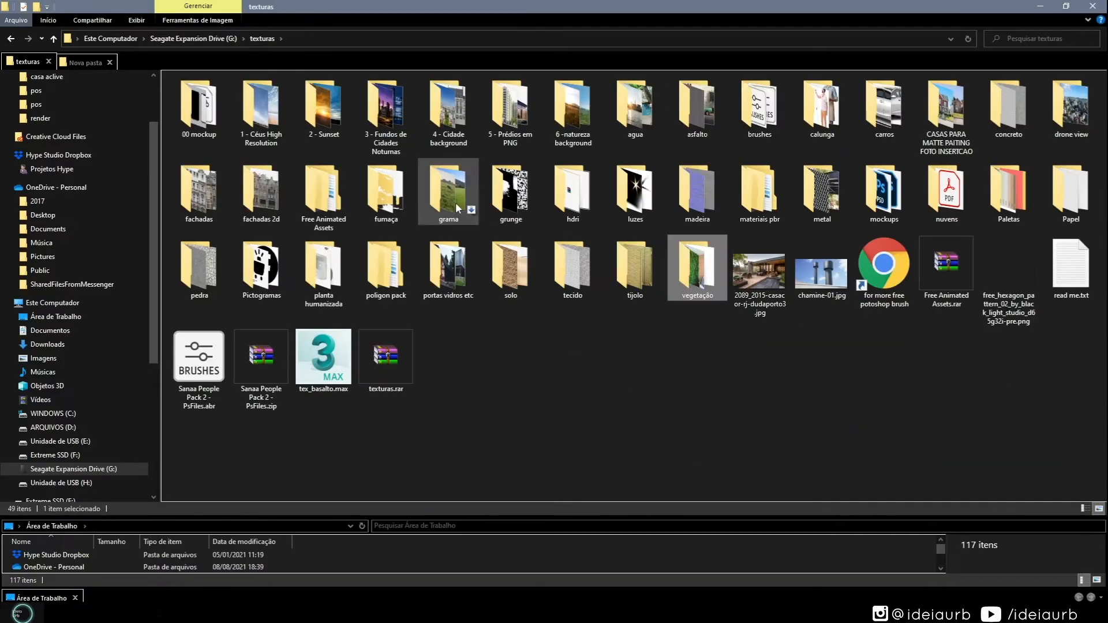
pyautogui.doubleClick(636, 192)
pyautogui.click(248, 314)
pyautogui.hotkey('alt', 'Tab')
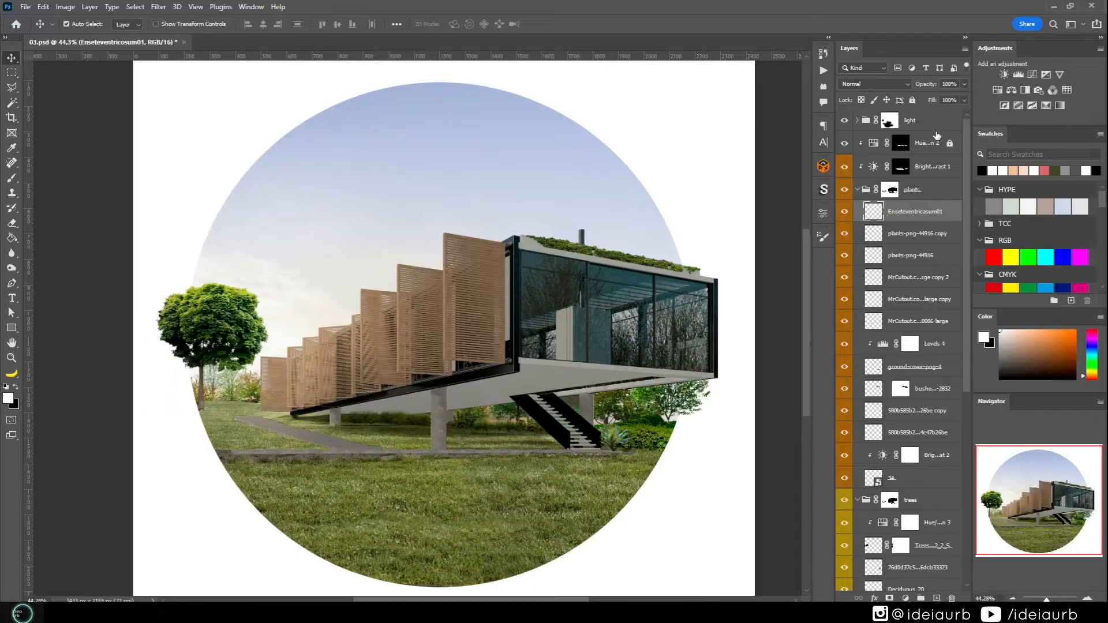
pyautogui.click(918, 119)
pyautogui.hotkey('alt', 'Tab')
# - Place the Golden-Flare-PNG-Image-Background image above the light group, scaled to about 197% and centred near the round tree's trunk
pyautogui.moveTo(248, 315); pyautogui.dragTo(444, 334)
pyautogui.moveTo(444, 334); pyautogui.dragTo(240, 371)
pyautogui.moveTo(304, 364); pyautogui.dragTo(366, 366)
pyautogui.moveTo(275, 376); pyautogui.dragTo(252, 383)
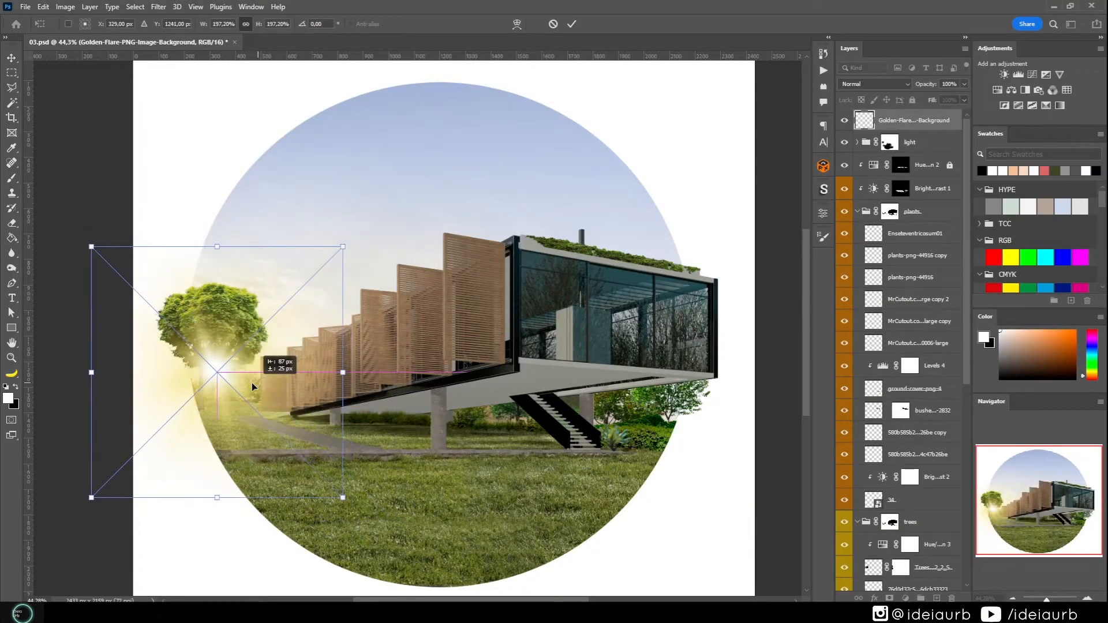
pyautogui.press('Return')
# - Set the golden flare layer's blend mode to Screen
pyautogui.scroll(-4, 318, 368)
pyautogui.click(875, 84)
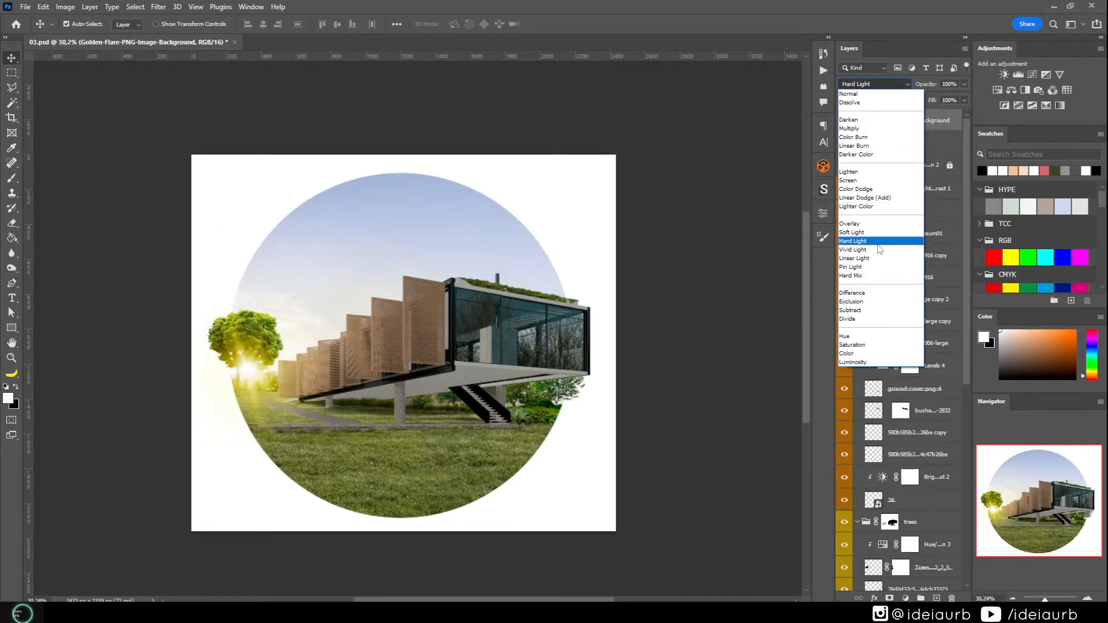
pyautogui.click(862, 181)
pyautogui.moveTo(930, 84); pyautogui.dragTo(946, 100)
pyautogui.scroll(7, 252, 385)
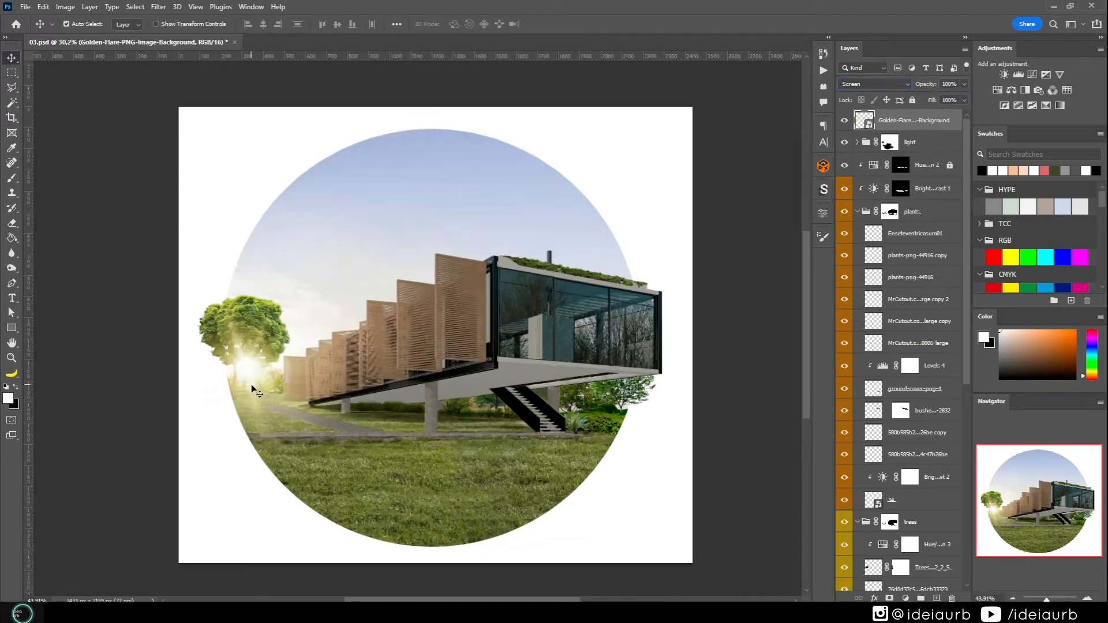
# - Clip a Levels adjustment to the golden flare with shadows 98 and midtones 0.24, and set its blend mode to Luminosity
pyautogui.scroll(-4, 421, 414)
pyautogui.click(1018, 75)
pyautogui.moveTo(672, 330); pyautogui.dragTo(680, 334)
pyautogui.hotkey('ctrl', 'alt', 'g')
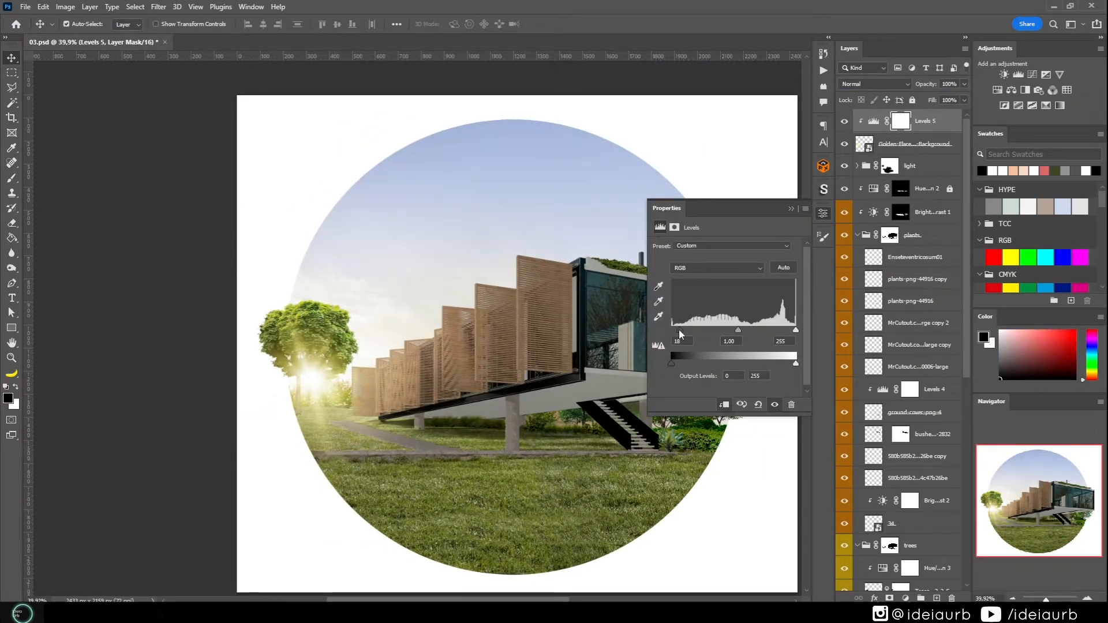
pyautogui.moveTo(765, 330); pyautogui.dragTo(785, 331)
pyautogui.click(873, 84)
pyautogui.click(866, 366)
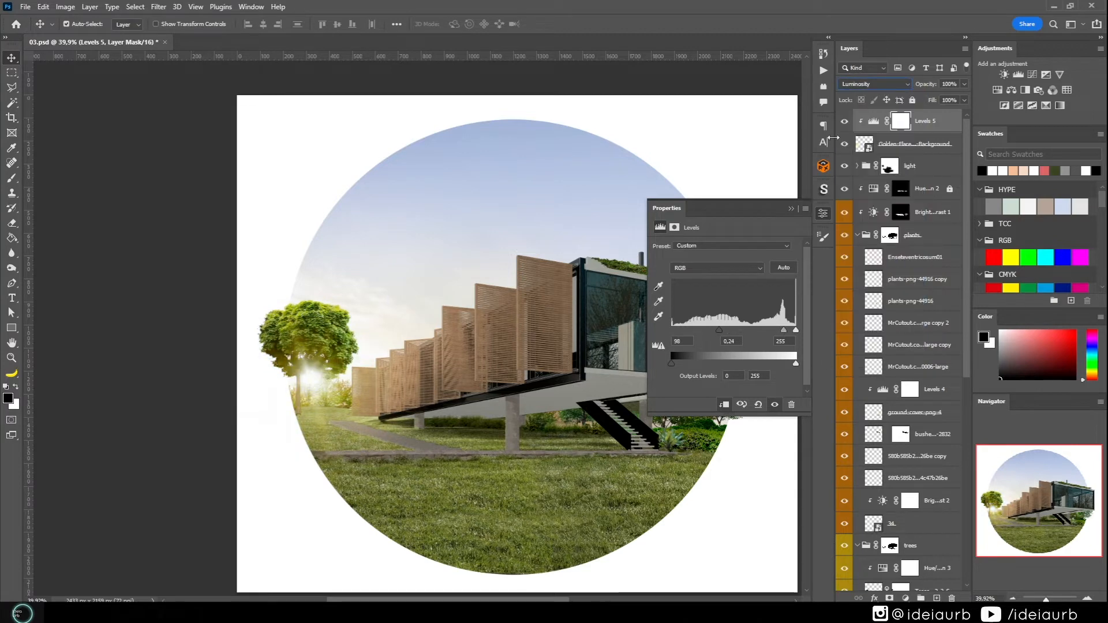
# - Set the blend mode of the Levels adjustment clipped to the golden flare to Normal and its opacity to 78%
pyautogui.click(874, 84)
pyautogui.click(873, 94)
pyautogui.click(875, 123)
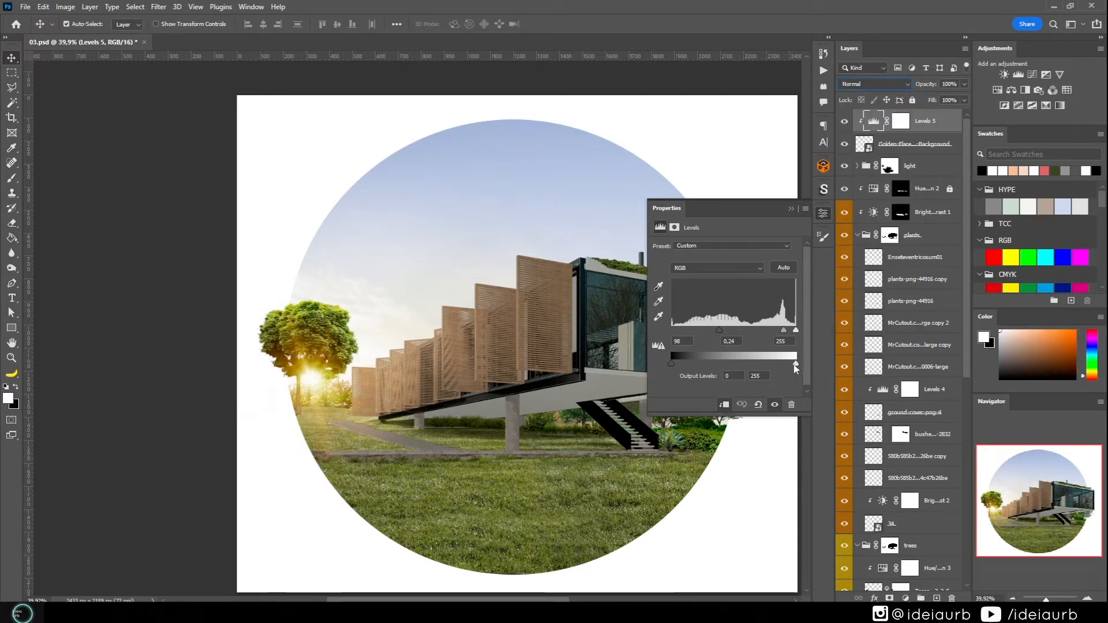
pyautogui.click(790, 209)
pyautogui.moveTo(925, 84); pyautogui.dragTo(912, 86)
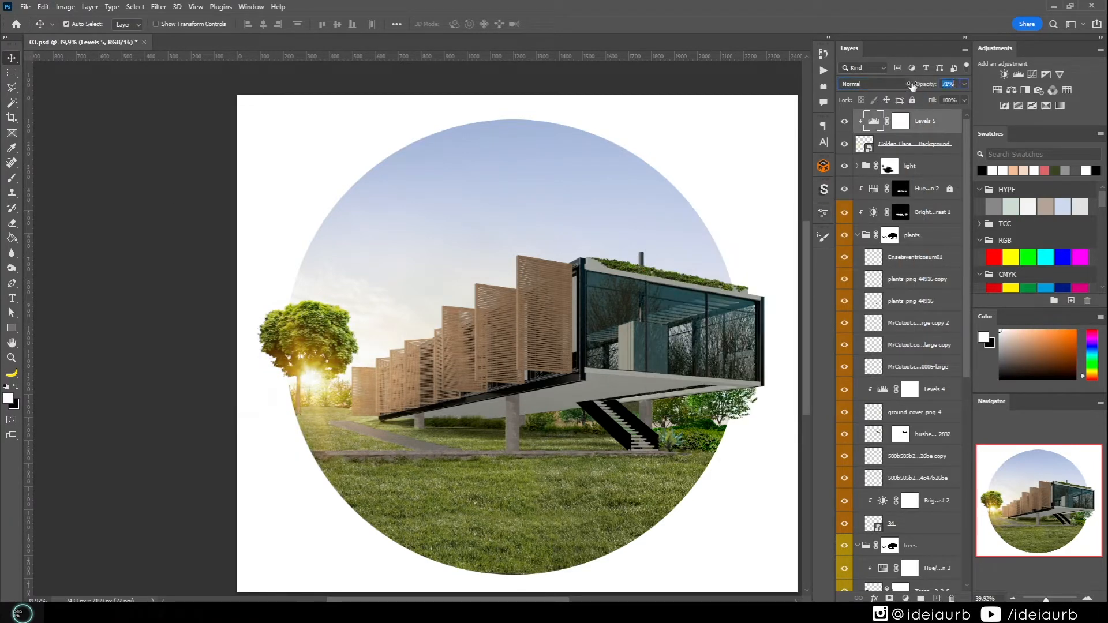
# - Expand the light group and toggle its visibility to compare the image with and without it
pyautogui.click(316, 387)
pyautogui.scroll(-1, 316, 387)
pyautogui.click(909, 166)
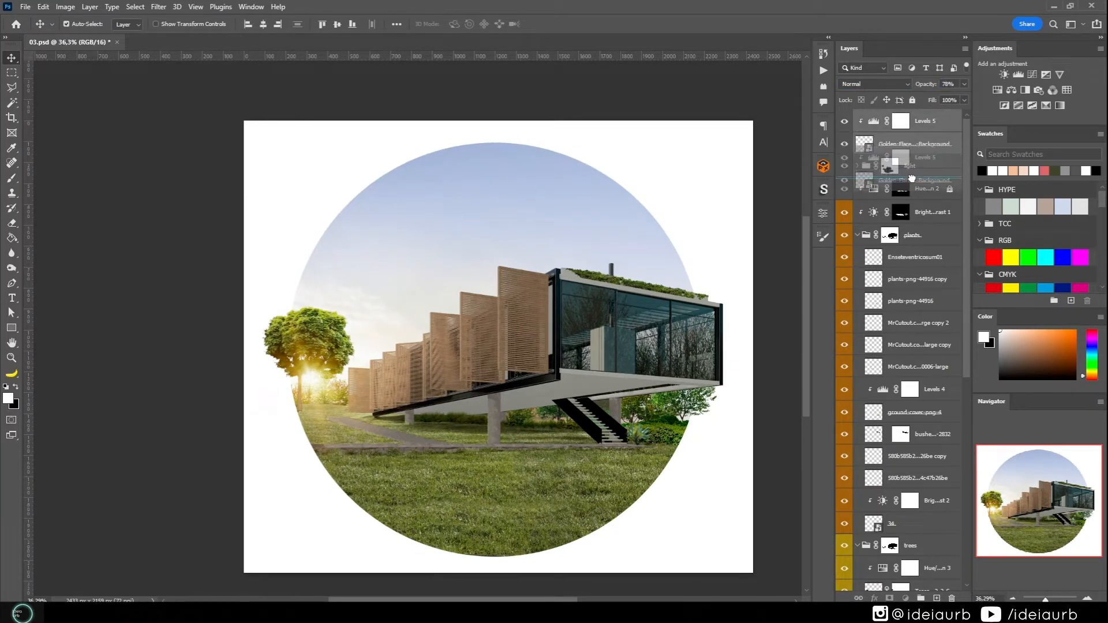
pyautogui.click(858, 166)
pyautogui.click(844, 166)
pyautogui.click(844, 167)
pyautogui.click(844, 167)
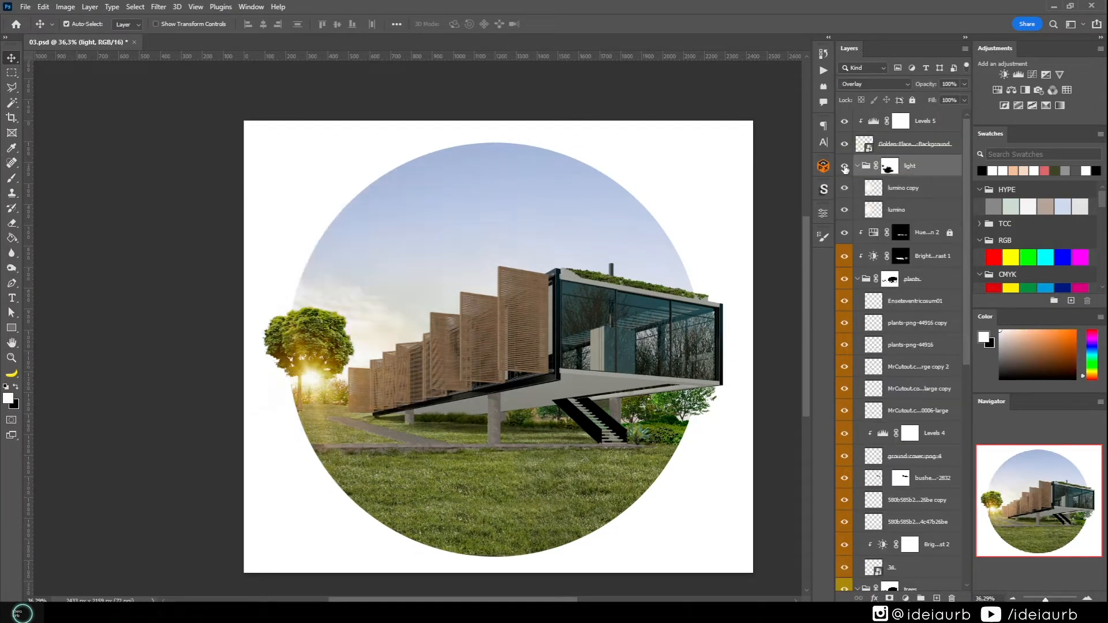
pyautogui.click(844, 167)
# - Rename the golden flare layer as flare
pyautogui.doubleClick(889, 144)
pyautogui.write('flare')
pyautogui.press('Return')
pyautogui.scroll(-1, 359, 342)
pyautogui.scroll(1, 520, 457)
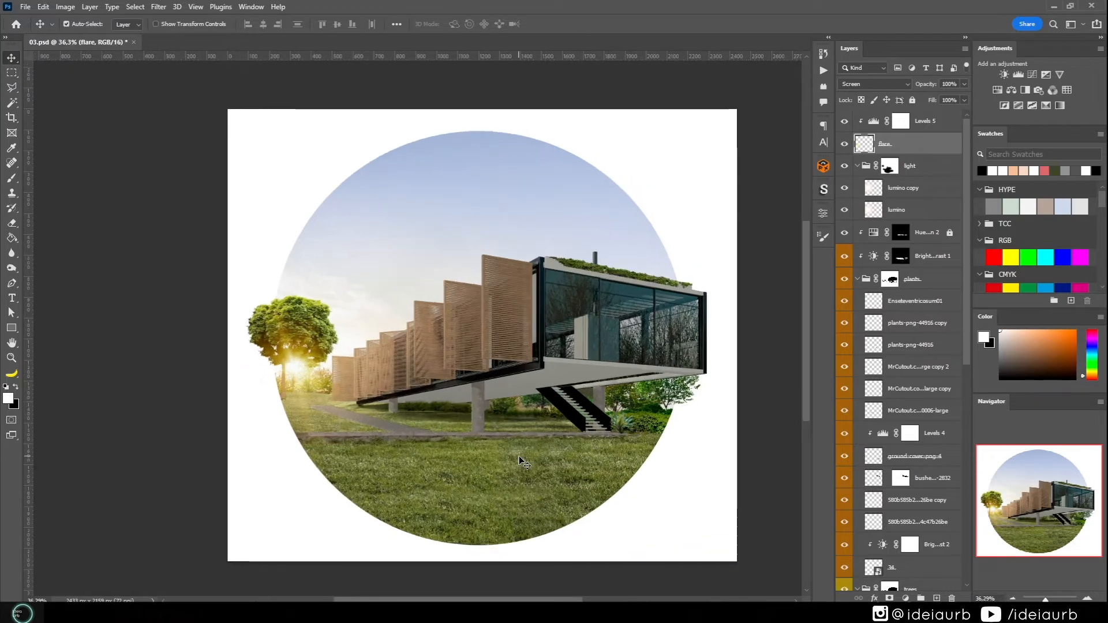
# - Collapse the light group and give it the Blue colour label
pyautogui.scroll(1, 508, 447)
pyautogui.scroll(-1, 508, 447)
pyautogui.click(858, 166)
pyautogui.rightClick(846, 166)
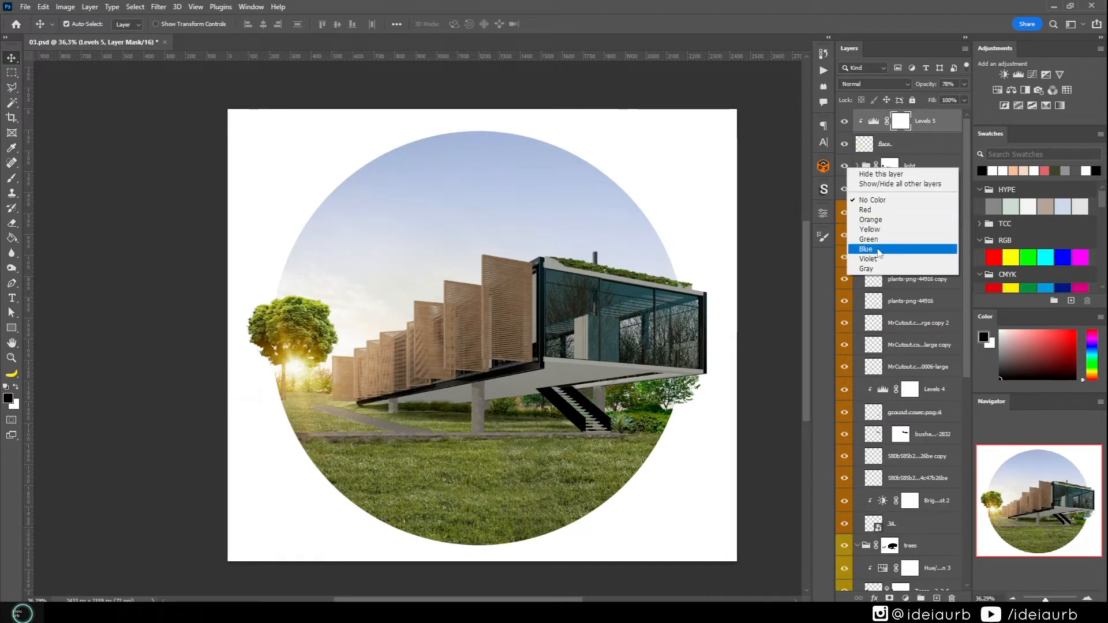
pyautogui.click(877, 251)
# - Stamp all visible layers into a new layer at the top of the stack and rename it f2
pyautogui.click(923, 125)
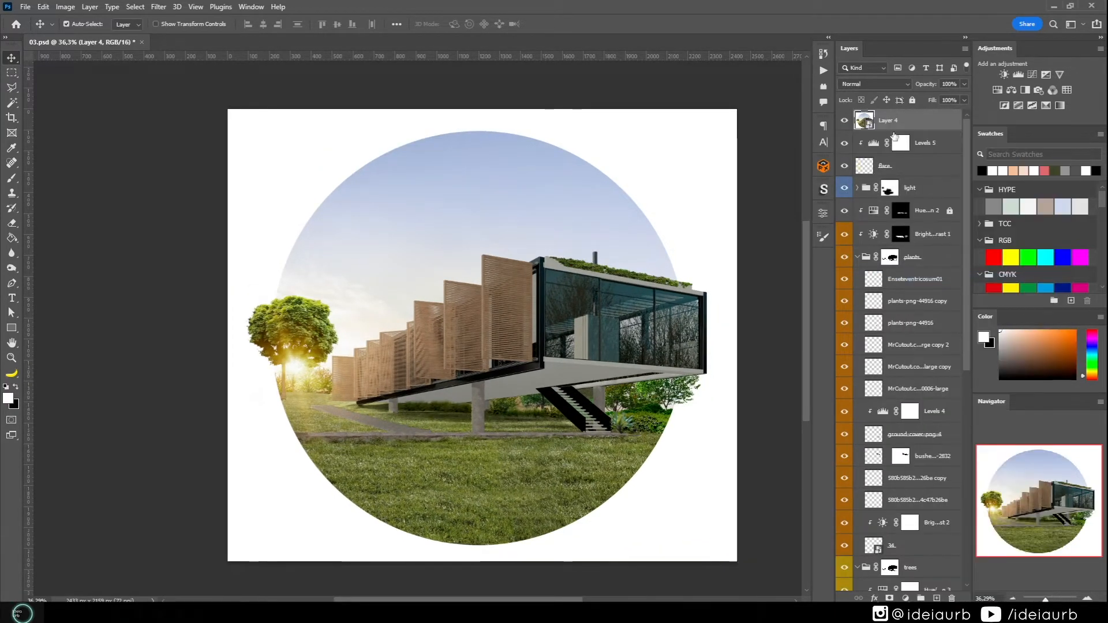
pyautogui.doubleClick(889, 121)
pyautogui.write('f2')
pyautogui.press('Return')
# - In the Camera Raw Filter on f2, set exposure +0.40, contrast +51, highlights -55, shadows +33, whites -25, clarity +14 and saturation -12
pyautogui.click(158, 7)
pyautogui.click(193, 91)
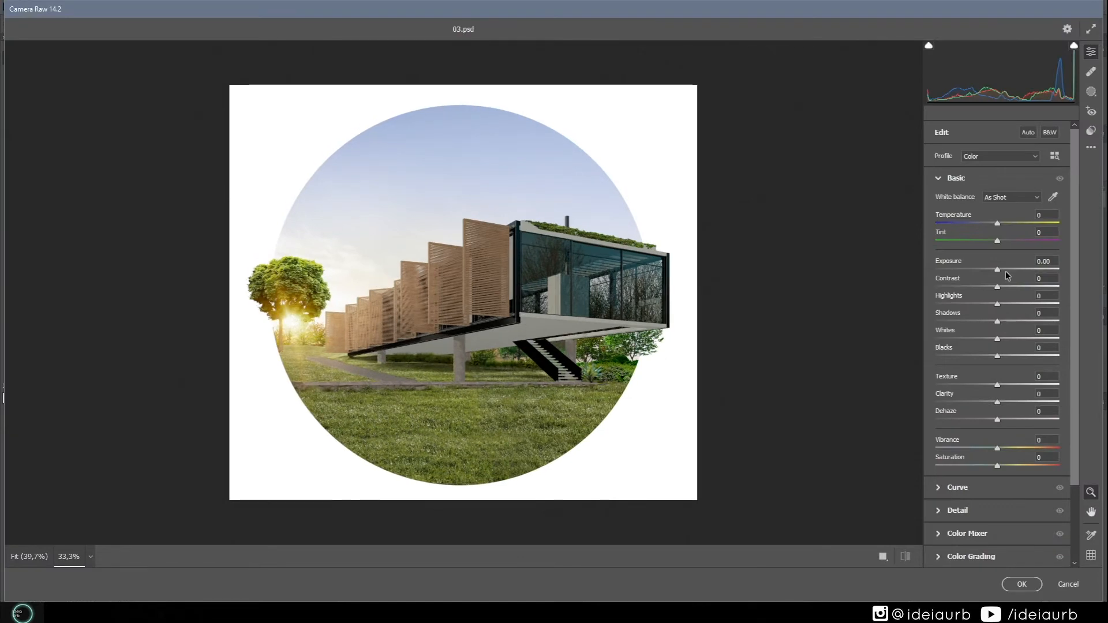
pyautogui.moveTo(997, 270); pyautogui.dragTo(1003, 270)
pyautogui.moveTo(997, 287); pyautogui.dragTo(962, 304)
pyautogui.moveTo(984, 340); pyautogui.dragTo(982, 338)
pyautogui.moveTo(997, 403); pyautogui.dragTo(1003, 403)
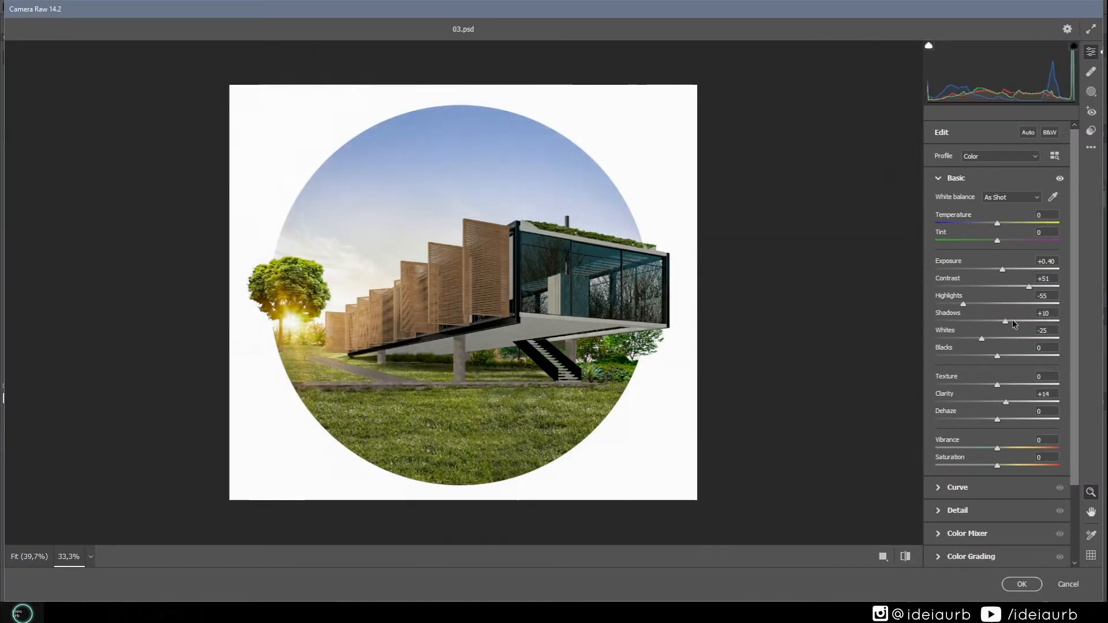
pyautogui.moveTo(1014, 323); pyautogui.dragTo(1017, 321)
pyautogui.moveTo(997, 466); pyautogui.dragTo(990, 467)
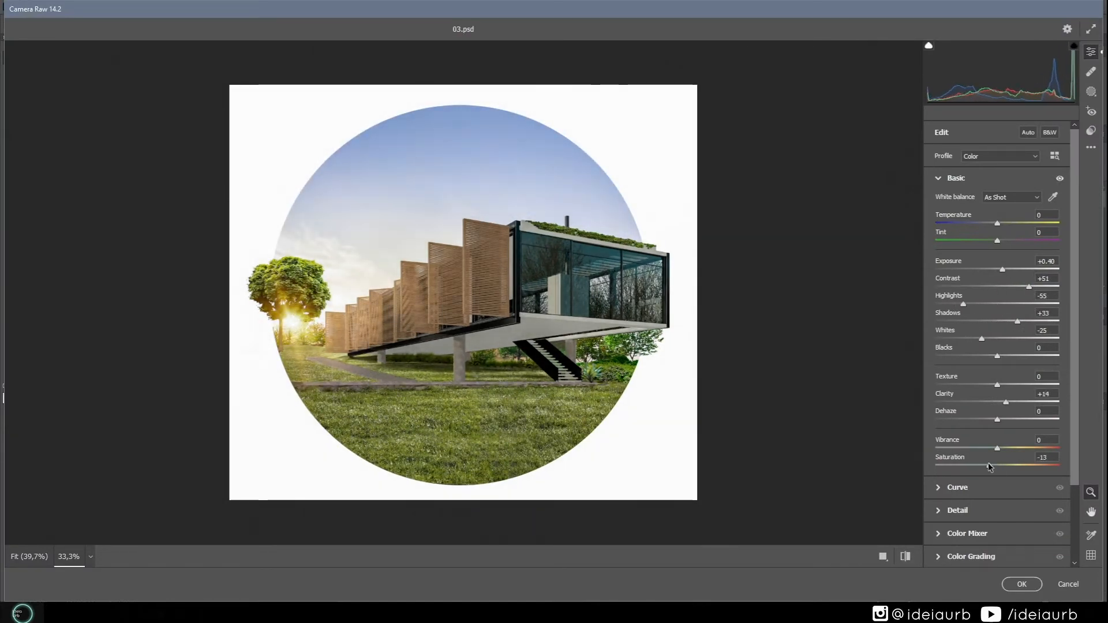
# - Compare with the original, reduce the Camera Raw contrast to +43, and adjust the image's colours in the Color Mixer
pyautogui.click(906, 557)
pyautogui.moveTo(1008, 269); pyautogui.dragTo(1024, 287)
pyautogui.click(946, 180)
pyautogui.click(952, 248)
pyautogui.click(1013, 283)
pyautogui.moveTo(998, 348)
pyautogui.mouseDown()
pyautogui.moveTo(1014, 347)
pyautogui.moveTo(976, 360)
pyautogui.moveTo(1000, 370)
pyautogui.mouseUp()
# - Add a grain effect with amount 55 and size 19 to the image
pyautogui.scroll(3, 559, 262)
pyautogui.scroll(-1, 559, 262)
pyautogui.click(958, 526)
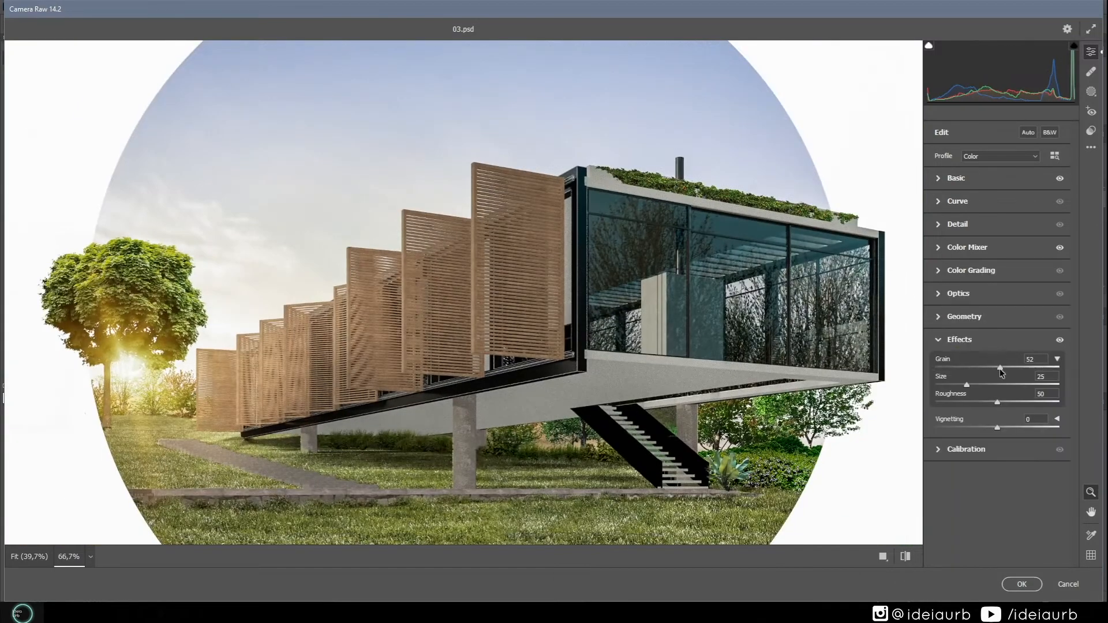
pyautogui.click(959, 384)
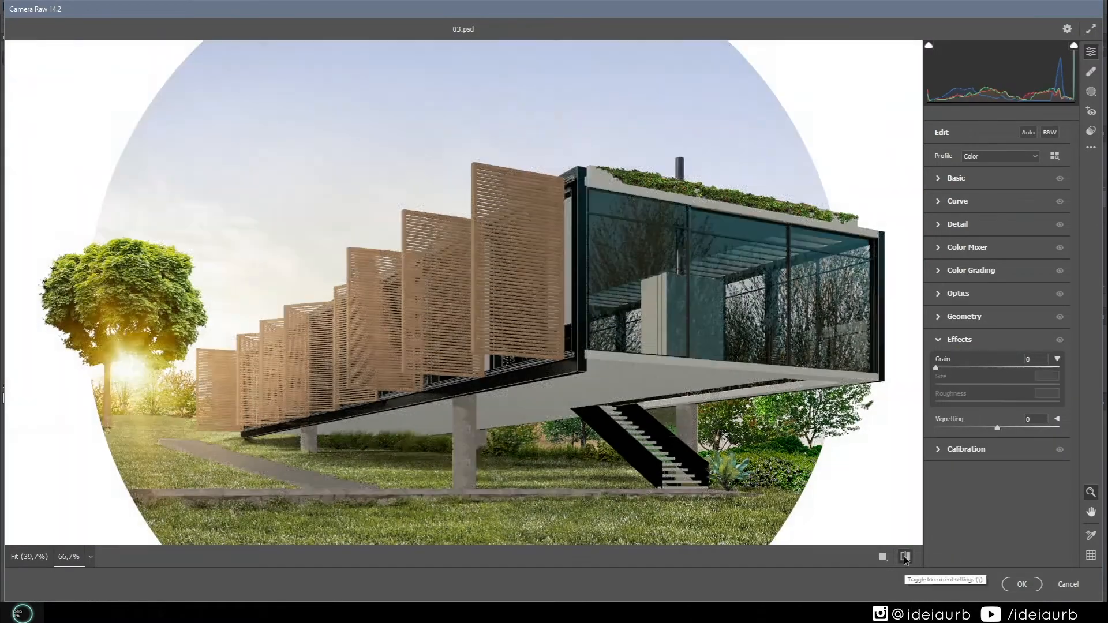
# - Return to the current settings in the preview, set the highlights to -2, and apply the Camera Raw Filter
pyautogui.click(906, 558)
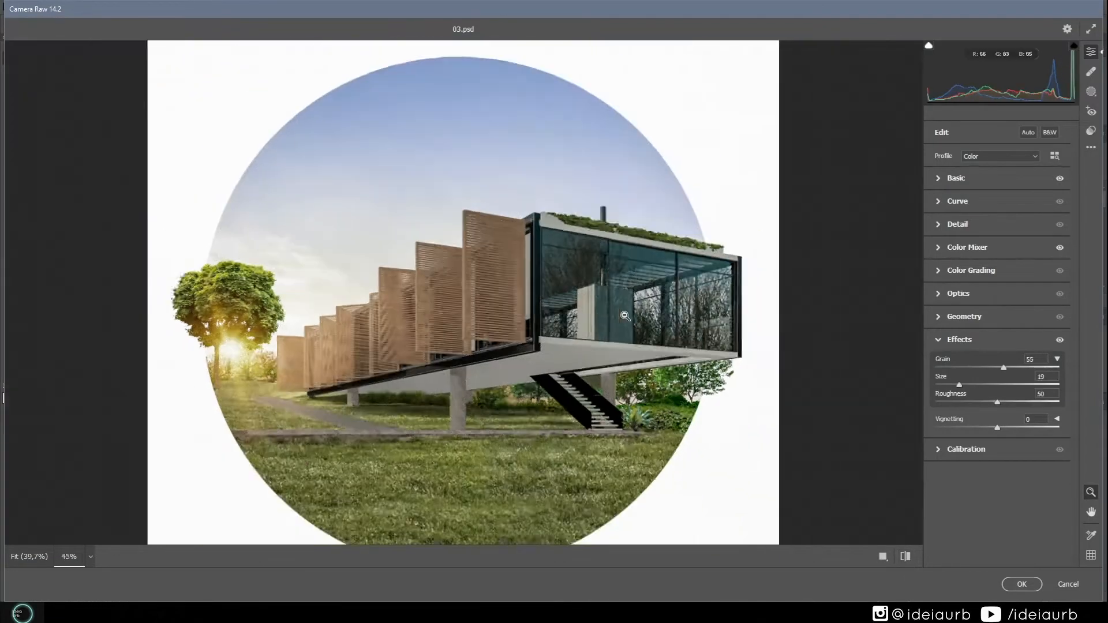
pyautogui.moveTo(1011, 305); pyautogui.dragTo(996, 305)
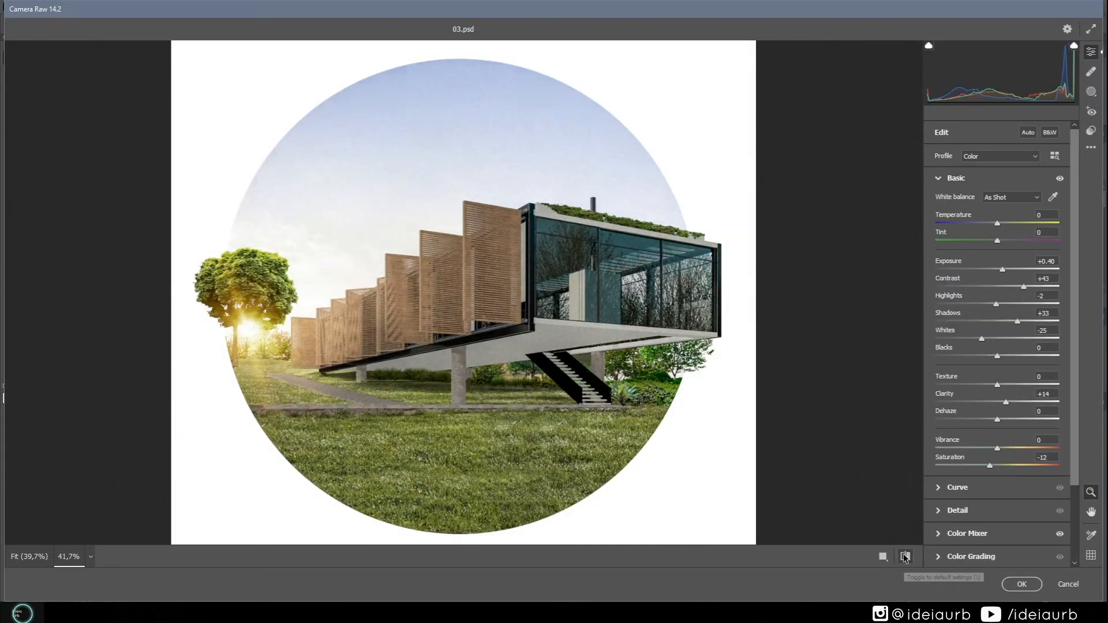
pyautogui.click(1020, 585)
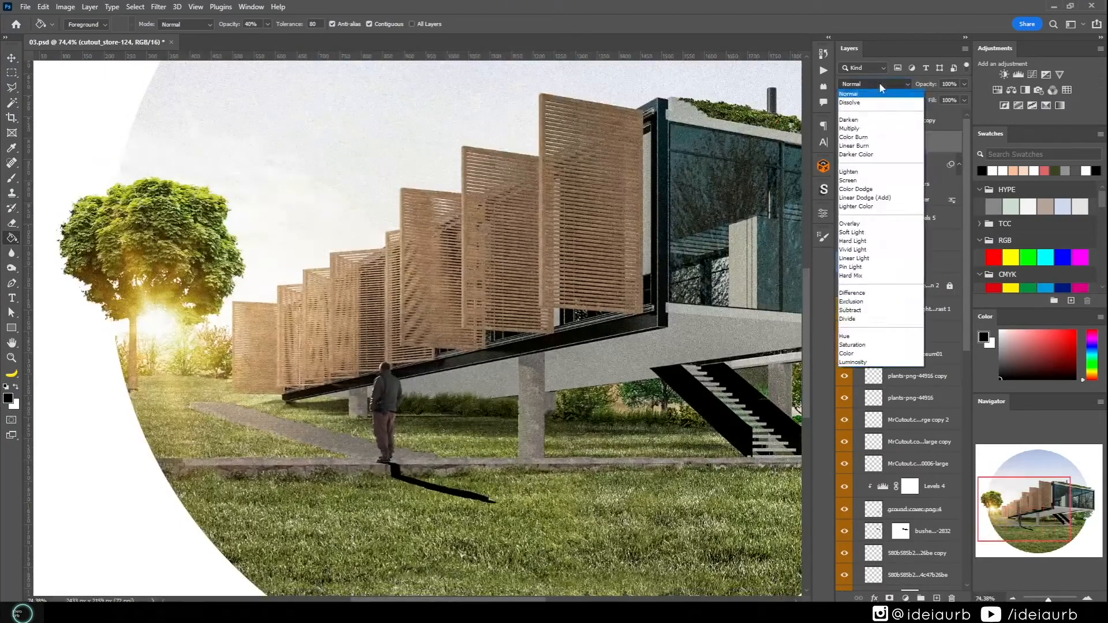
# - Set the blend mode of the standing figure's shadow layer to Multiply
pyautogui.click(860, 124)
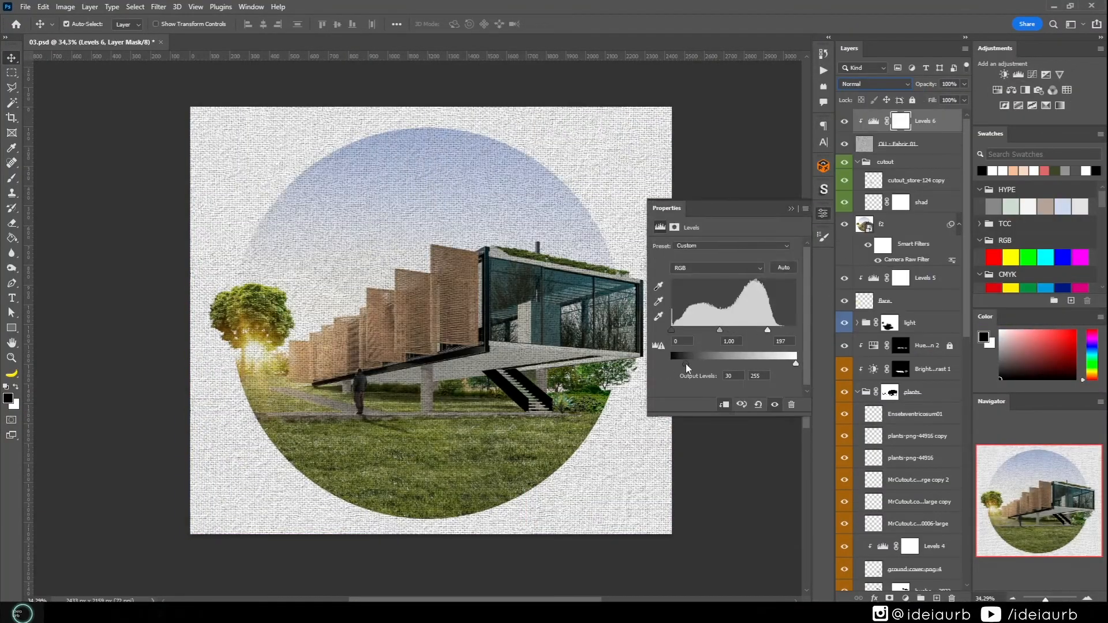
# - Adjust the output black level and input tones of the Levels adjustment clipped to the fabric texture
pyautogui.moveTo(686, 364); pyautogui.dragTo(786, 331)
pyautogui.moveTo(741, 331); pyautogui.dragTo(786, 331)
pyautogui.click(791, 209)
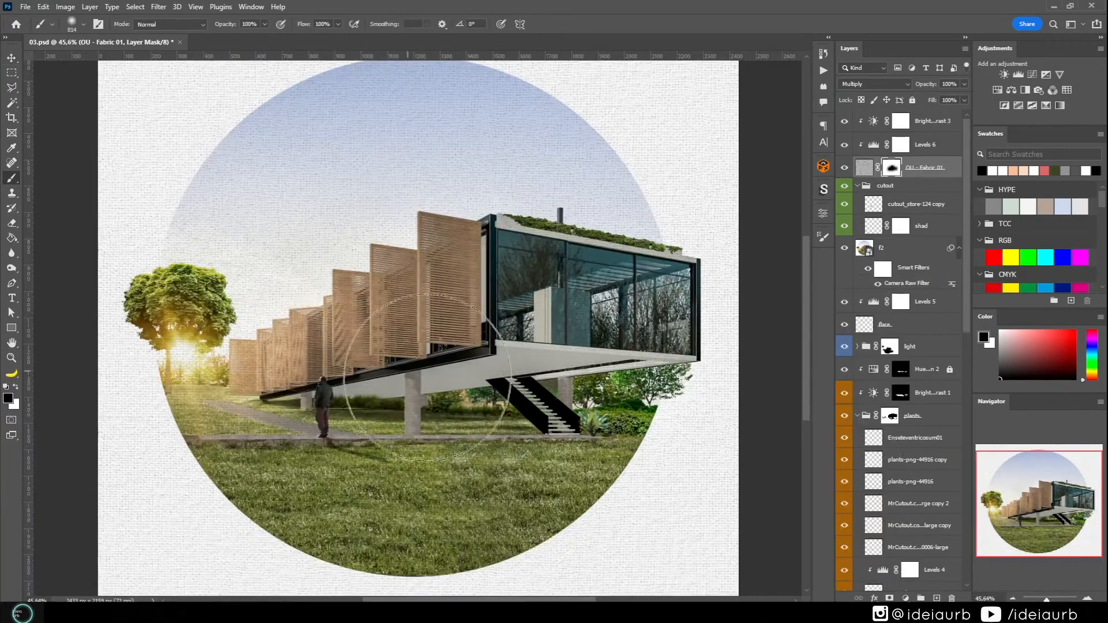
pyautogui.scroll(-3, 529, 335)
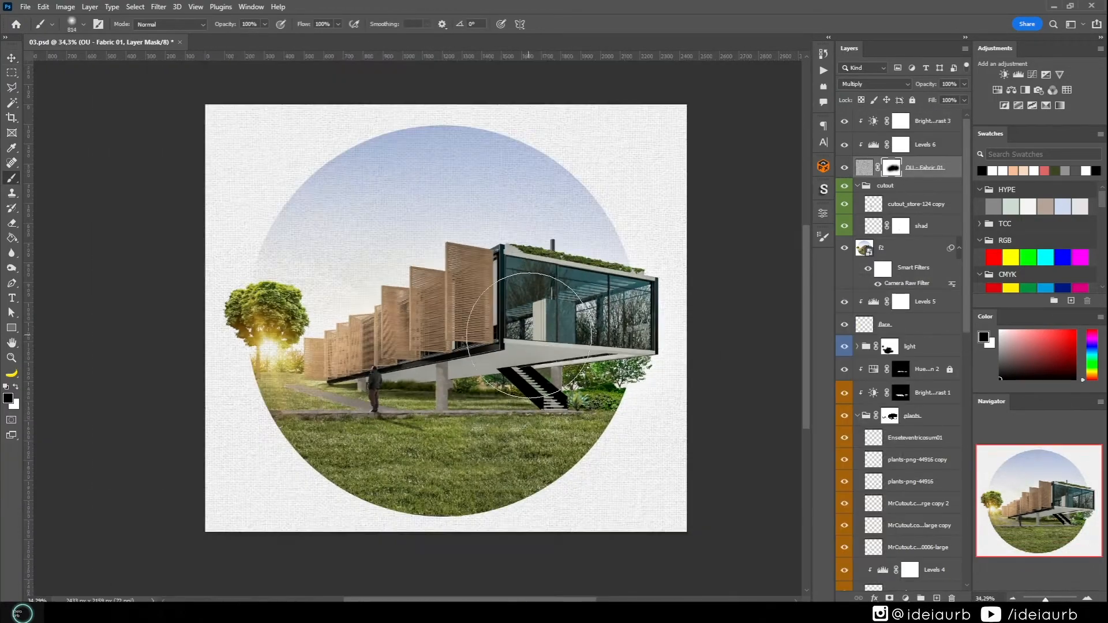